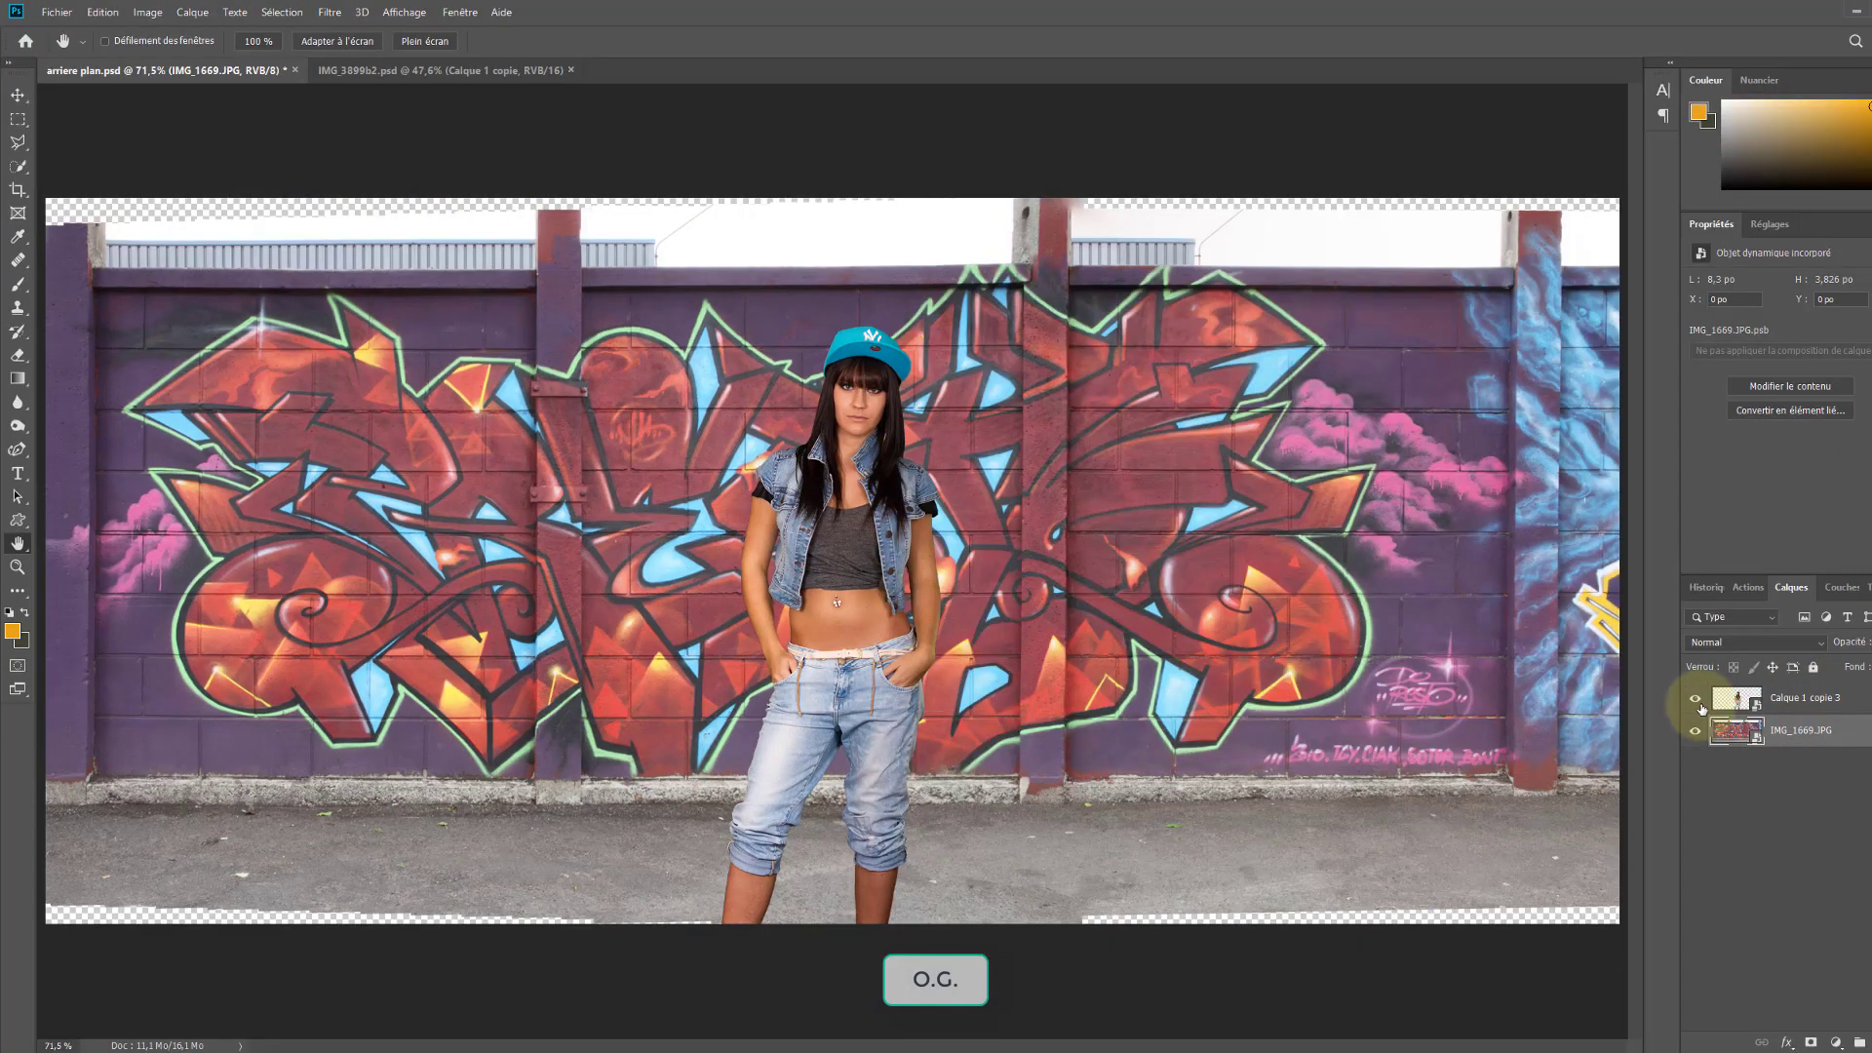
# Hide the model's layer and rename the graffiti wall layer Fond
pyautogui.click(1694, 699)
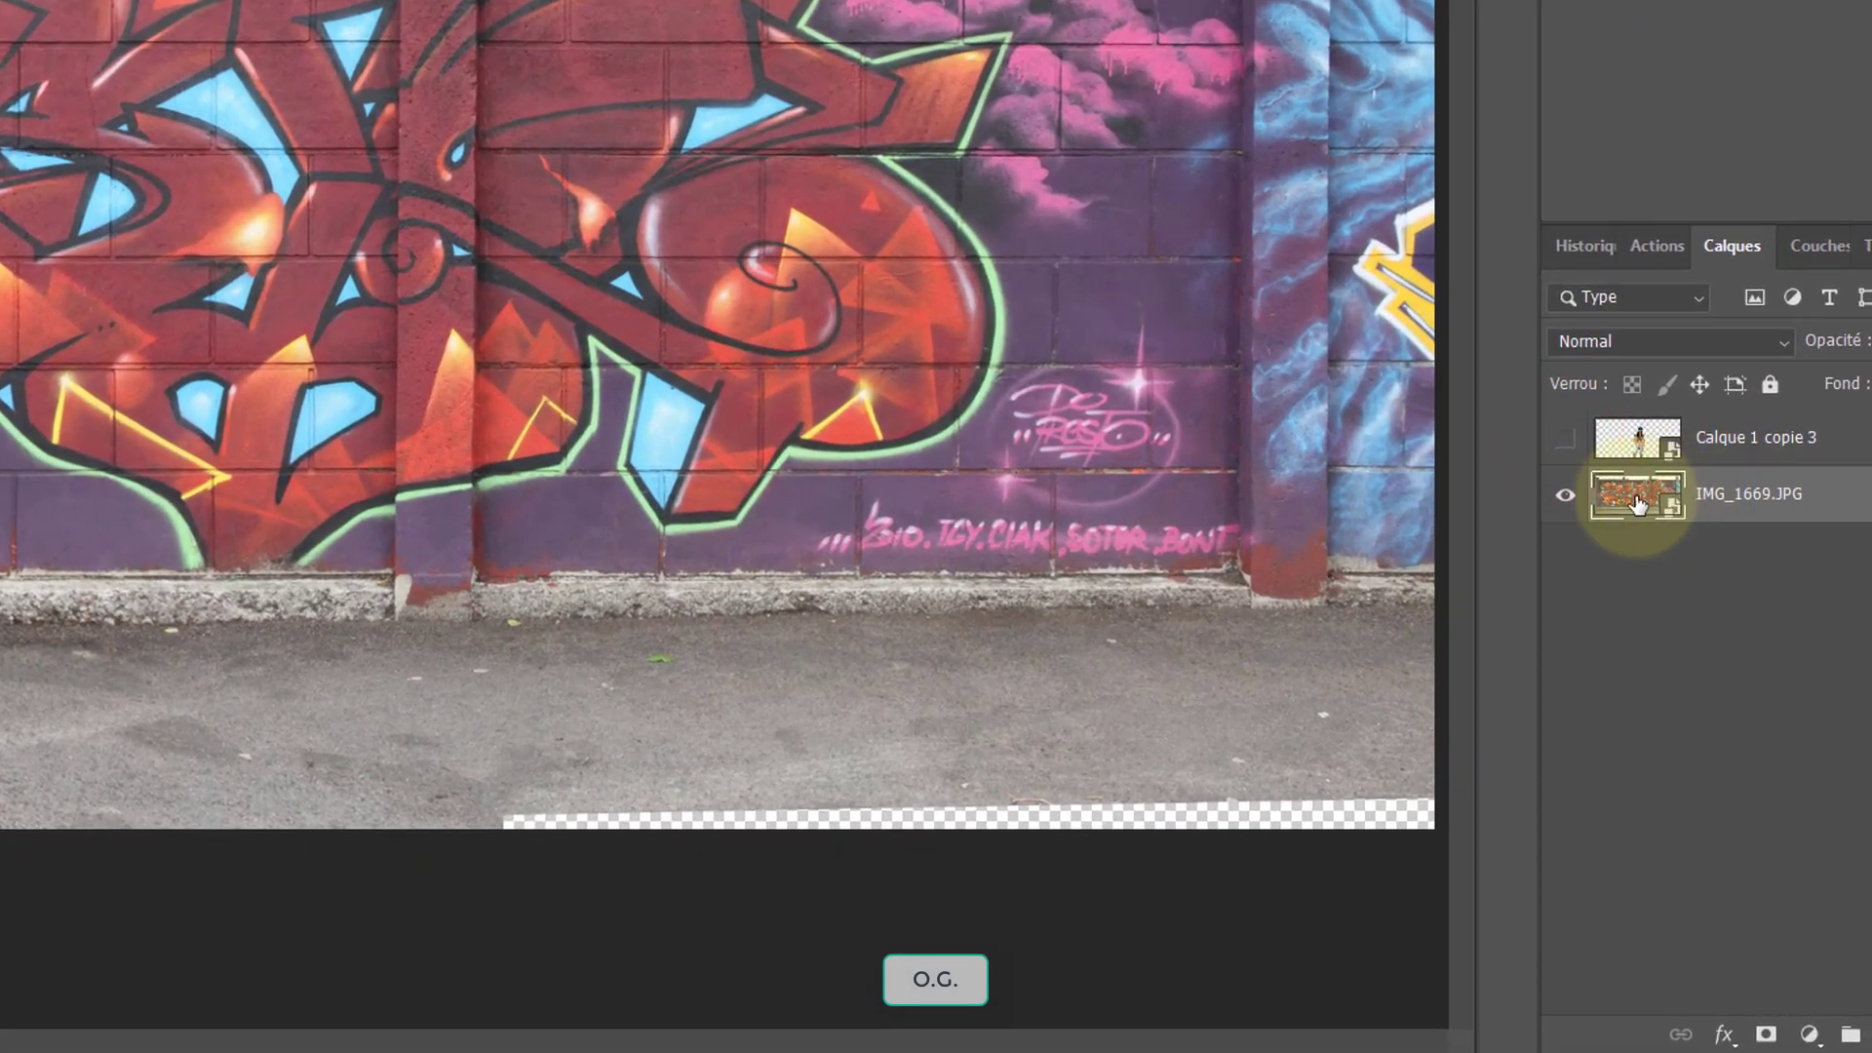
pyautogui.click(1737, 730)
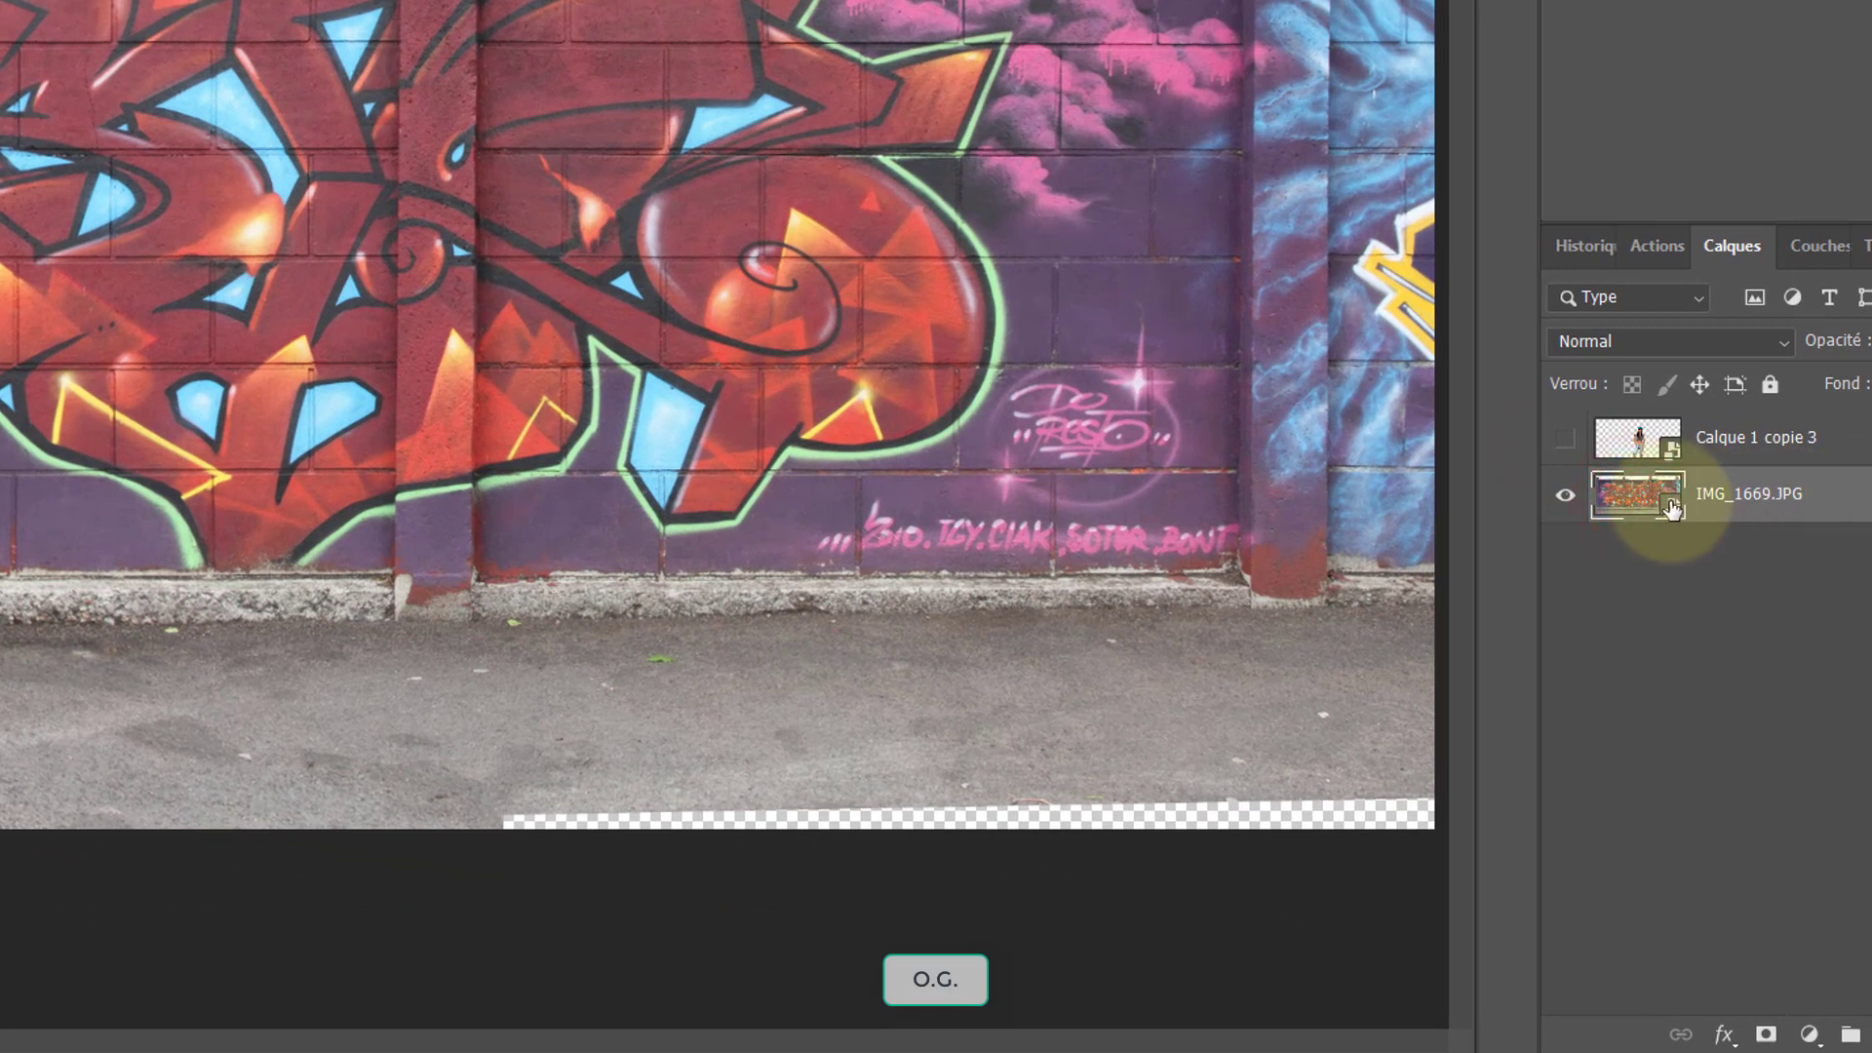
pyautogui.doubleClick(1774, 498)
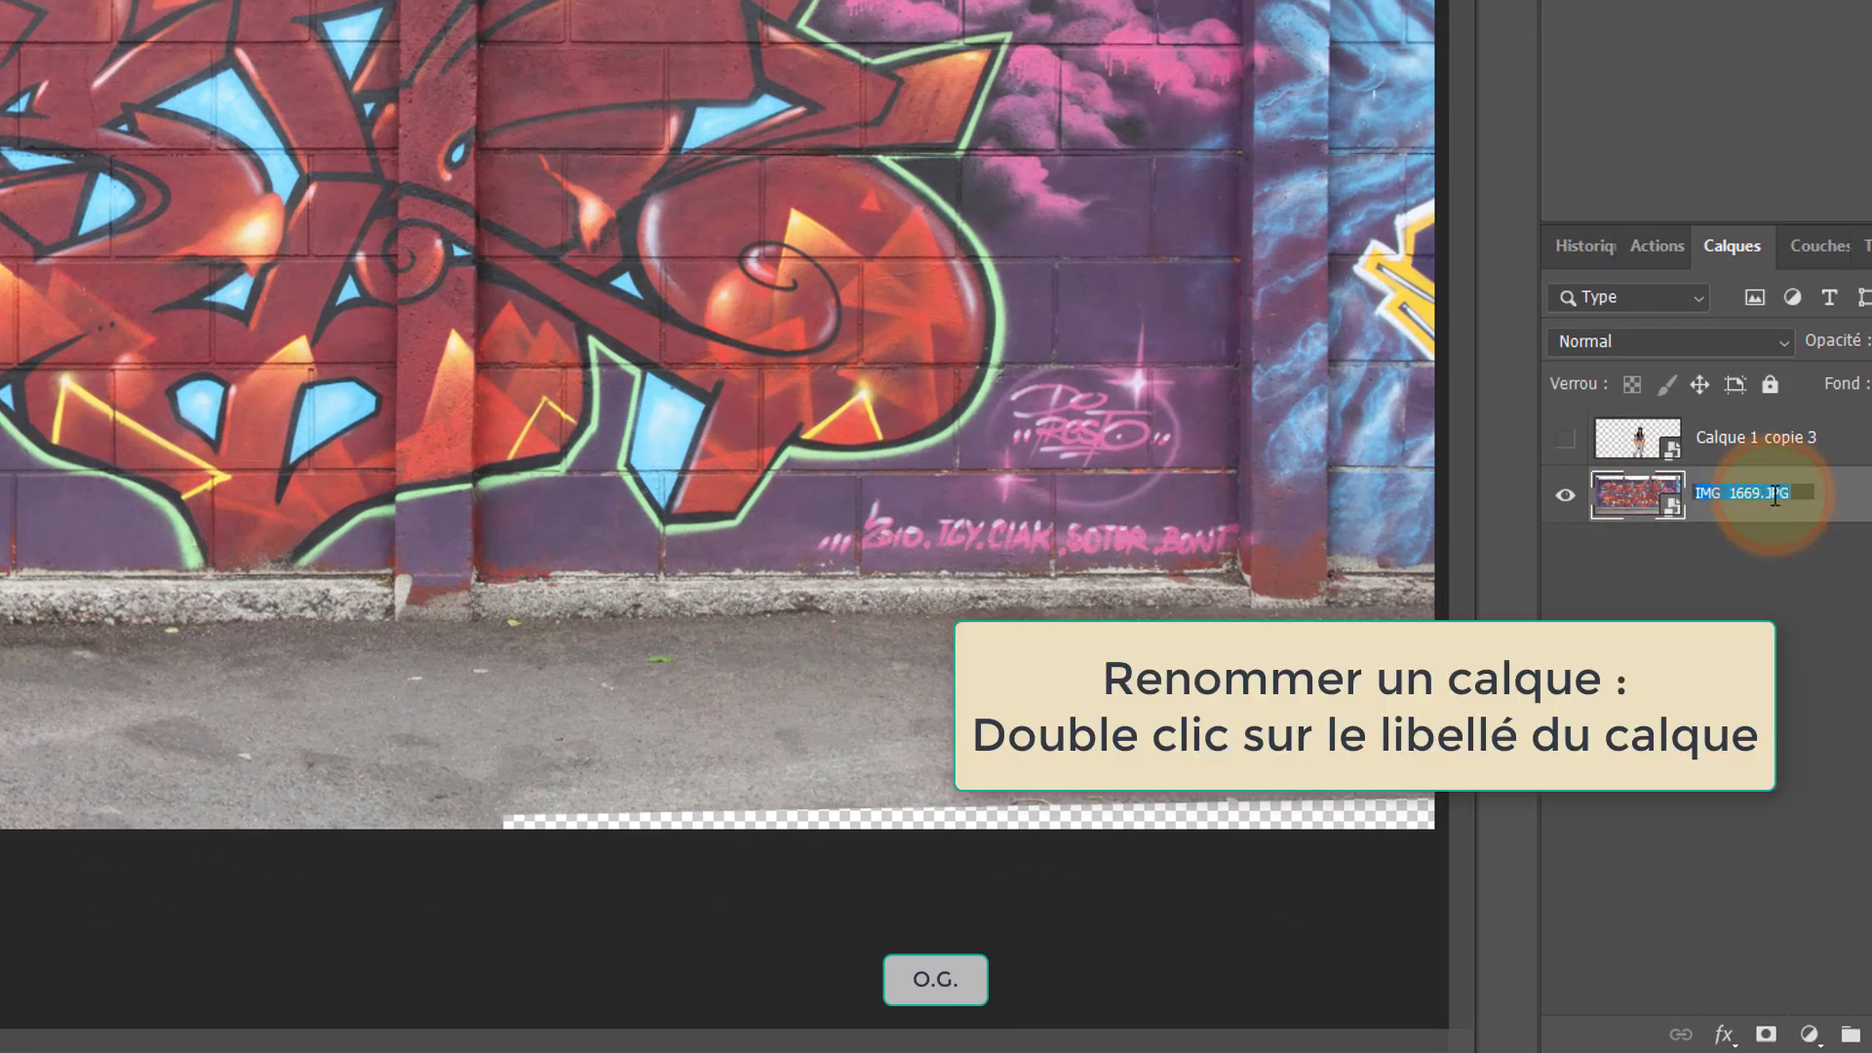
pyautogui.write('Fond')
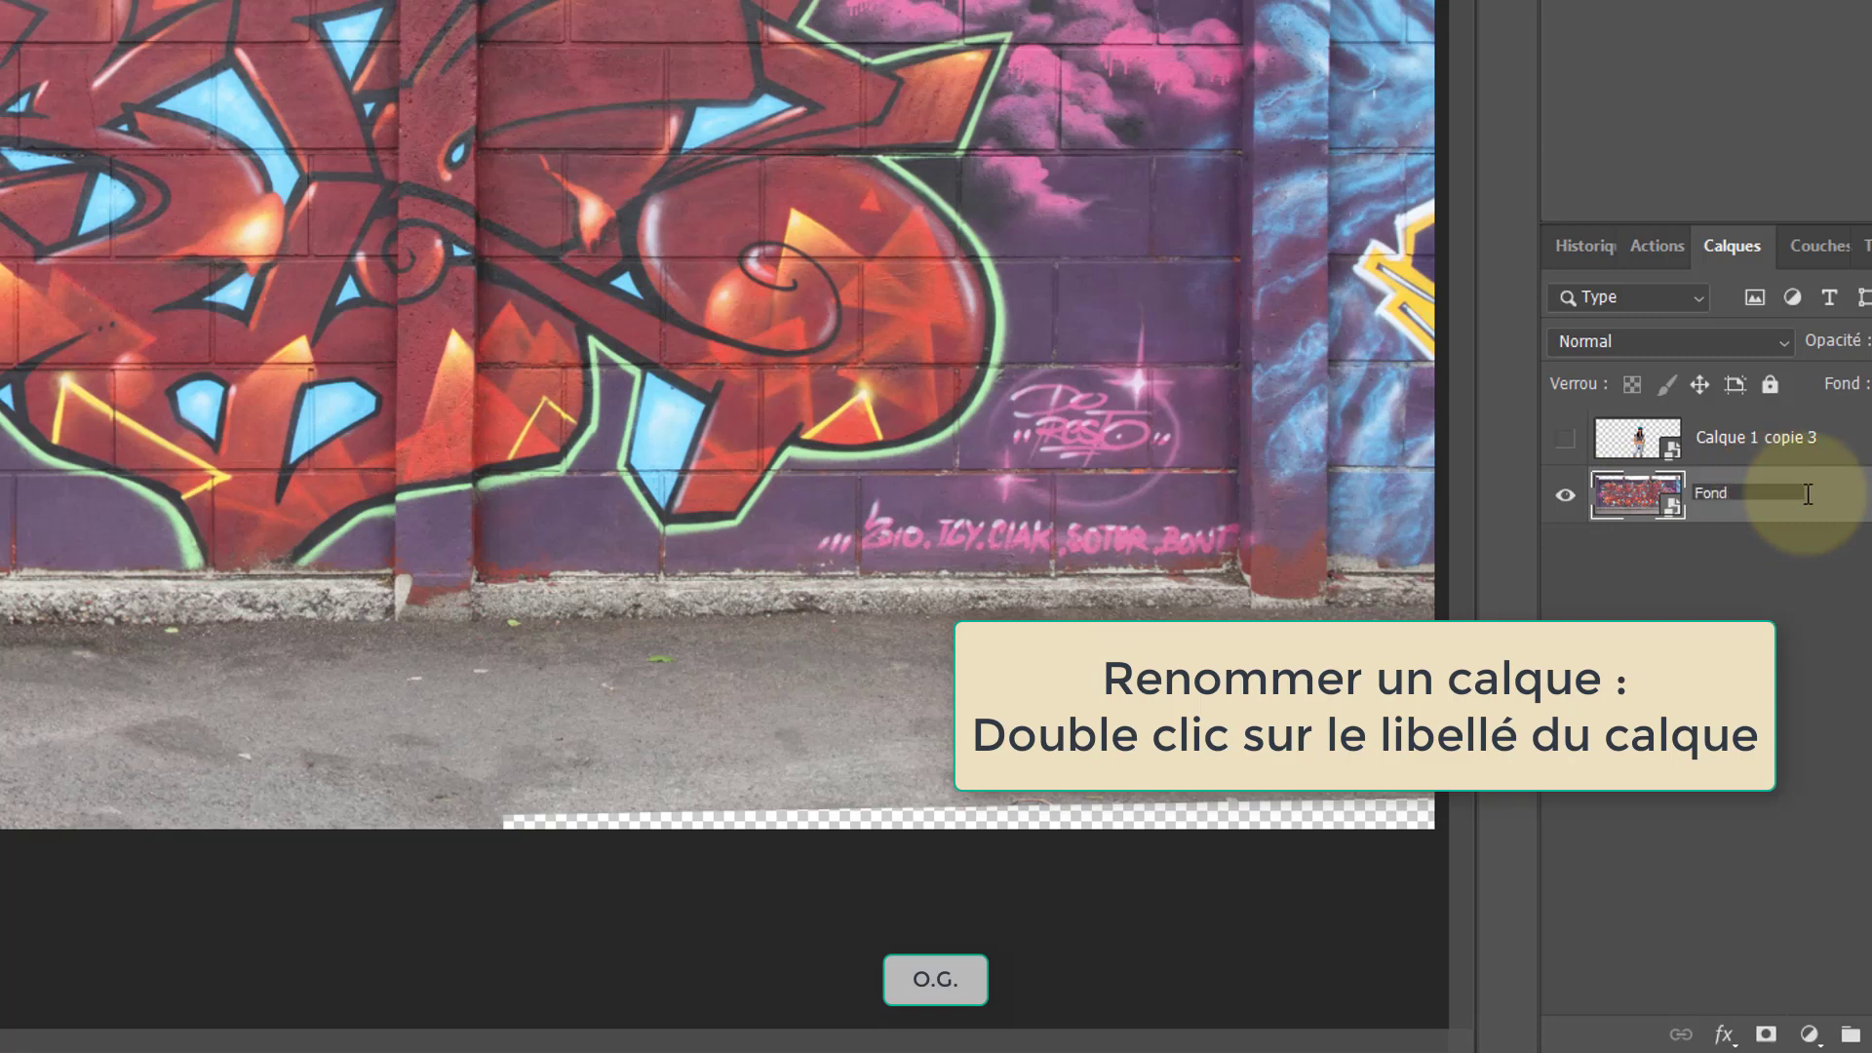
# Rename the layer Calque 1 copie 3 as Modele
pyautogui.click(1760, 434)
pyautogui.doubleClick(1760, 434)
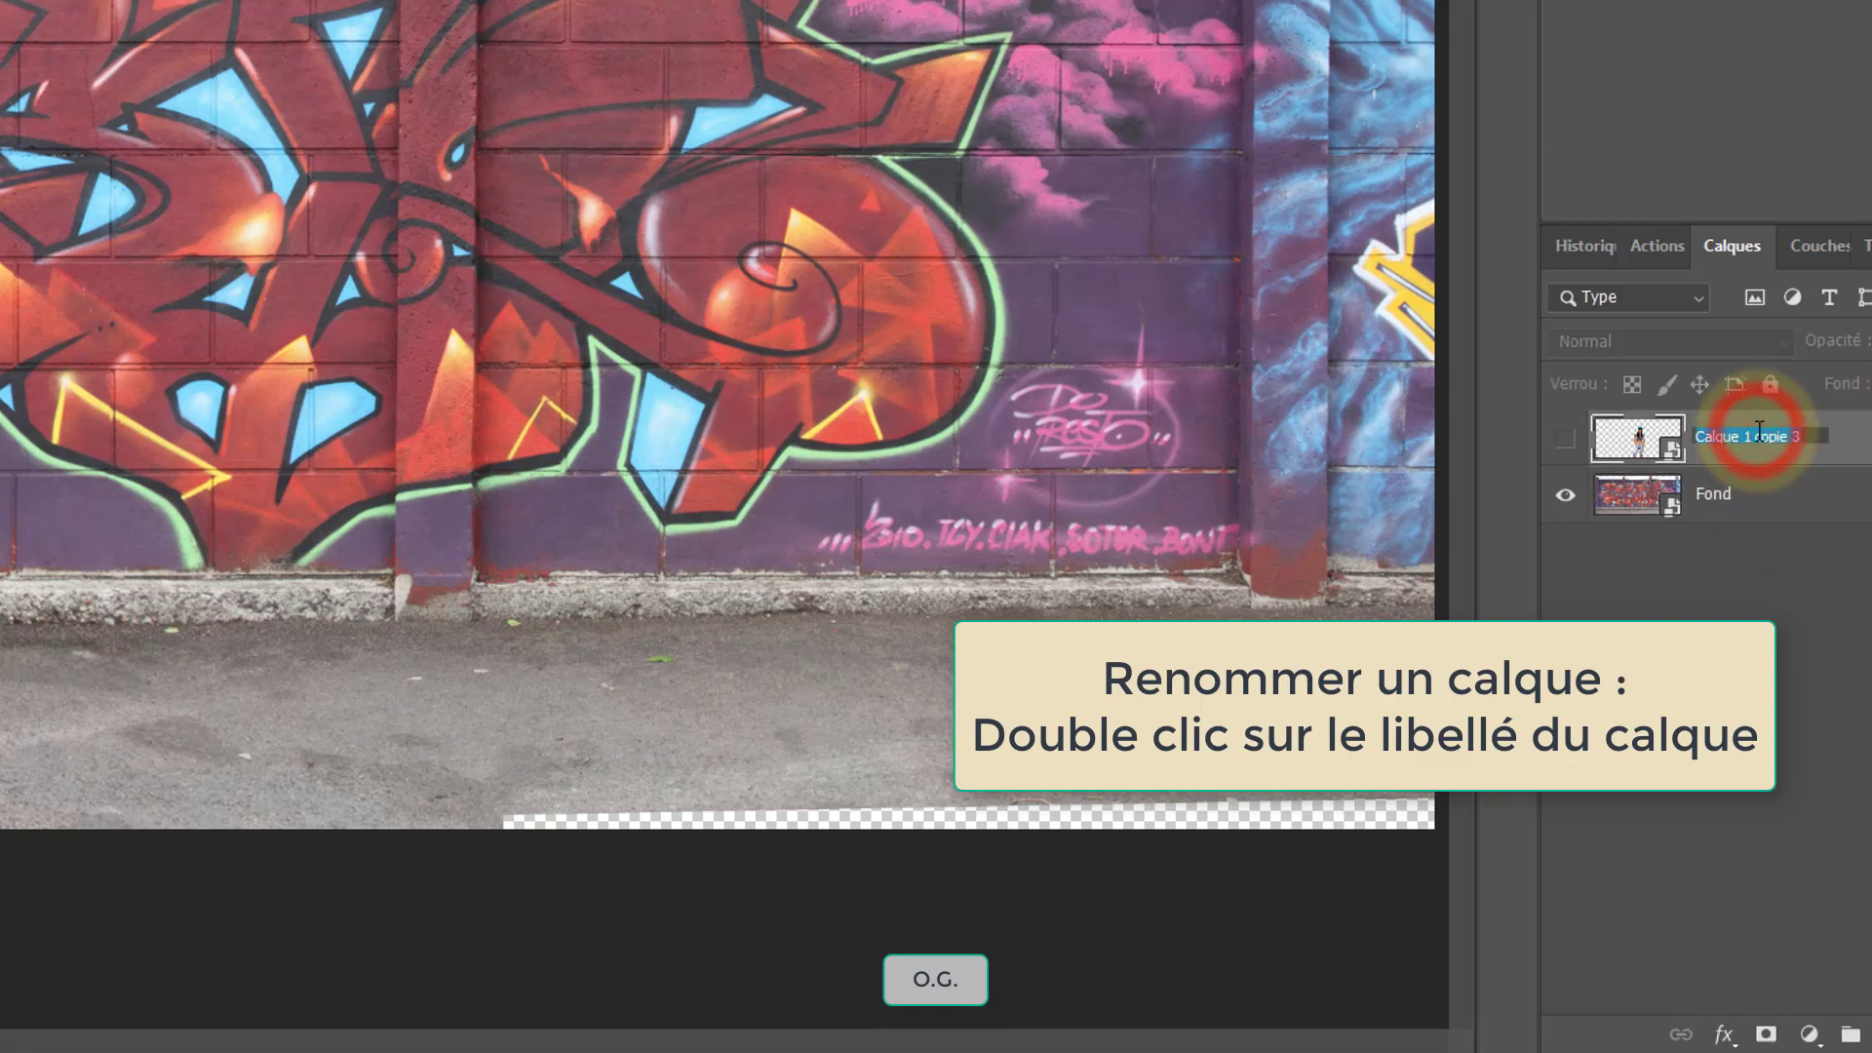
pyautogui.write('Modele')
pyautogui.press('Return')
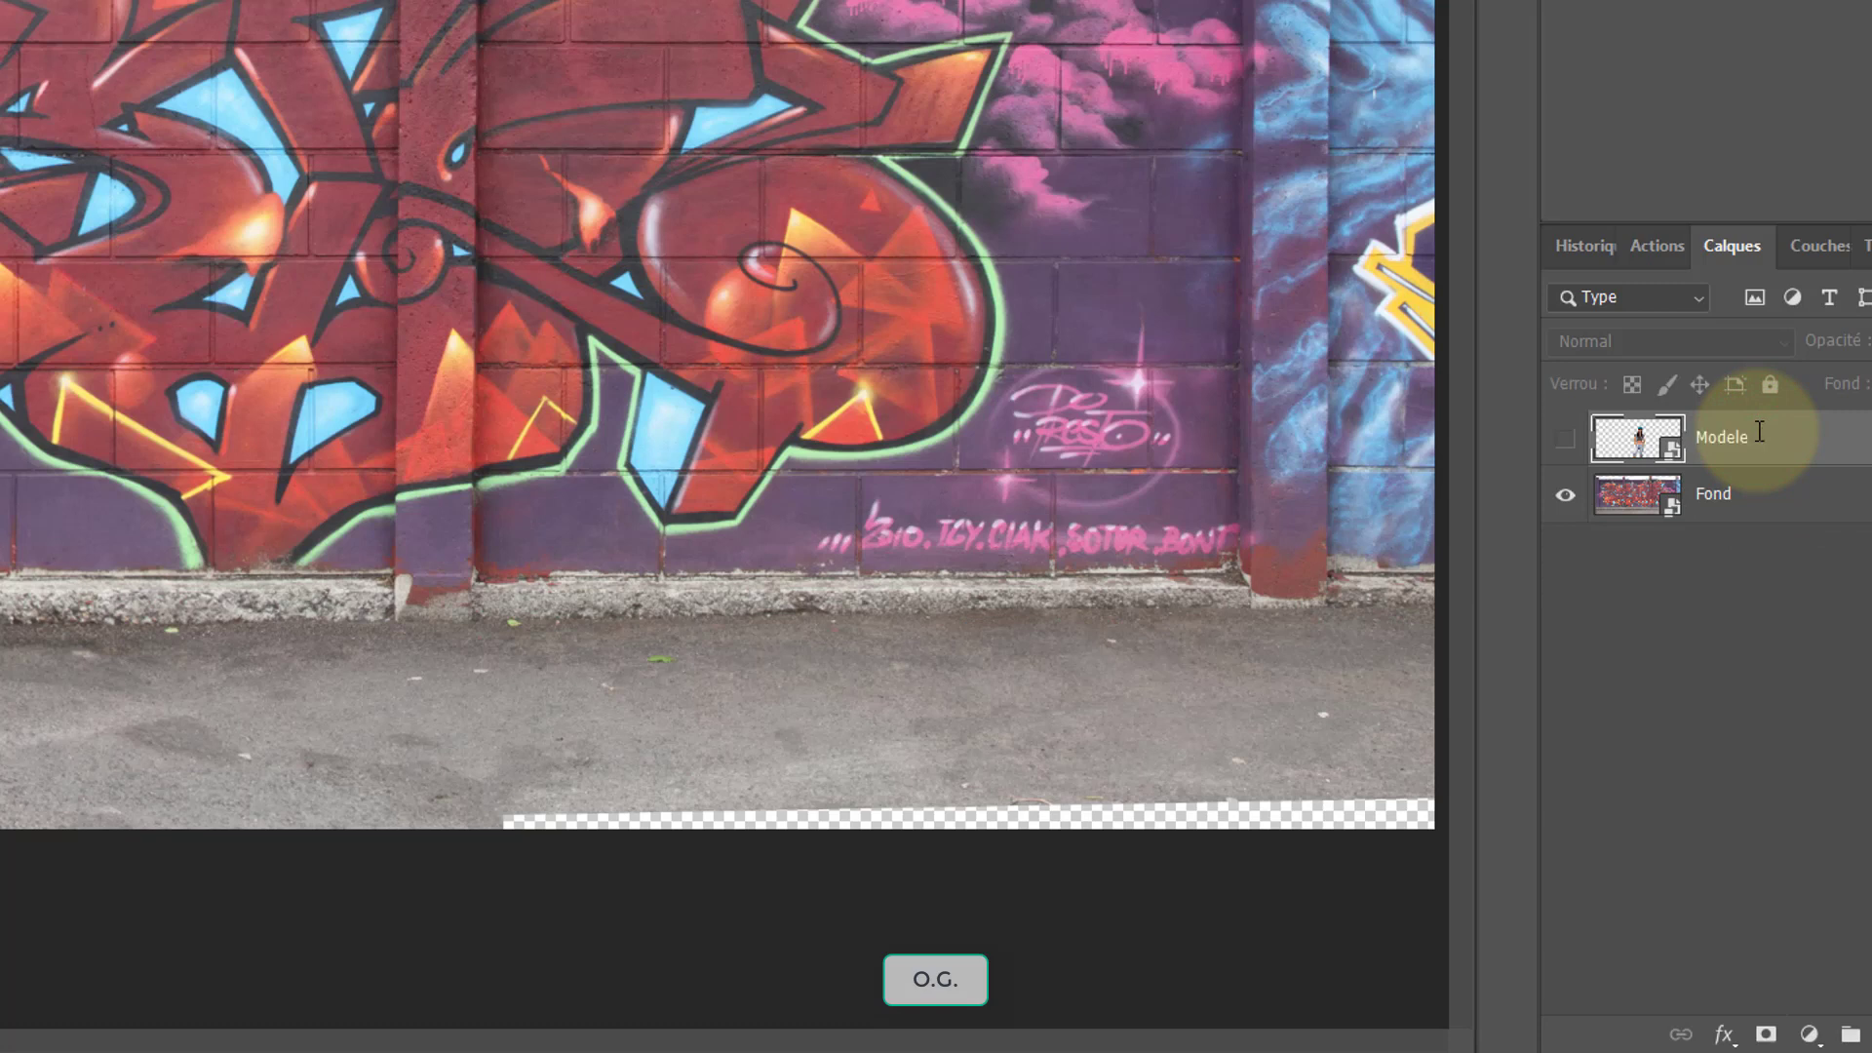
# Add a Courbes adjustment above Fond and darken the wall: black point at input 48, output 0, midpoint at input 175, output 98
pyautogui.click(1744, 490)
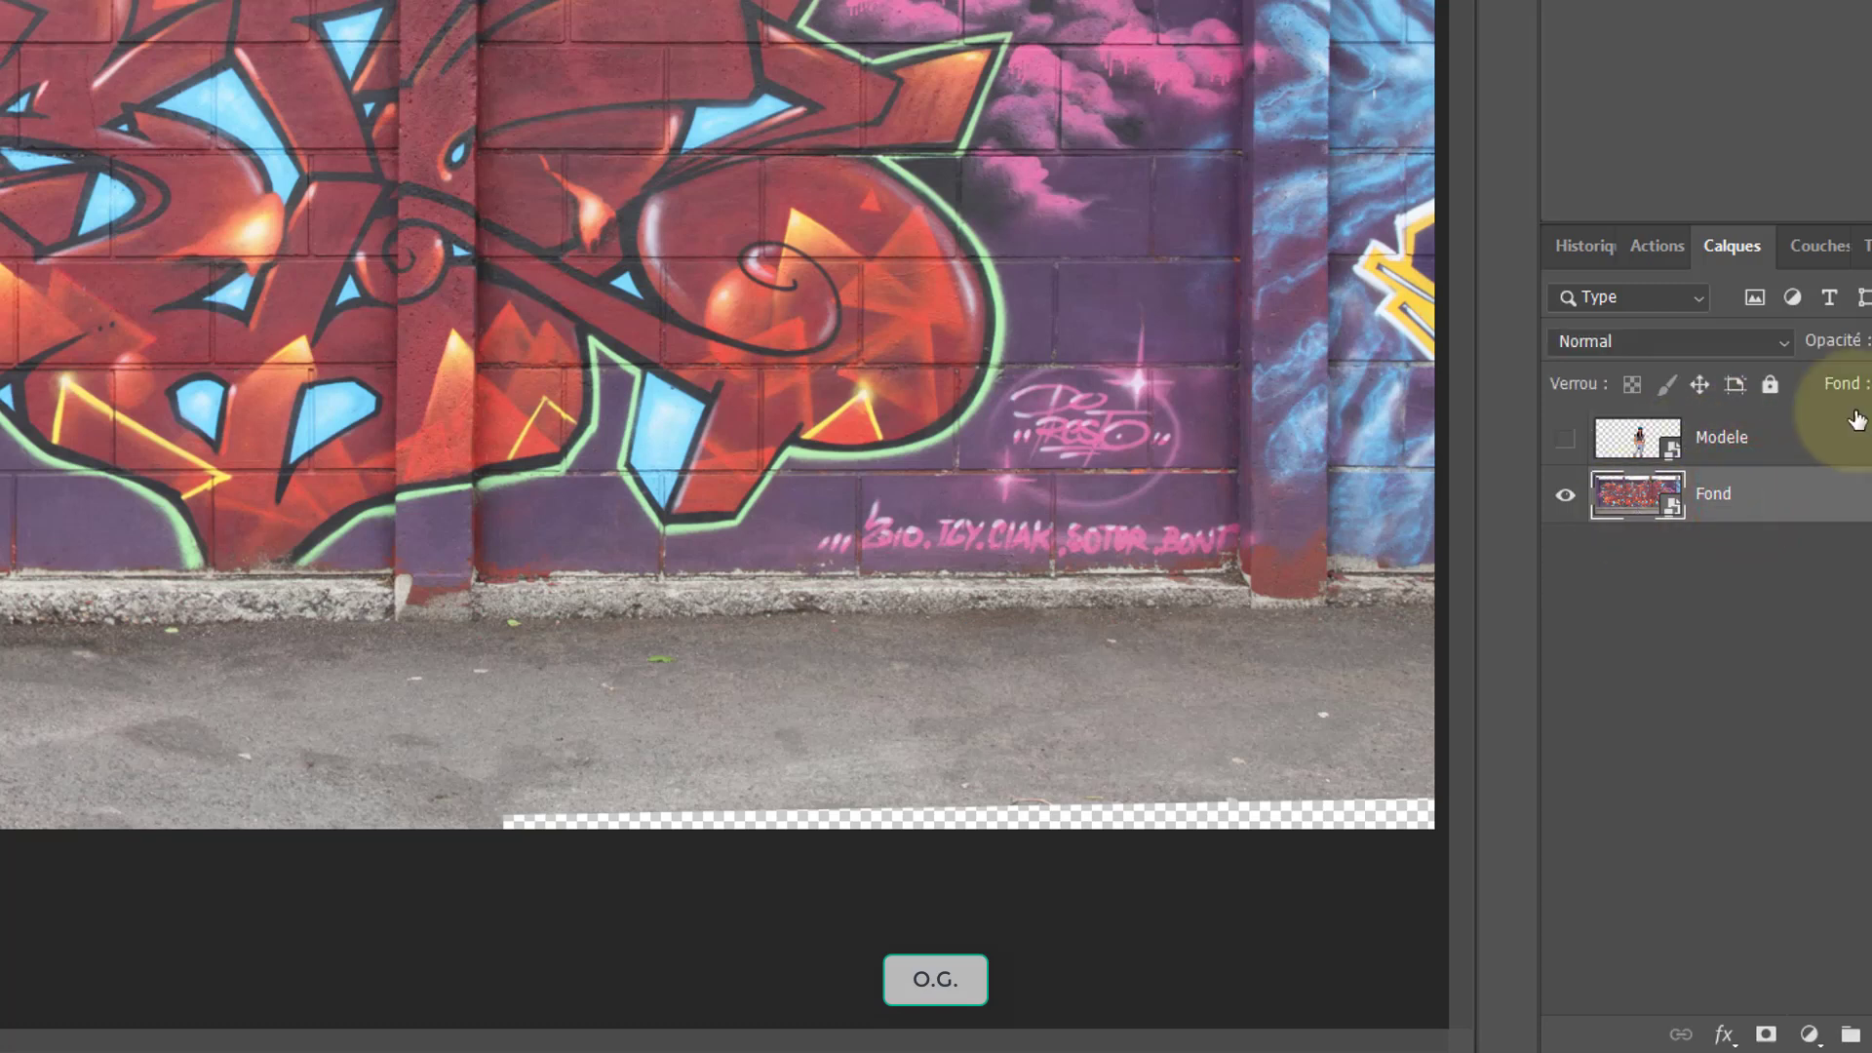
pyautogui.click(1810, 1034)
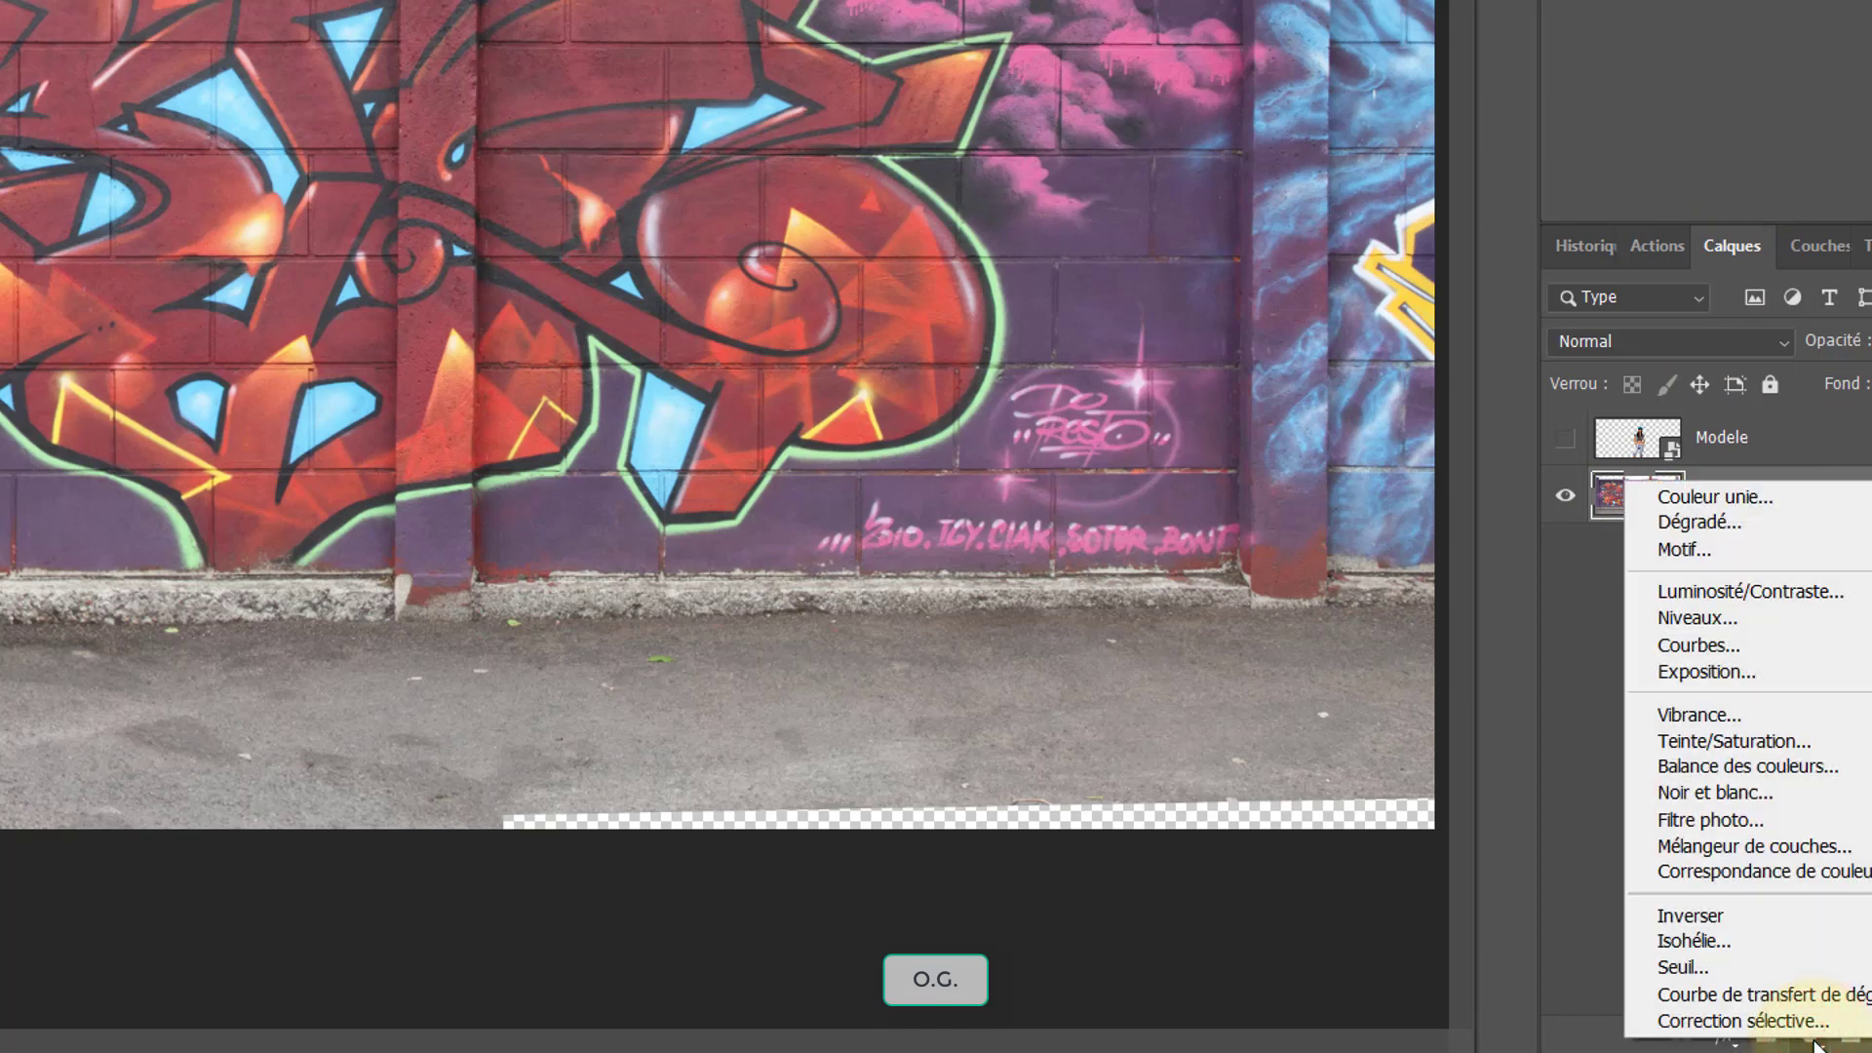
pyautogui.click(1698, 645)
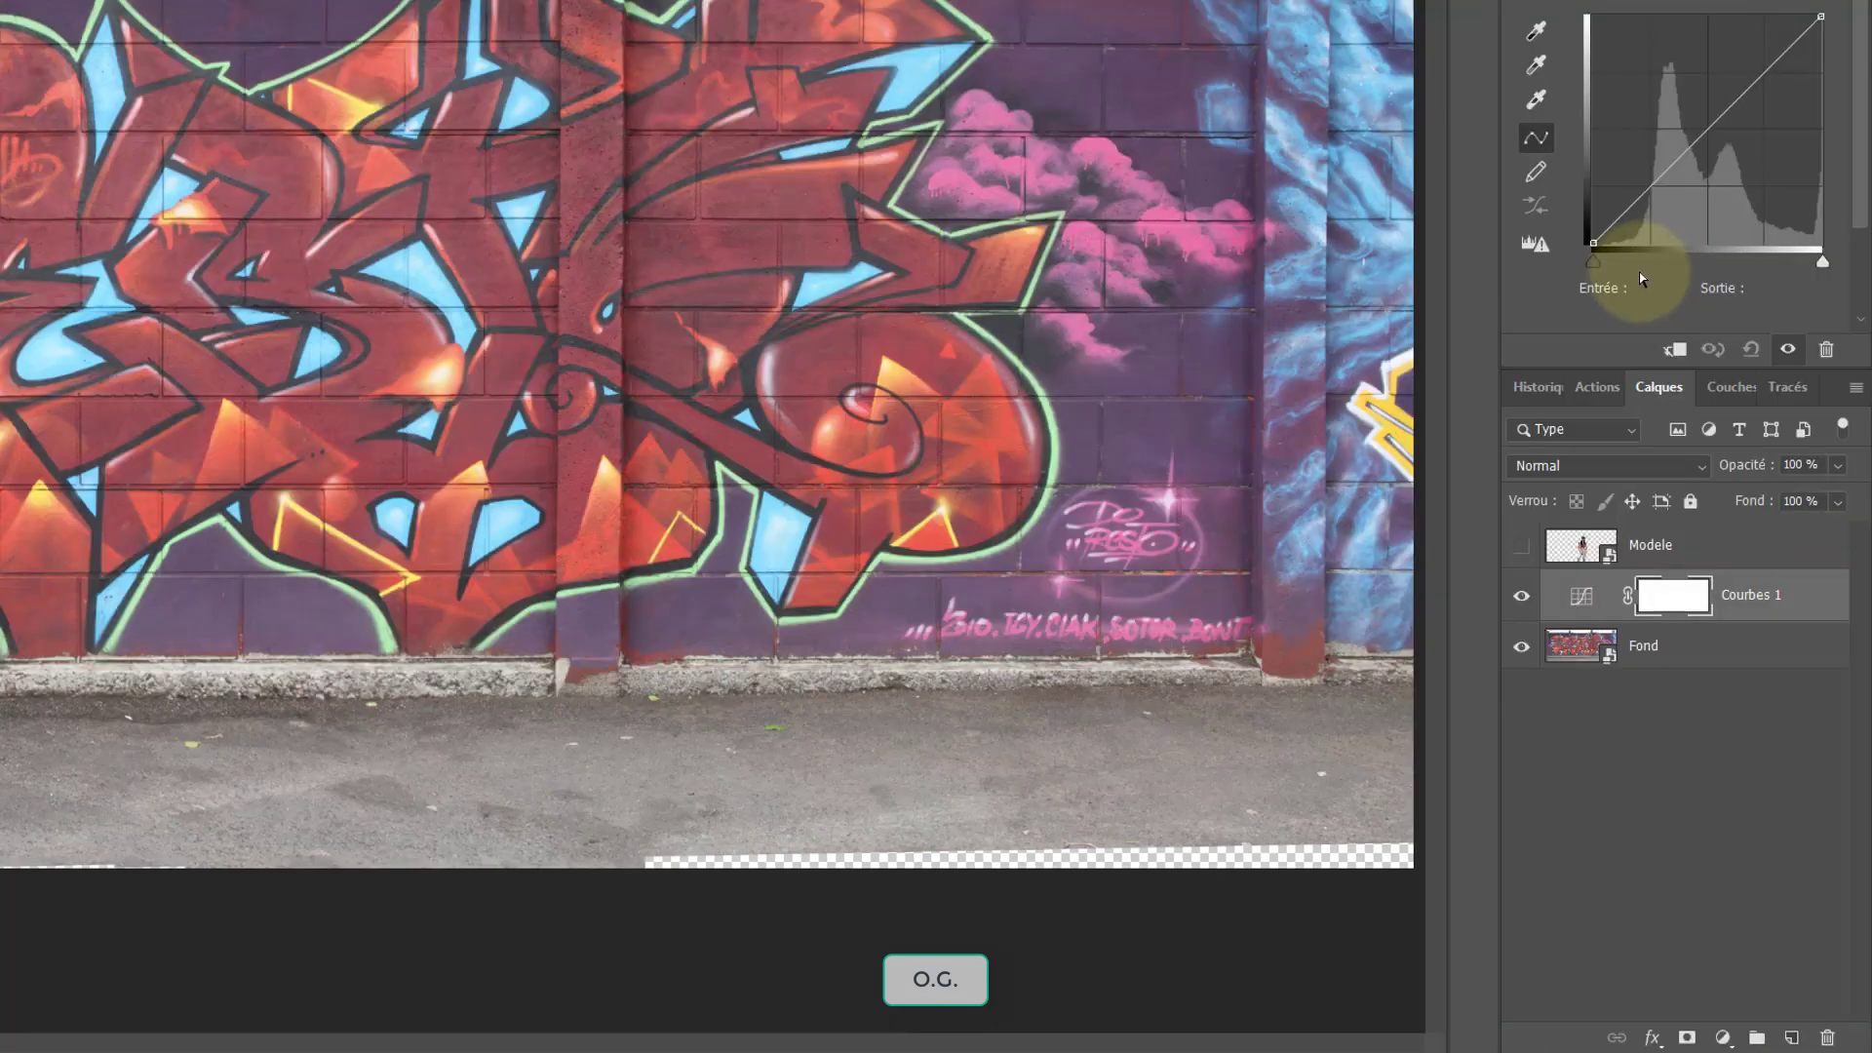
pyautogui.click(1819, 259)
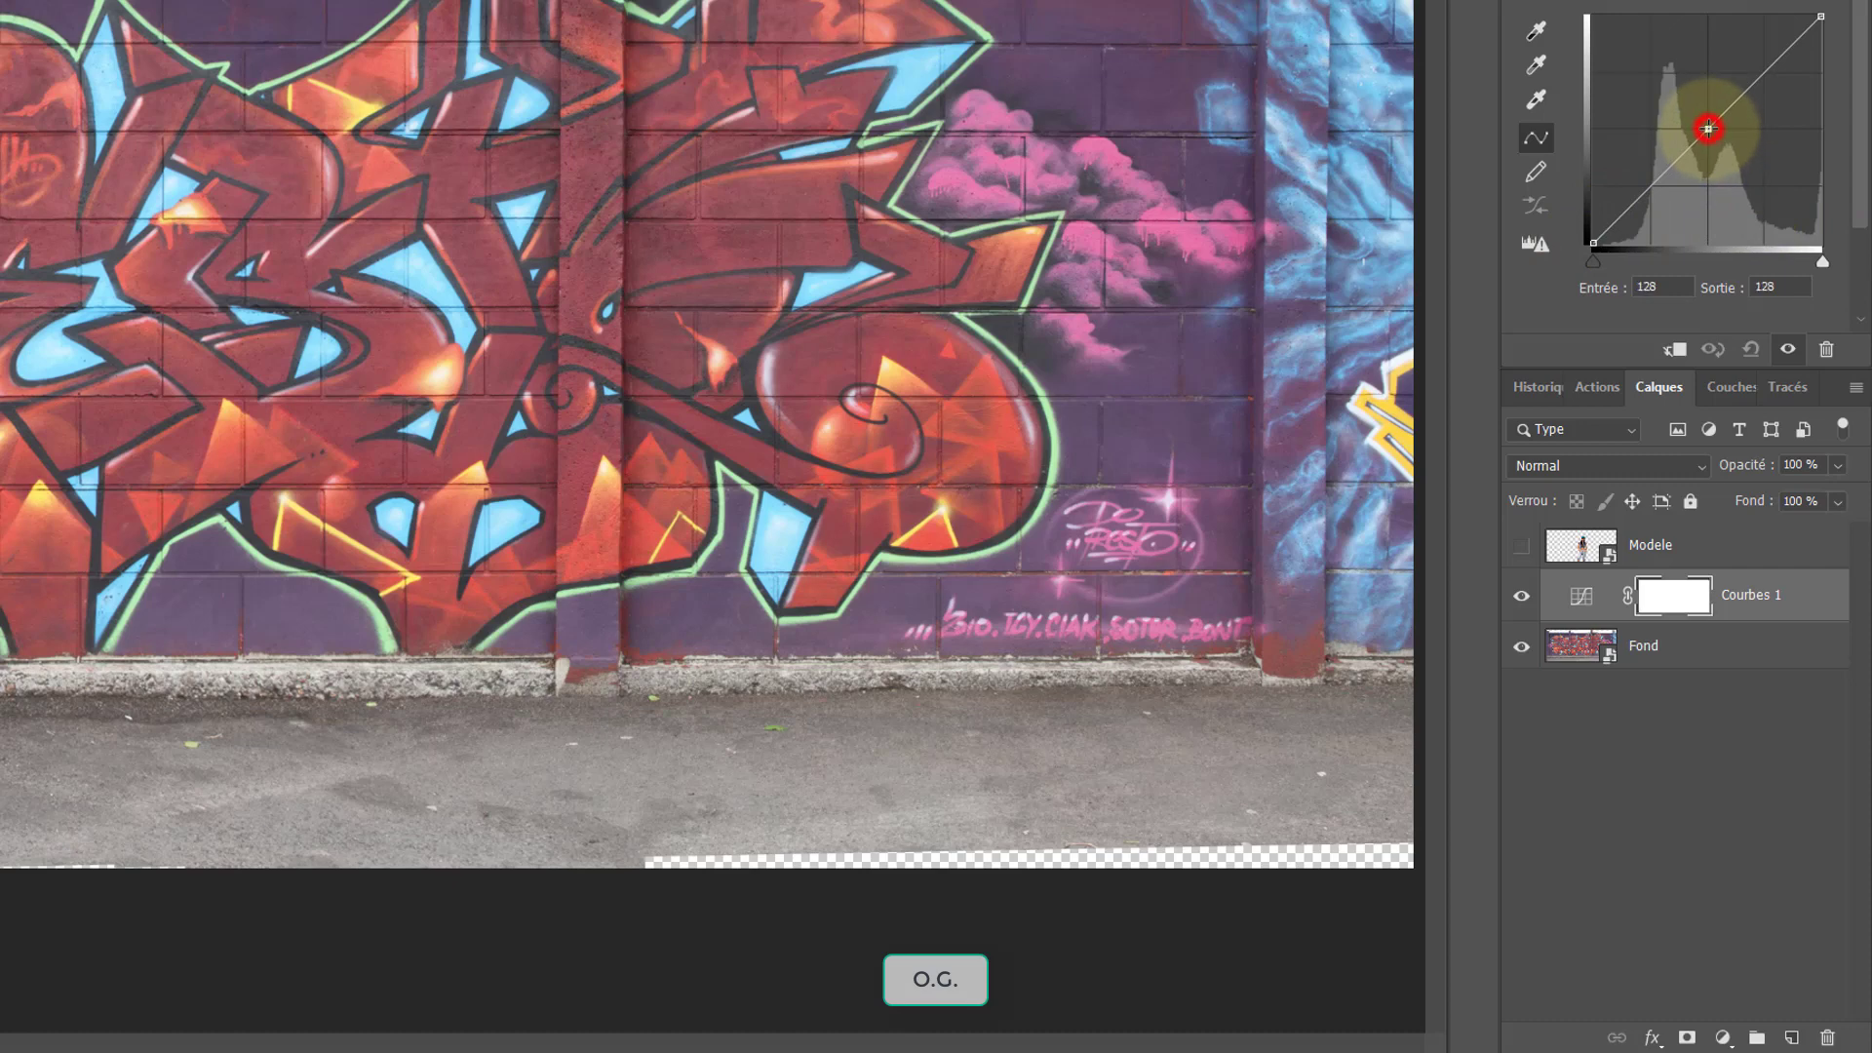
pyautogui.moveTo(1708, 127); pyautogui.dragTo(1736, 147)
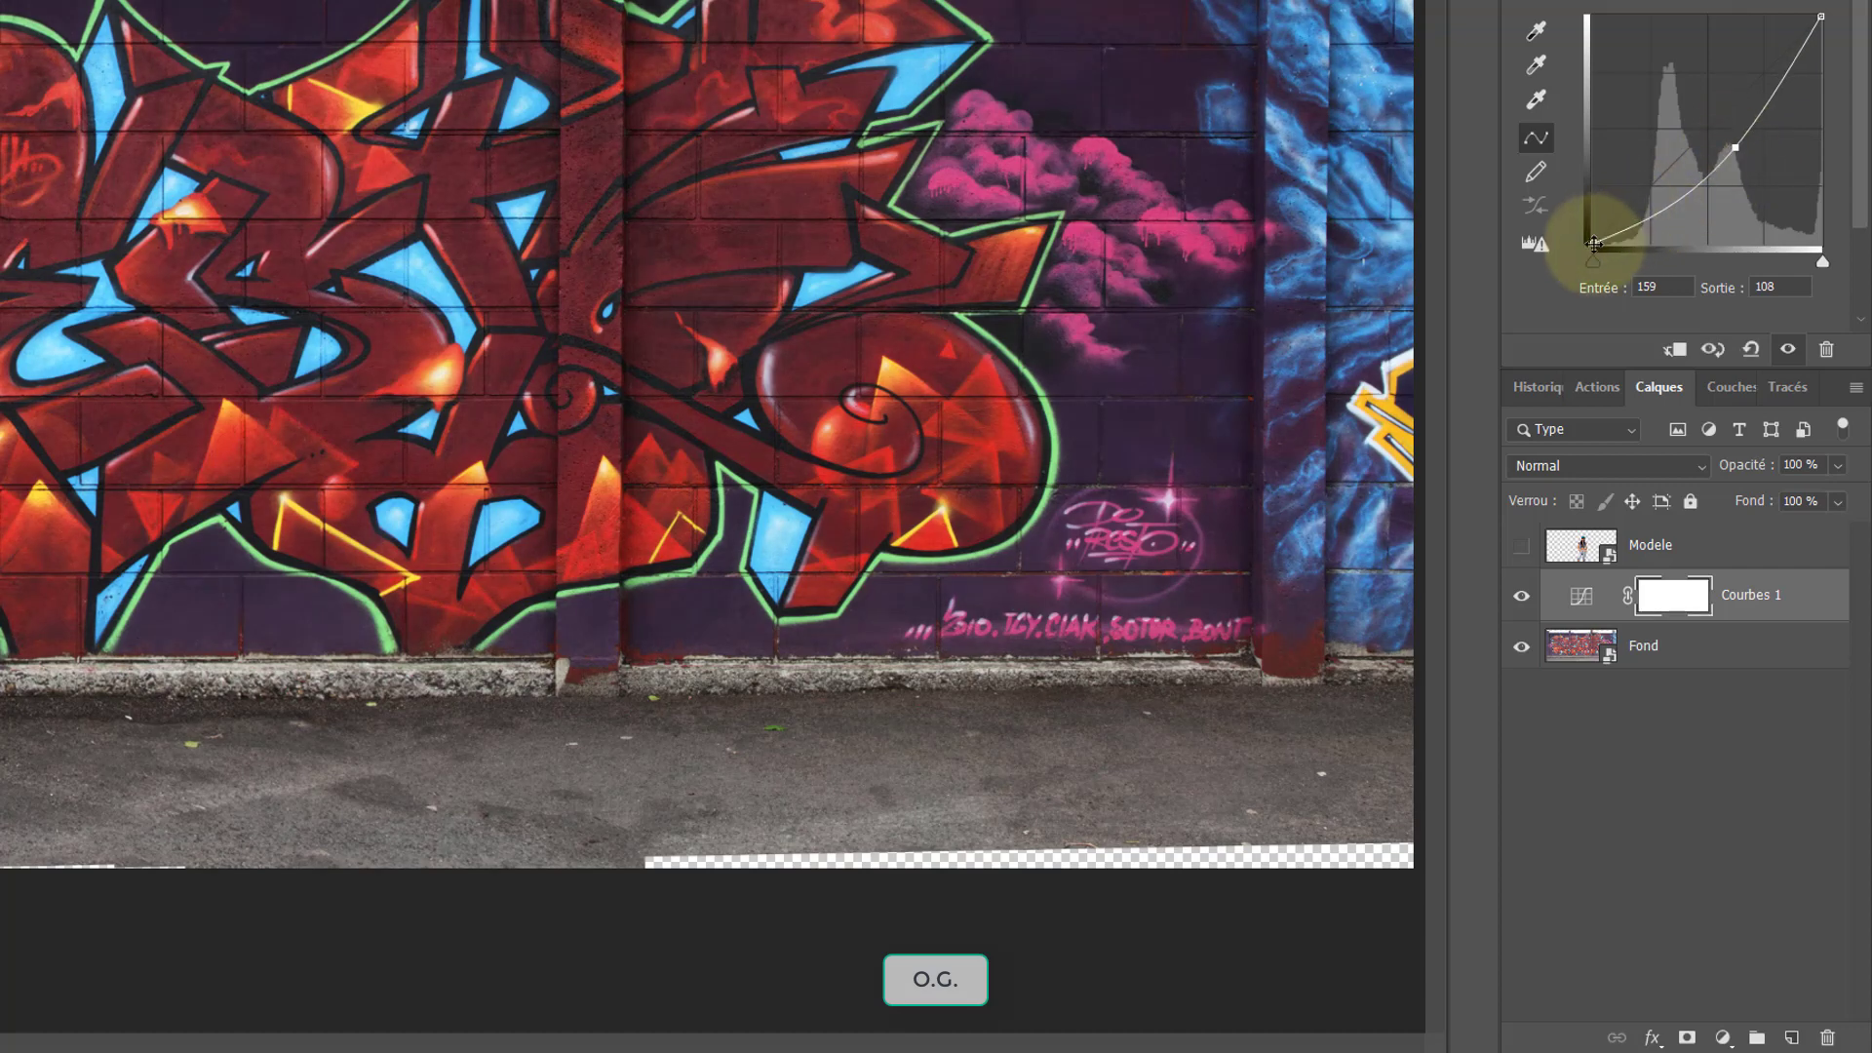
pyautogui.moveTo(1593, 244); pyautogui.dragTo(1636, 245)
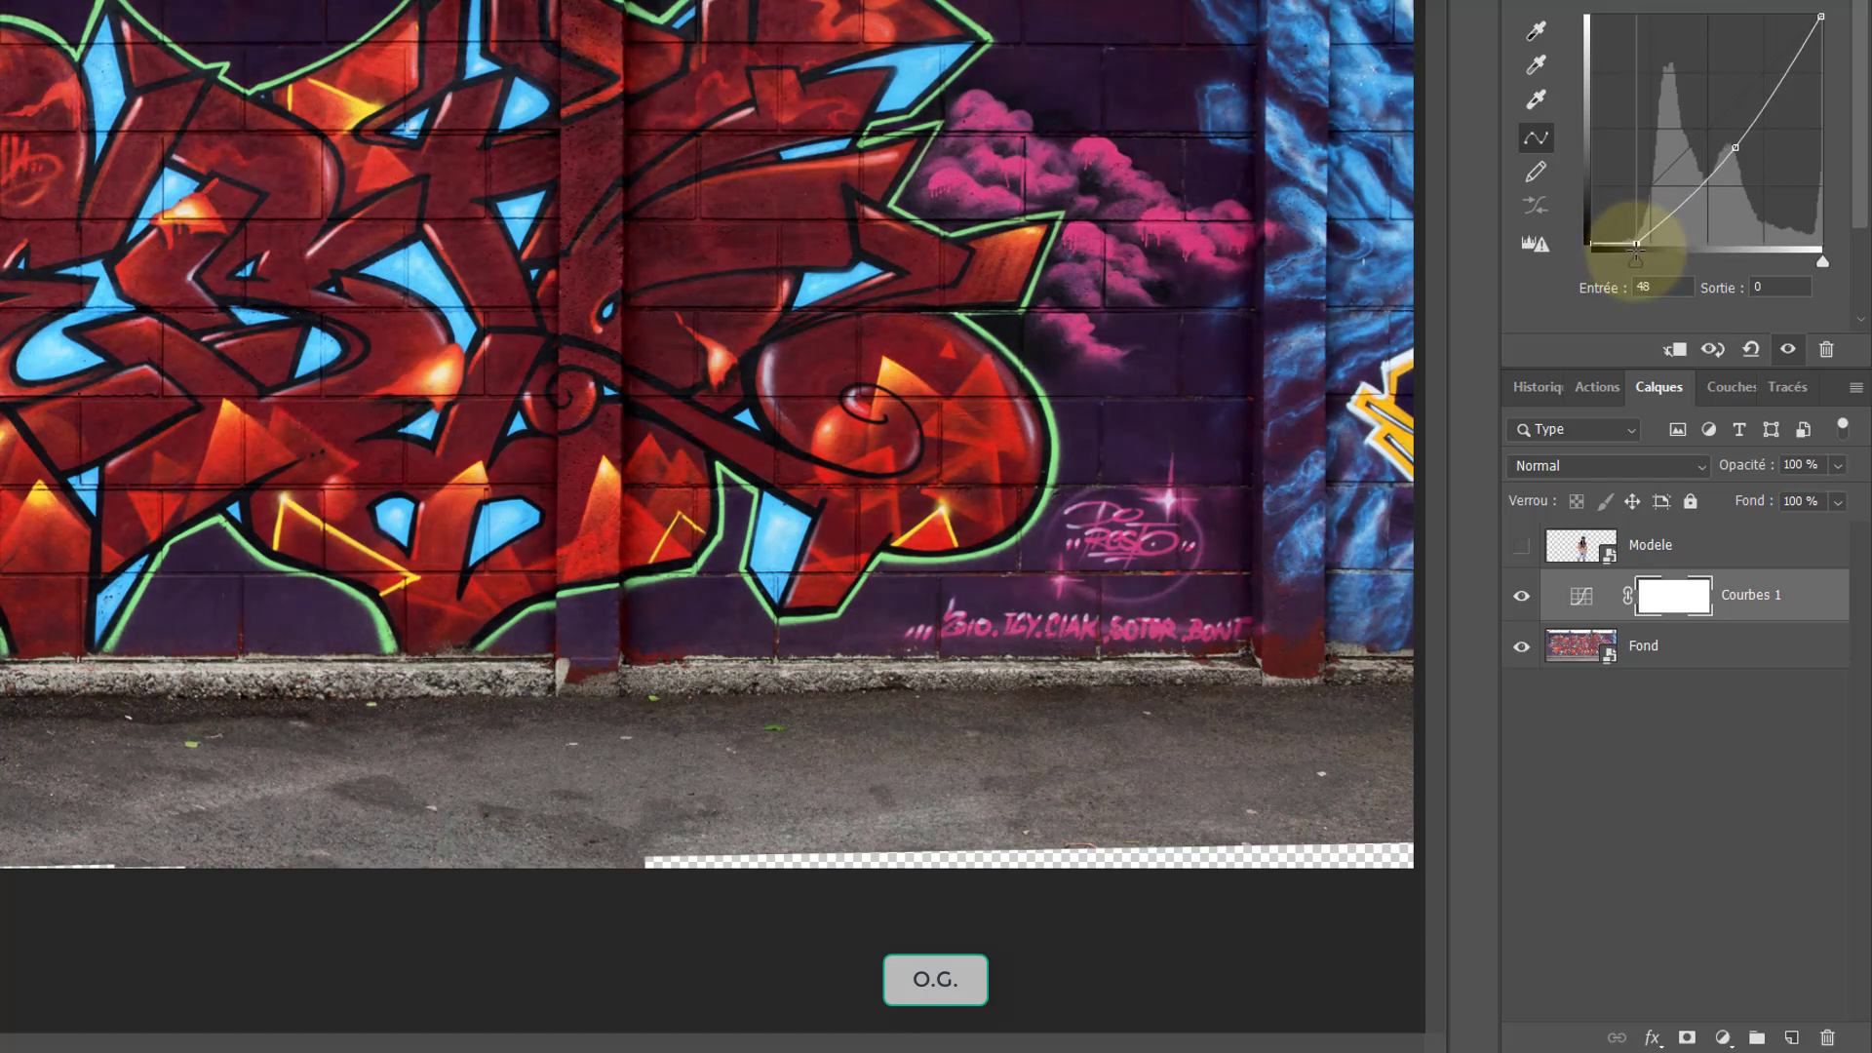
pyautogui.moveTo(1741, 150); pyautogui.dragTo(1751, 155)
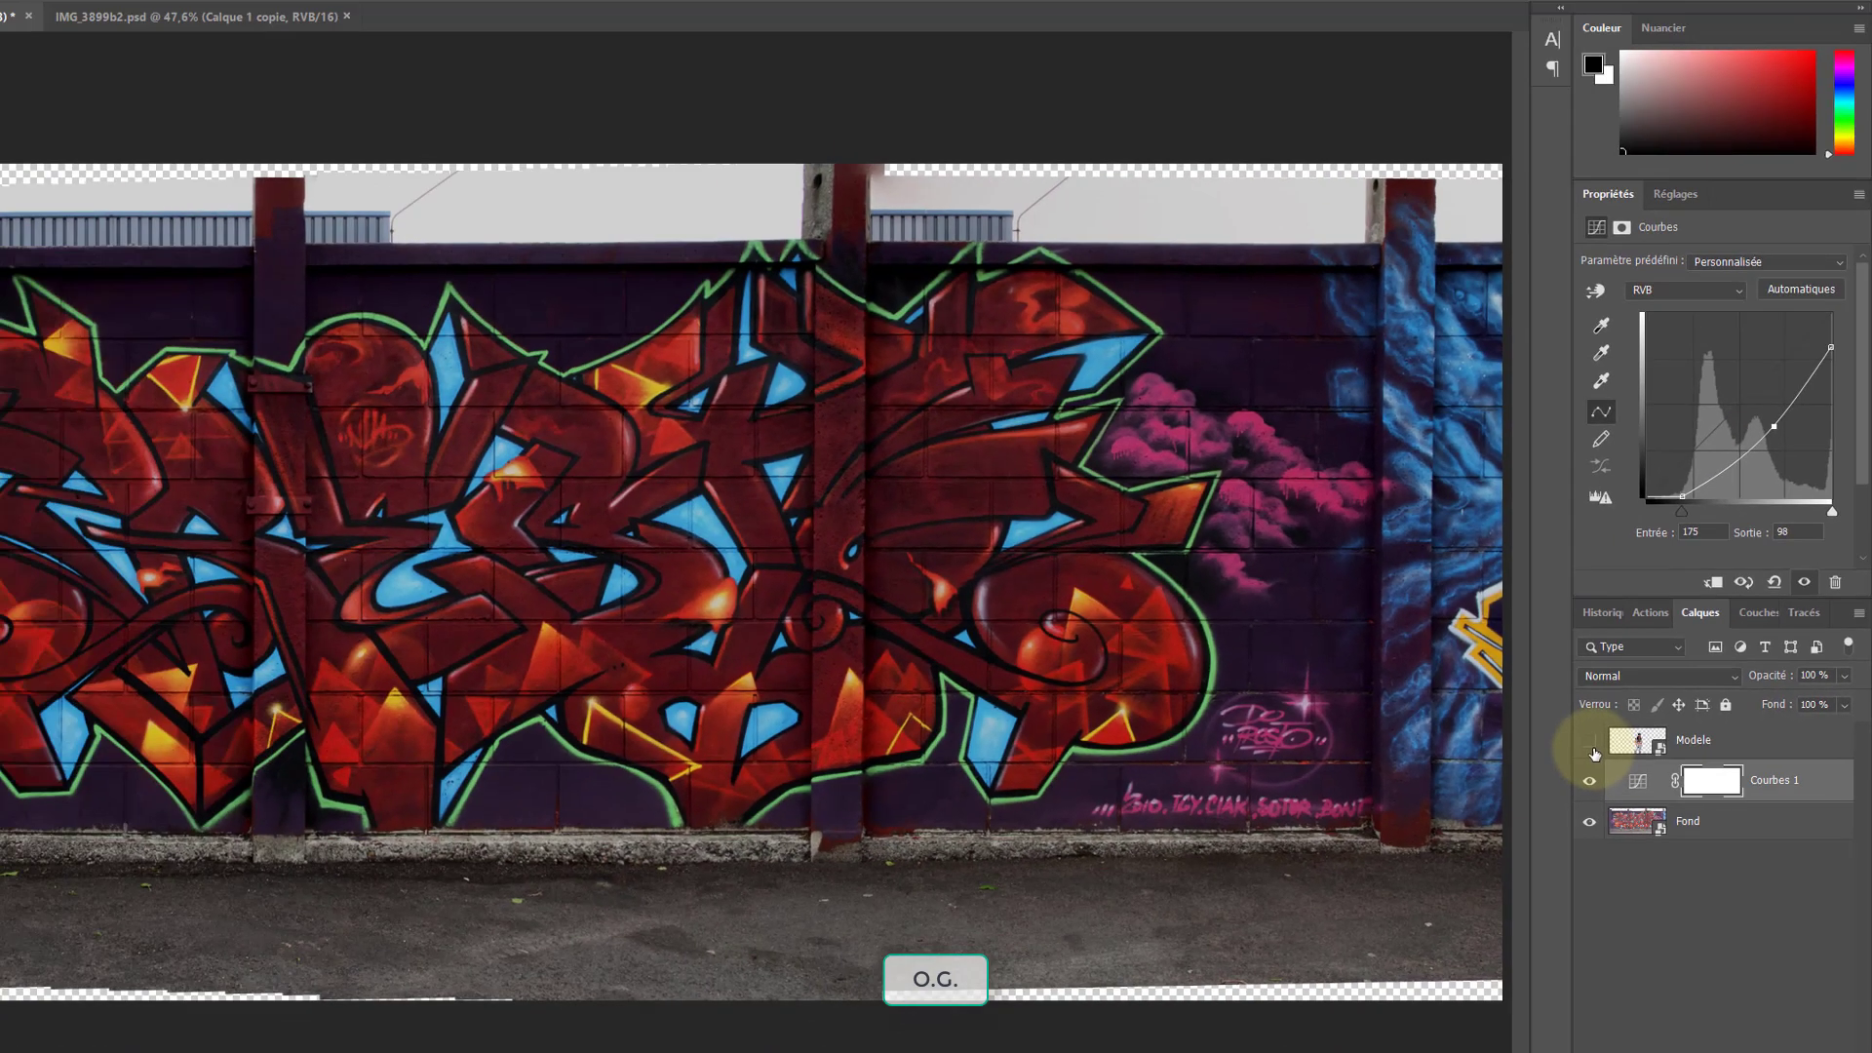
# Show the Modele layer again, toggling it to judge the model against the darkened wall
pyautogui.click(1591, 745)
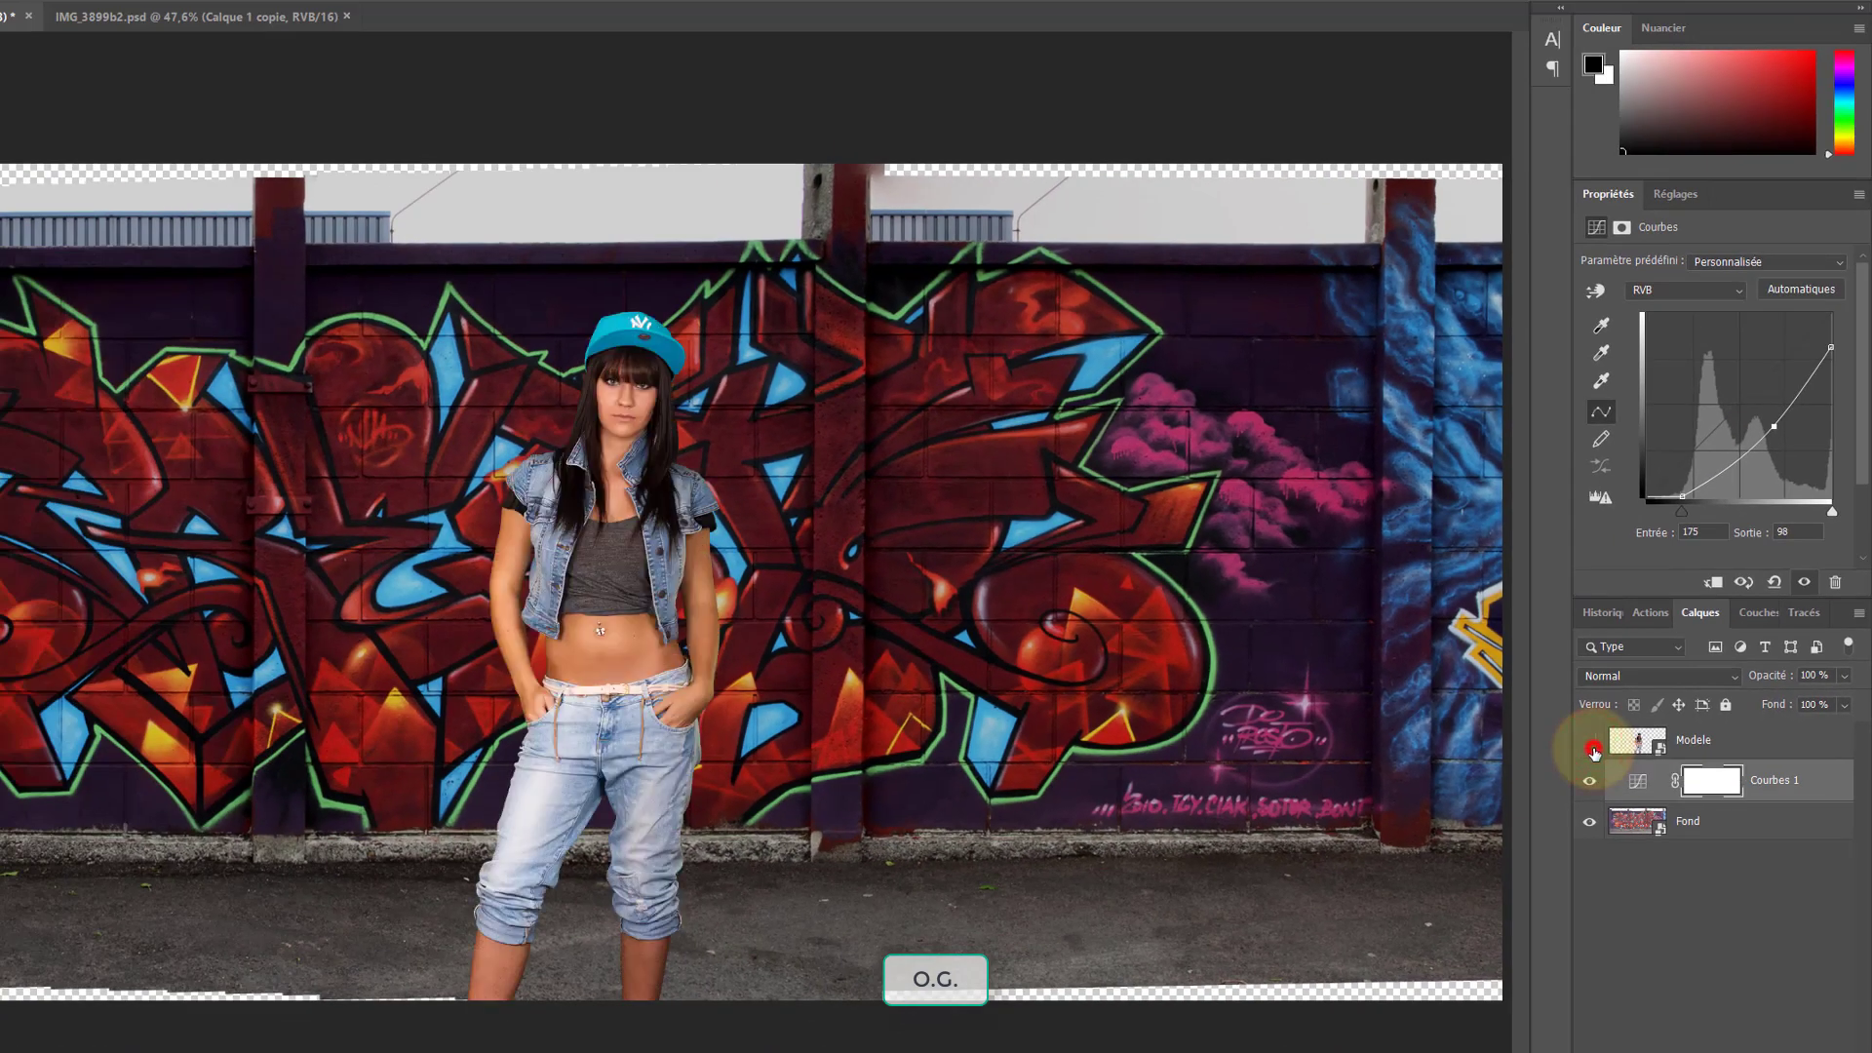
pyautogui.click(1591, 747)
pyautogui.click(1591, 747)
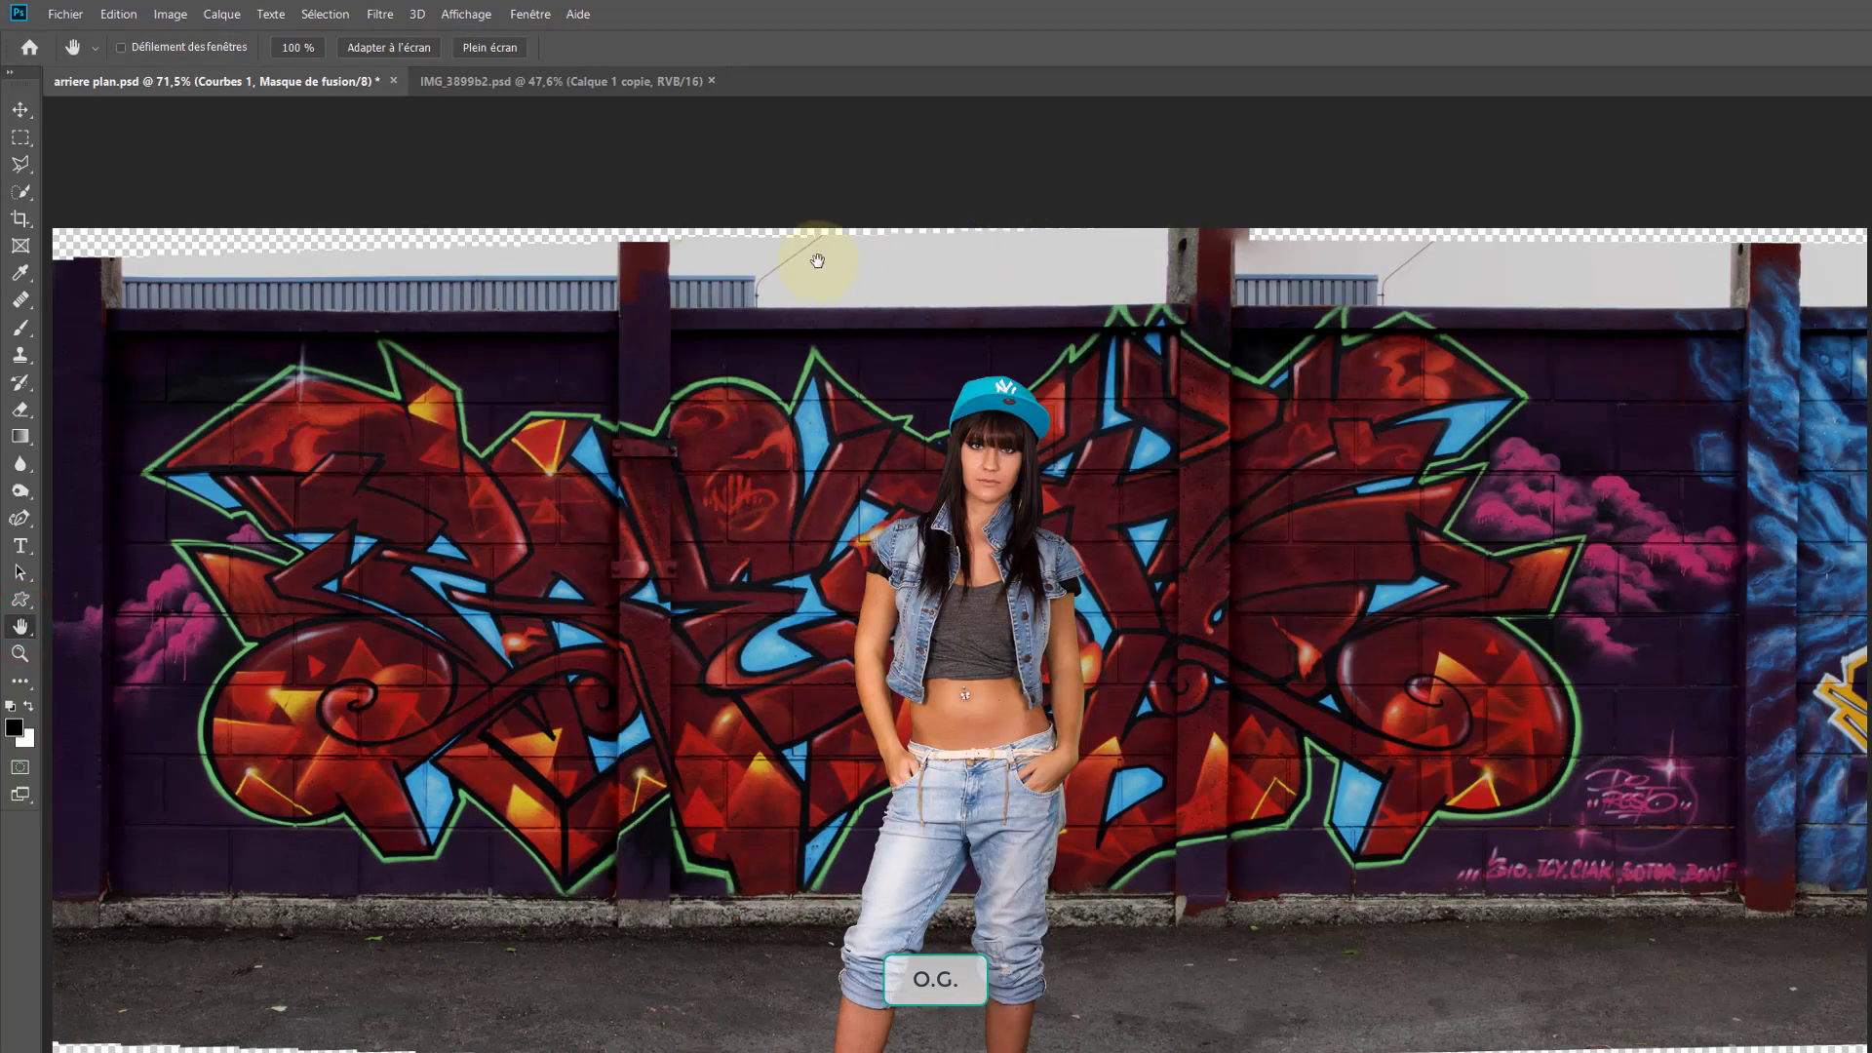
# Darken the wall further by moving the Courbes 1 midpoint to input 190, output 89, and compare the image before and after
pyautogui.click(22, 654)
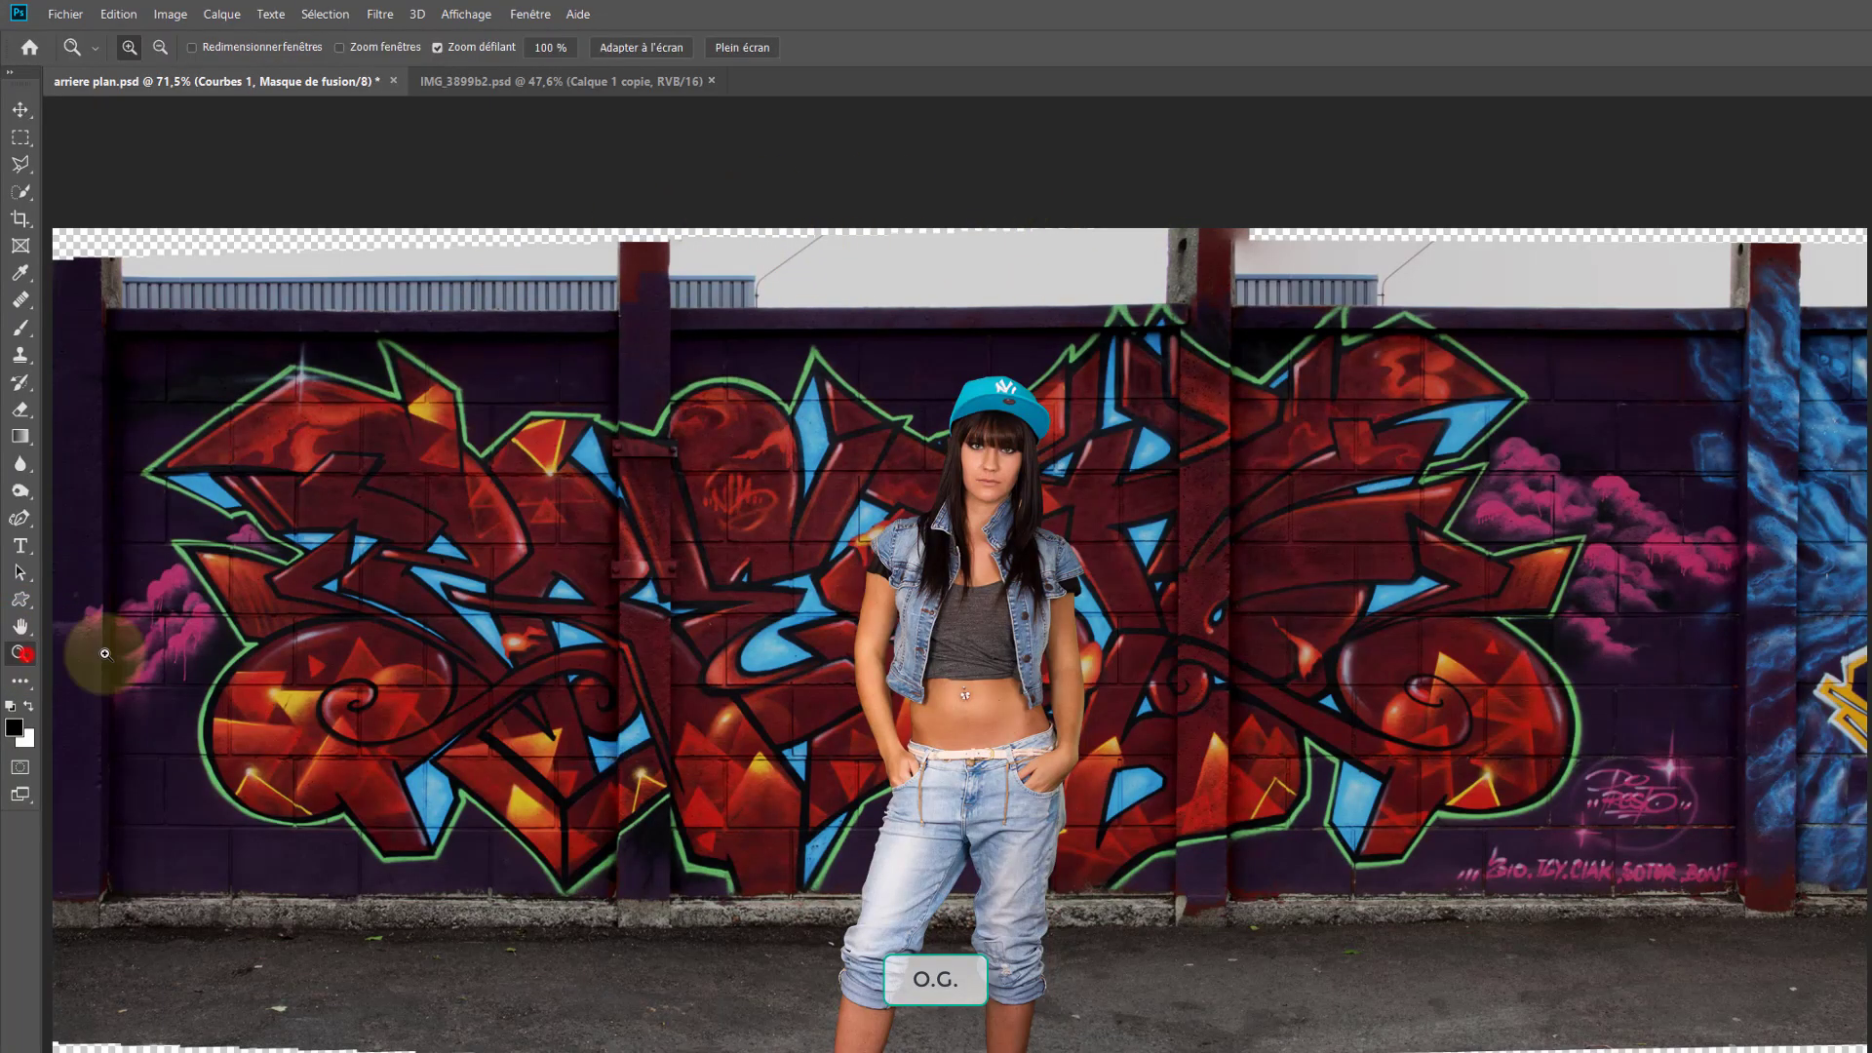
pyautogui.click(954, 521)
pyautogui.click(926, 498)
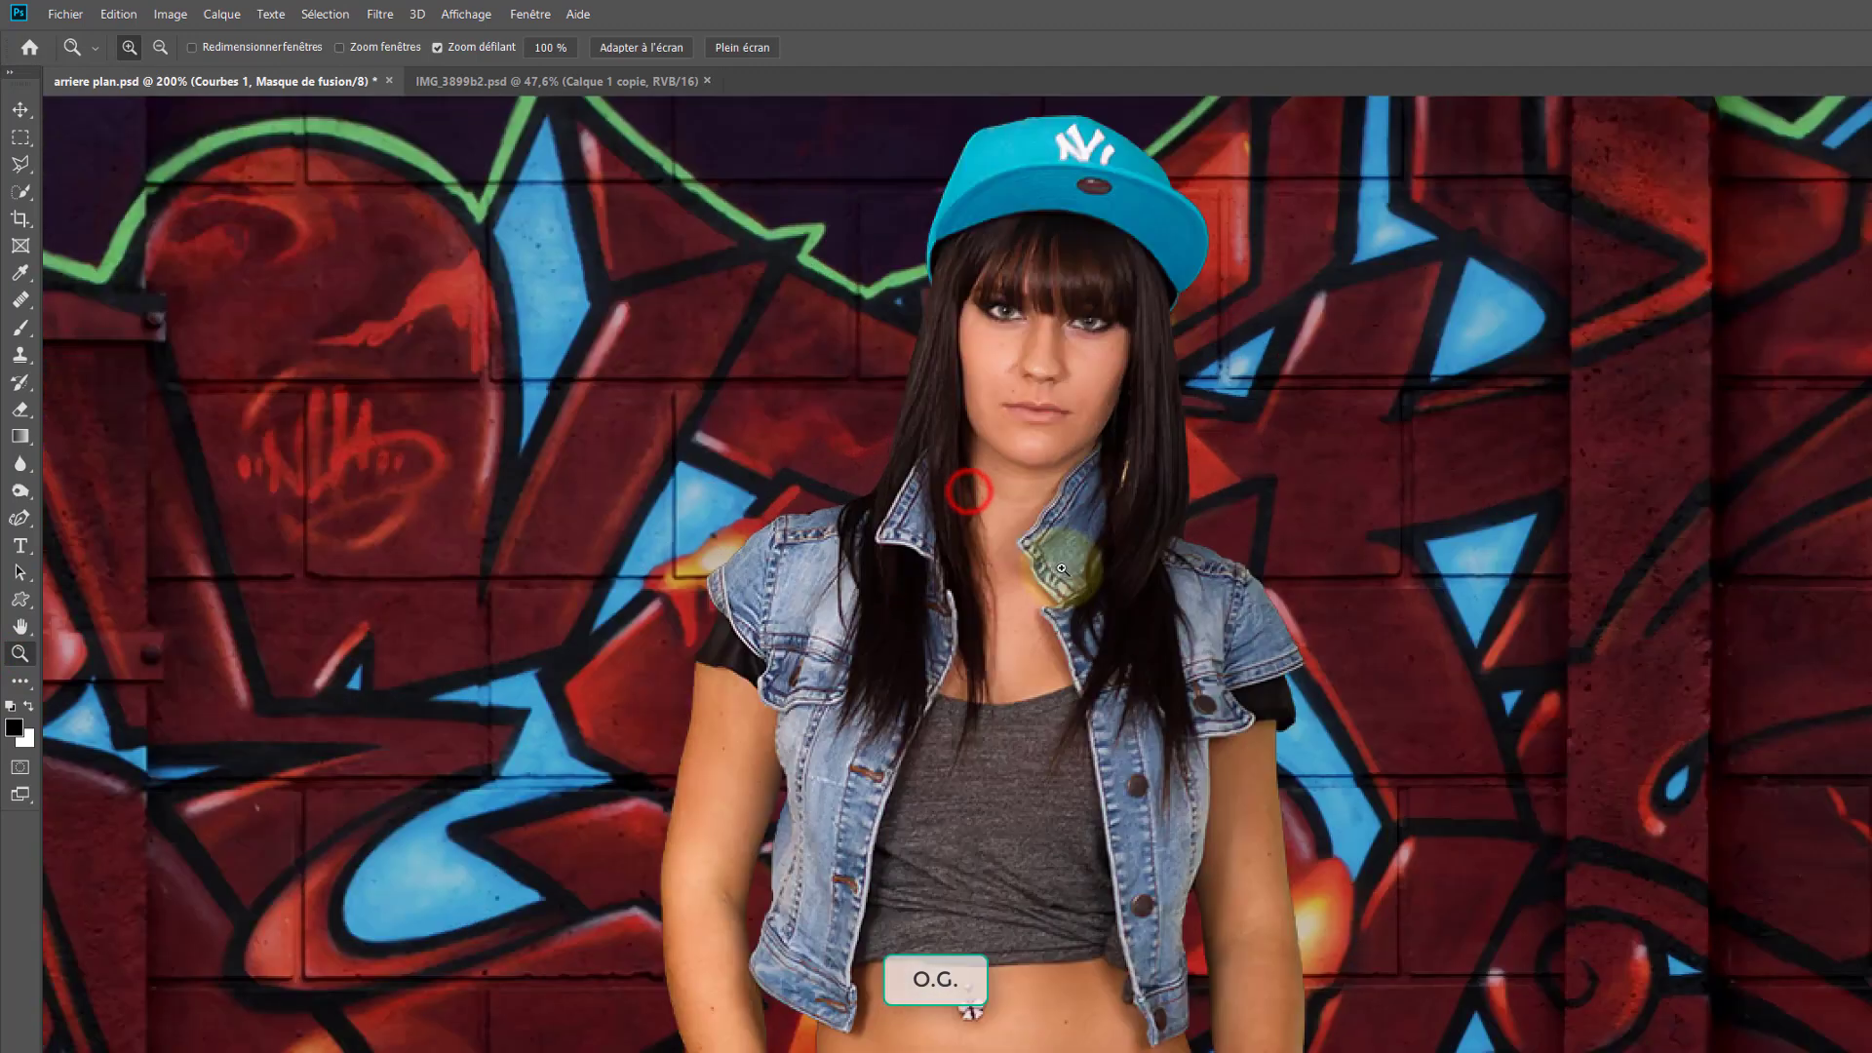
pyautogui.moveTo(921, 493); pyautogui.dragTo(1051, 595)
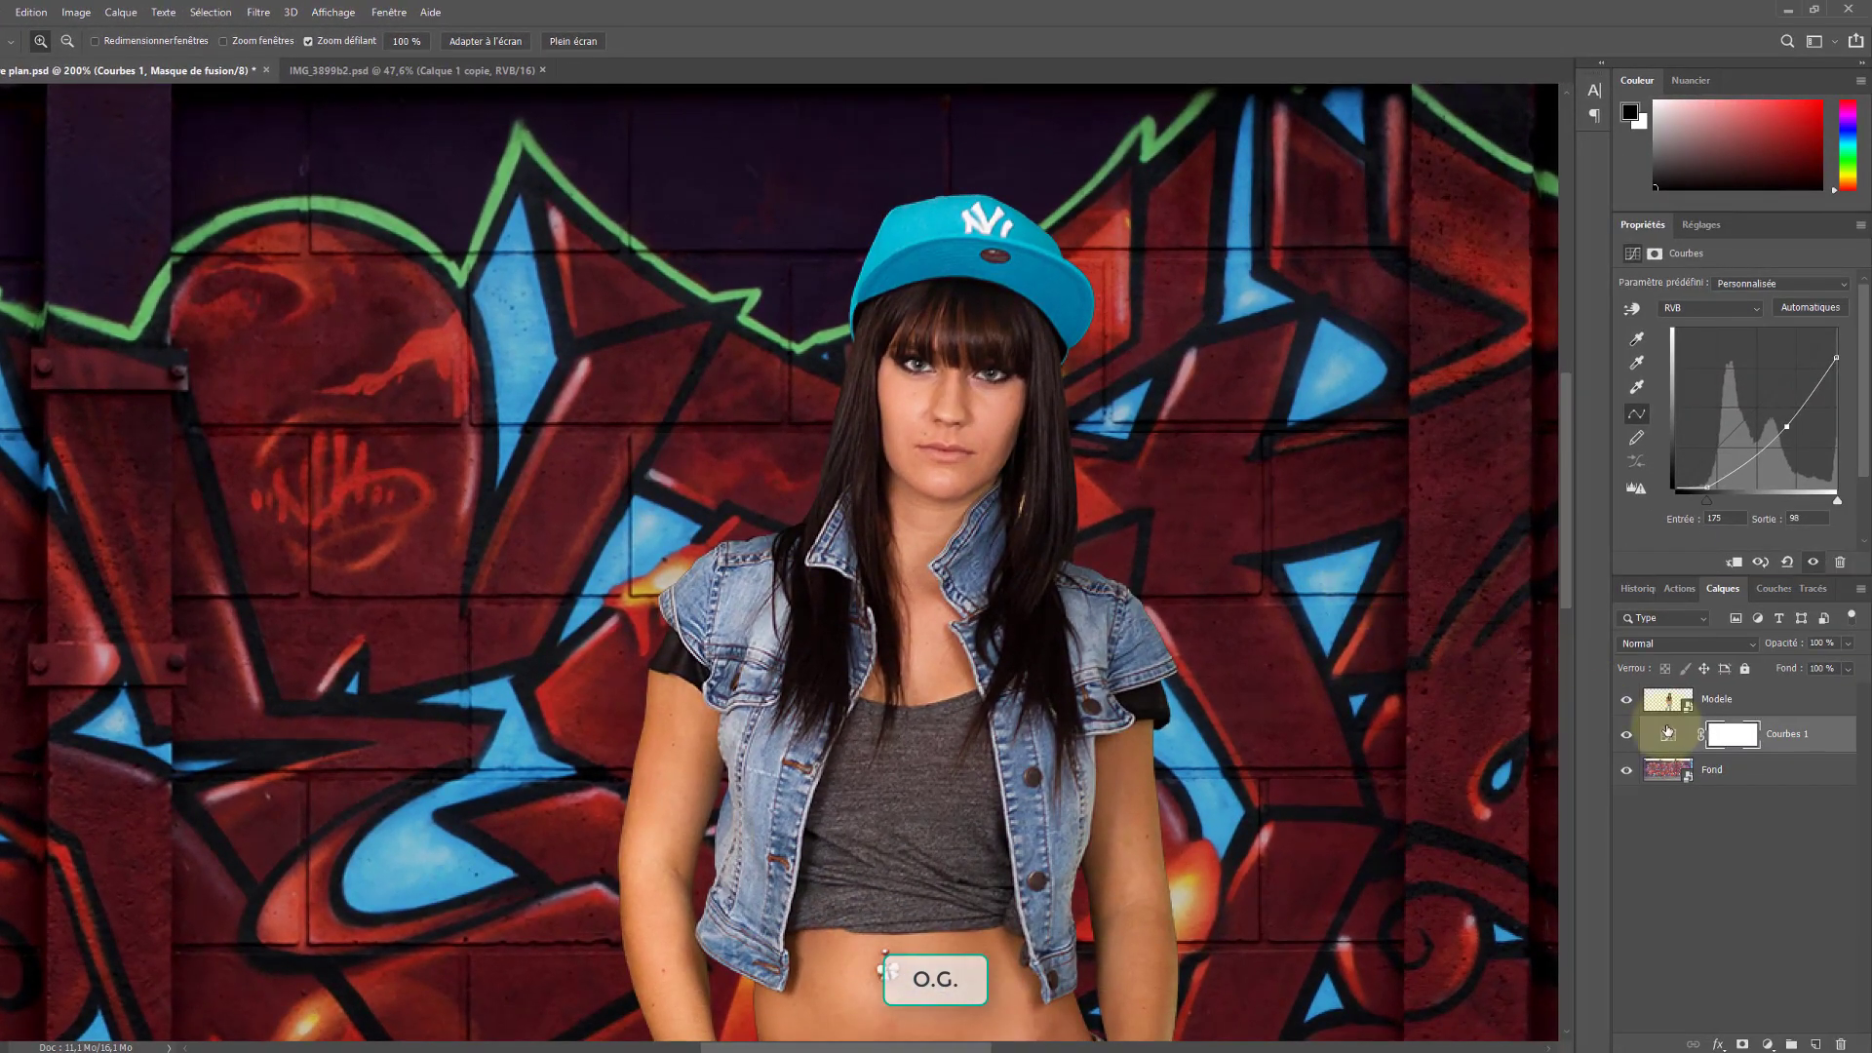
pyautogui.click(1668, 736)
pyautogui.click(1787, 428)
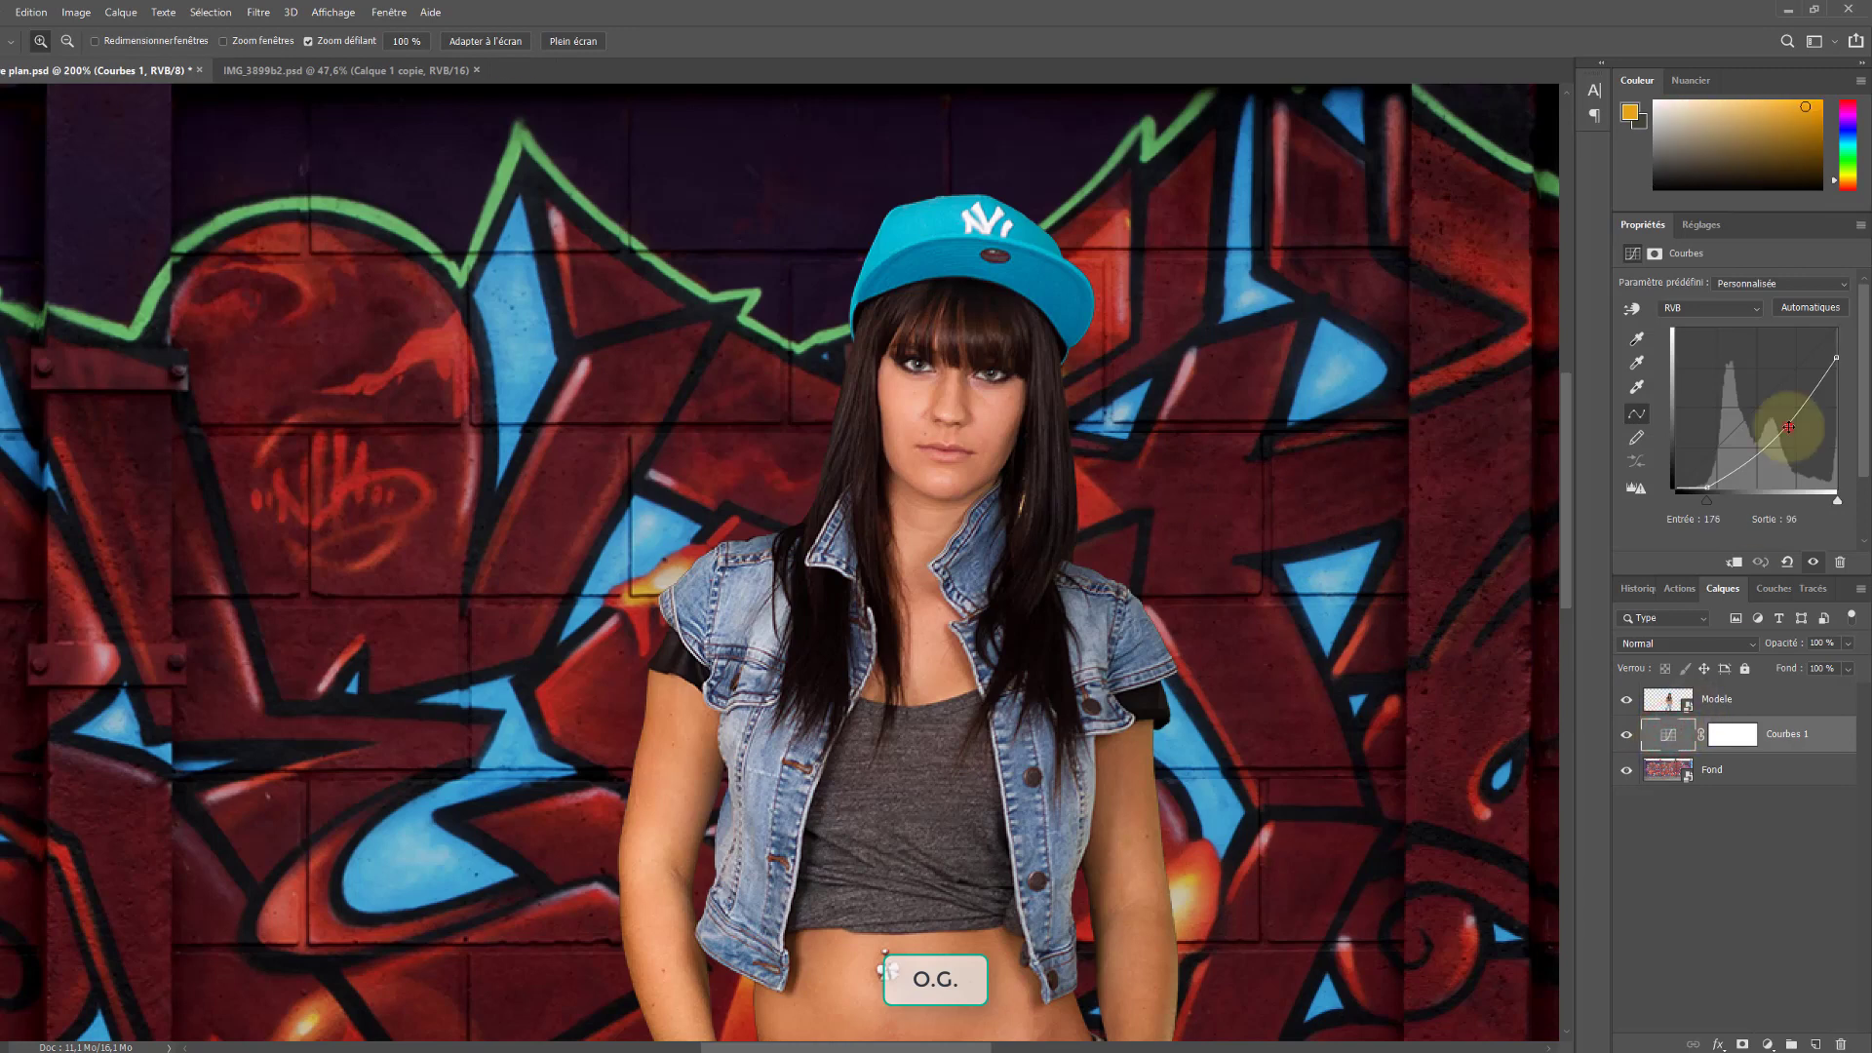
pyautogui.moveTo(1787, 427); pyautogui.dragTo(1795, 432)
pyautogui.click(1625, 739)
pyautogui.click(1625, 738)
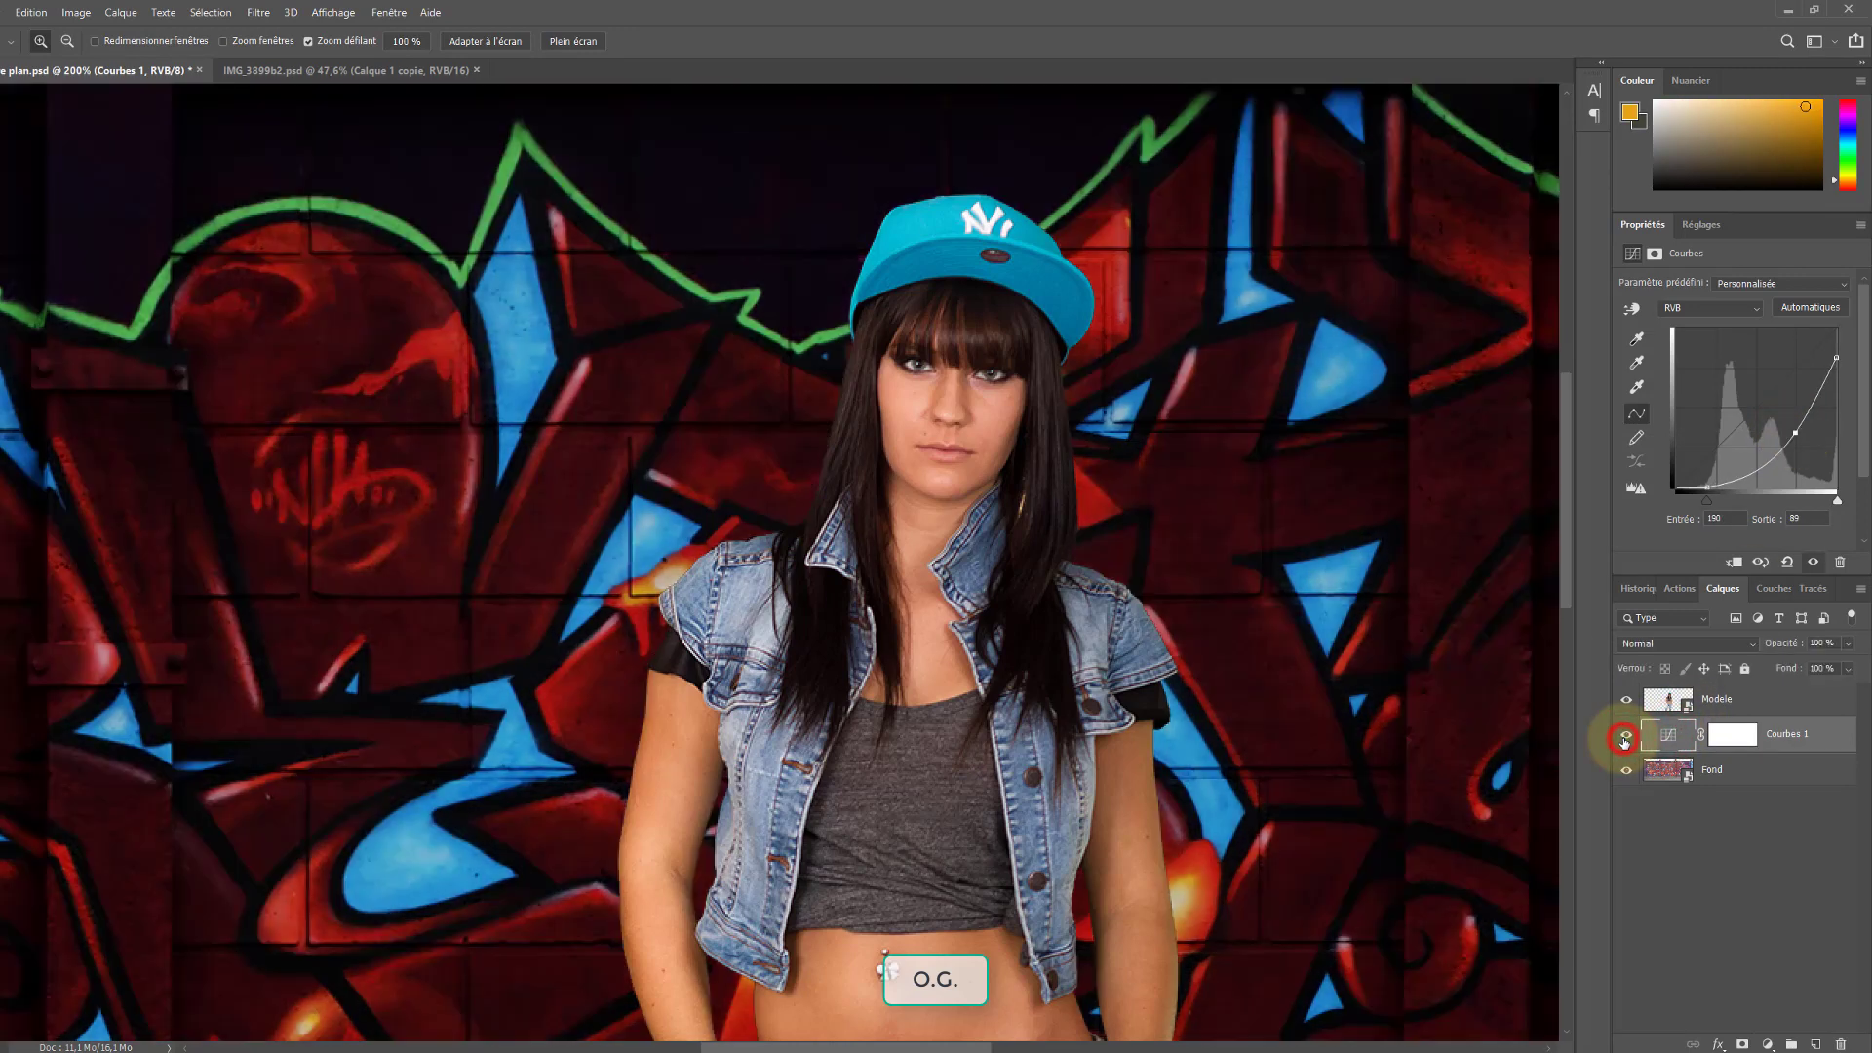
pyautogui.moveTo(315, 380); pyautogui.dragTo(634, 362)
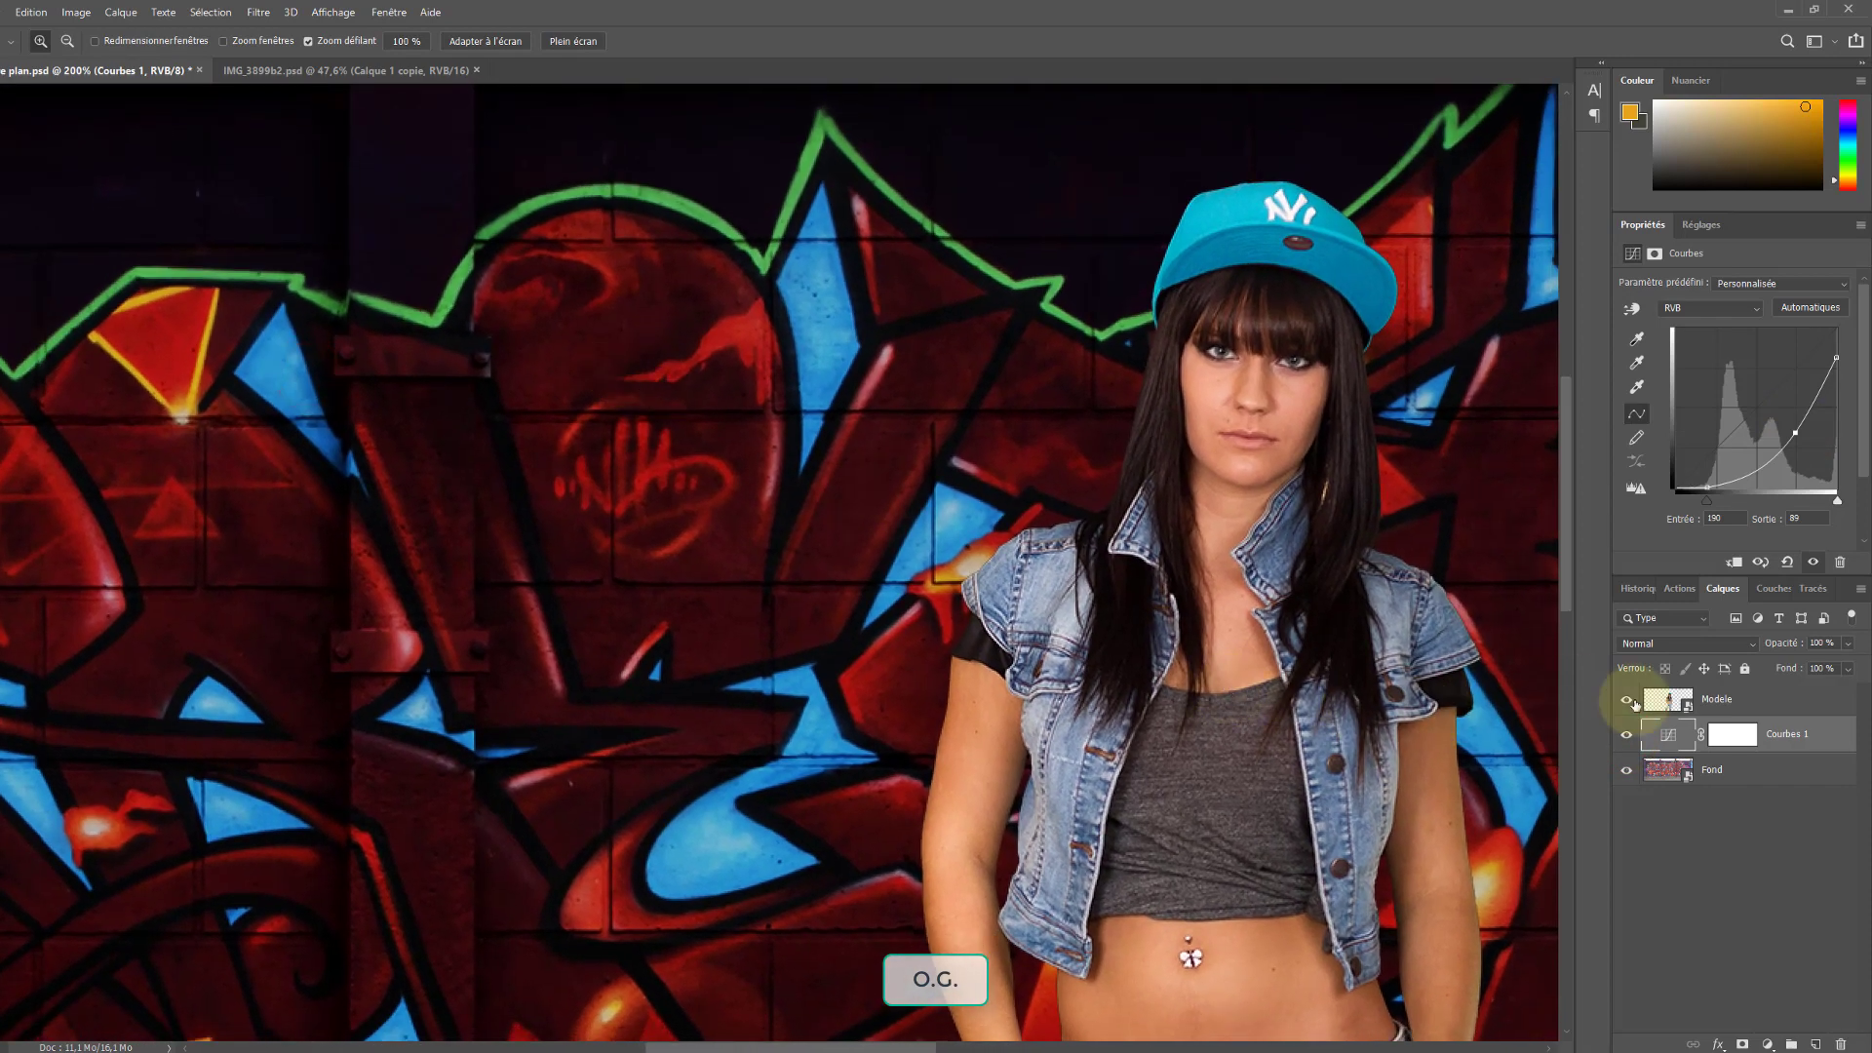
pyautogui.click(1626, 702)
pyautogui.click(1625, 703)
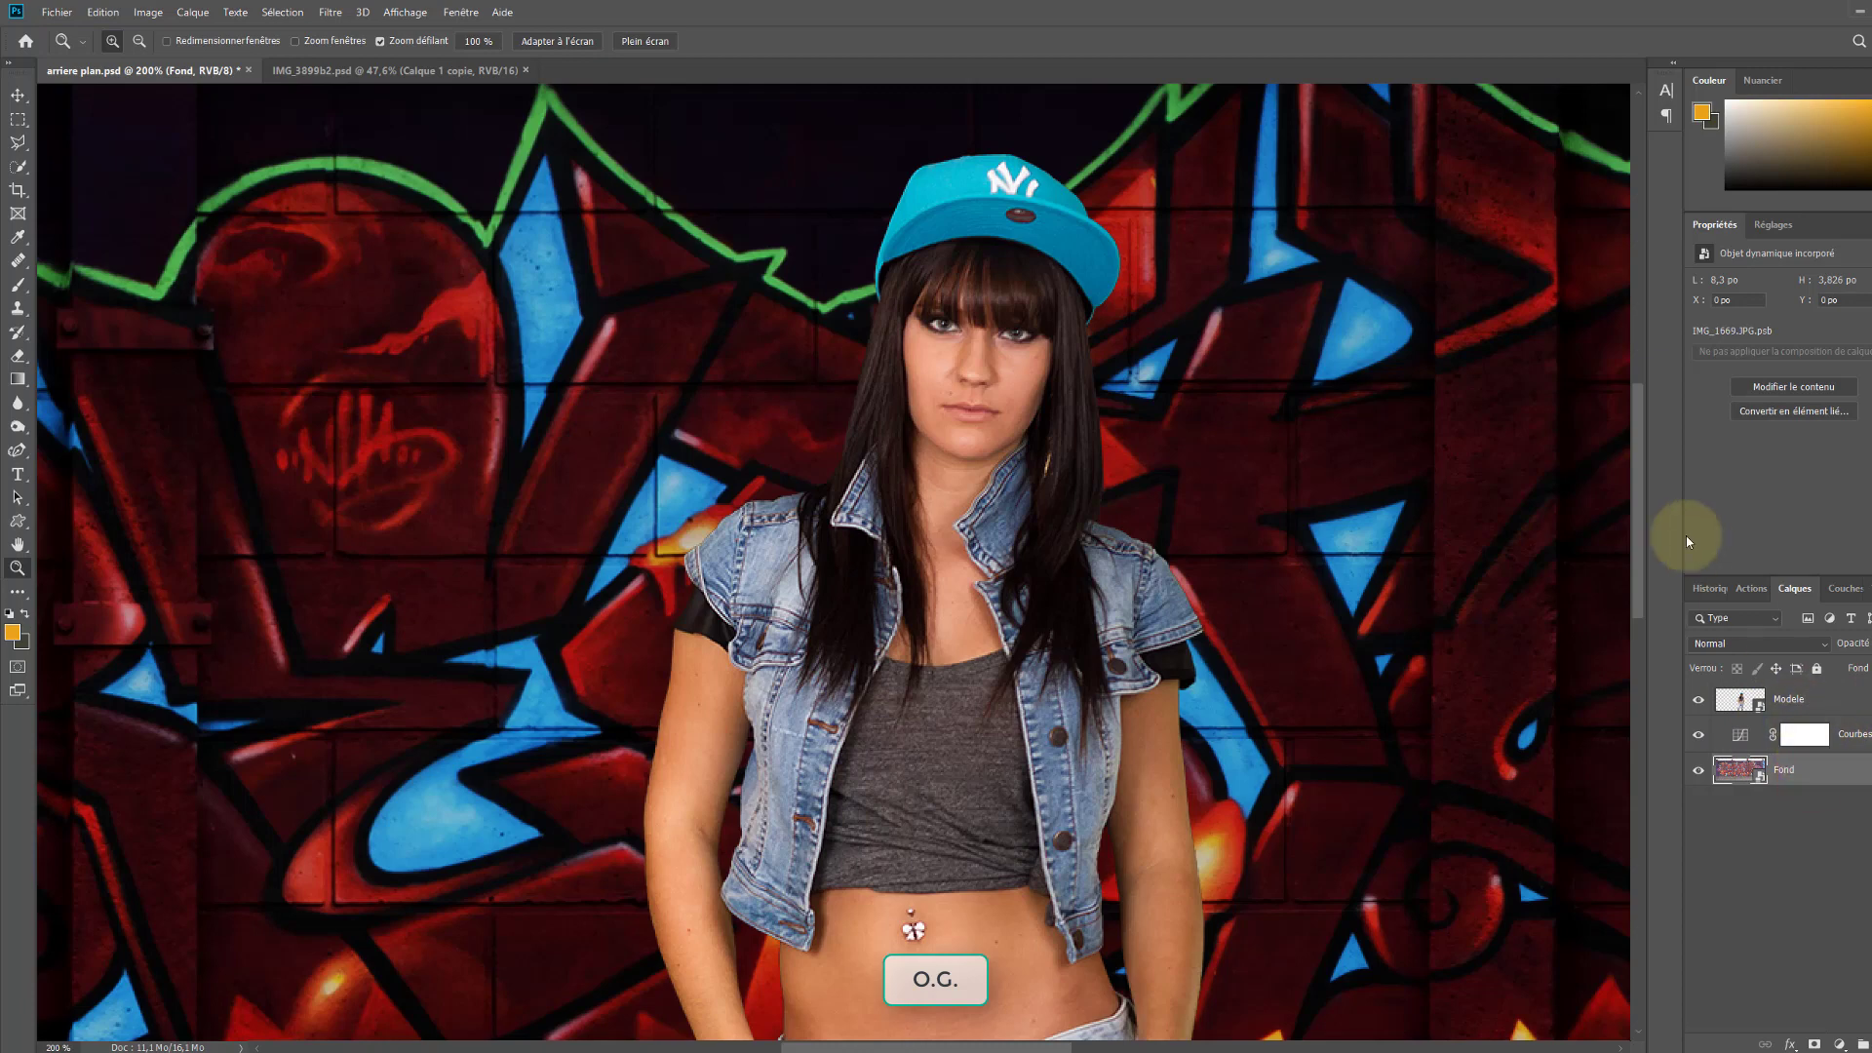
# Apply a Flou gaussien filter with a 1.0 pixel radius to the Fond layer and compare the wall with and without it
pyautogui.click(326, 13)
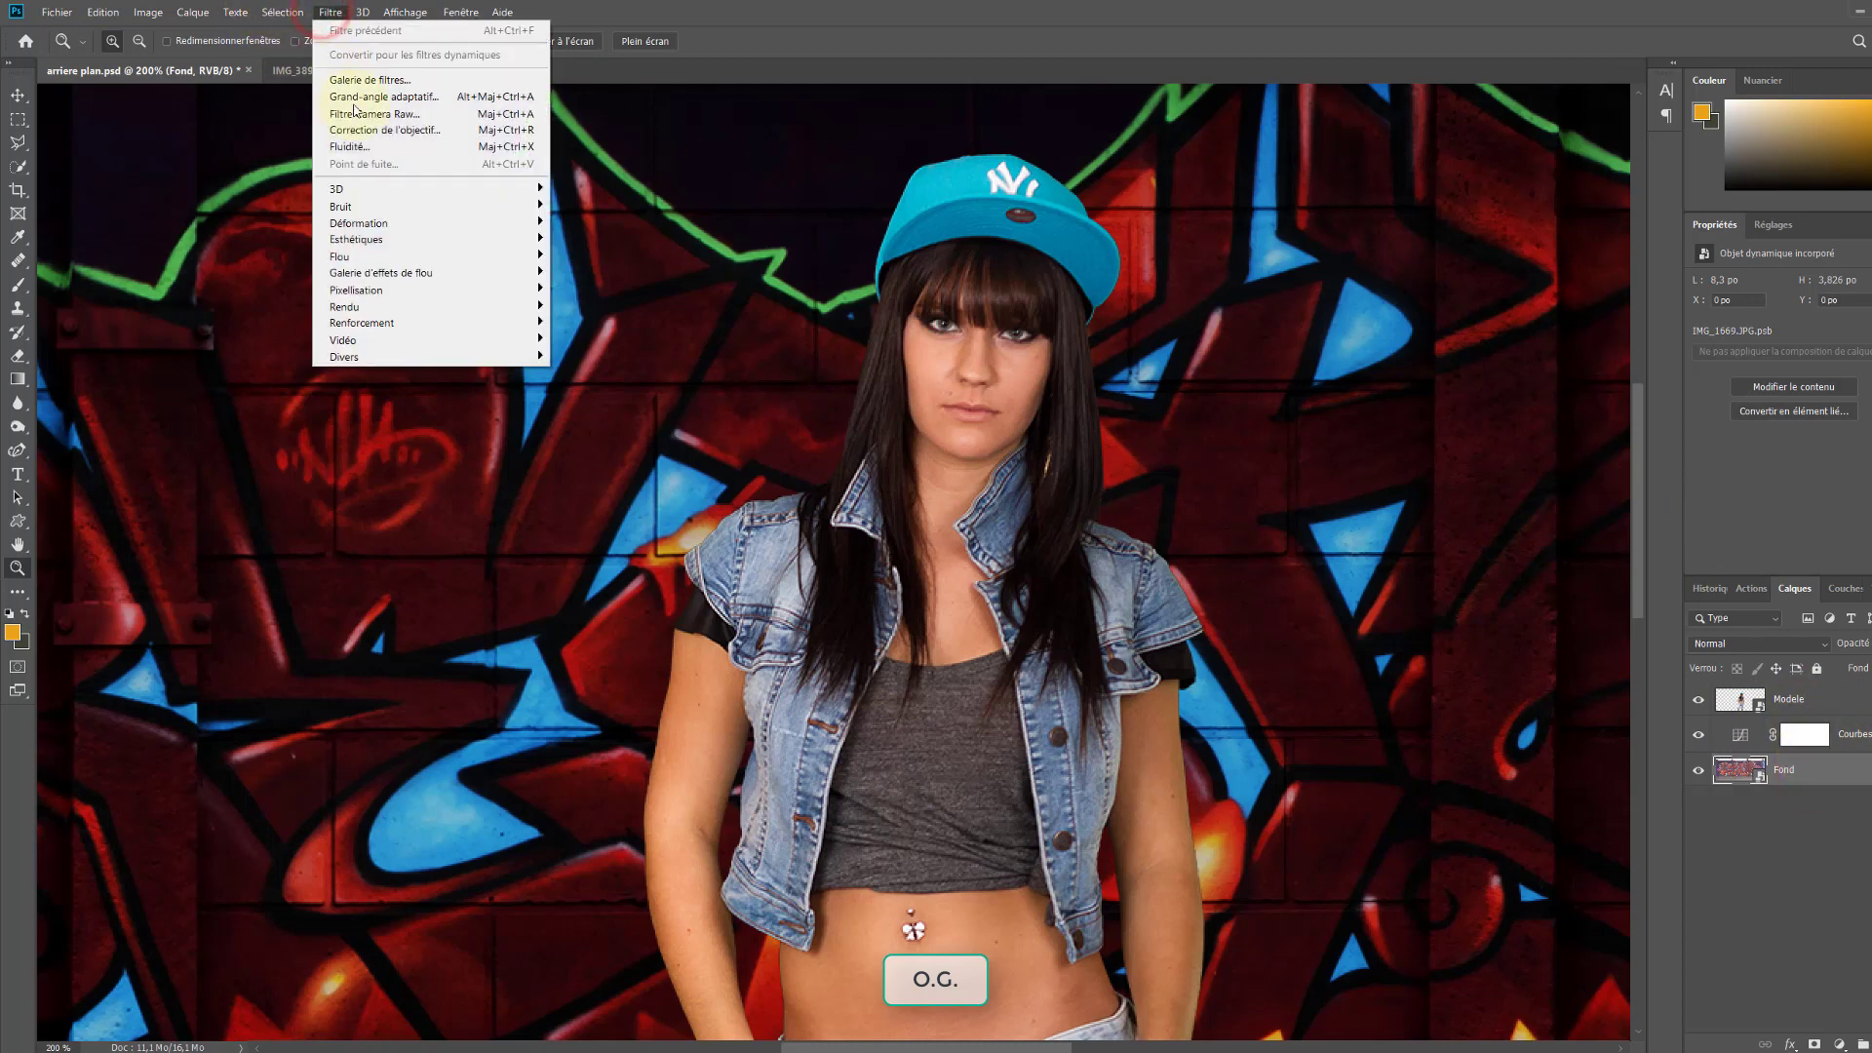
pyautogui.click(380, 255)
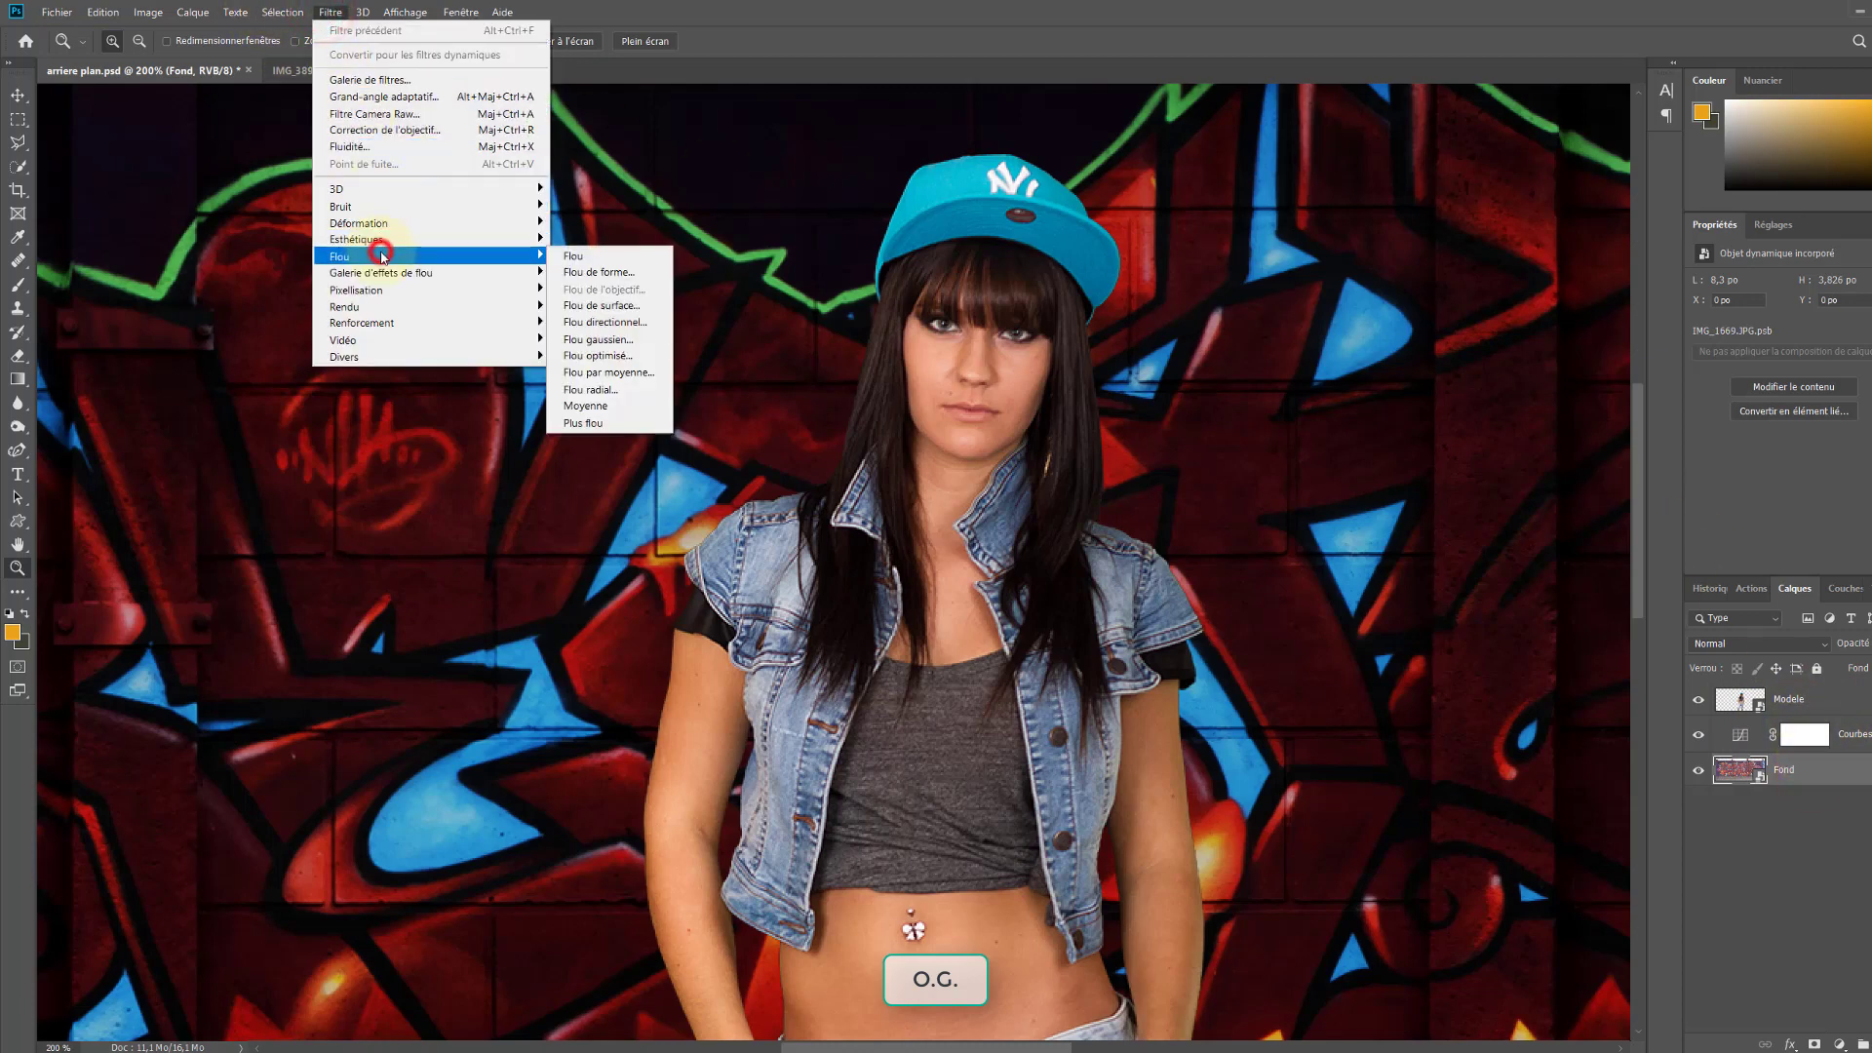
pyautogui.click(614, 343)
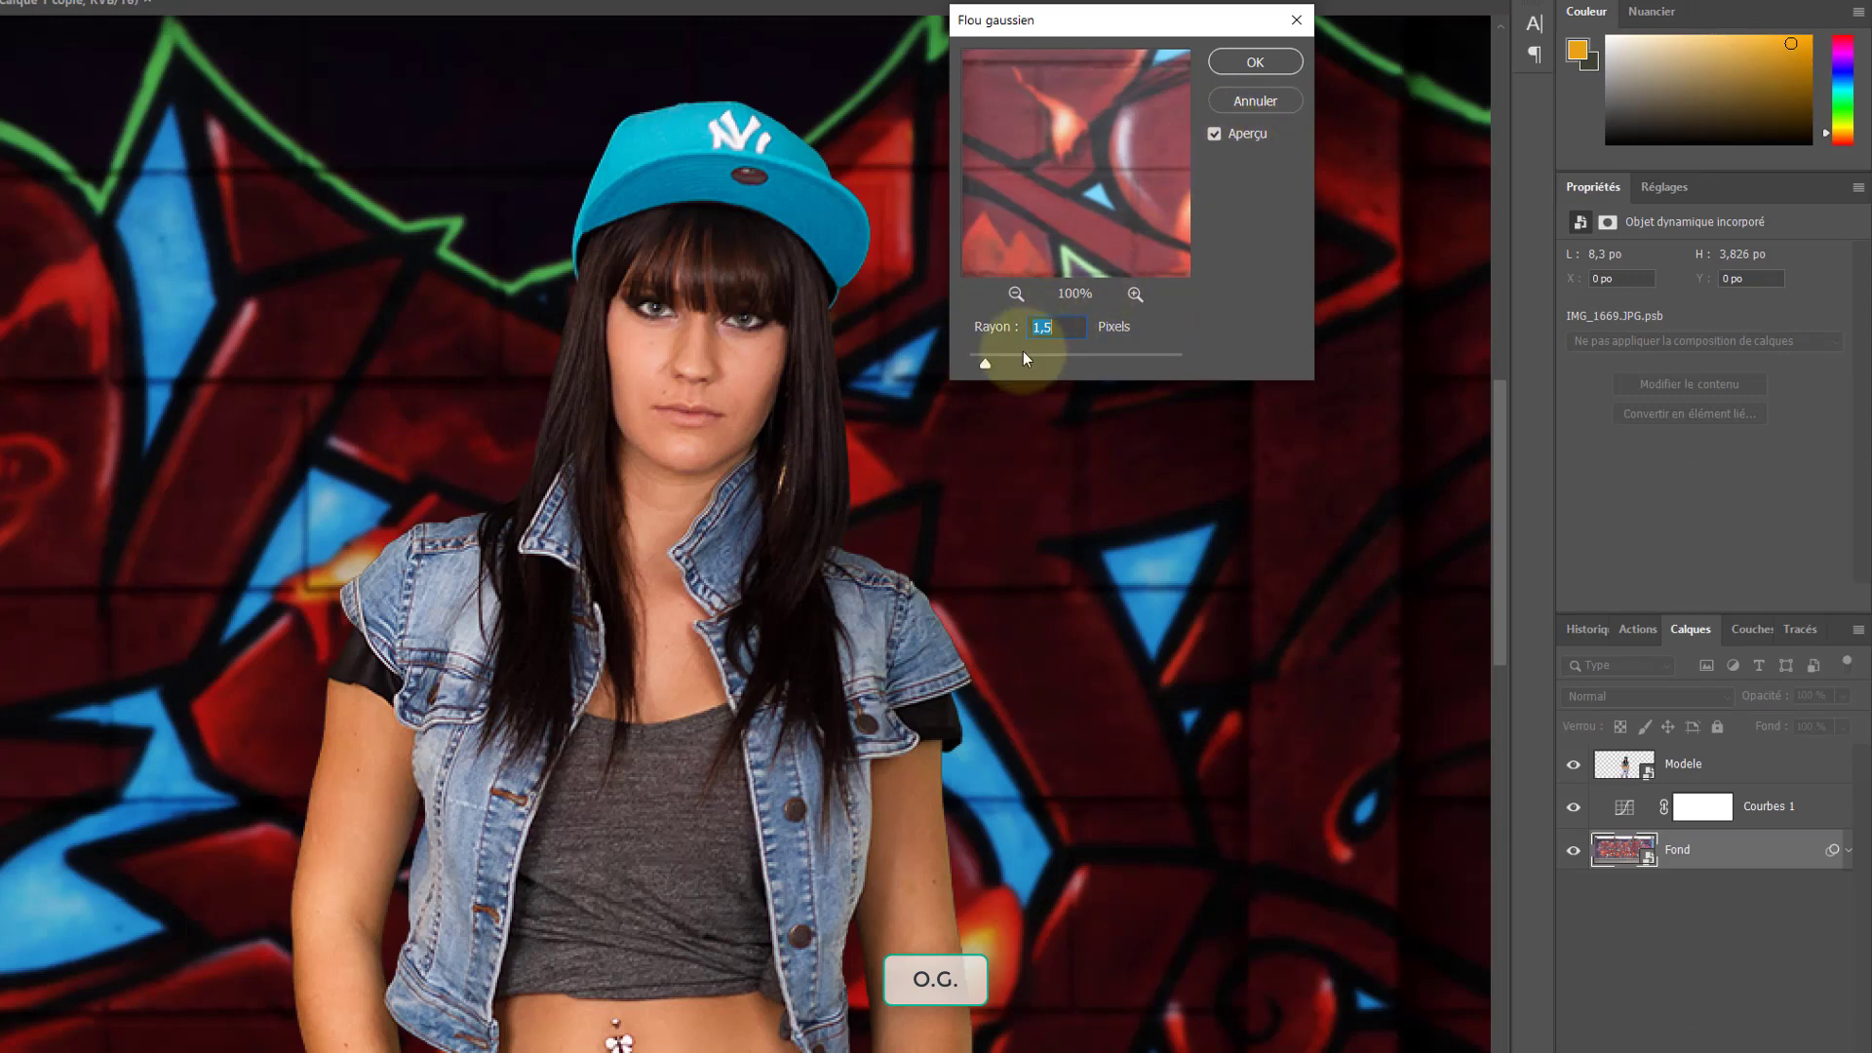
pyautogui.moveTo(985, 365); pyautogui.dragTo(980, 365)
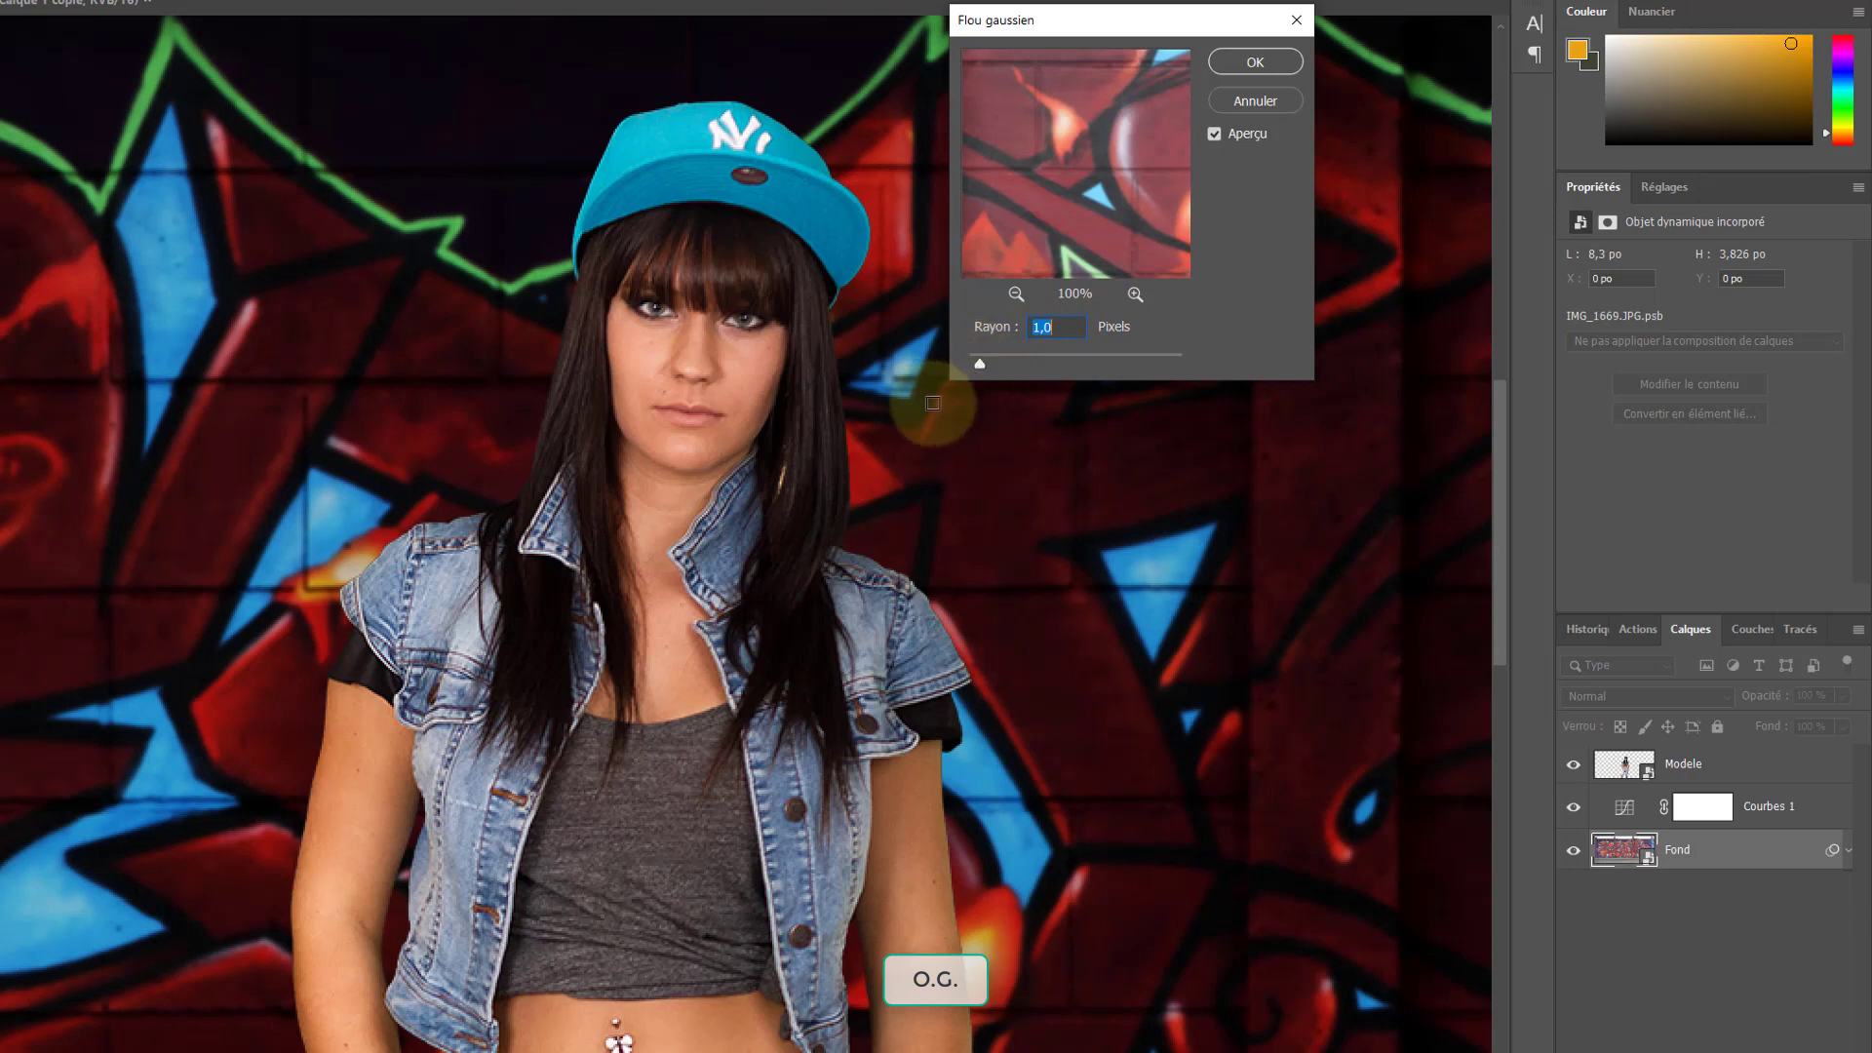
pyautogui.click(1214, 136)
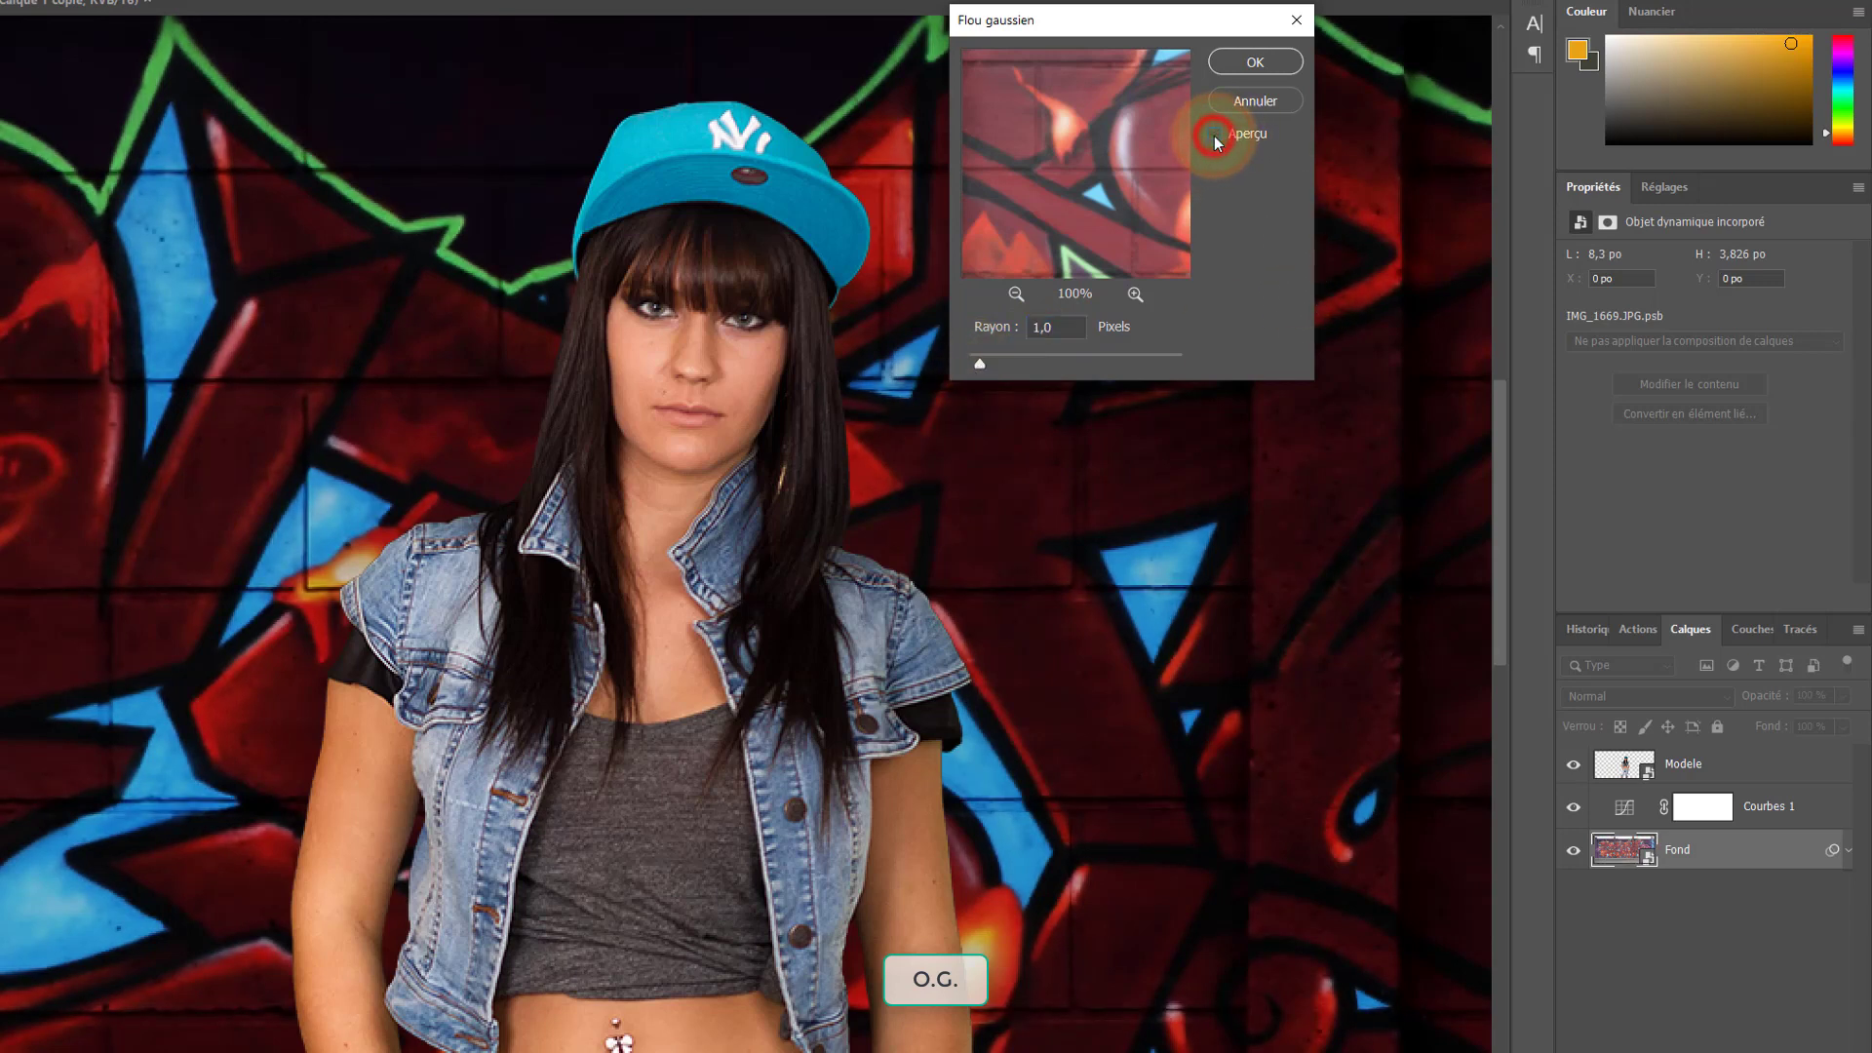
pyautogui.click(1214, 136)
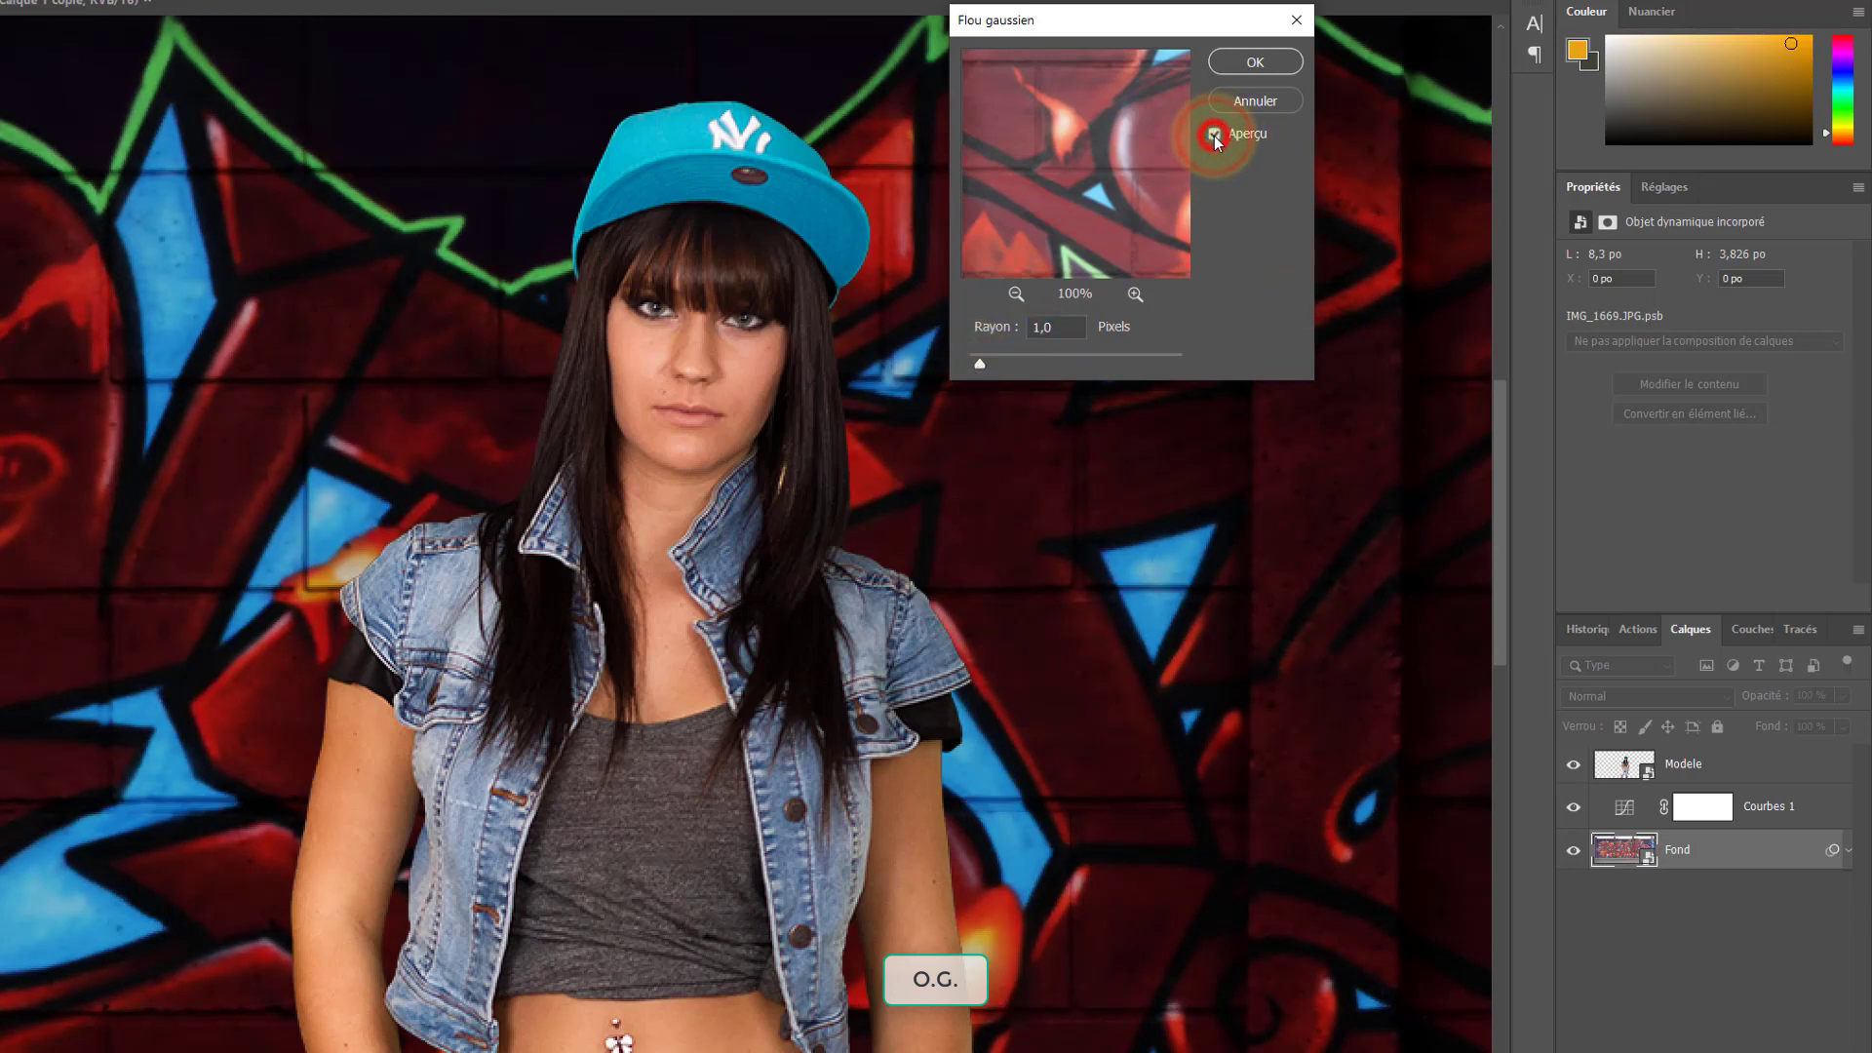
pyautogui.click(1260, 66)
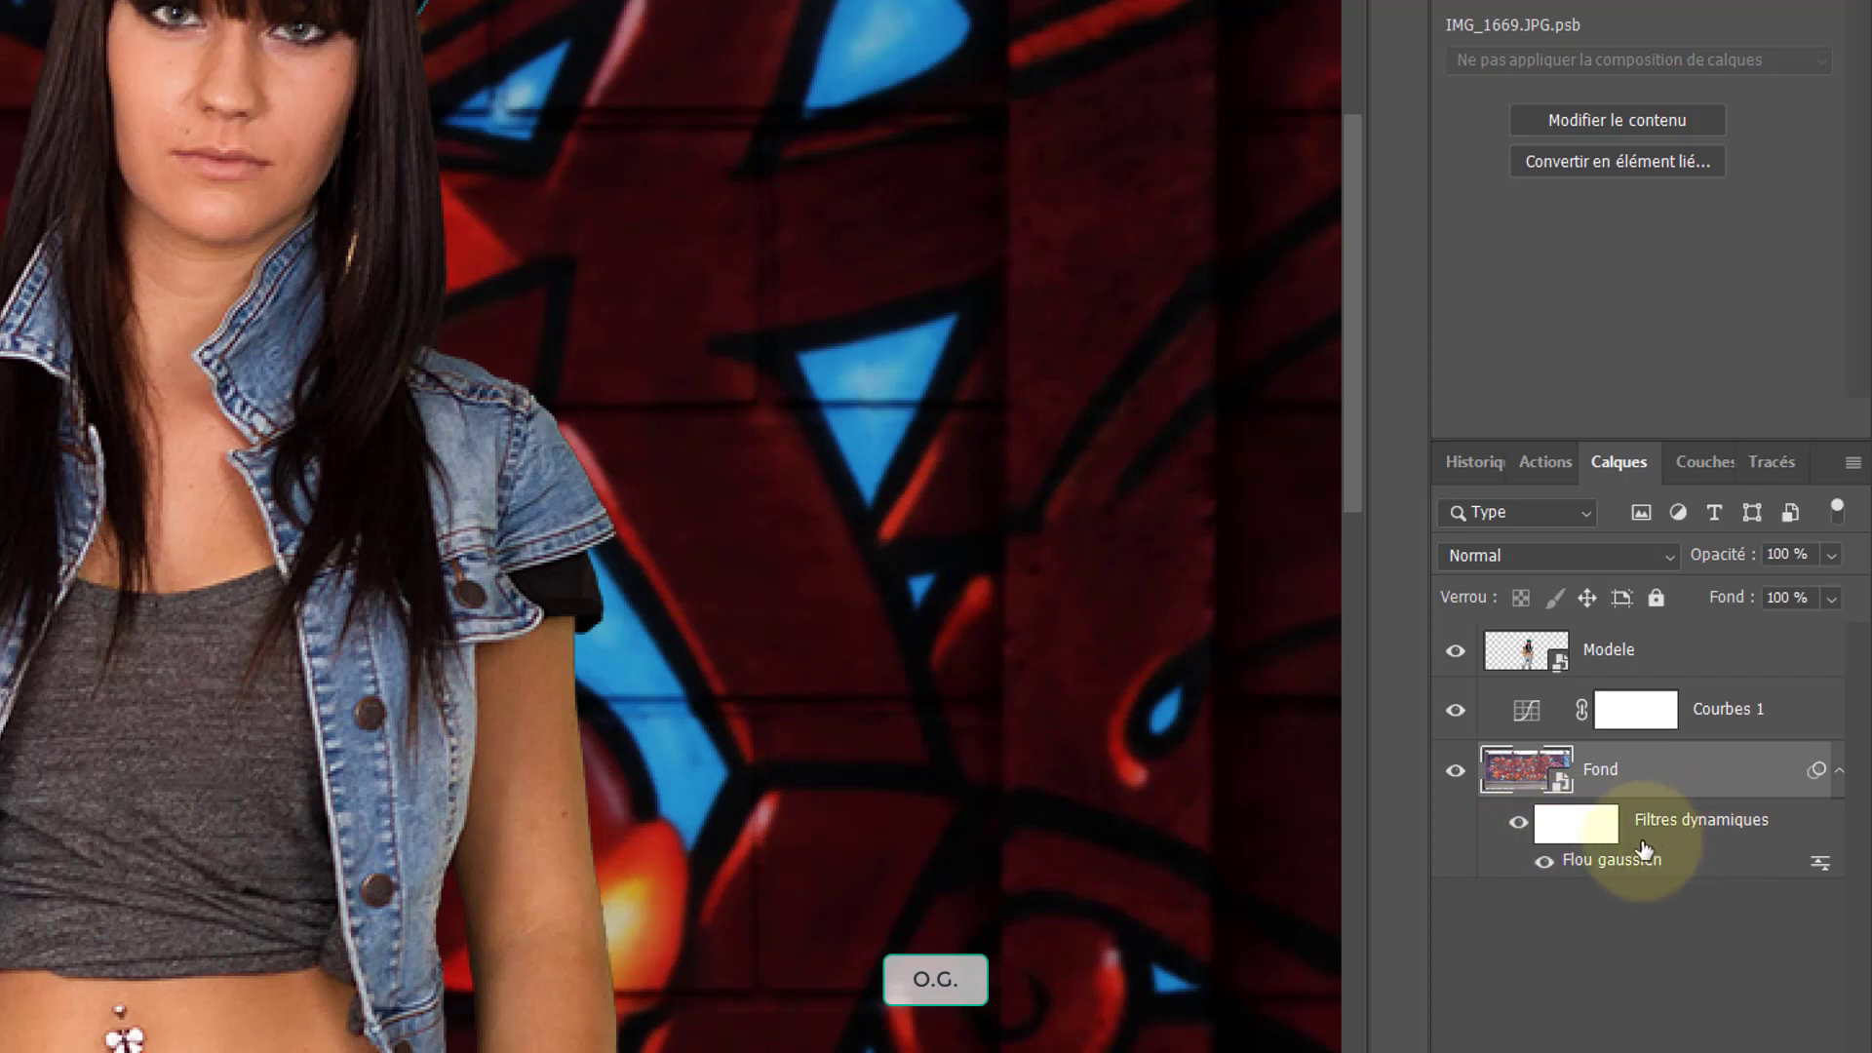
pyautogui.click(1544, 864)
pyautogui.click(1551, 864)
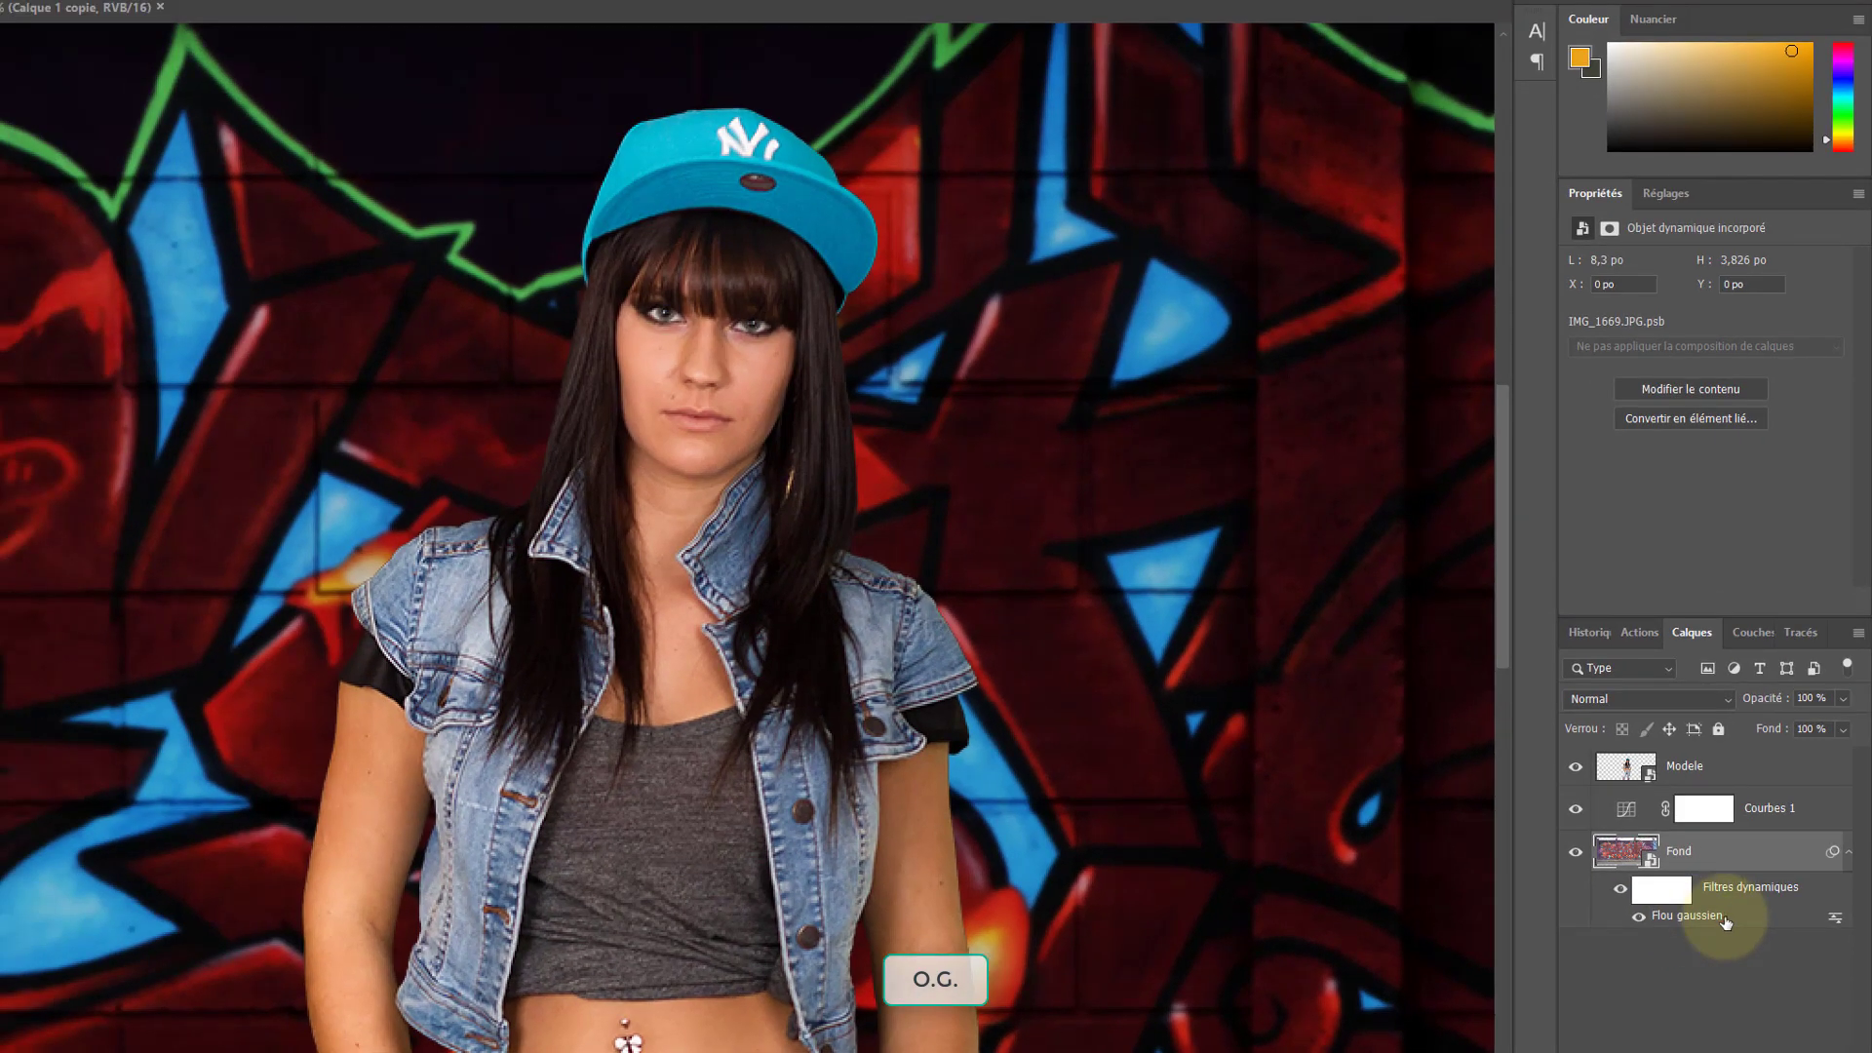
# Reduce the Flou gaussien radius on Fond to 0.8 pixels and compare the wall with and without the blur
pyautogui.doubleClick(1687, 915)
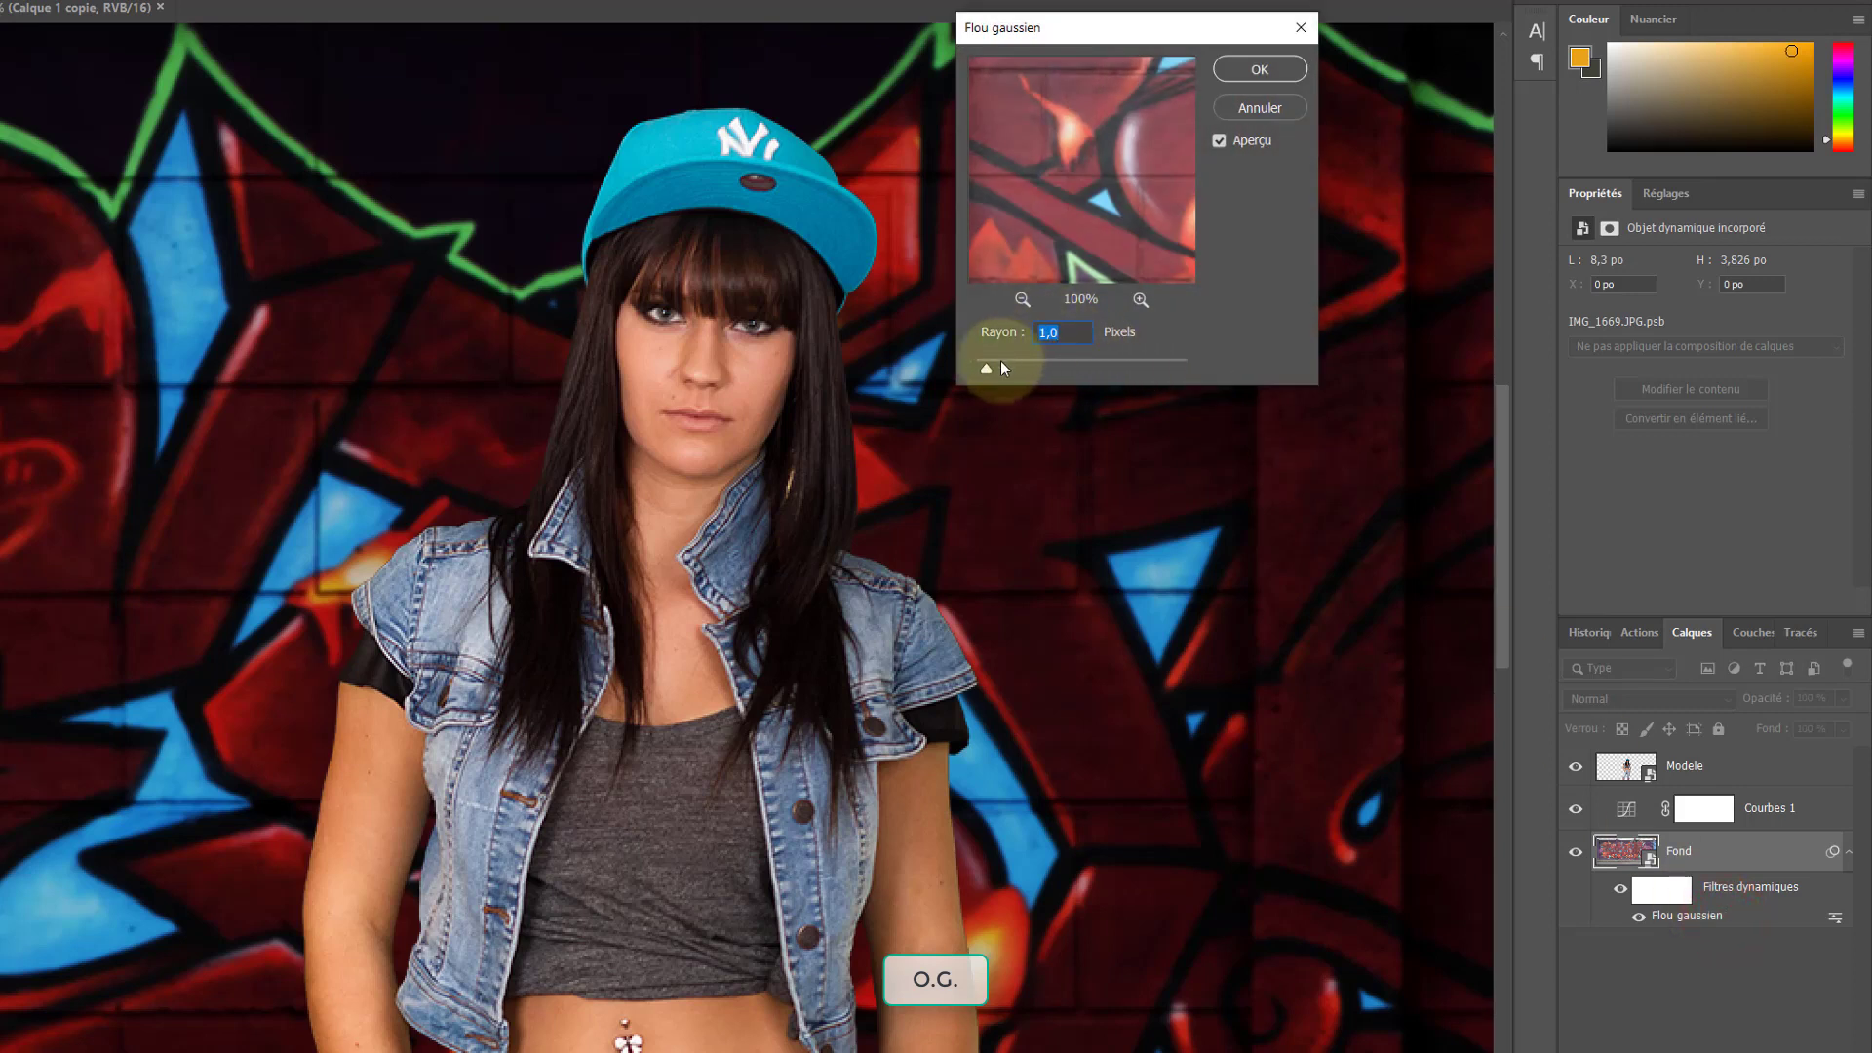
pyautogui.moveTo(991, 365); pyautogui.dragTo(983, 366)
pyautogui.click(1260, 69)
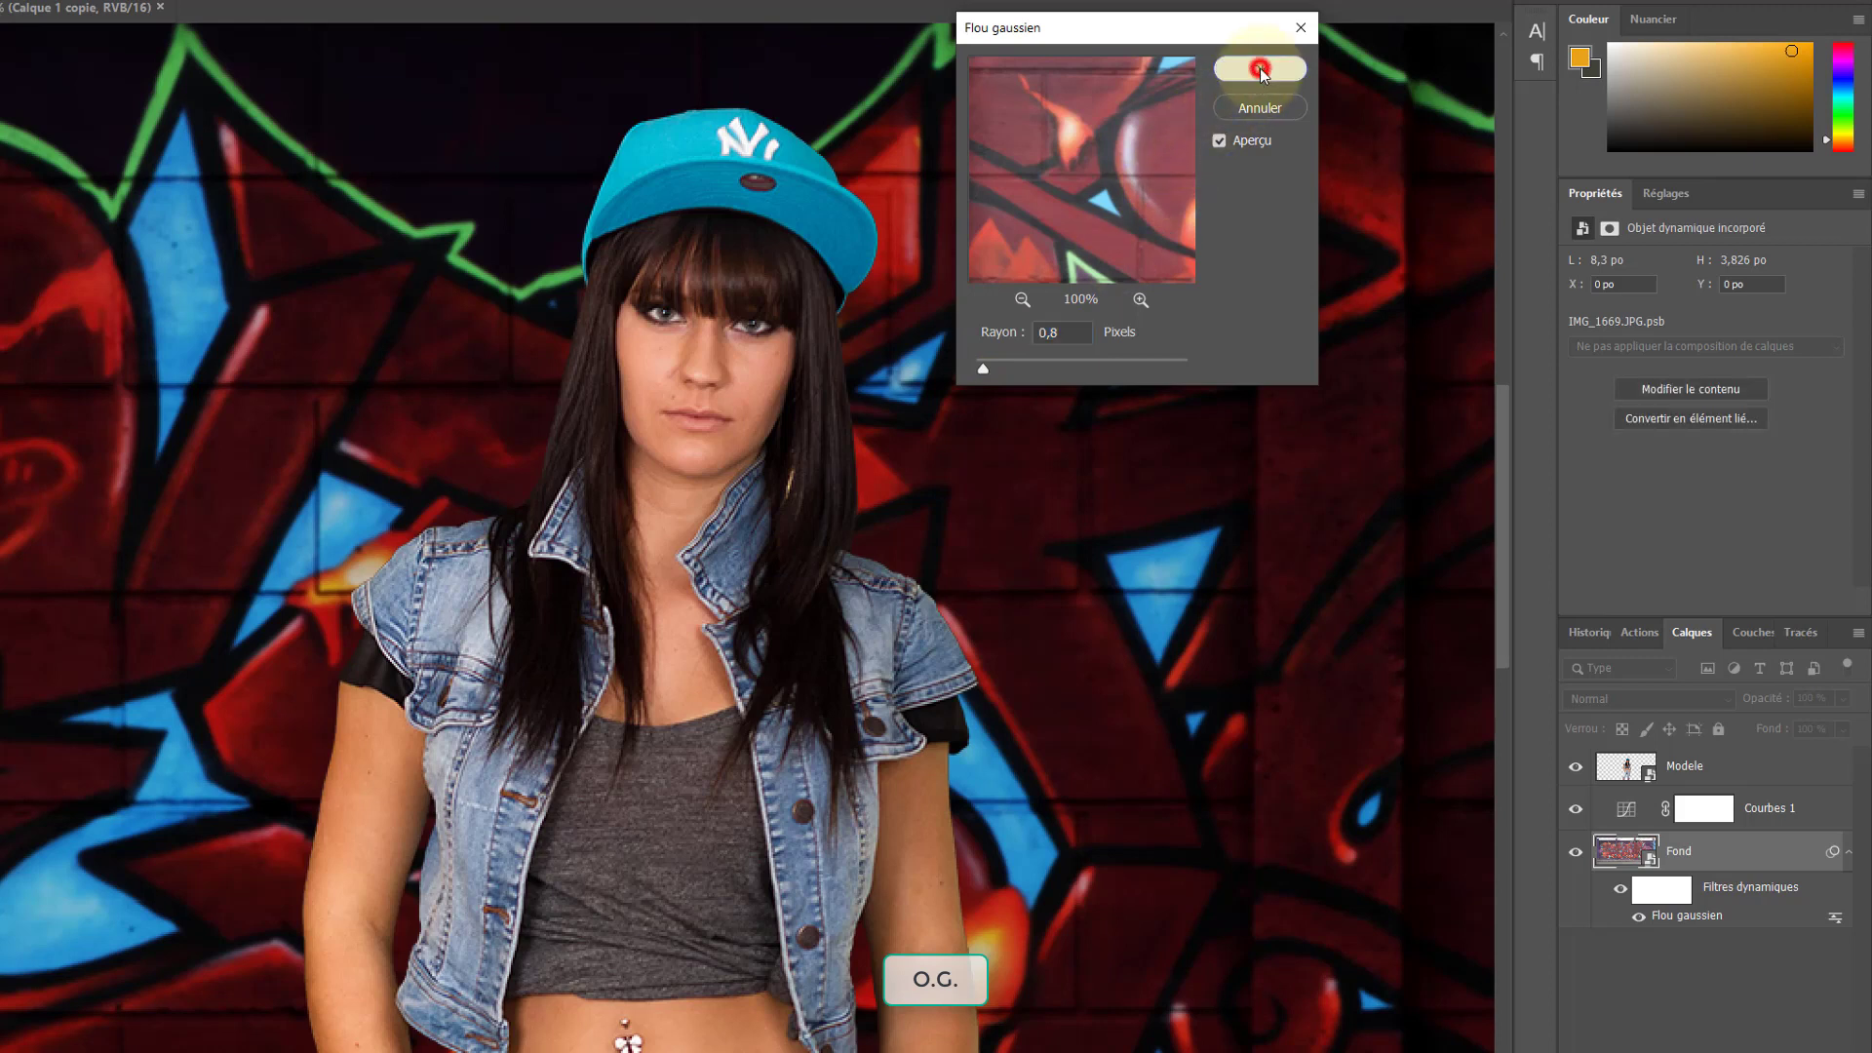
pyautogui.click(1640, 919)
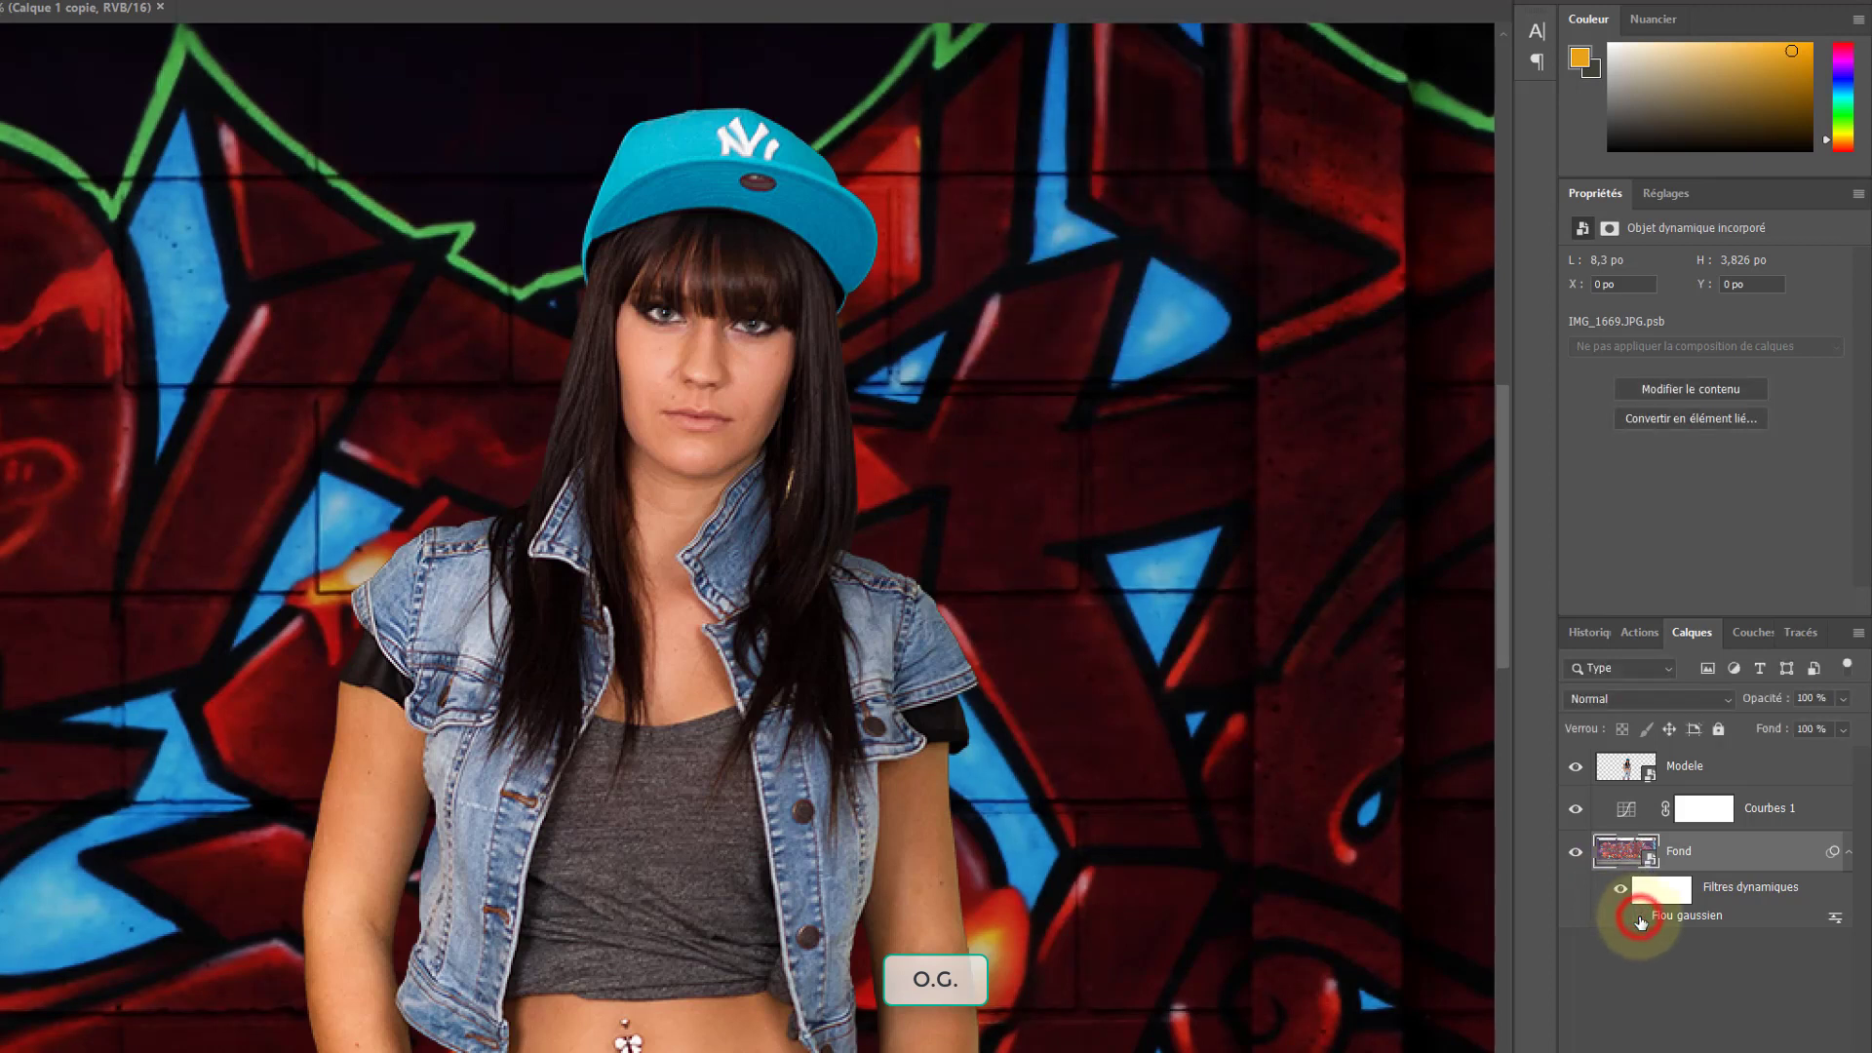
pyautogui.click(1640, 918)
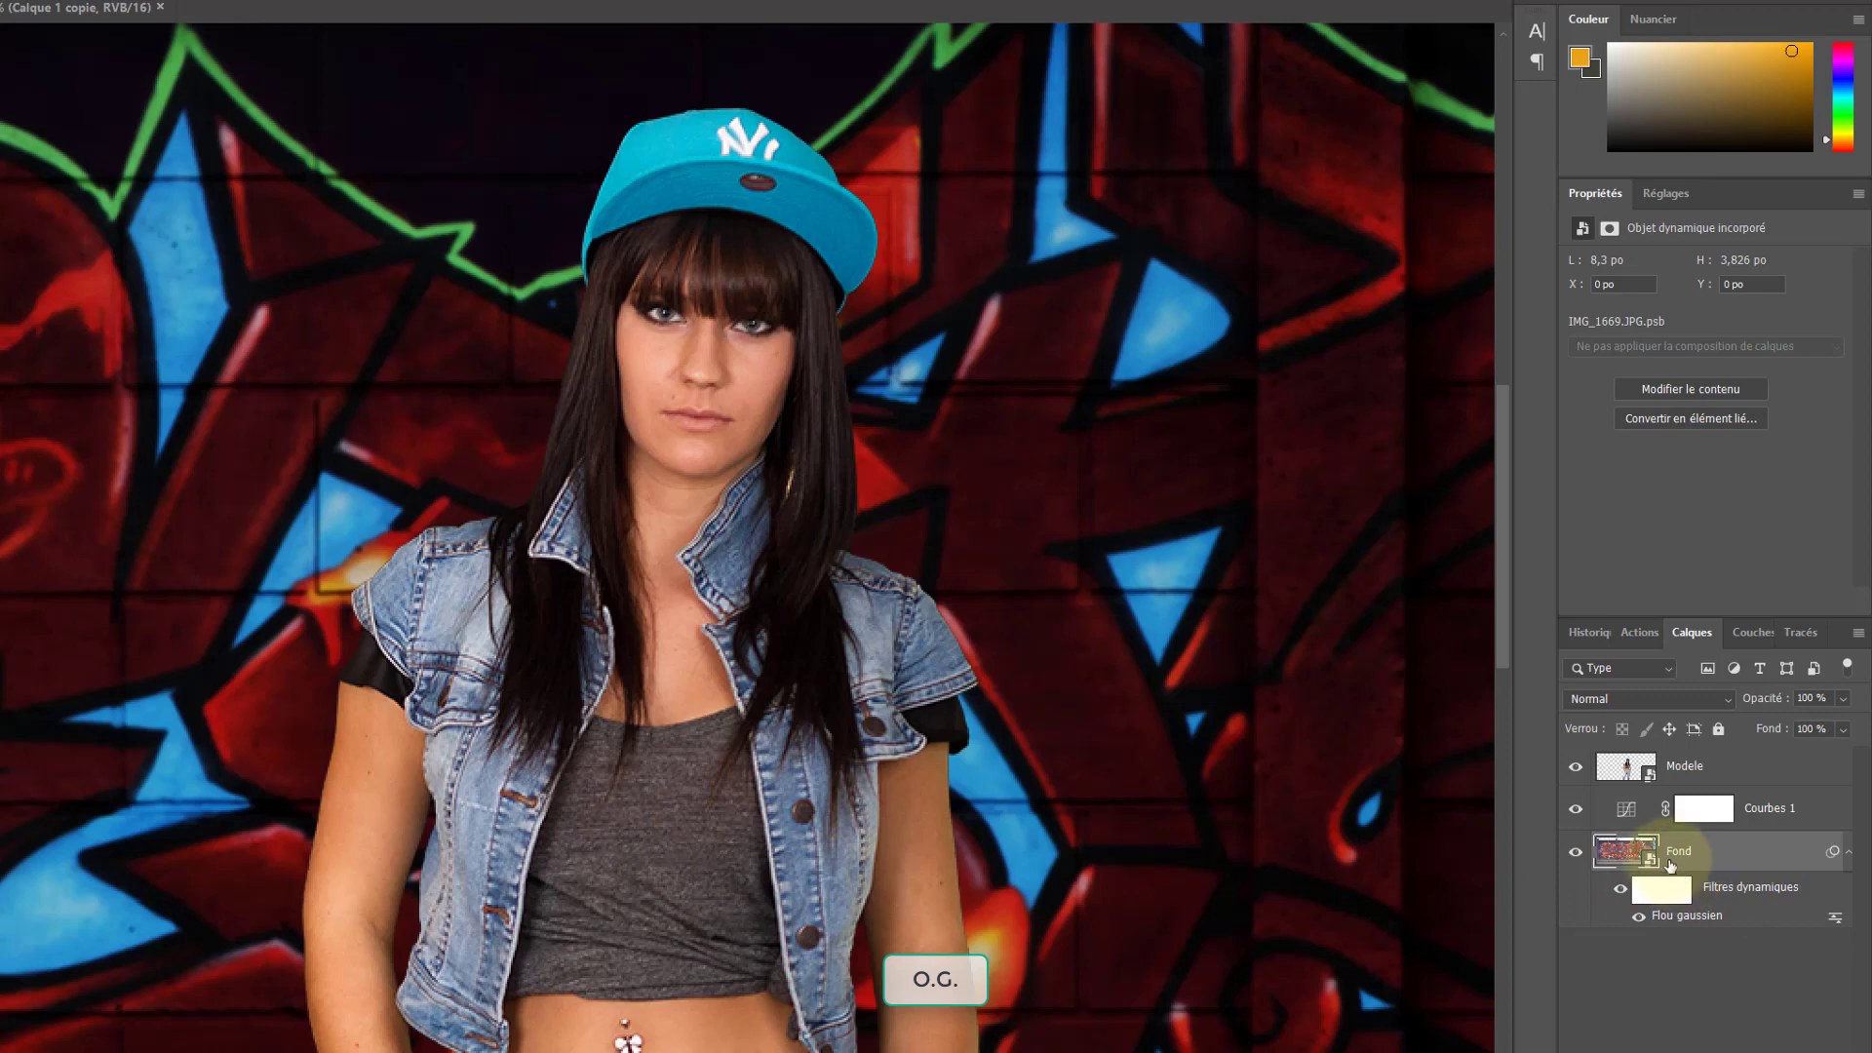
# Add a Teinte/Saturation adjustment layer directly above Fond and shift its global Teinte slightly positive to move the wall's reds toward orange-brown
pyautogui.click(1713, 851)
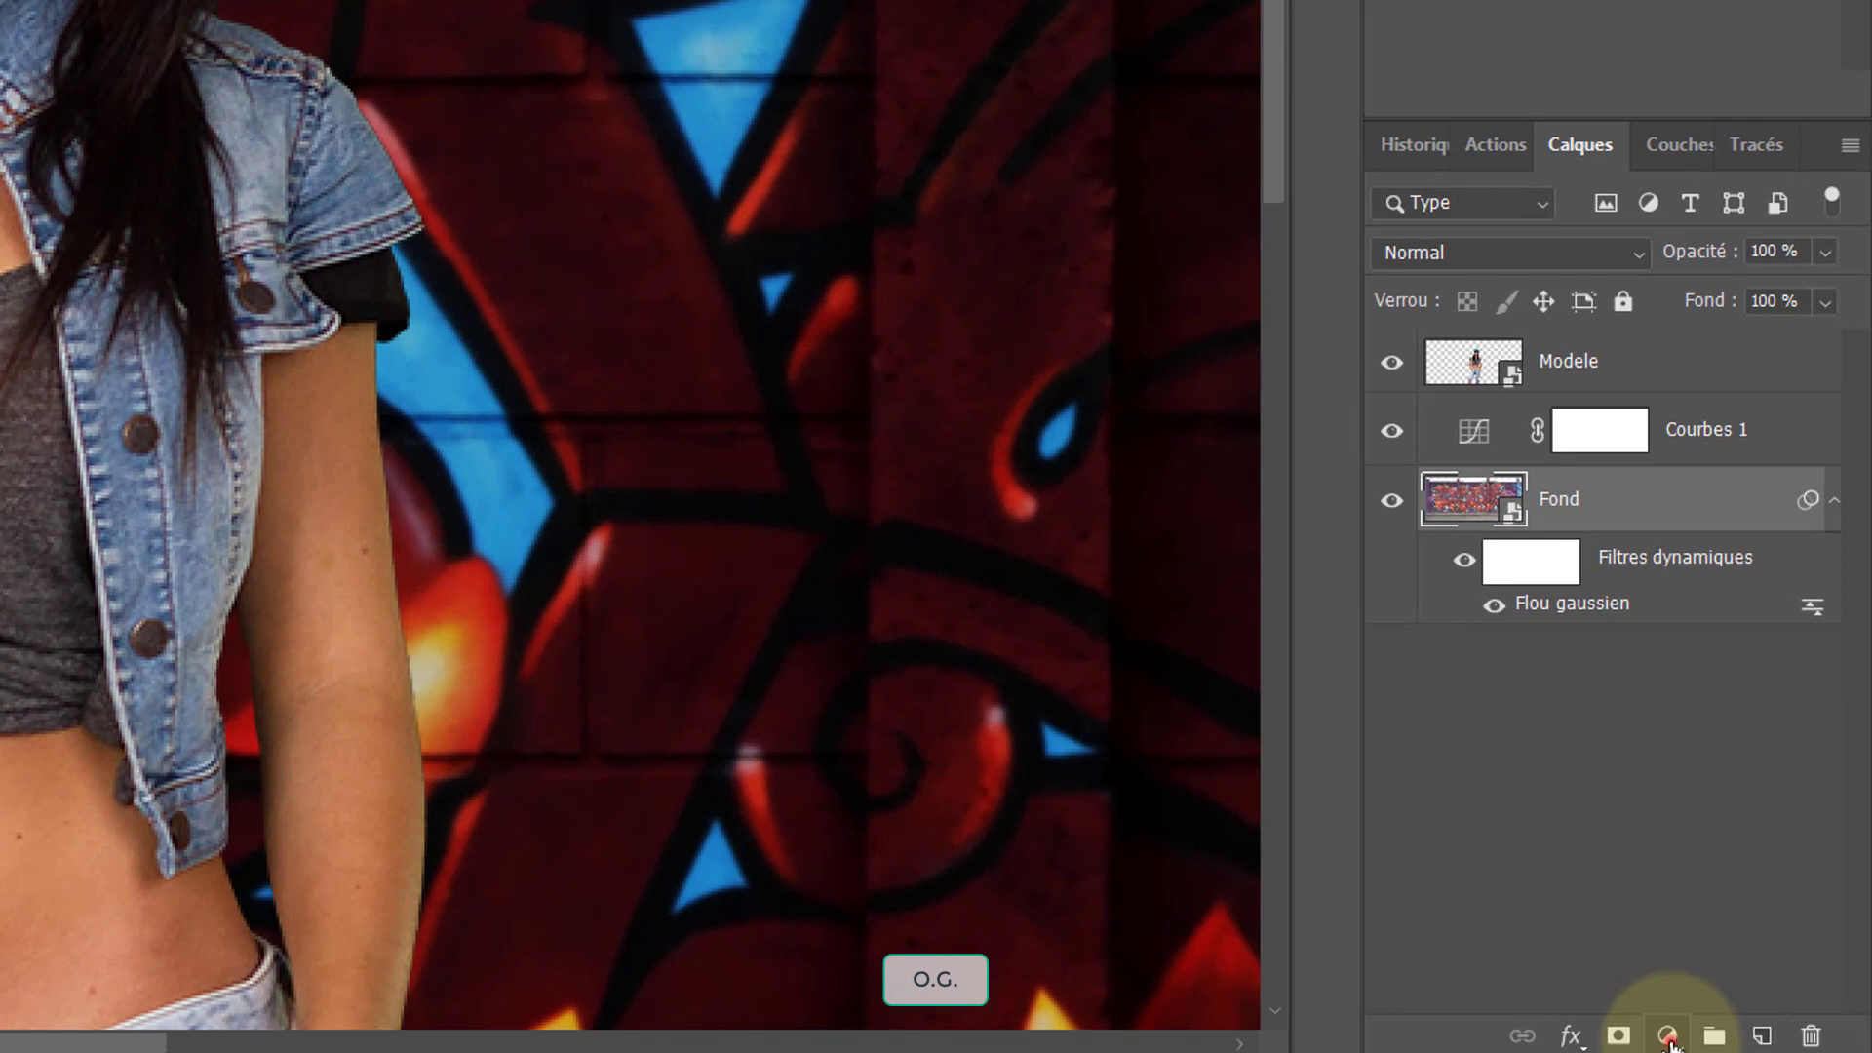
pyautogui.click(1667, 1037)
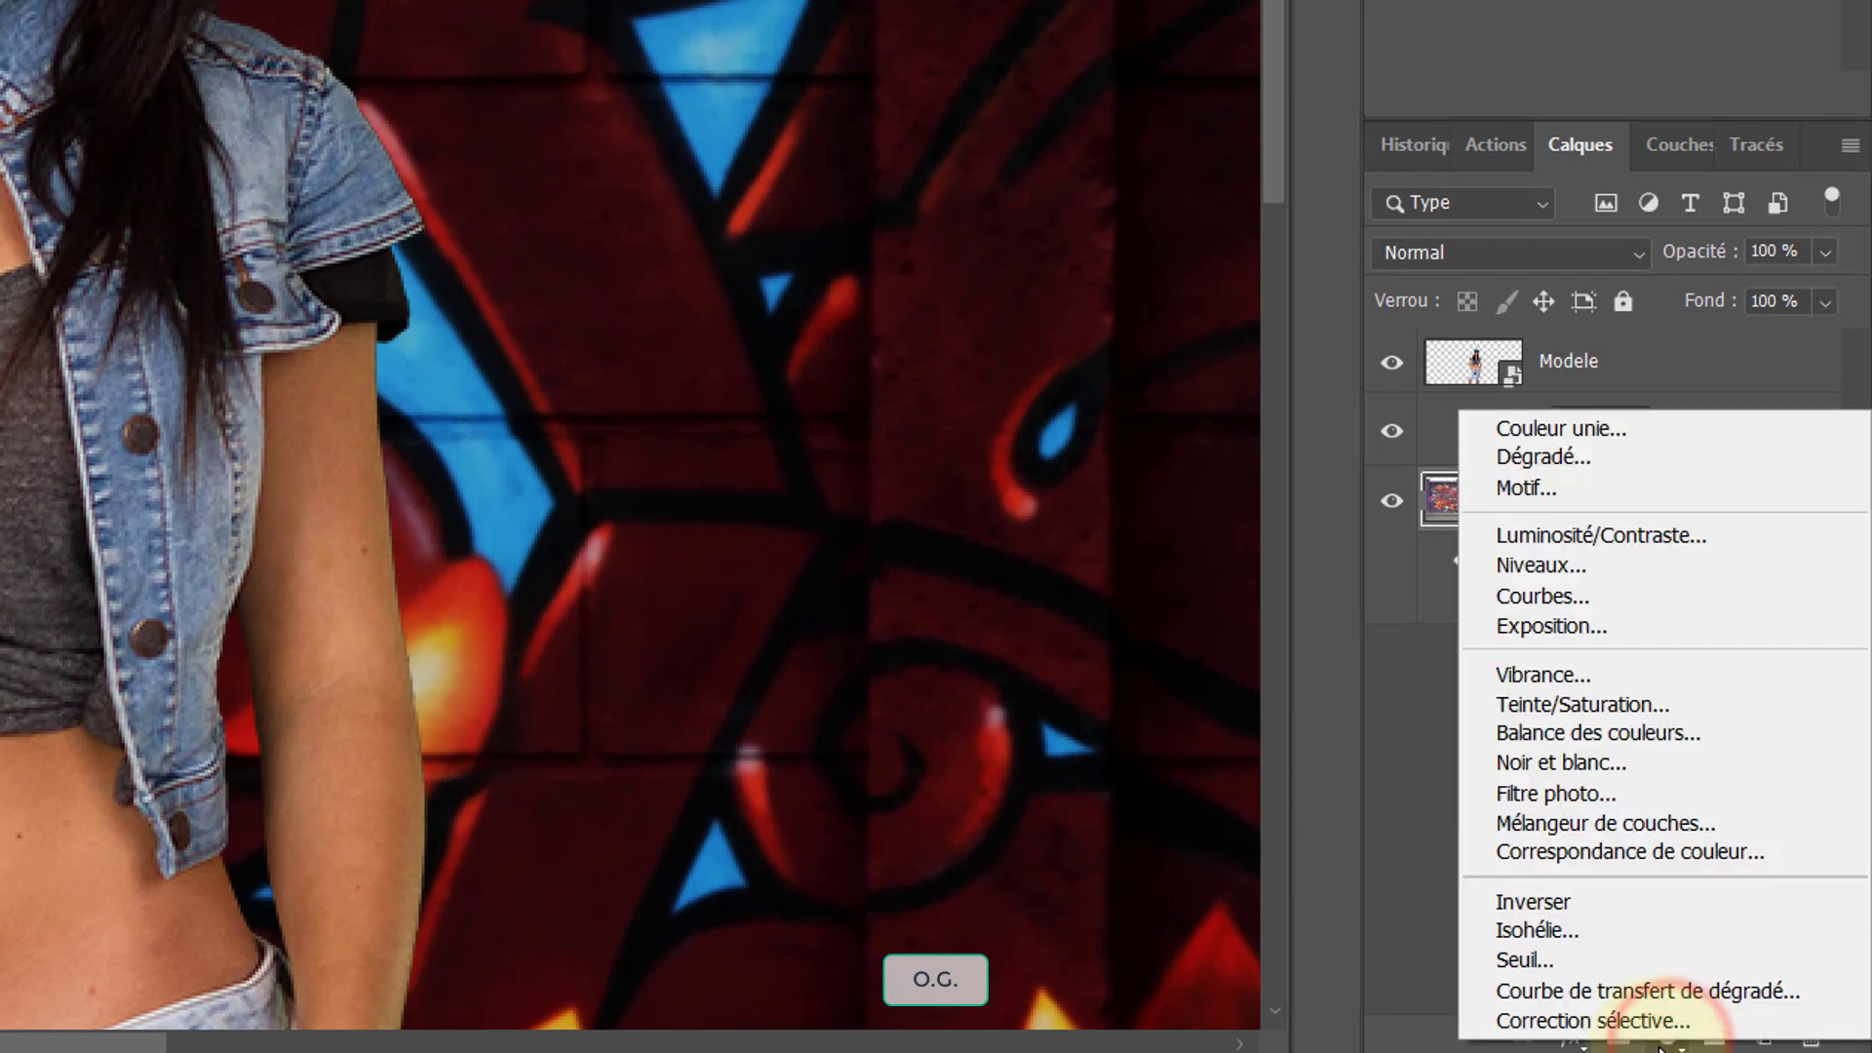
pyautogui.click(1664, 702)
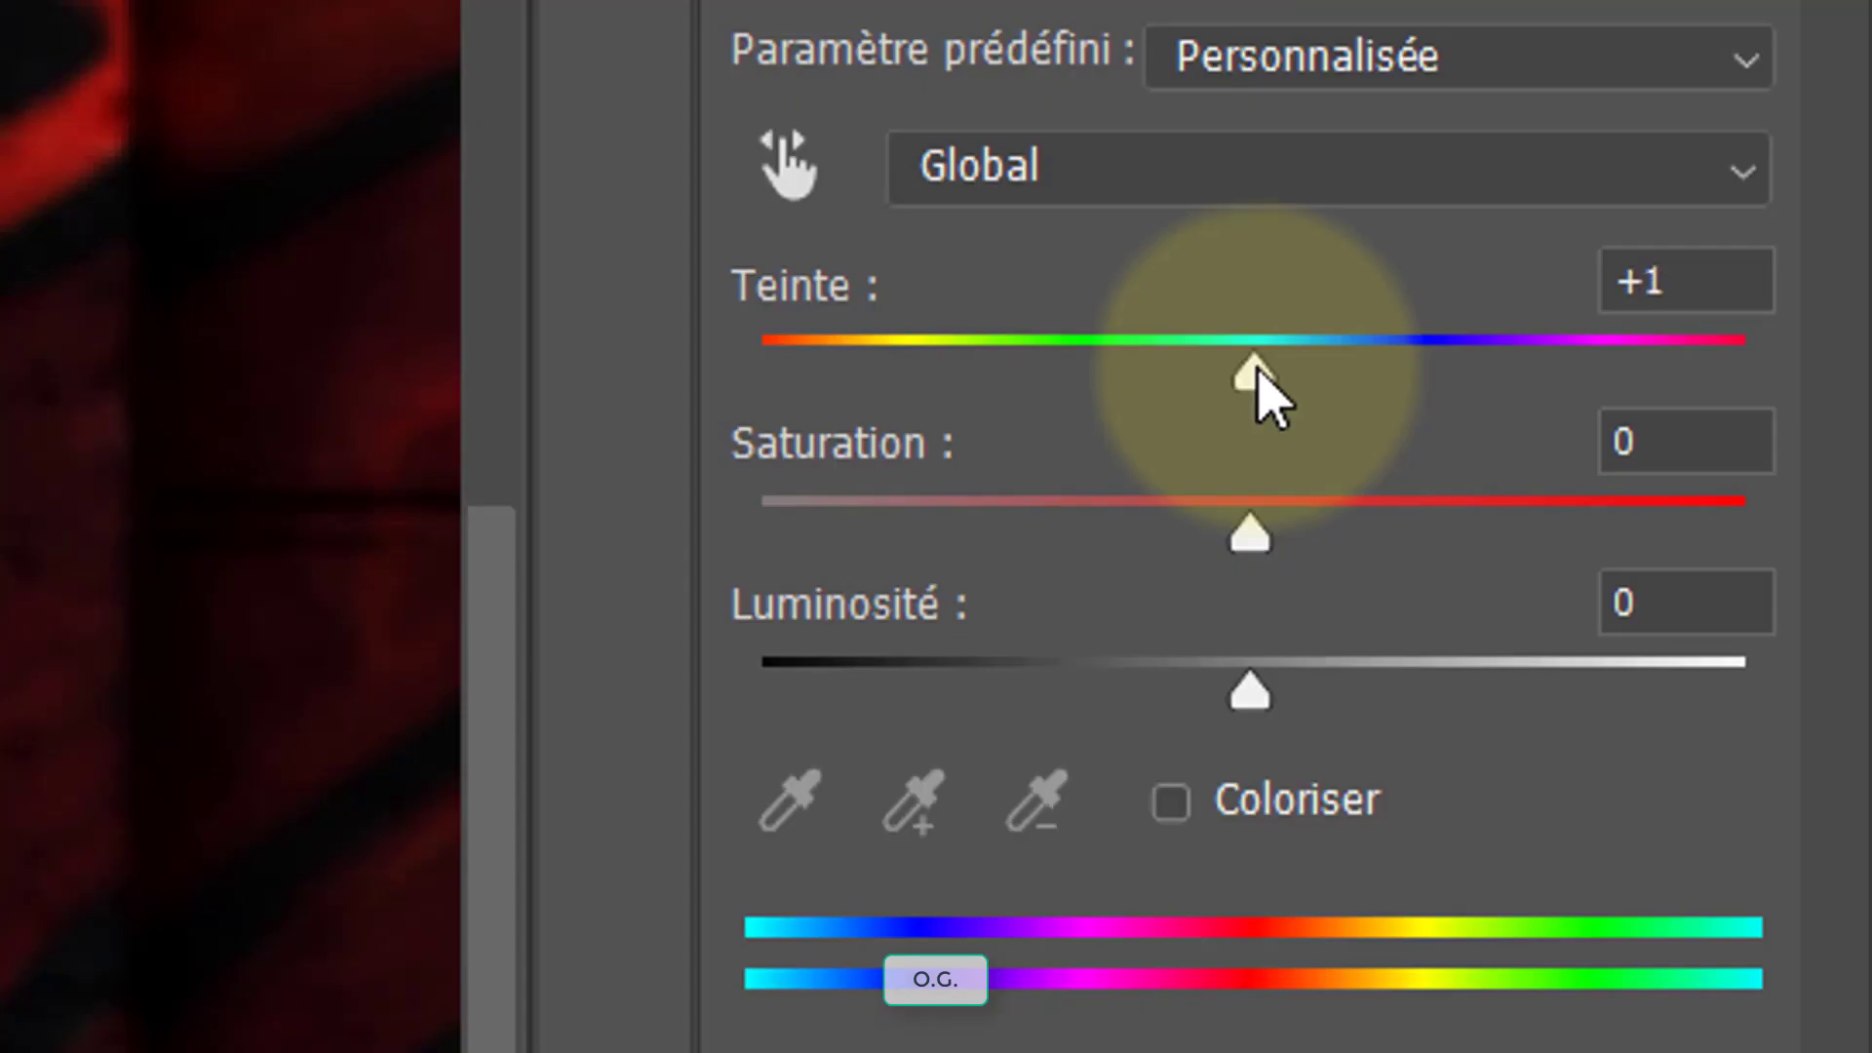
pyautogui.moveTo(1257, 370); pyautogui.dragTo(1293, 372)
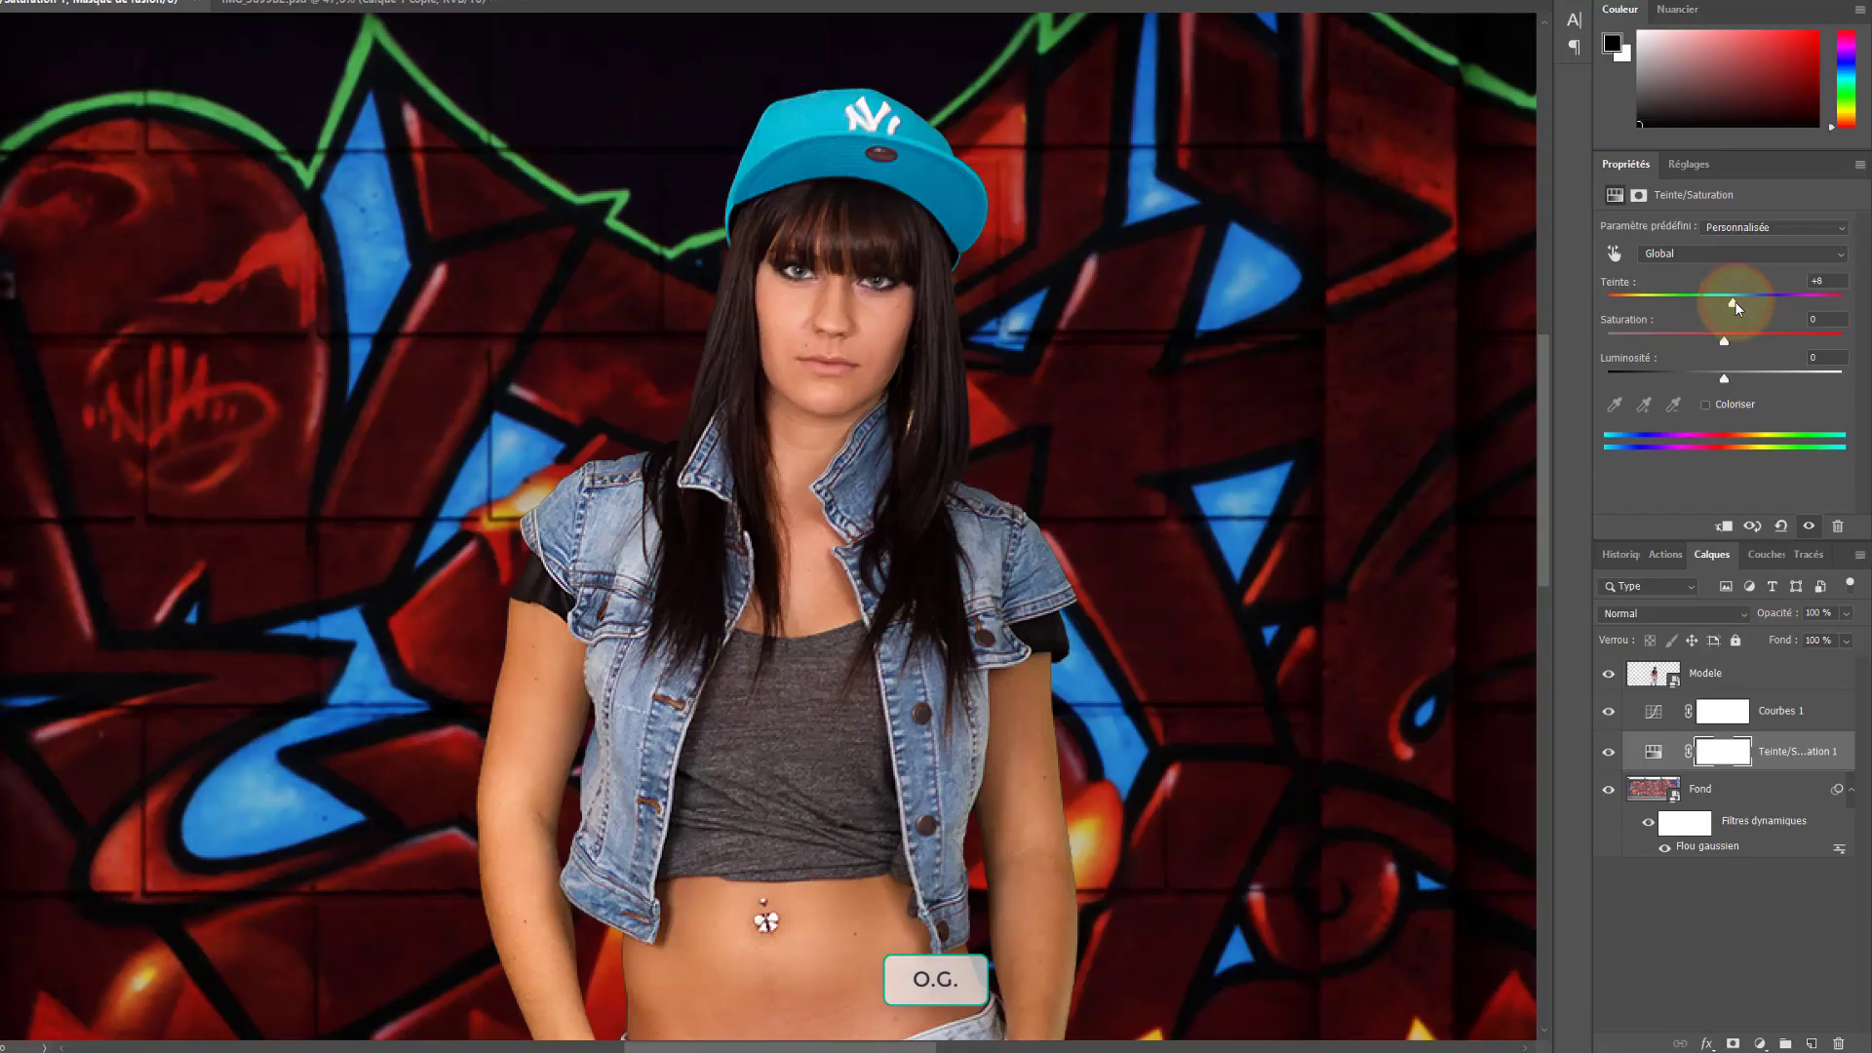
pyautogui.moveTo(1735, 307); pyautogui.dragTo(1740, 307)
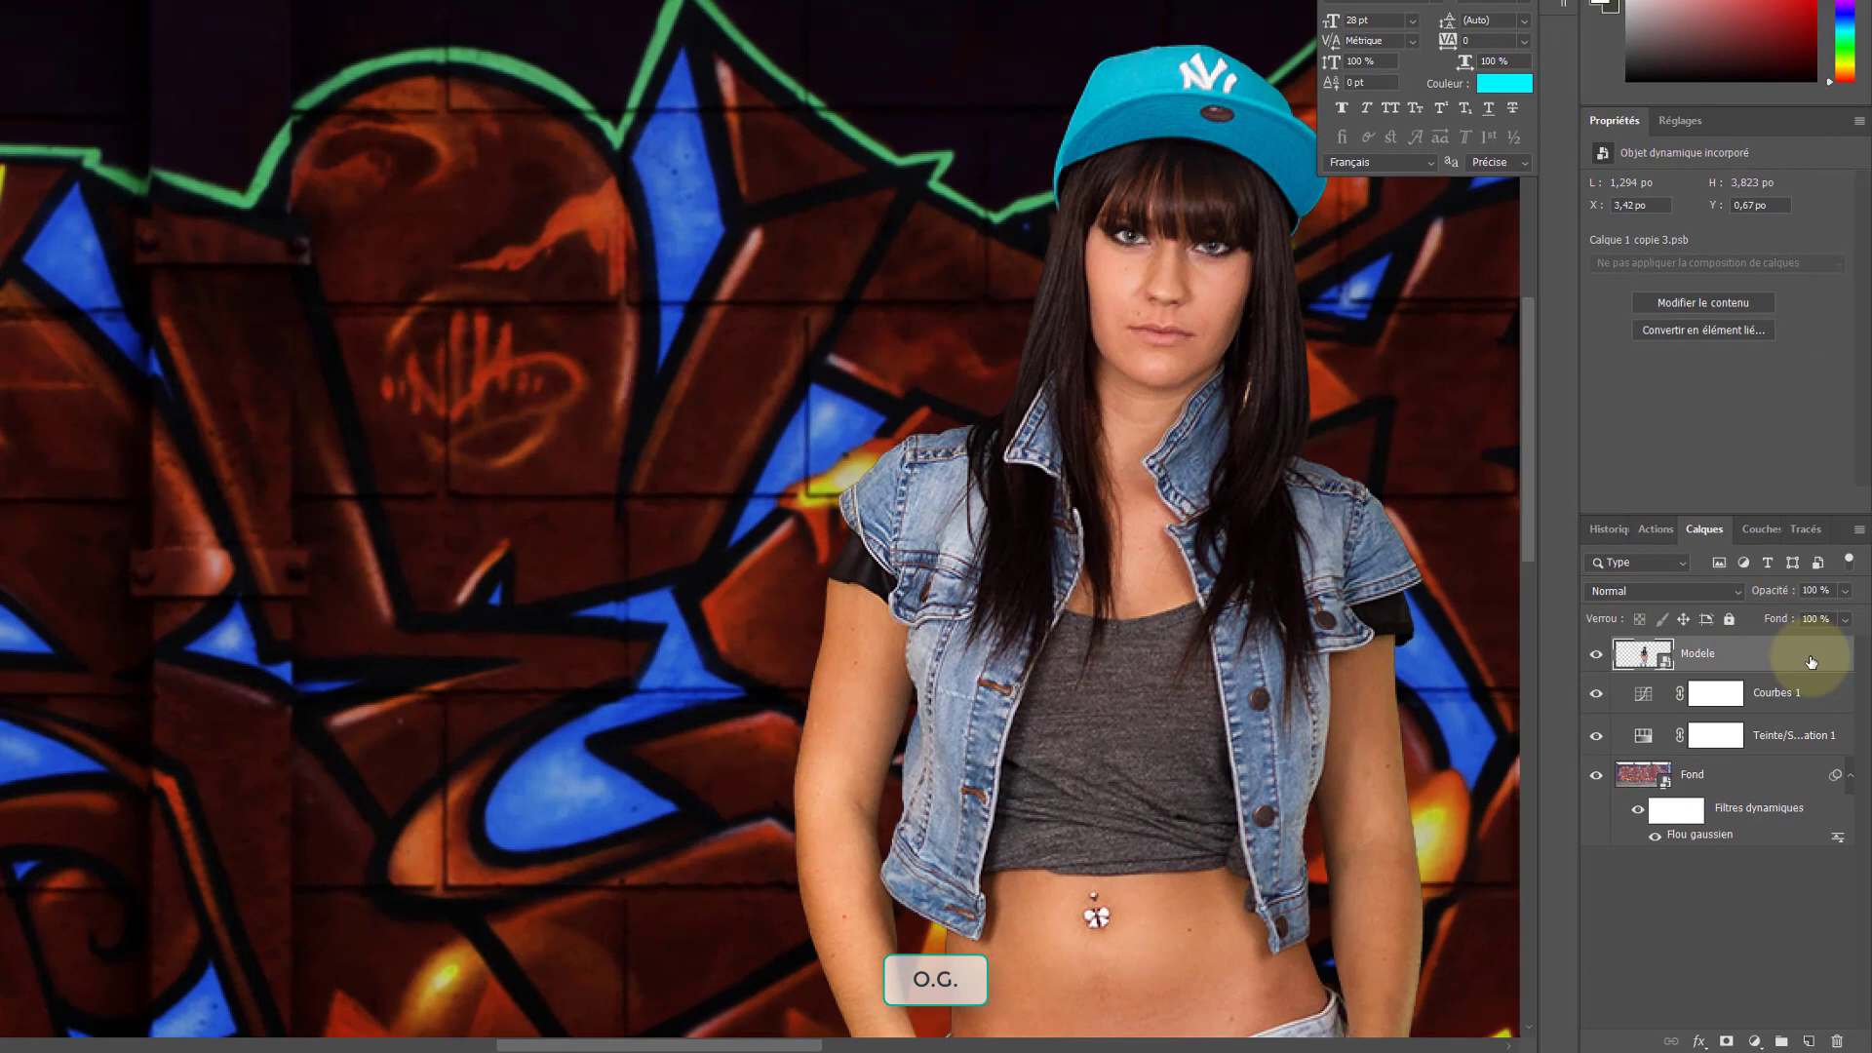
# Add a text layer reading "Hip Hop" above the Modele layer, over the wall beside the model
pyautogui.click(1811, 662)
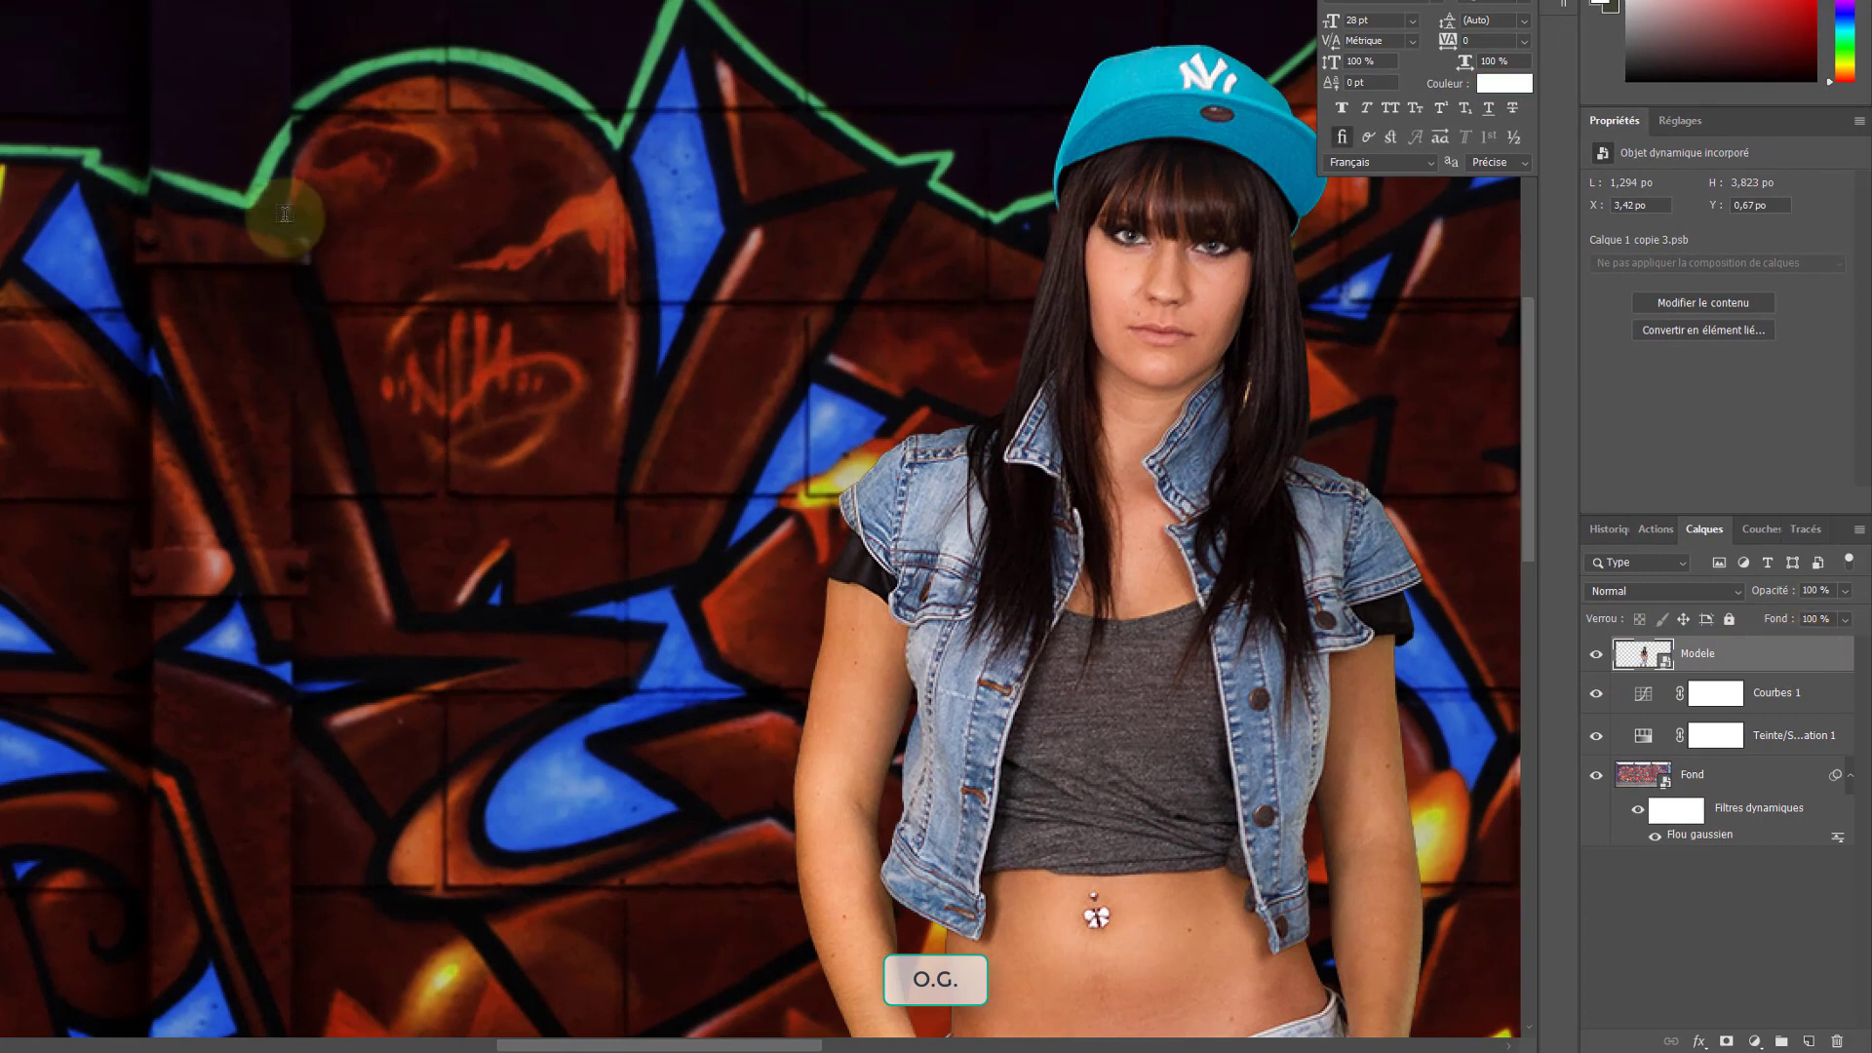
pyautogui.click(227, 162)
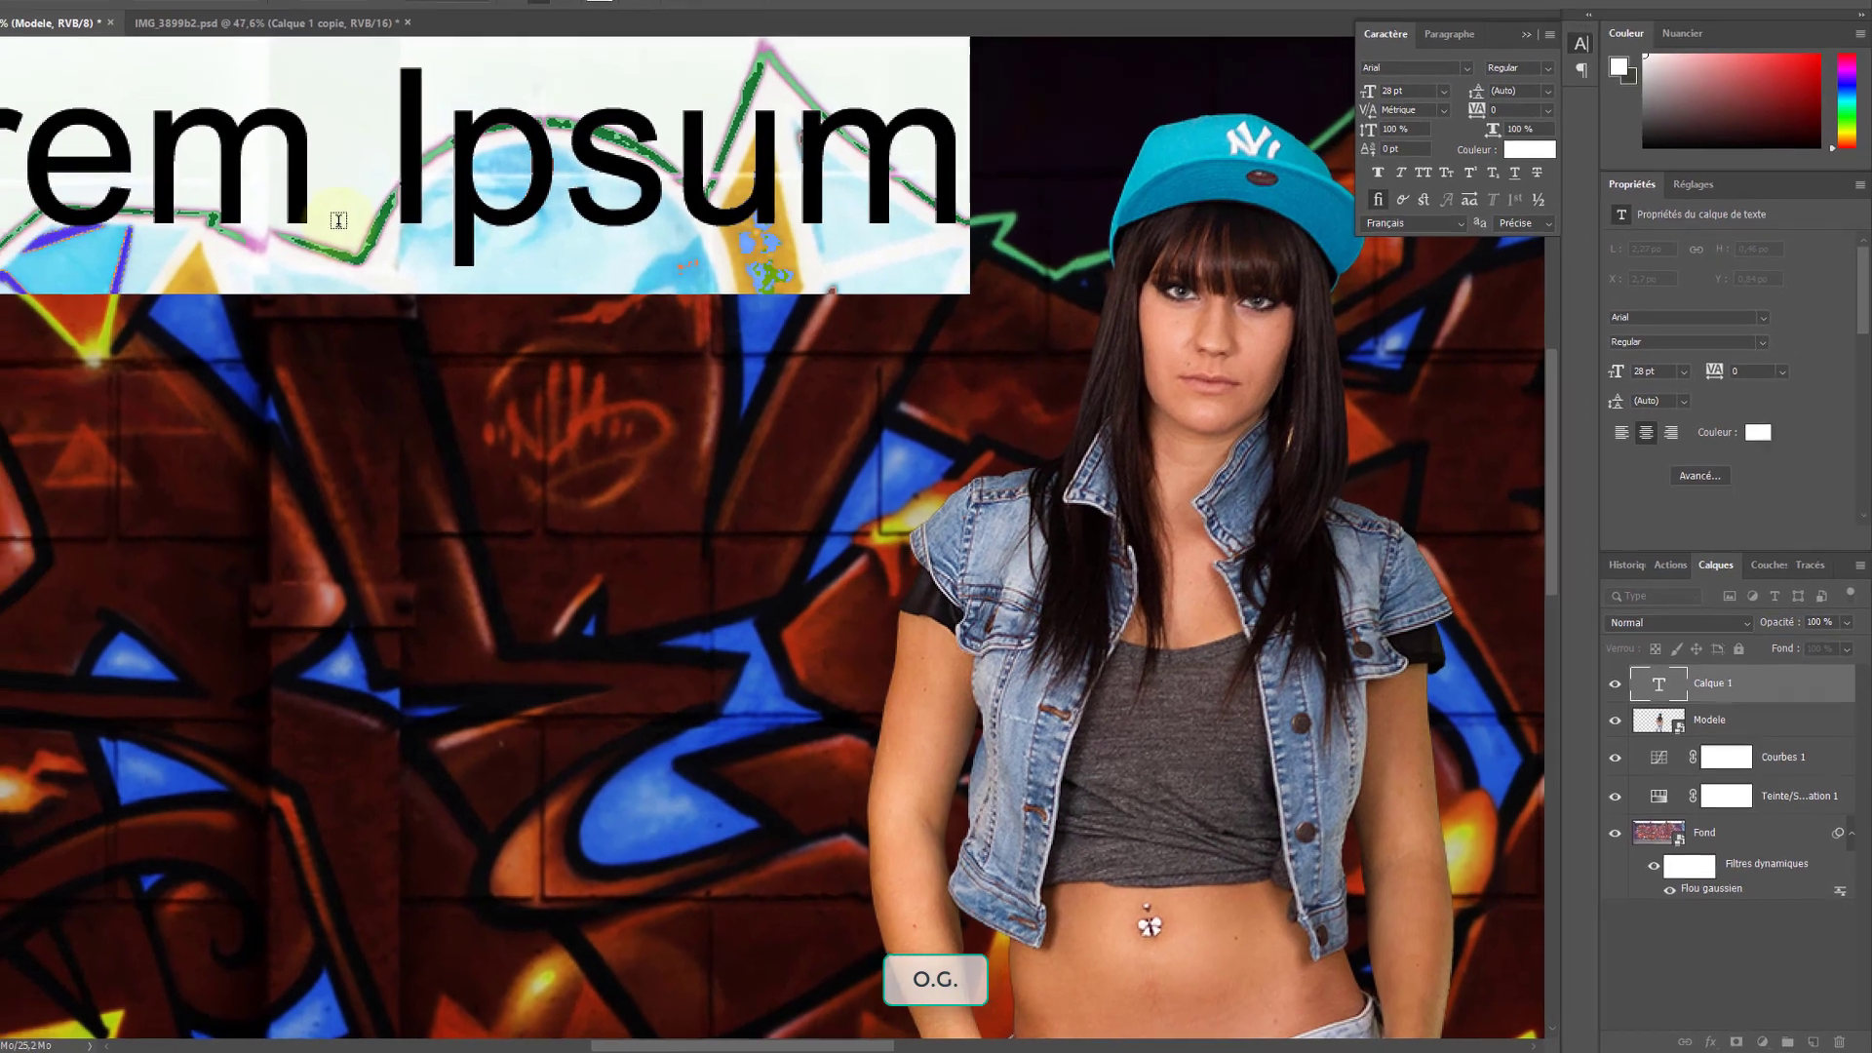
pyautogui.write('Hip Hop')
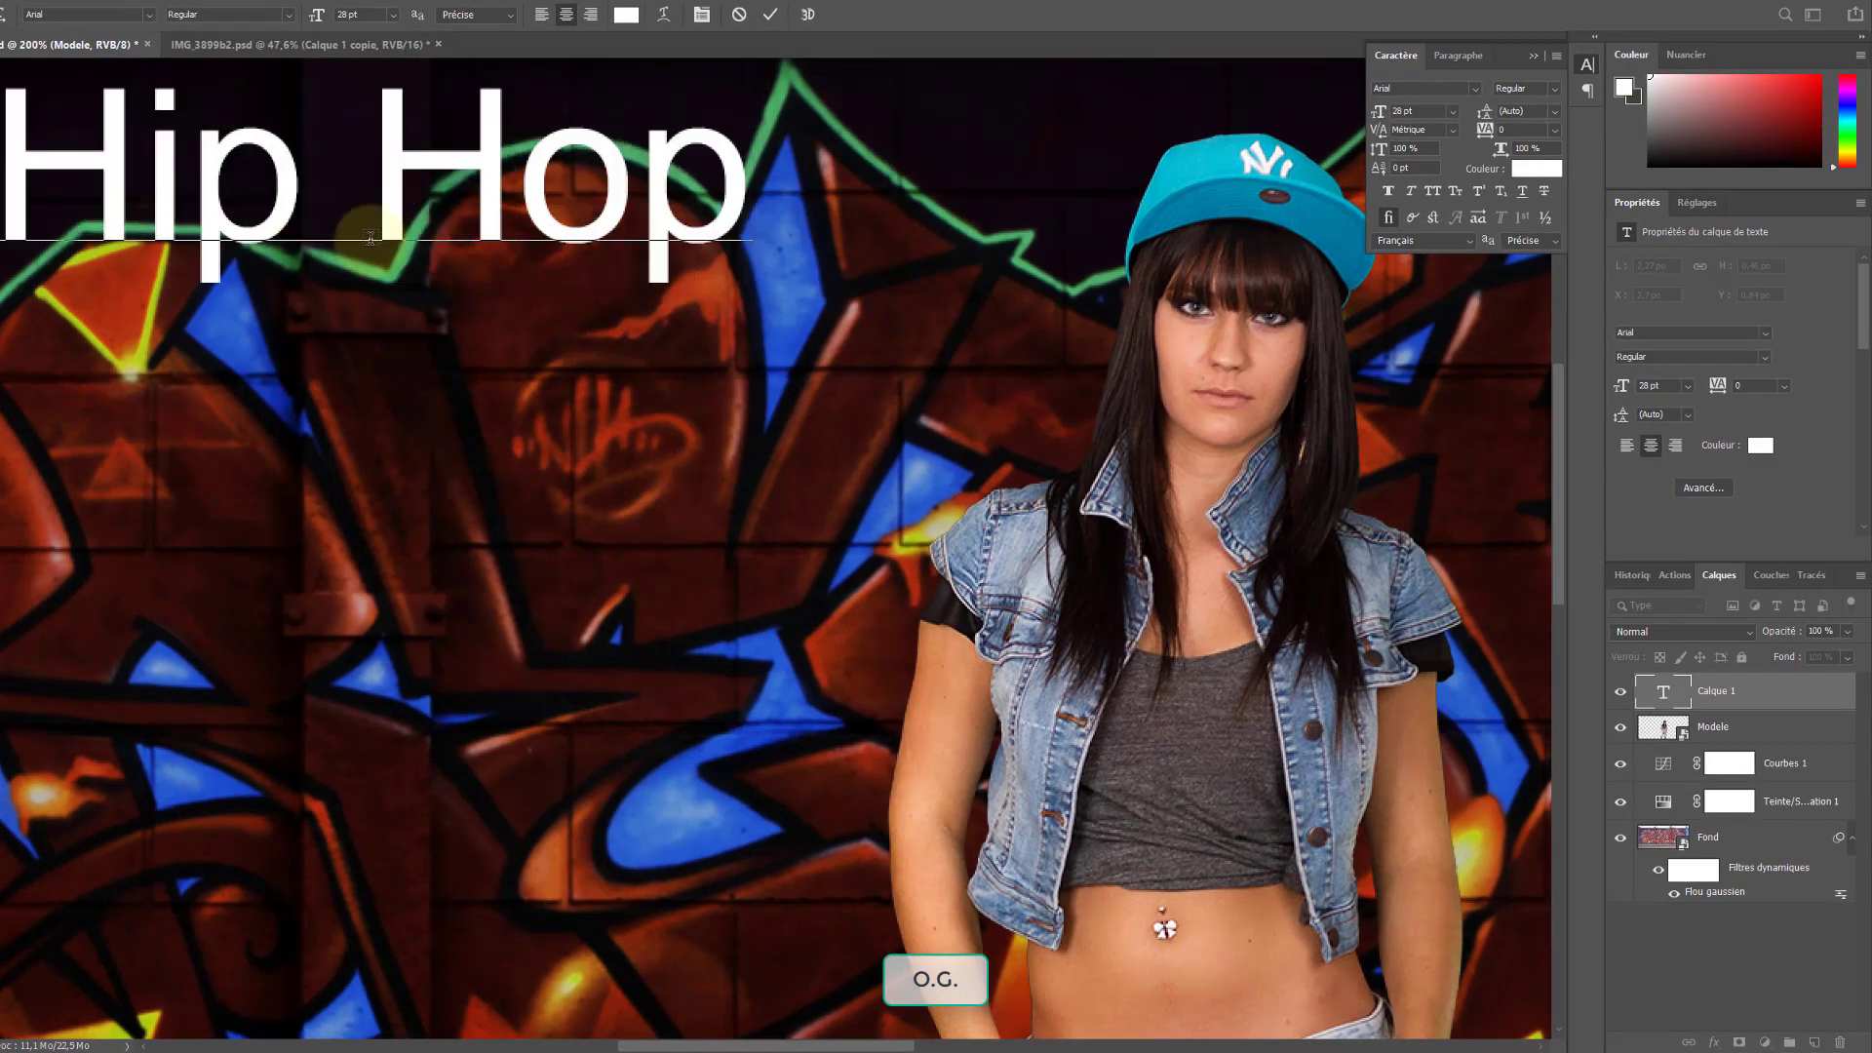
# Recolour the whole Hip Hop text to bright cyan #00fcff
pyautogui.moveTo(5, 137); pyautogui.dragTo(780, 174)
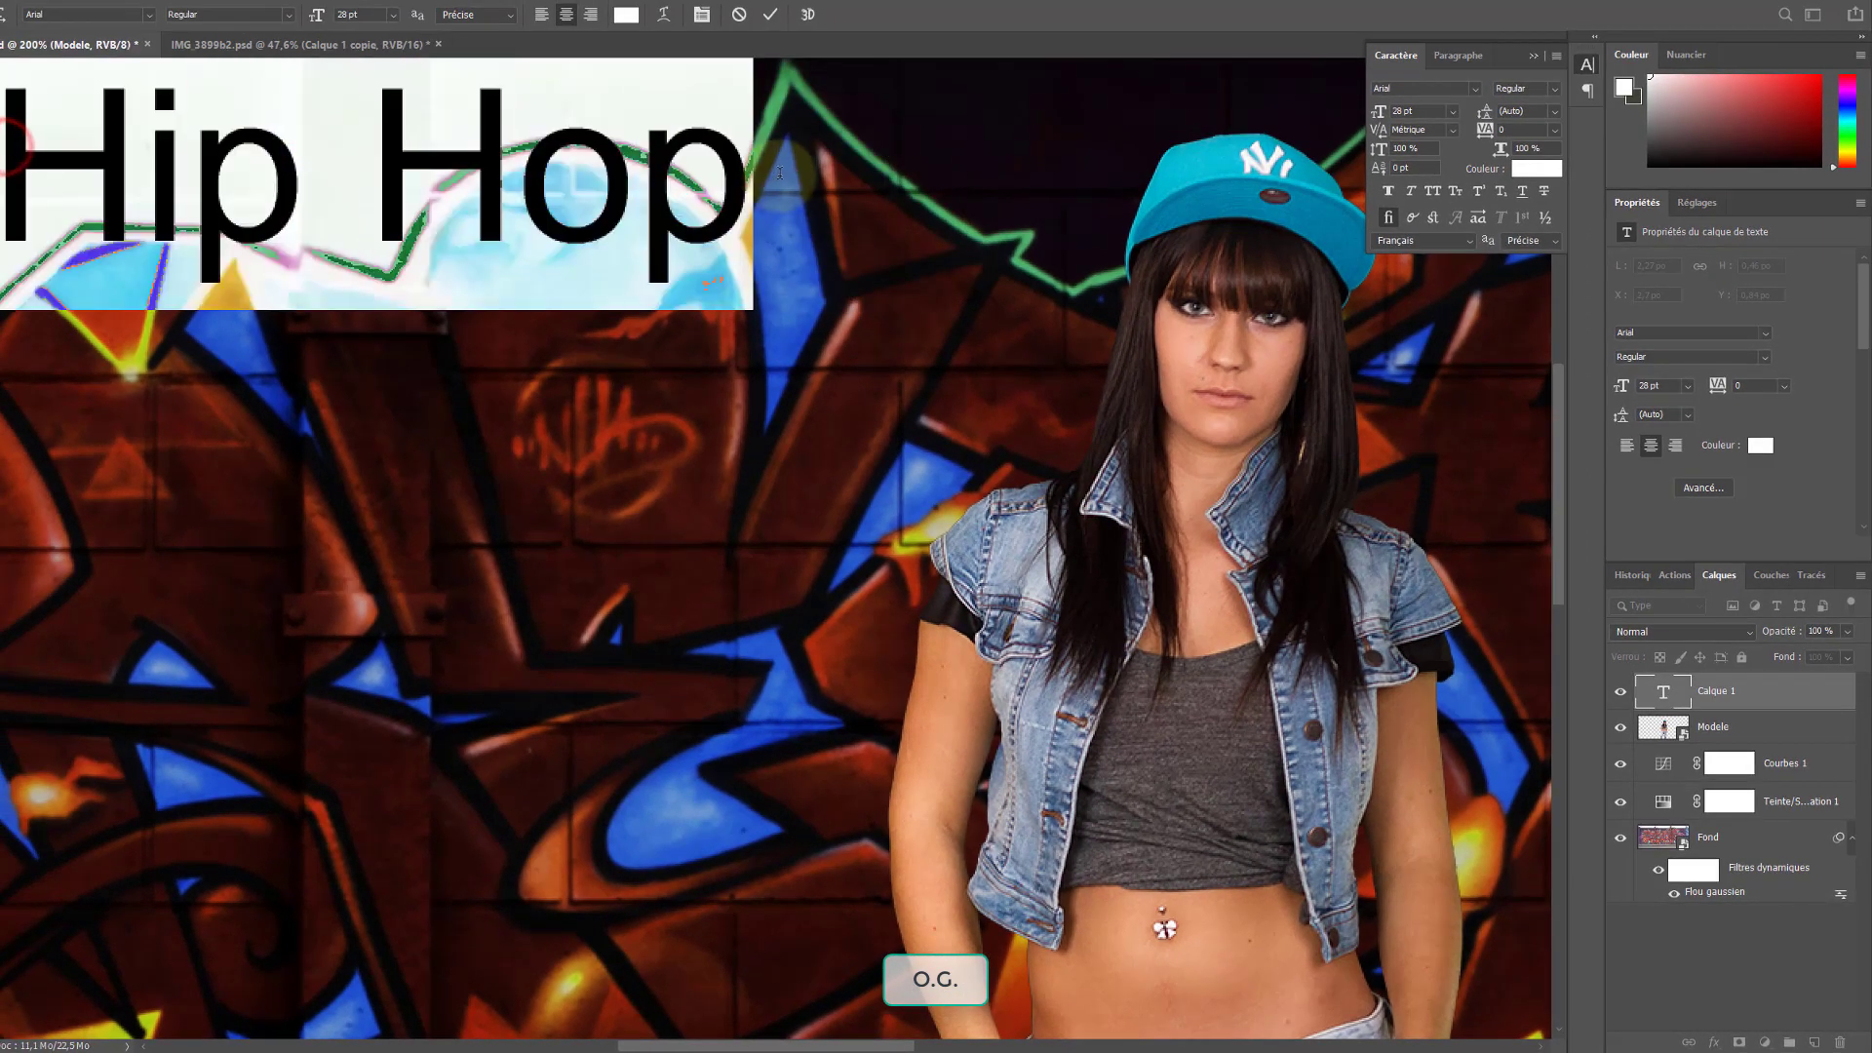
pyautogui.click(627, 18)
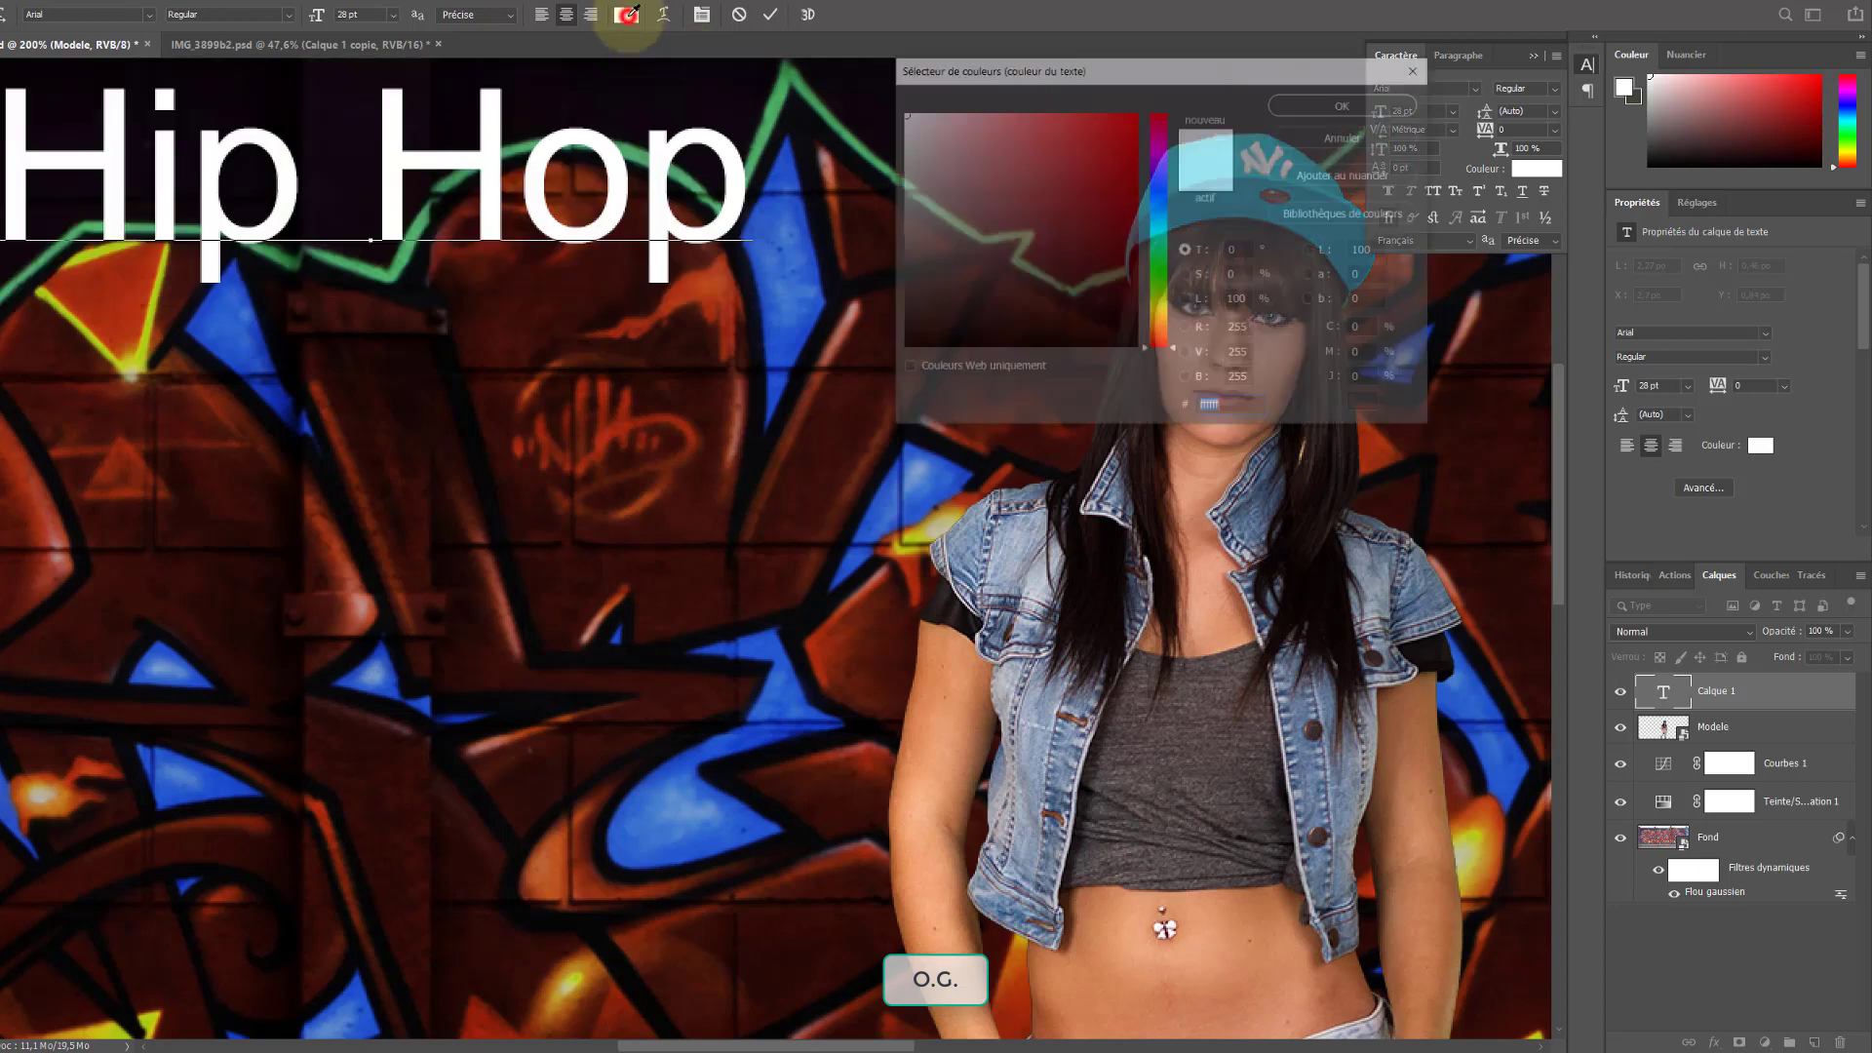
pyautogui.click(1162, 231)
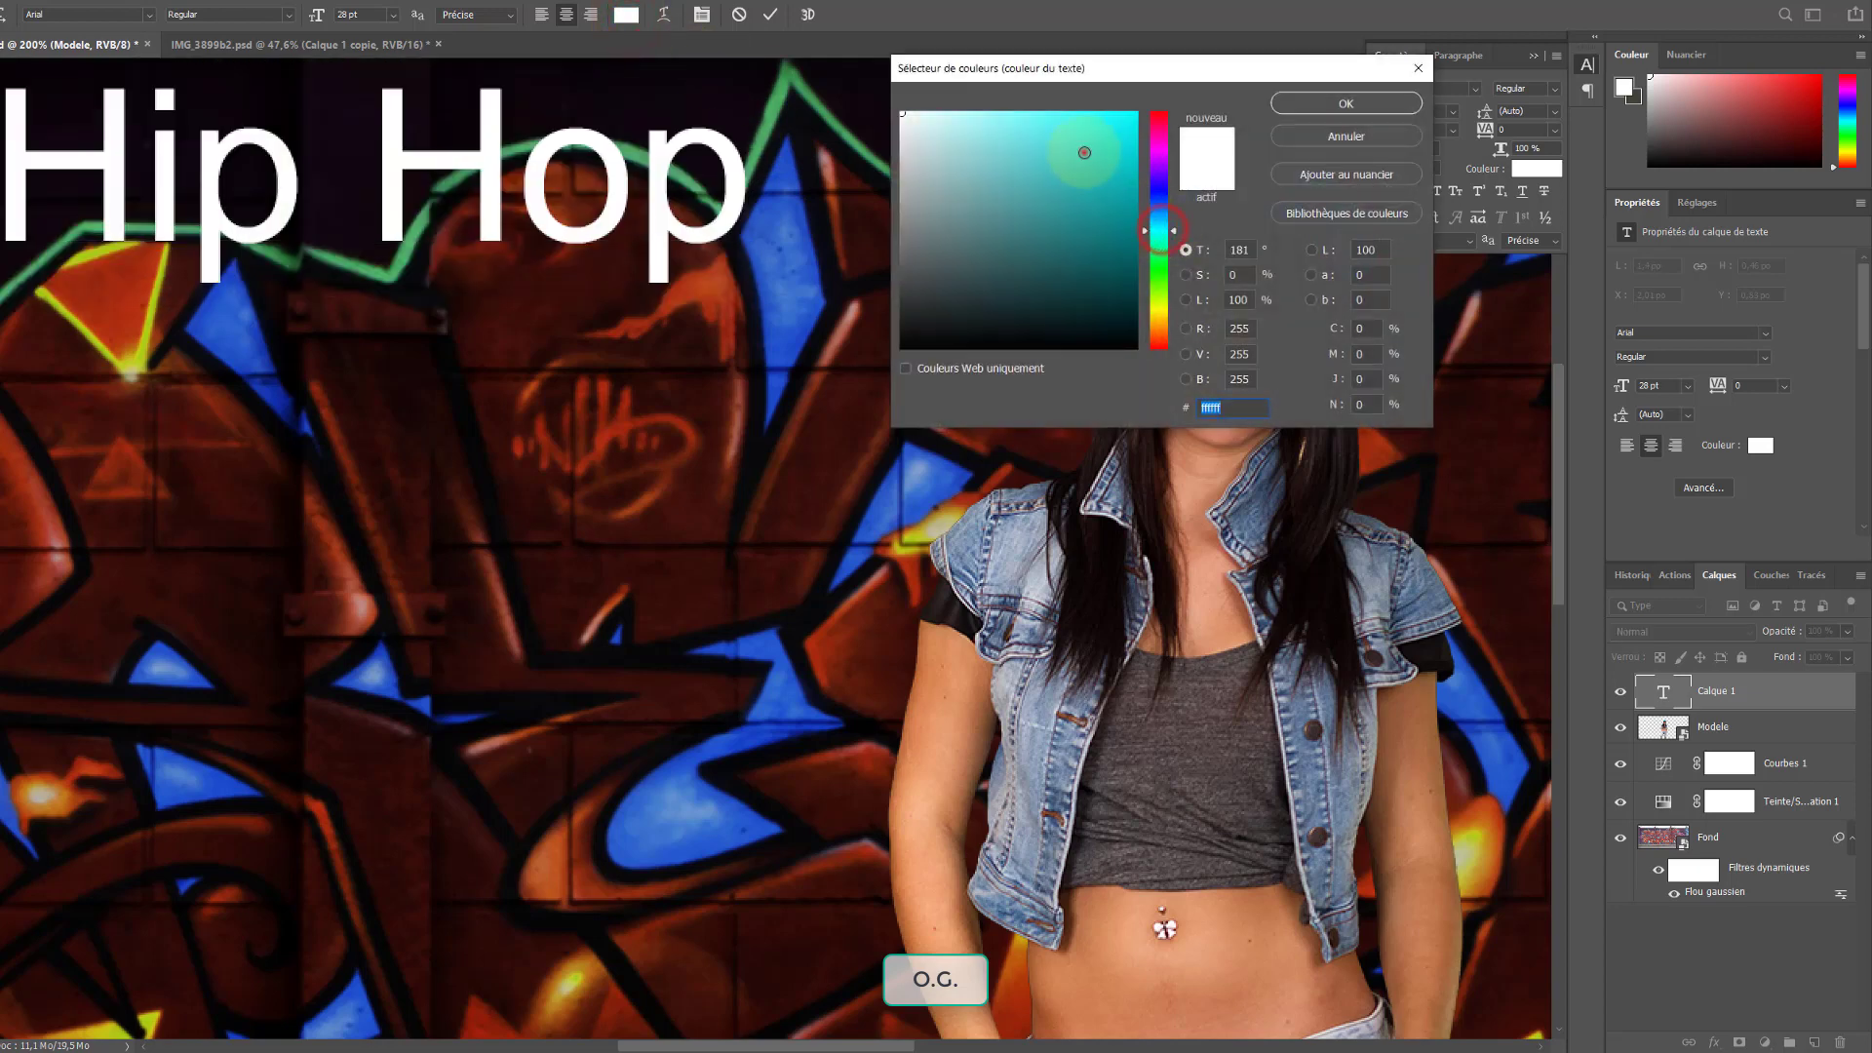
pyautogui.moveTo(1085, 152); pyautogui.dragTo(1174, 105)
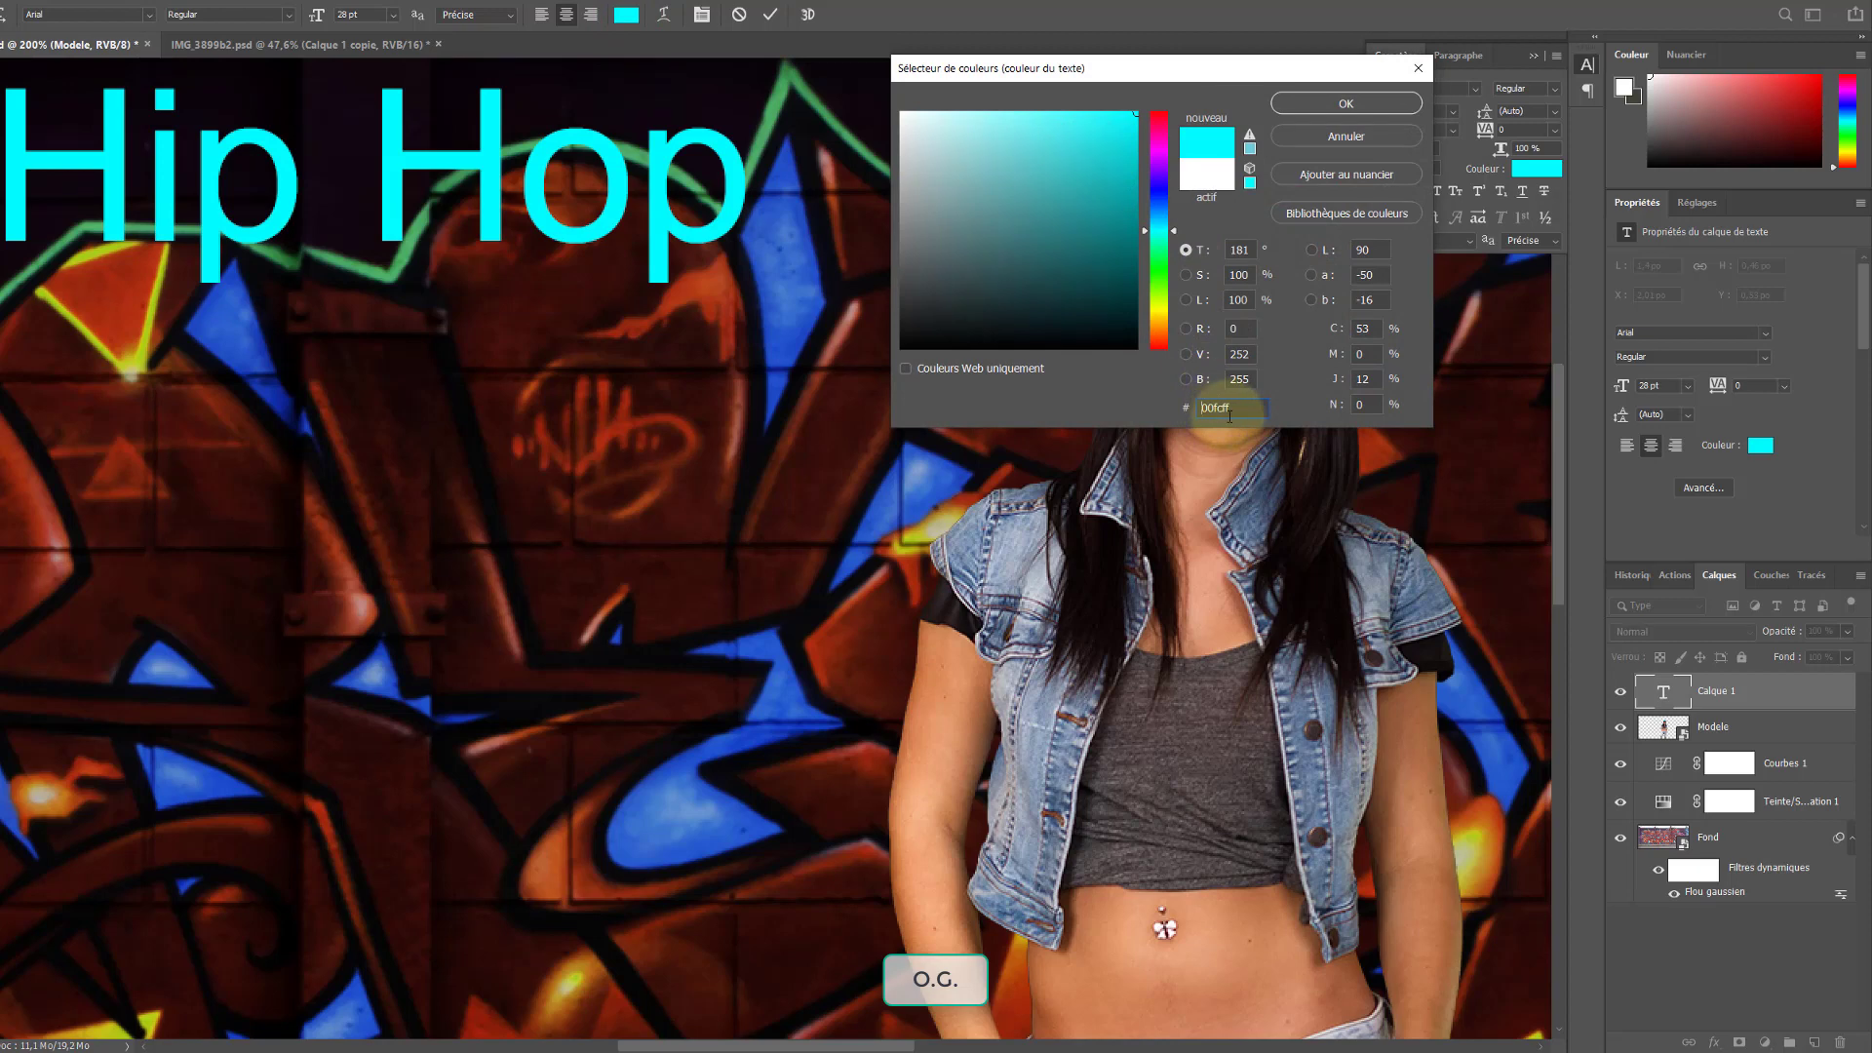
pyautogui.click(1336, 104)
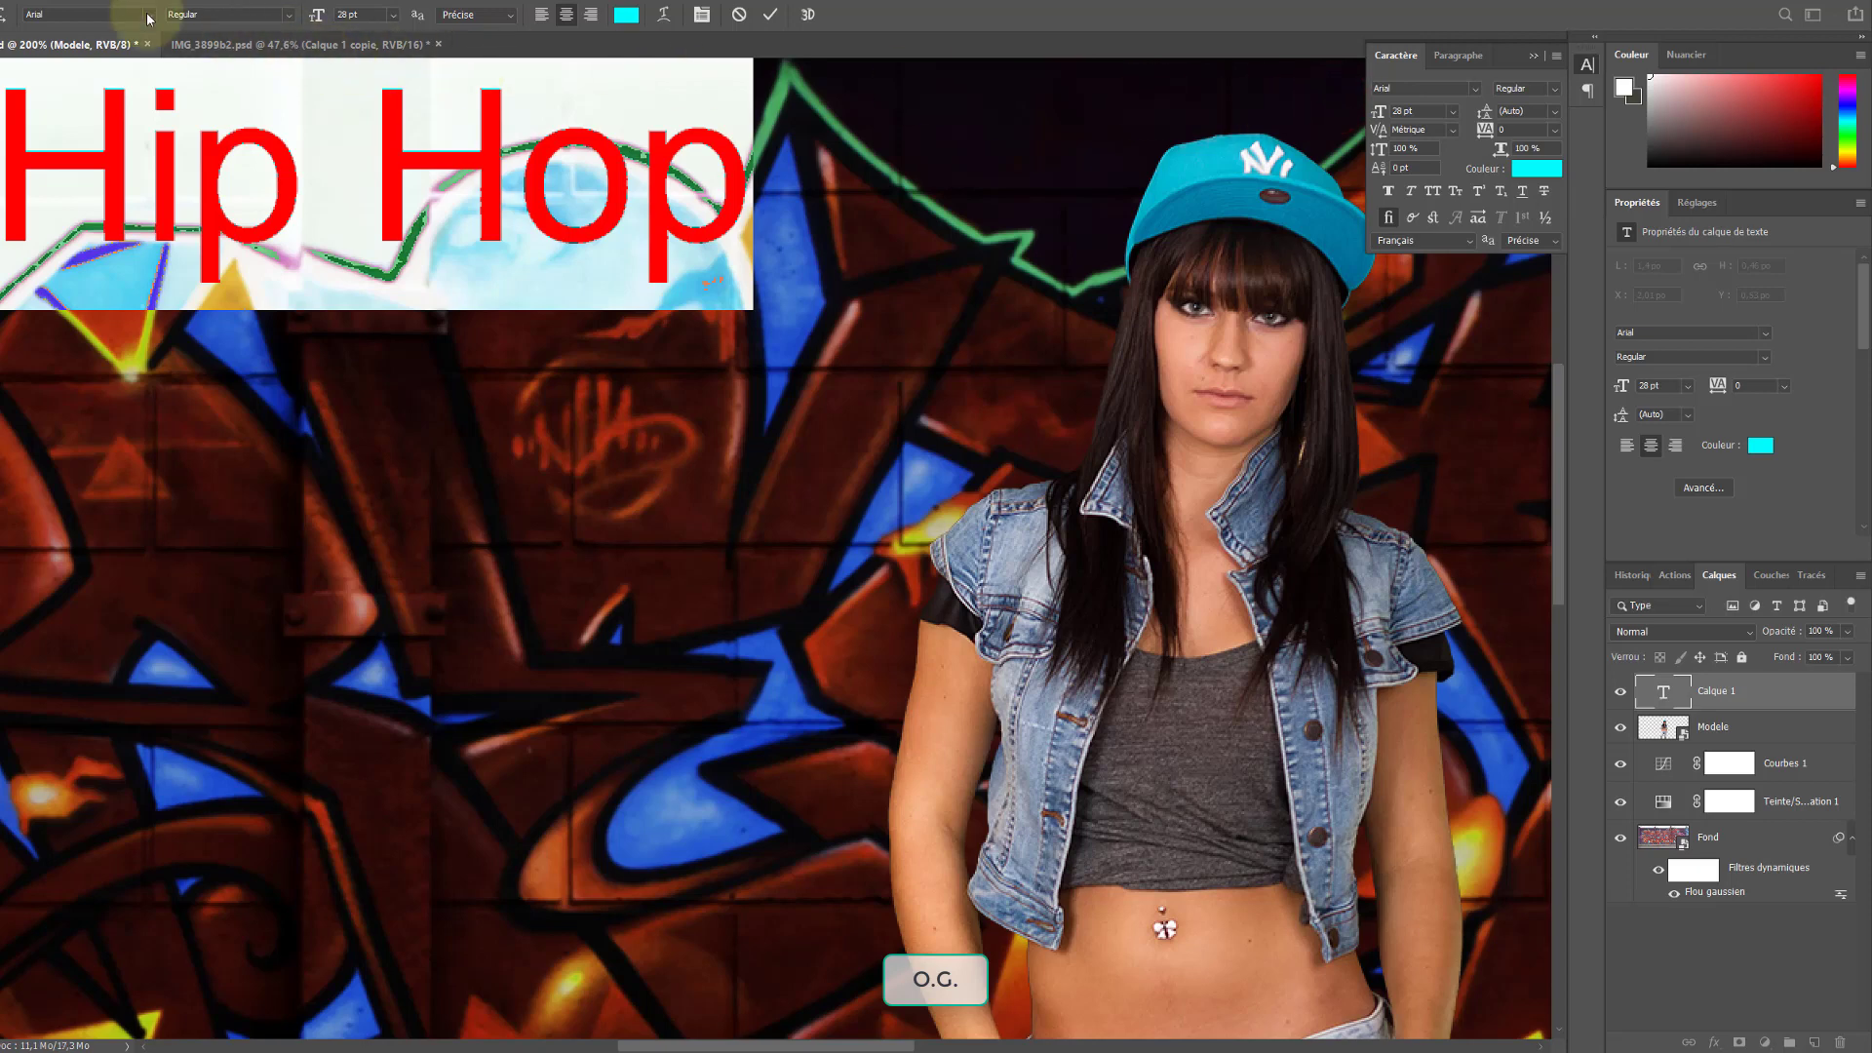
# Set the Hip Hop text in the Beon font and apply Faux Gras to thicken its letters
pyautogui.click(148, 15)
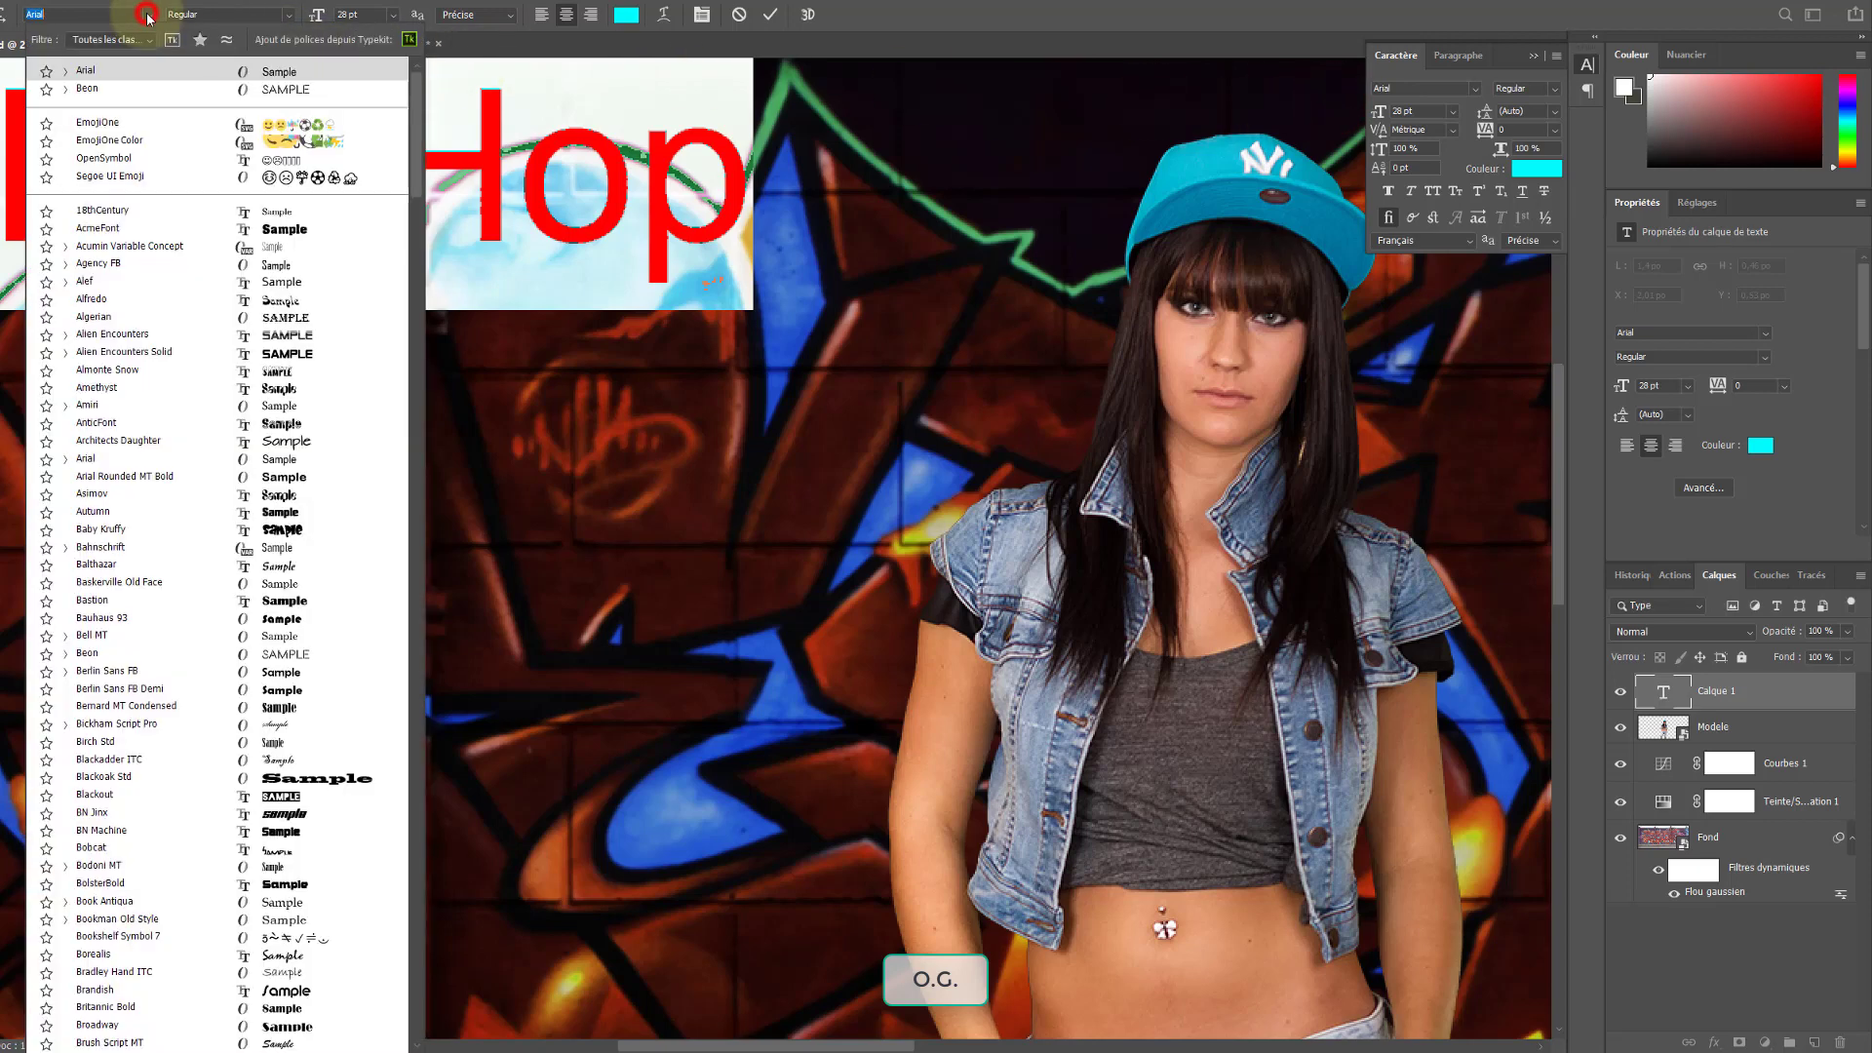
pyautogui.click(88, 90)
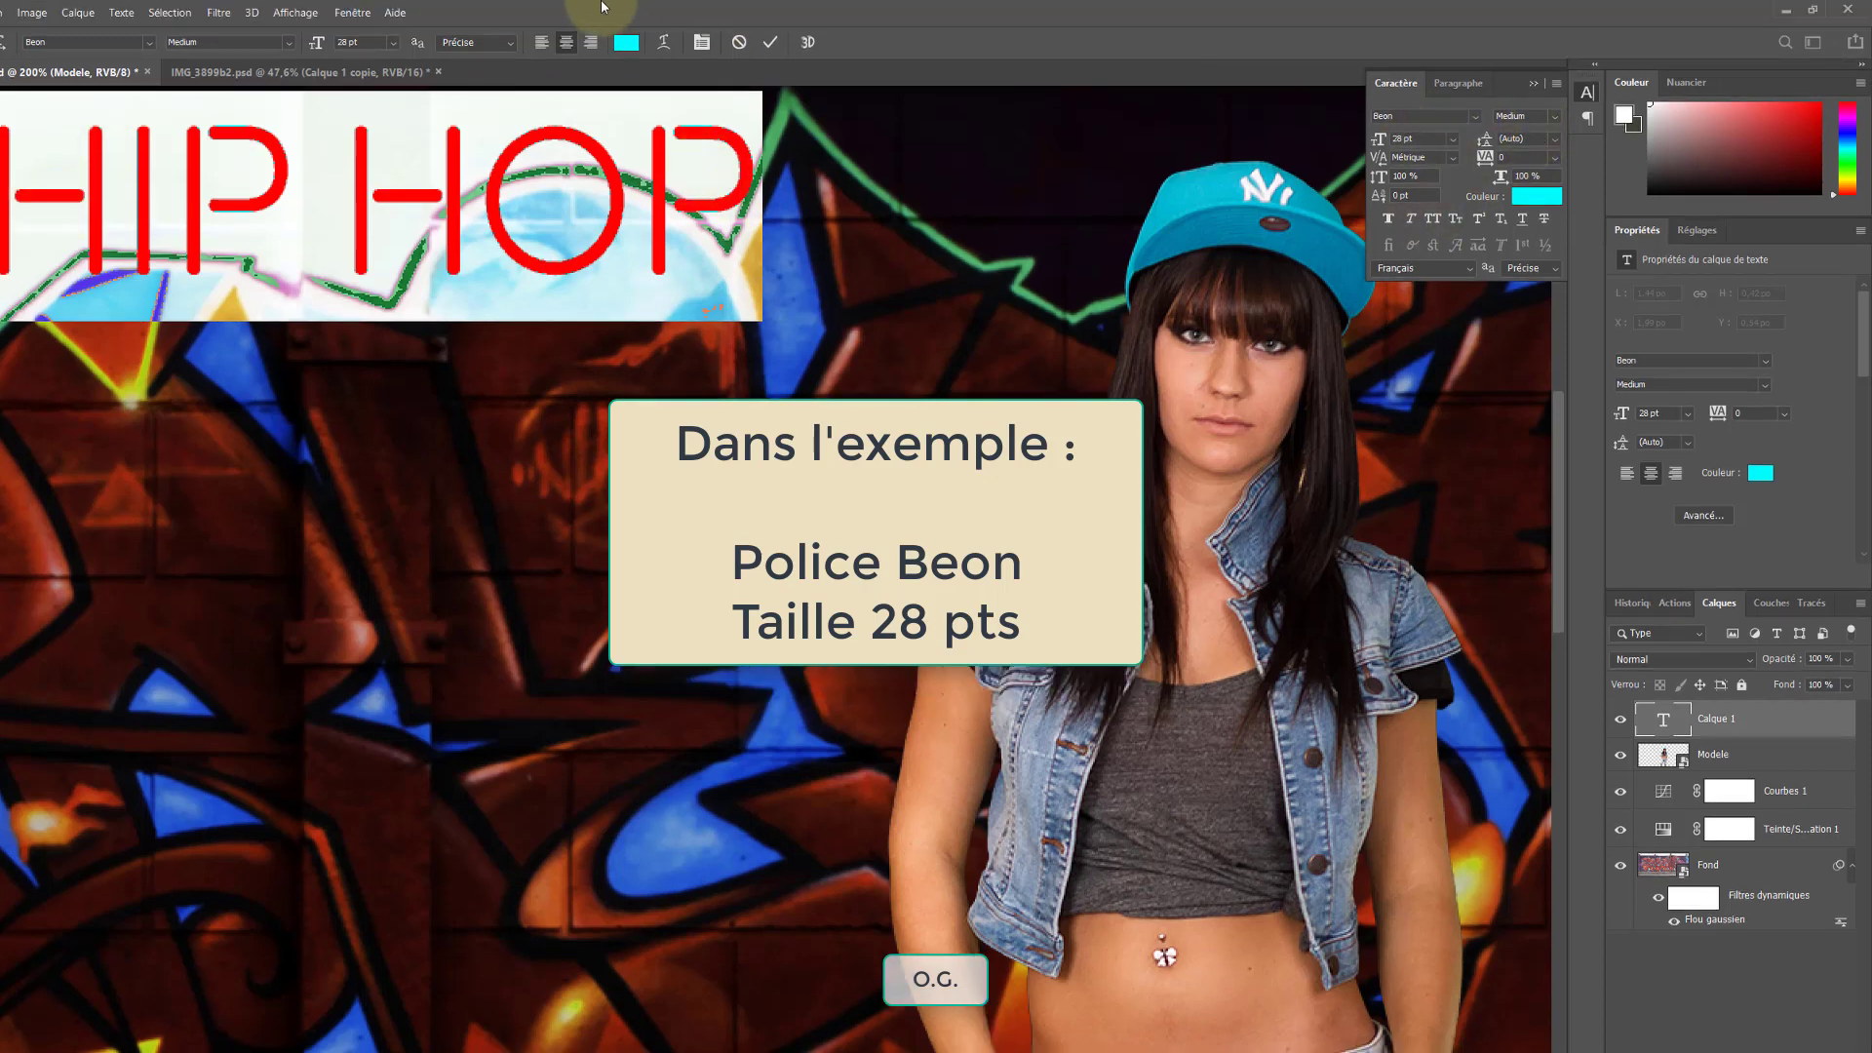
pyautogui.click(357, 12)
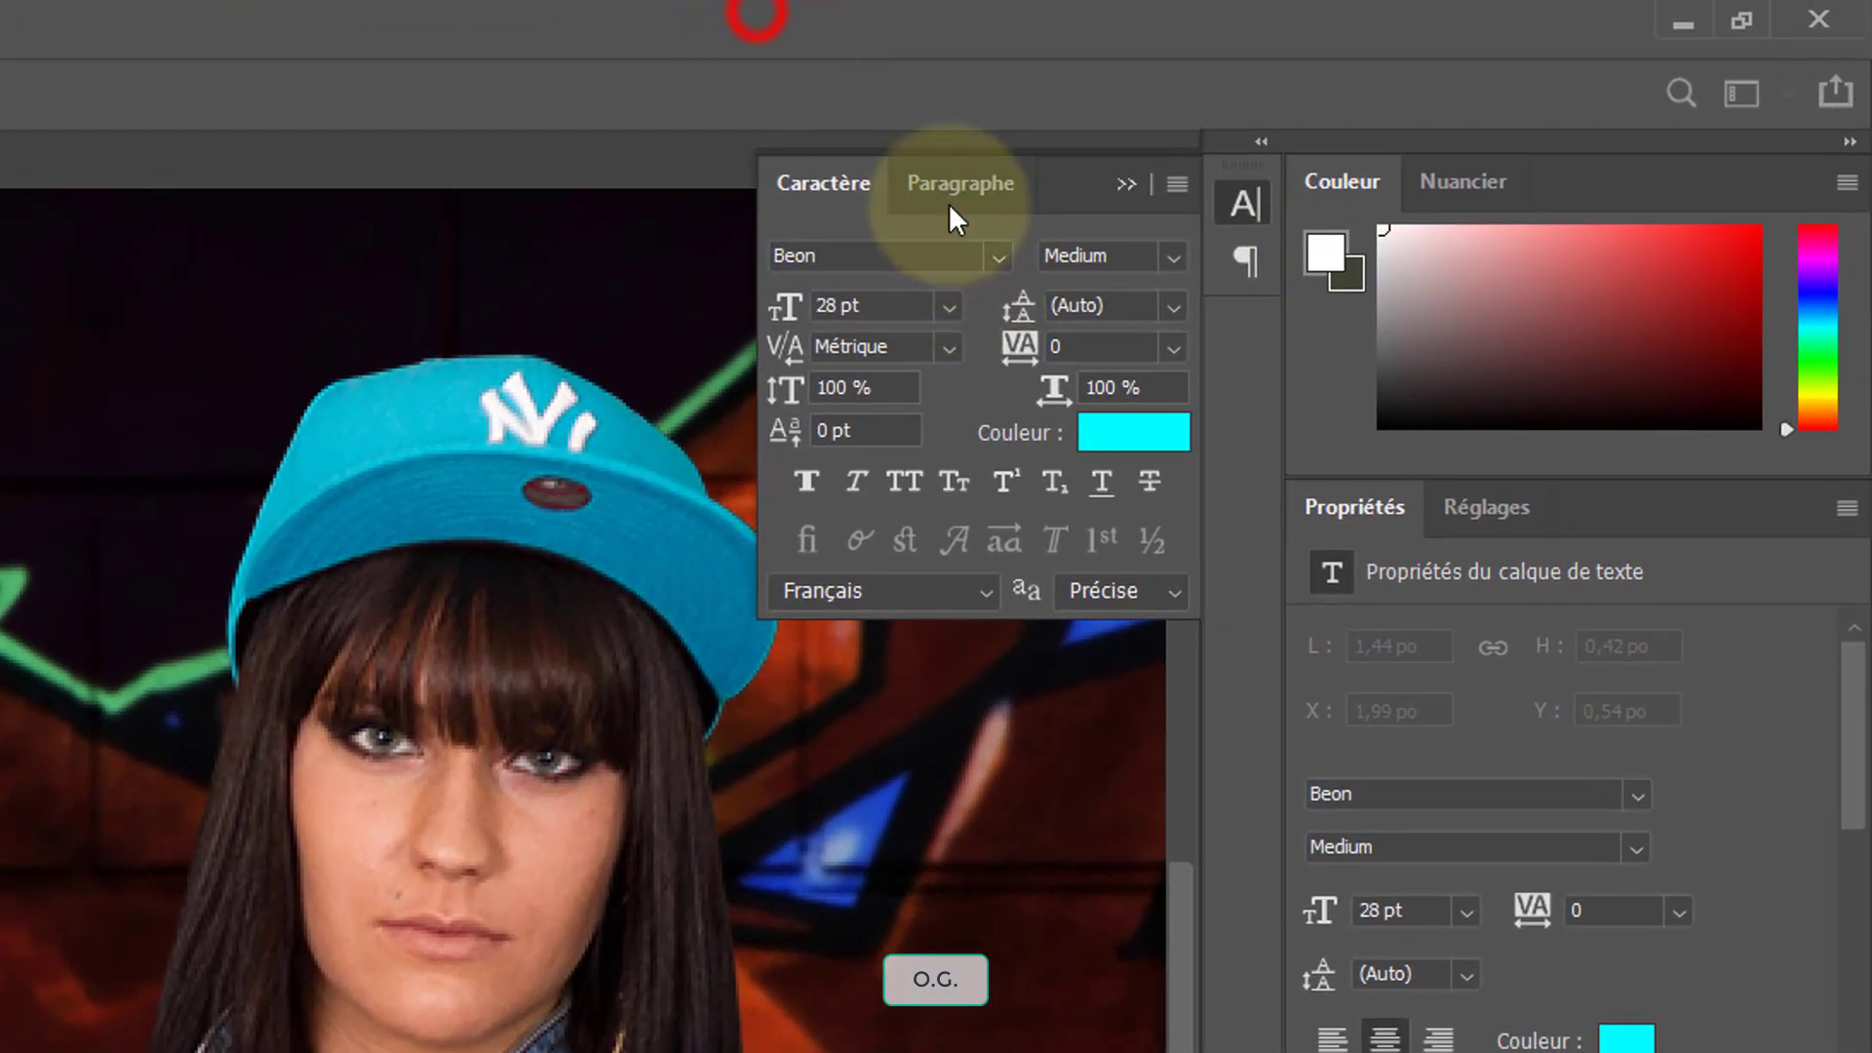
pyautogui.click(1175, 184)
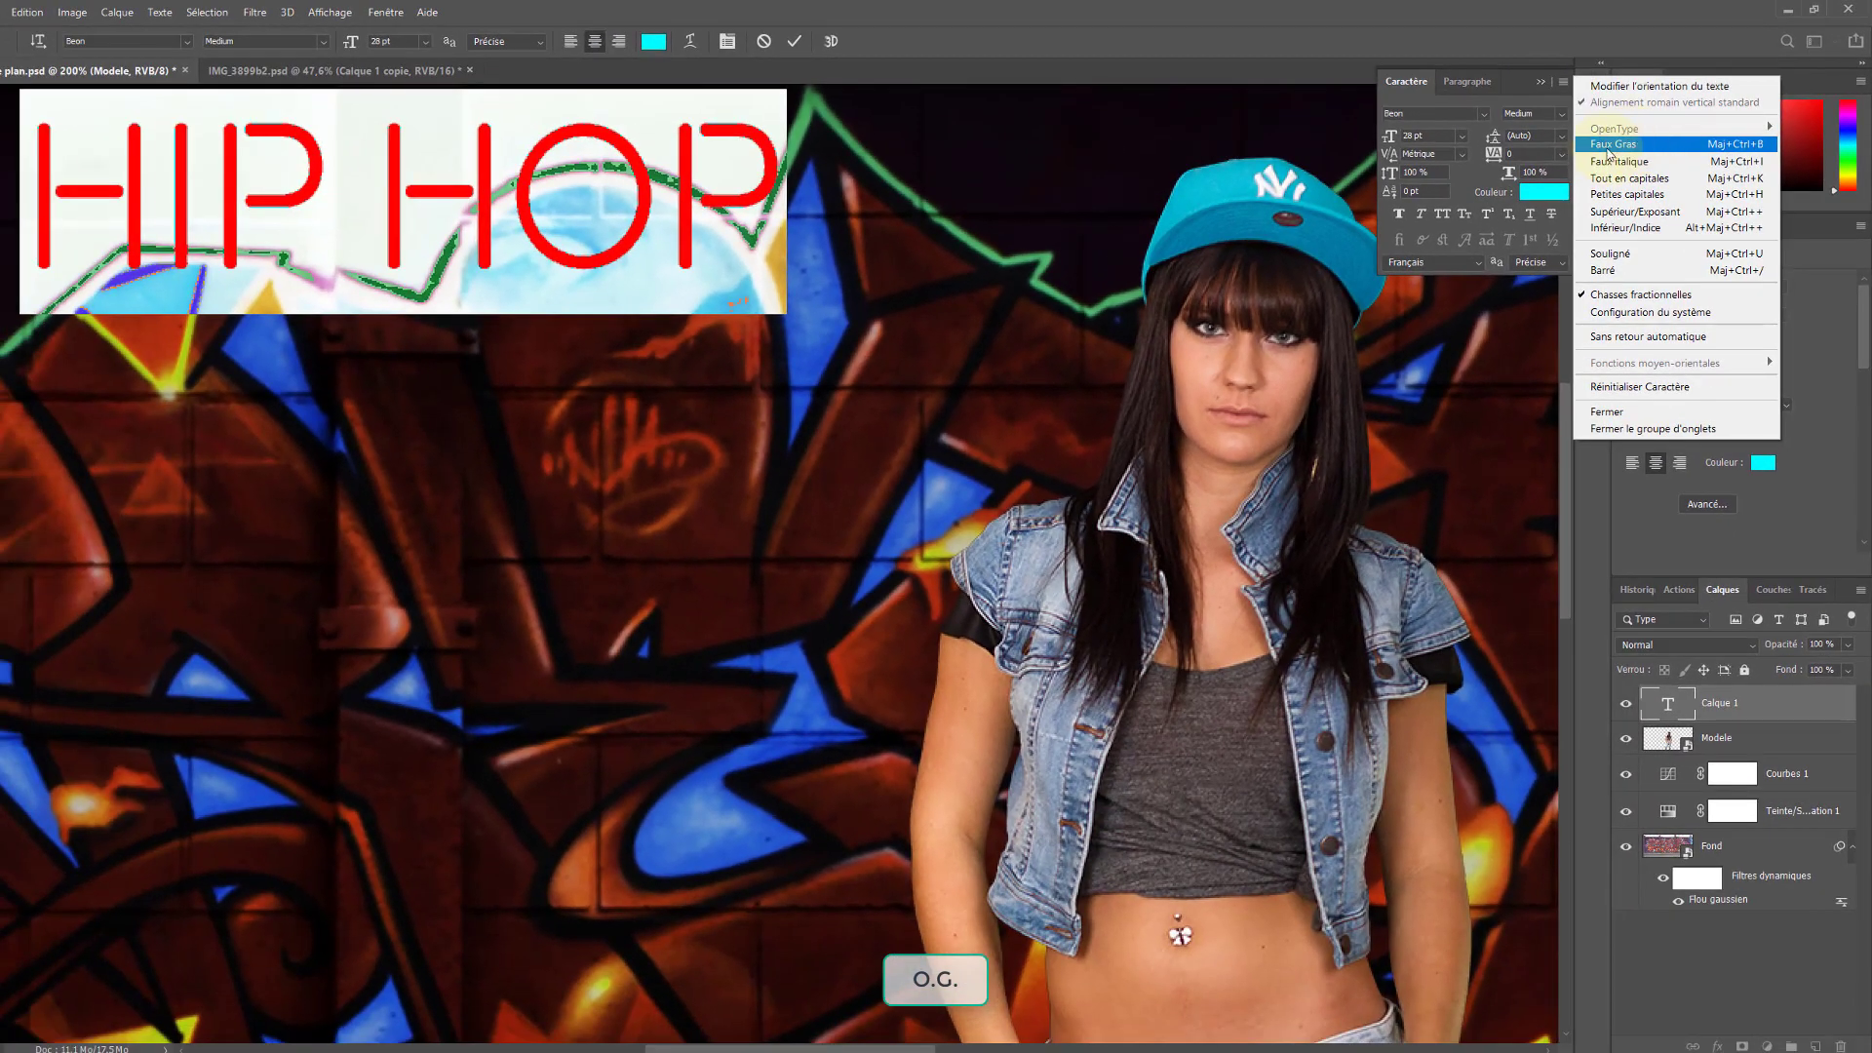
pyautogui.click(1619, 144)
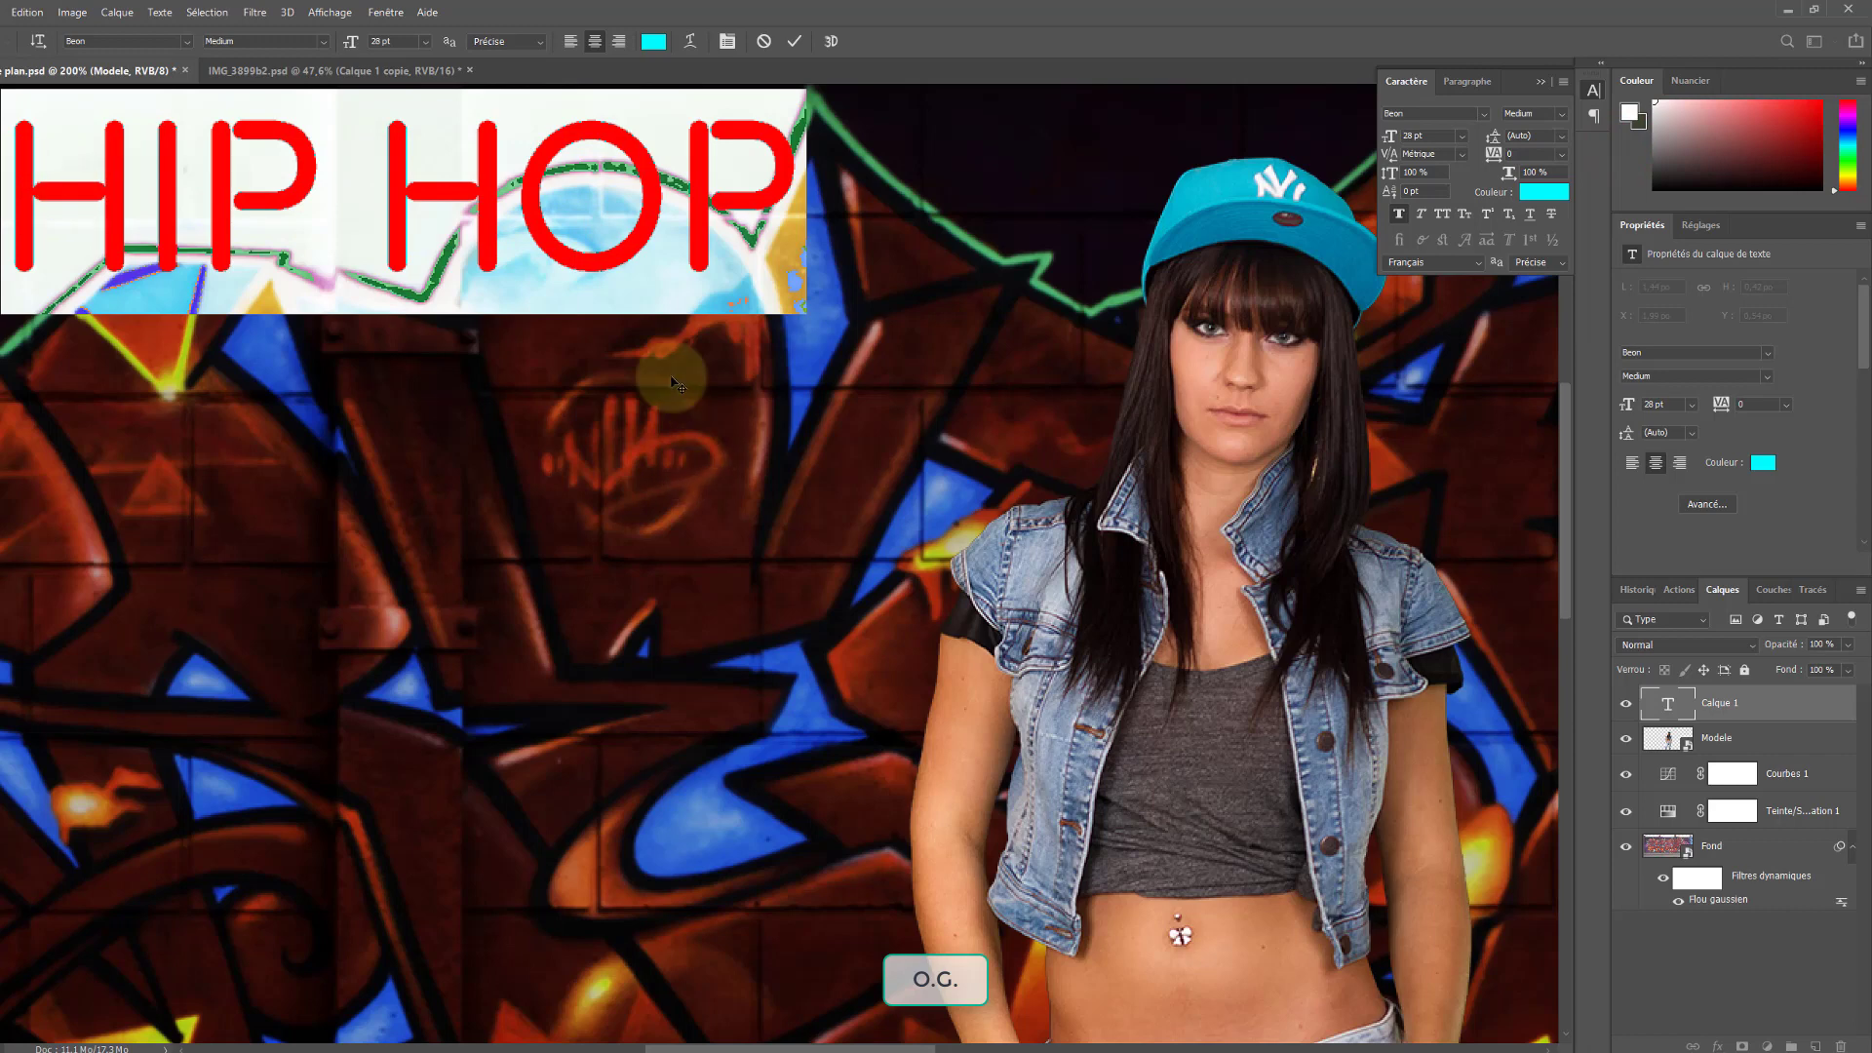
pyautogui.click(585, 223)
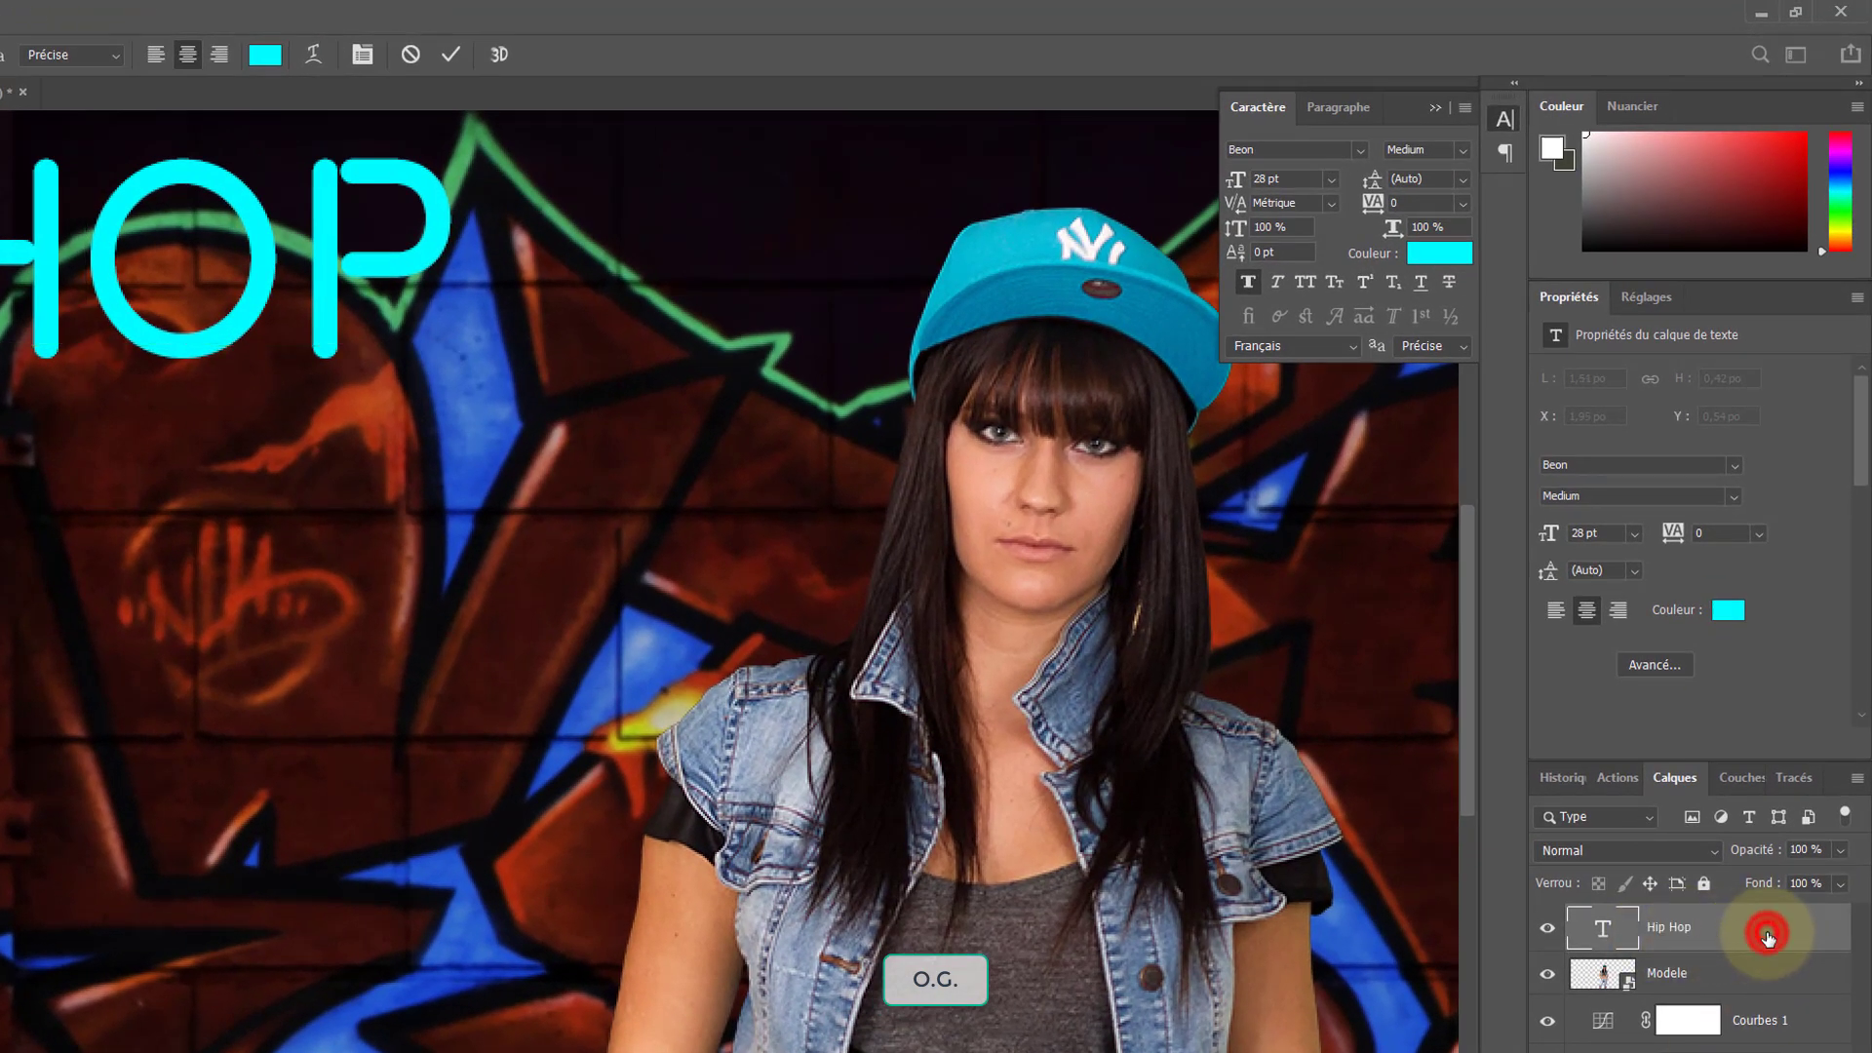
# Add a Lueur externe effect to the Hip Hop text layer with the light cyan colour #63efff
pyautogui.doubleClick(1768, 937)
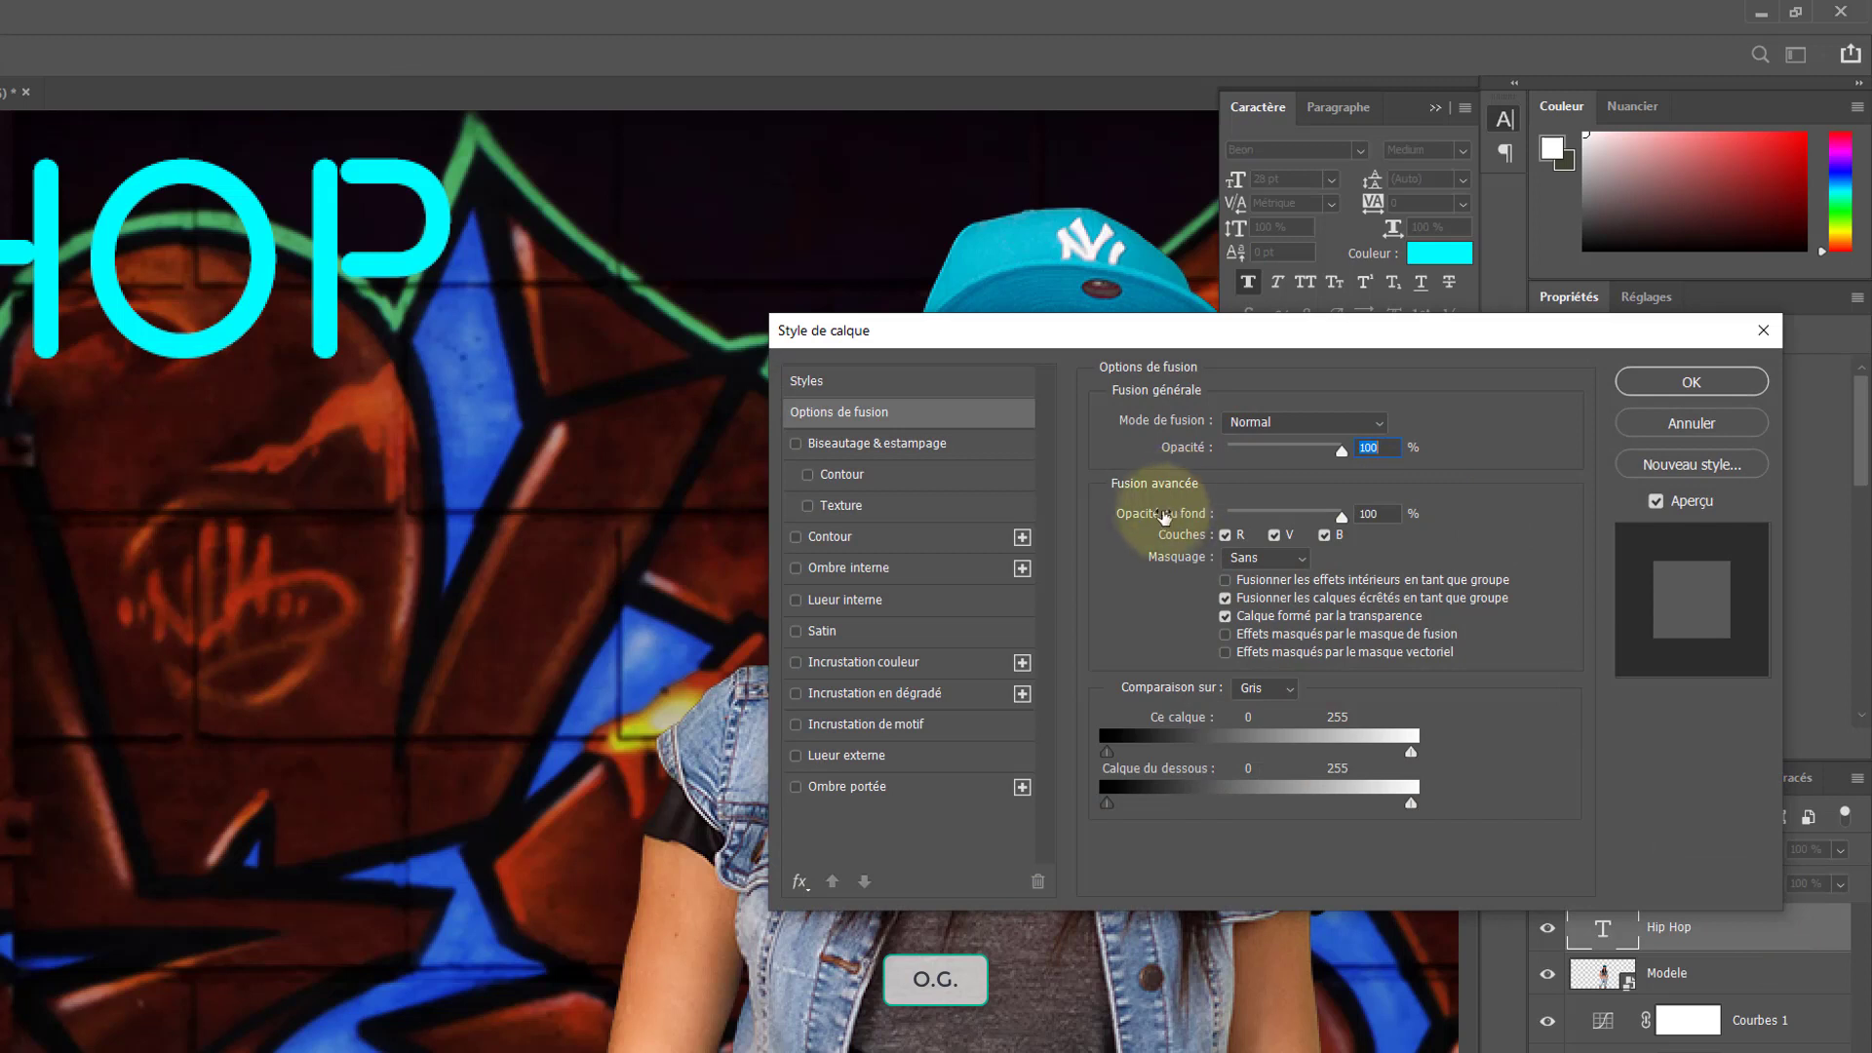
pyautogui.click(796, 759)
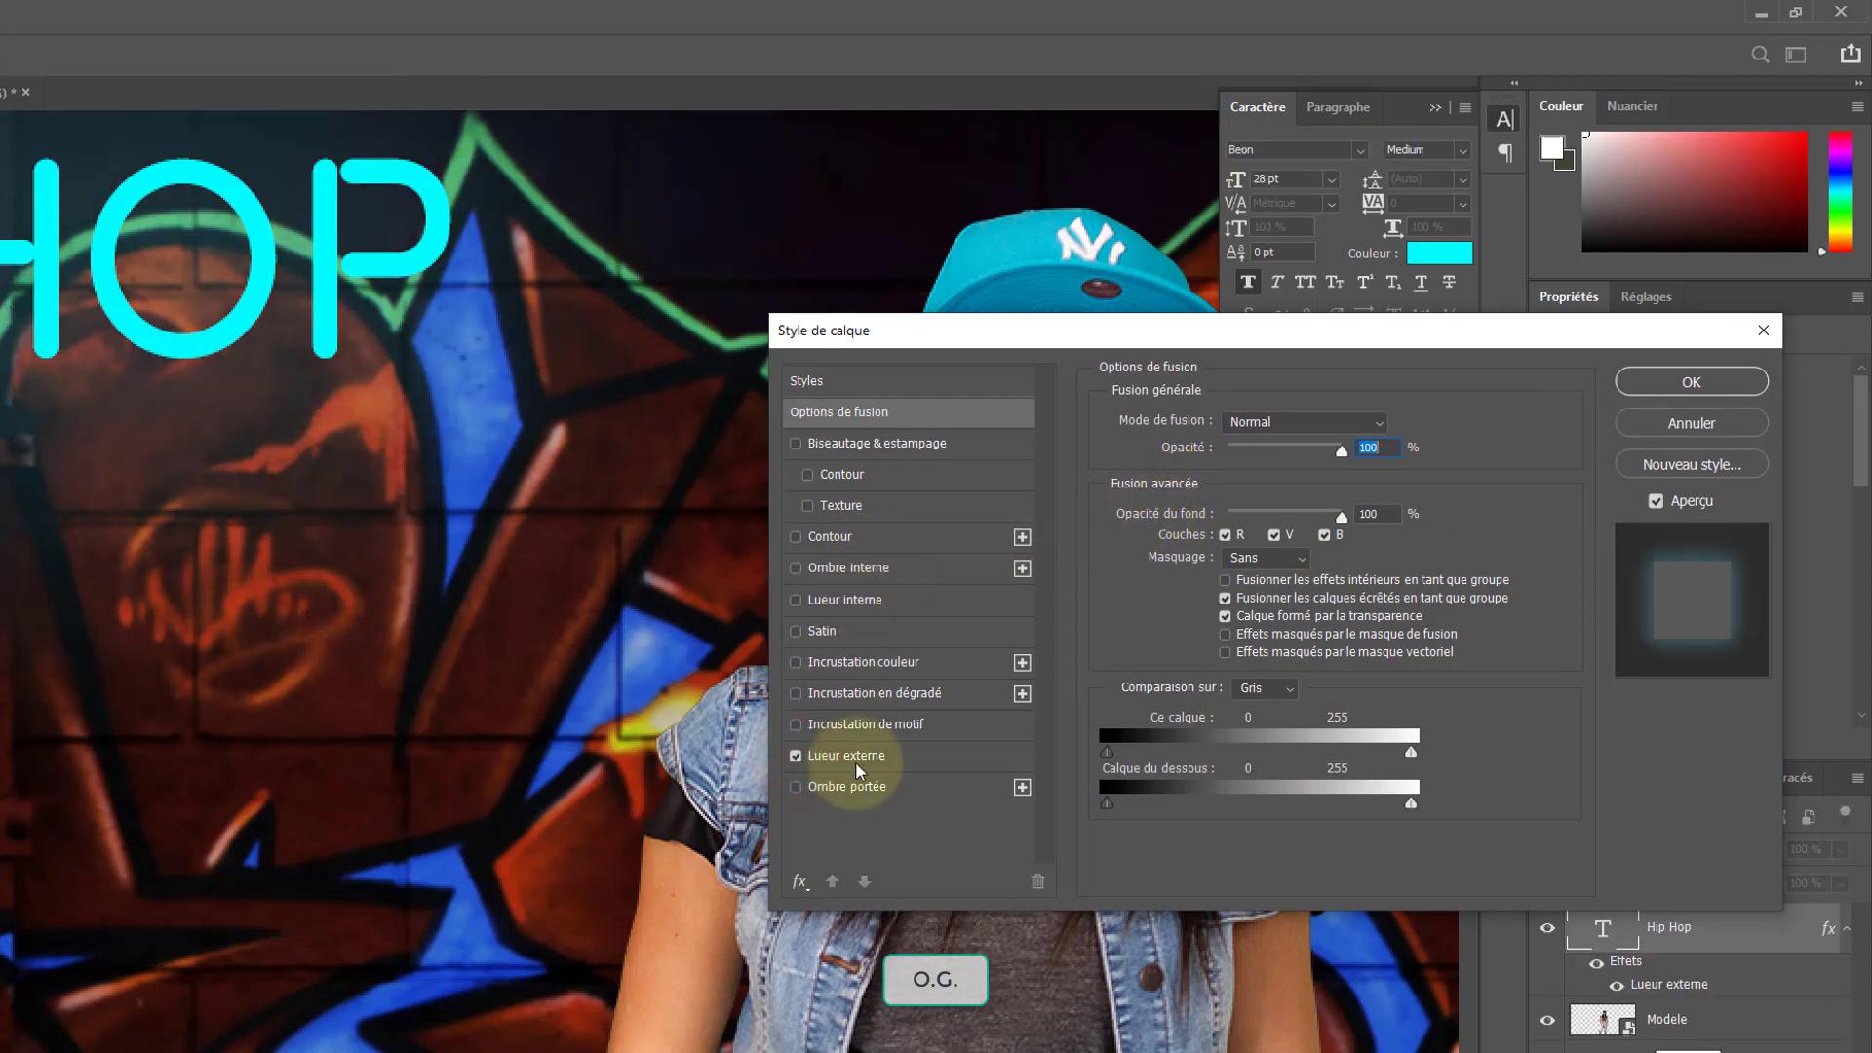
pyautogui.click(856, 759)
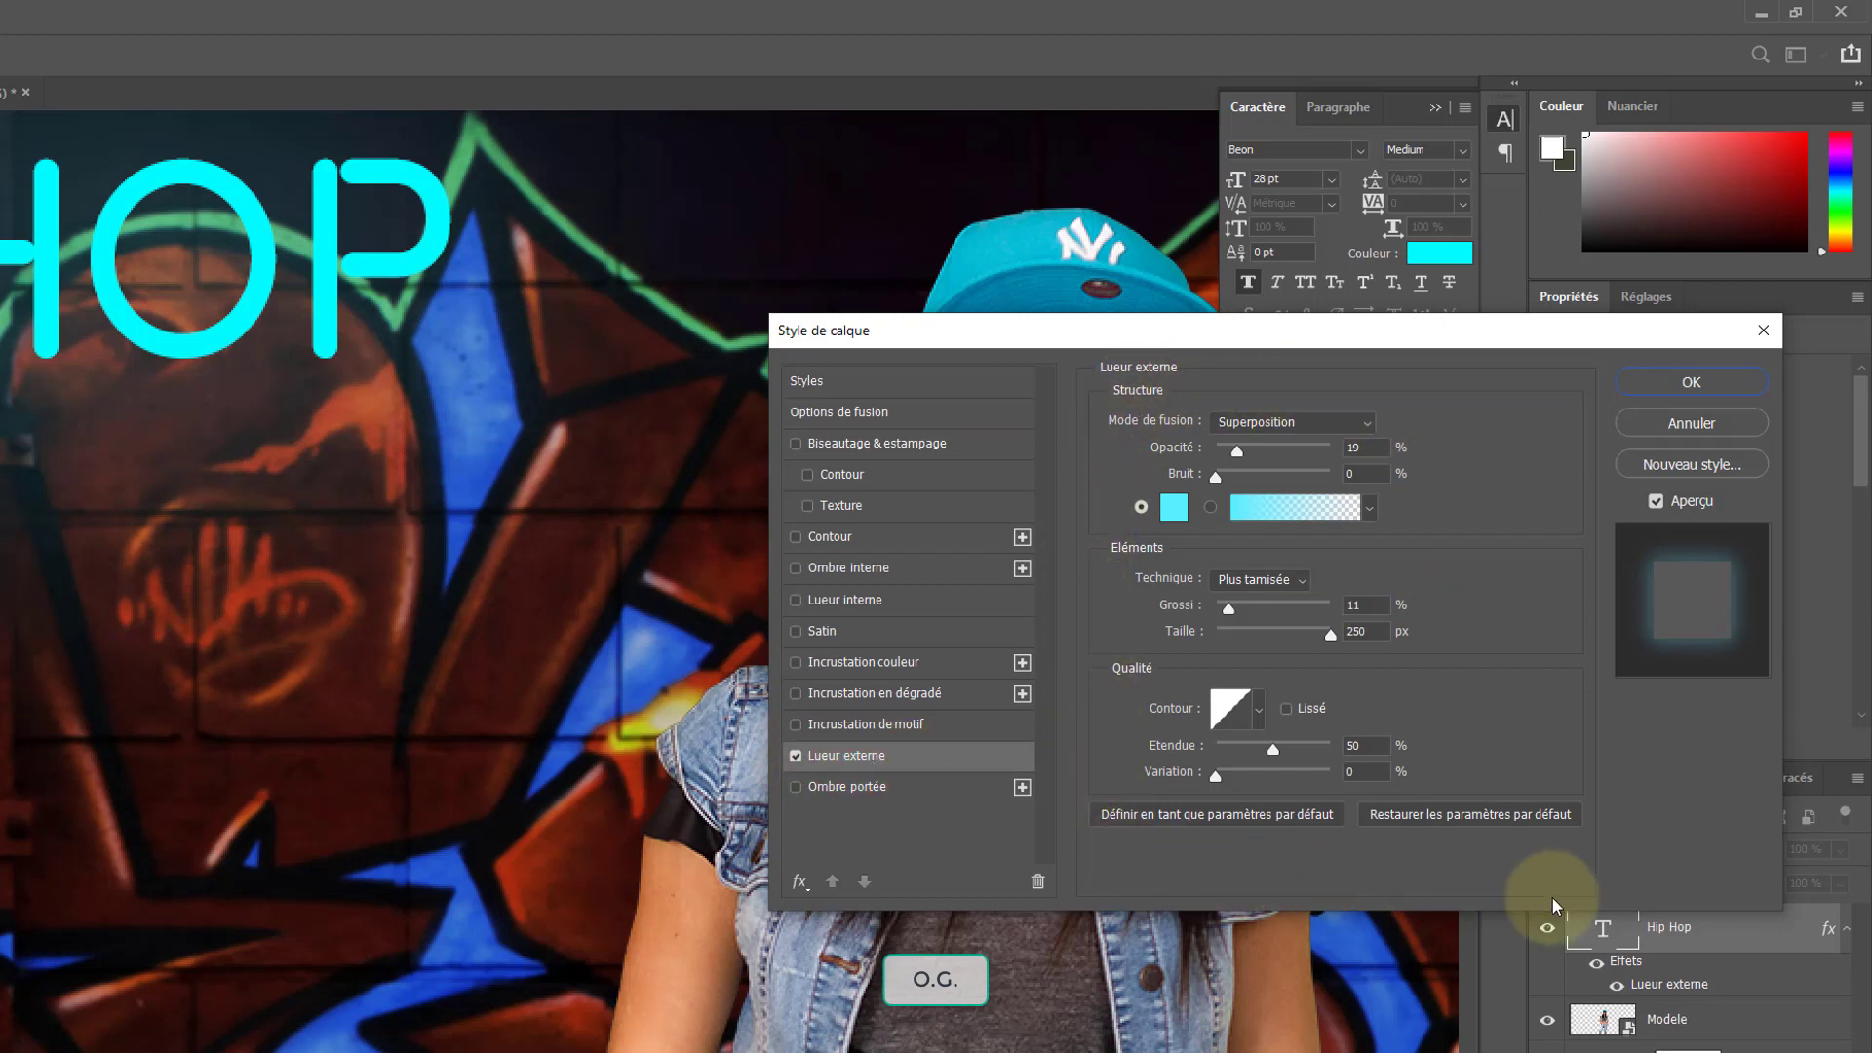
pyautogui.click(1175, 509)
pyautogui.moveTo(869, 230)
pyautogui.mouseDown()
pyautogui.moveTo(764, 174)
pyautogui.moveTo(828, 173)
pyautogui.mouseUp()
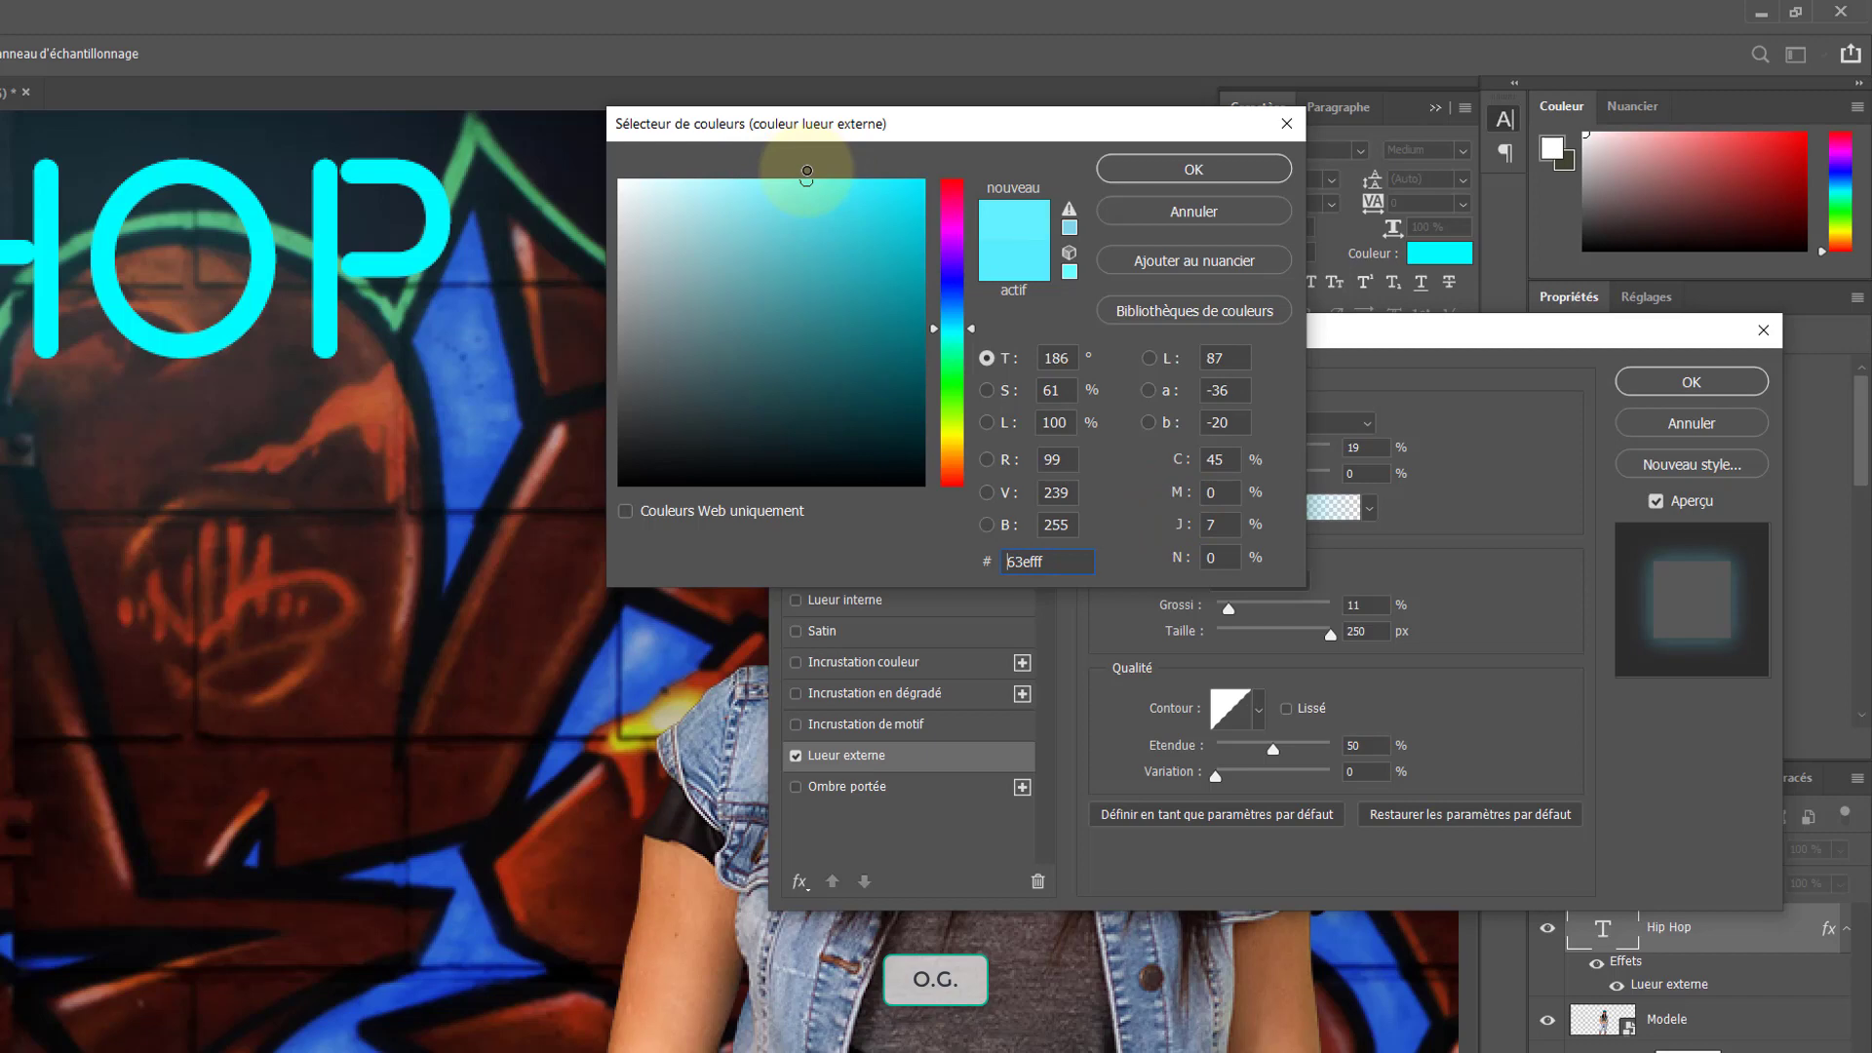
pyautogui.click(1133, 172)
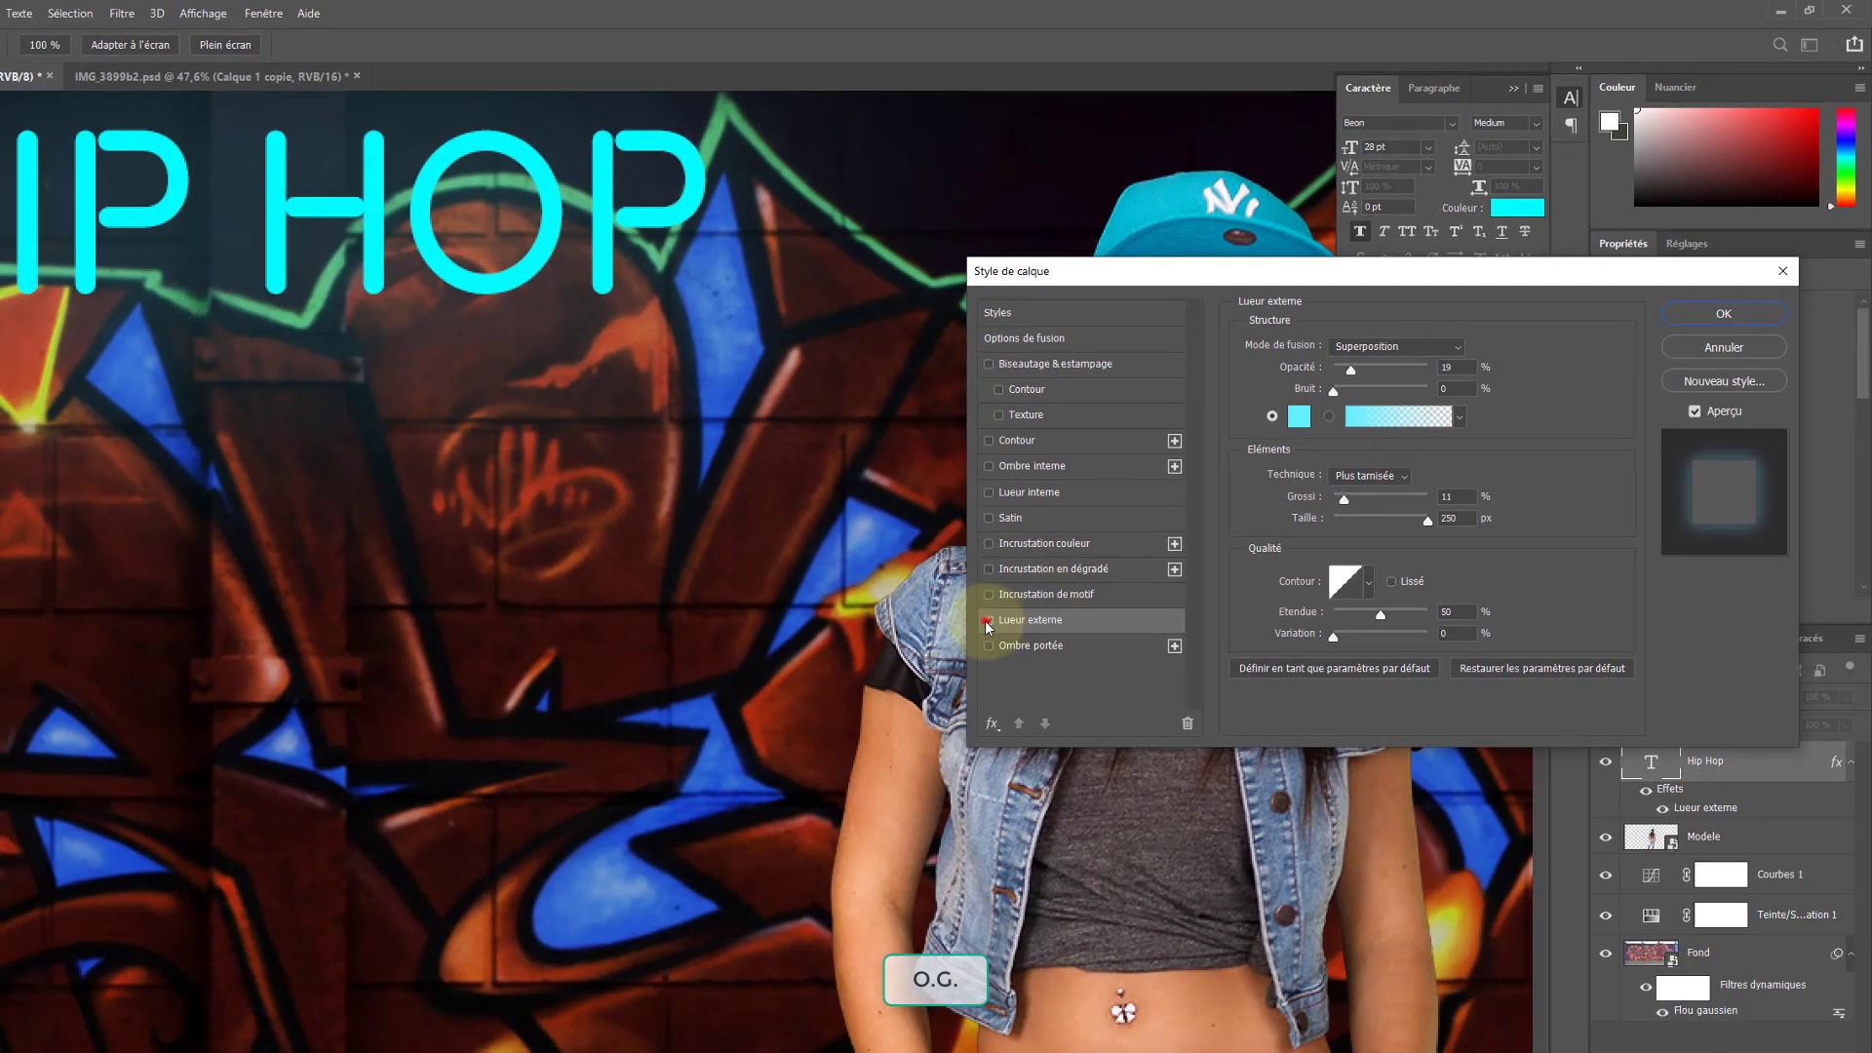
# Compare the Hip Hop text with and without Lueur externe, testing its Taille and keeping it at 250 px
pyautogui.click(988, 622)
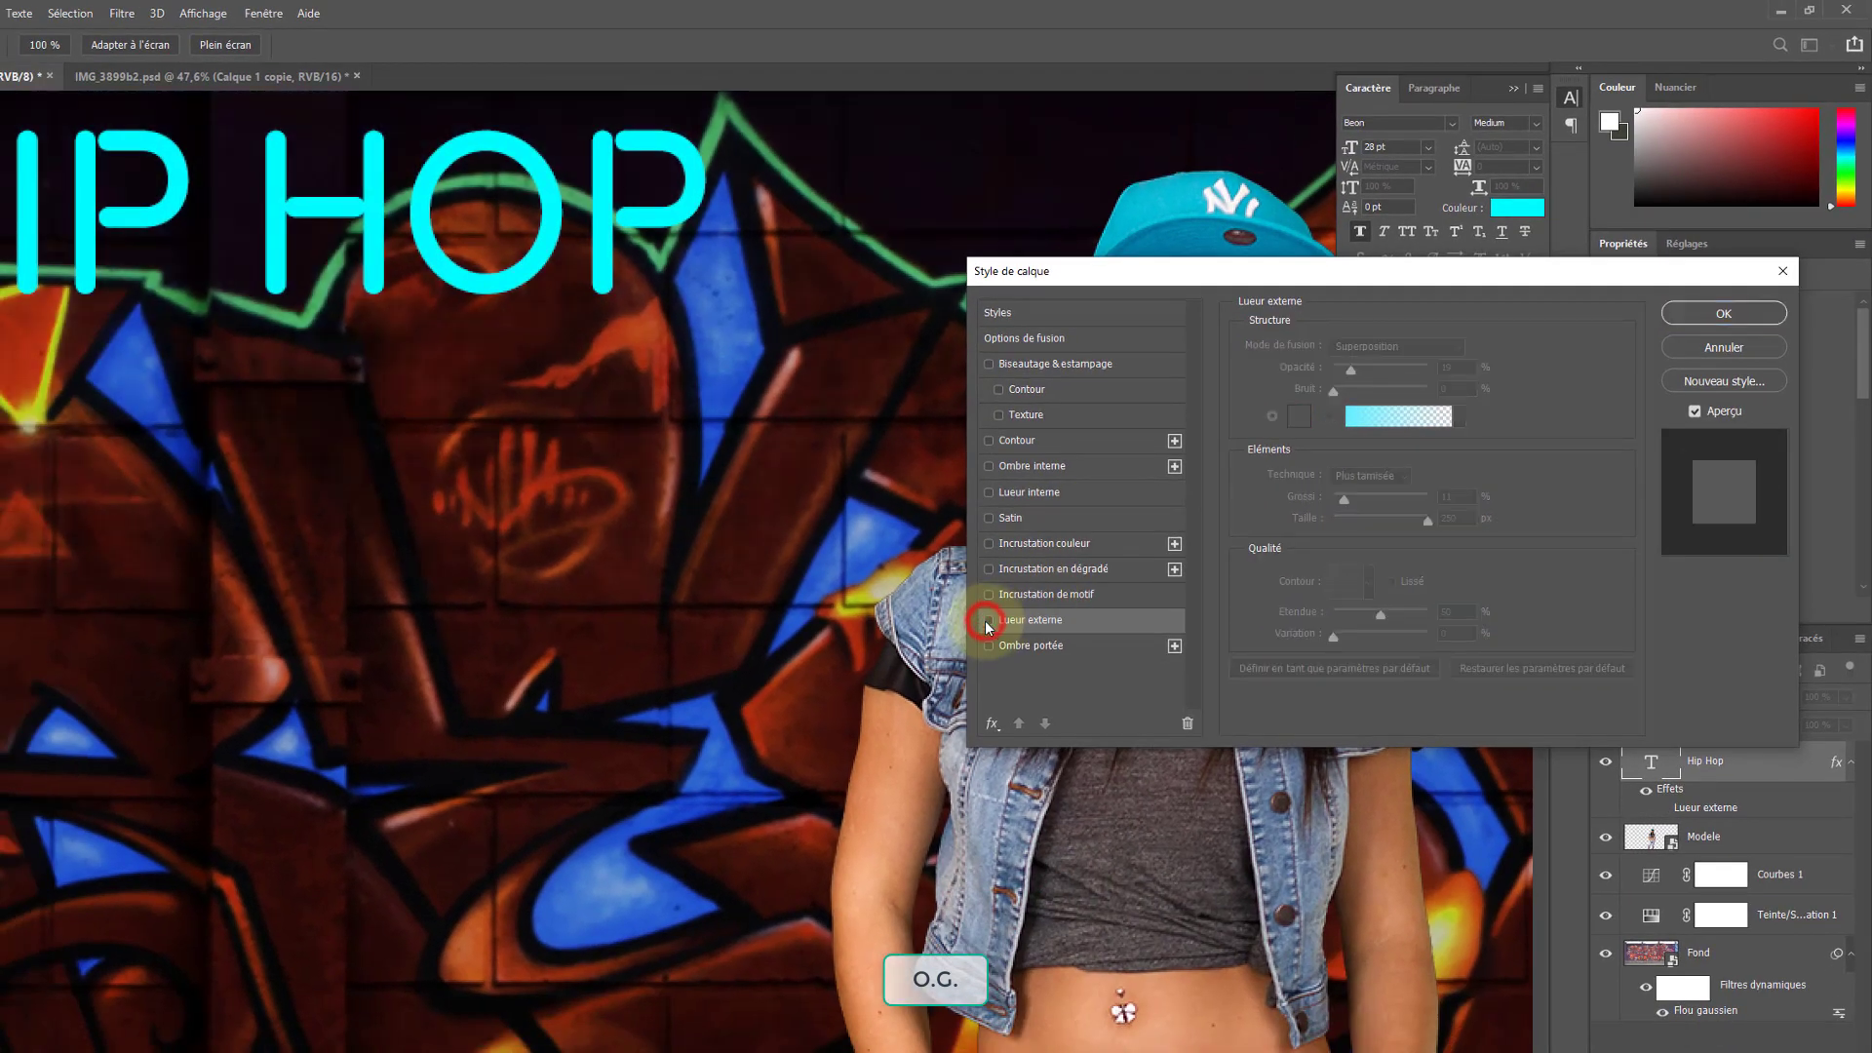
pyautogui.click(987, 622)
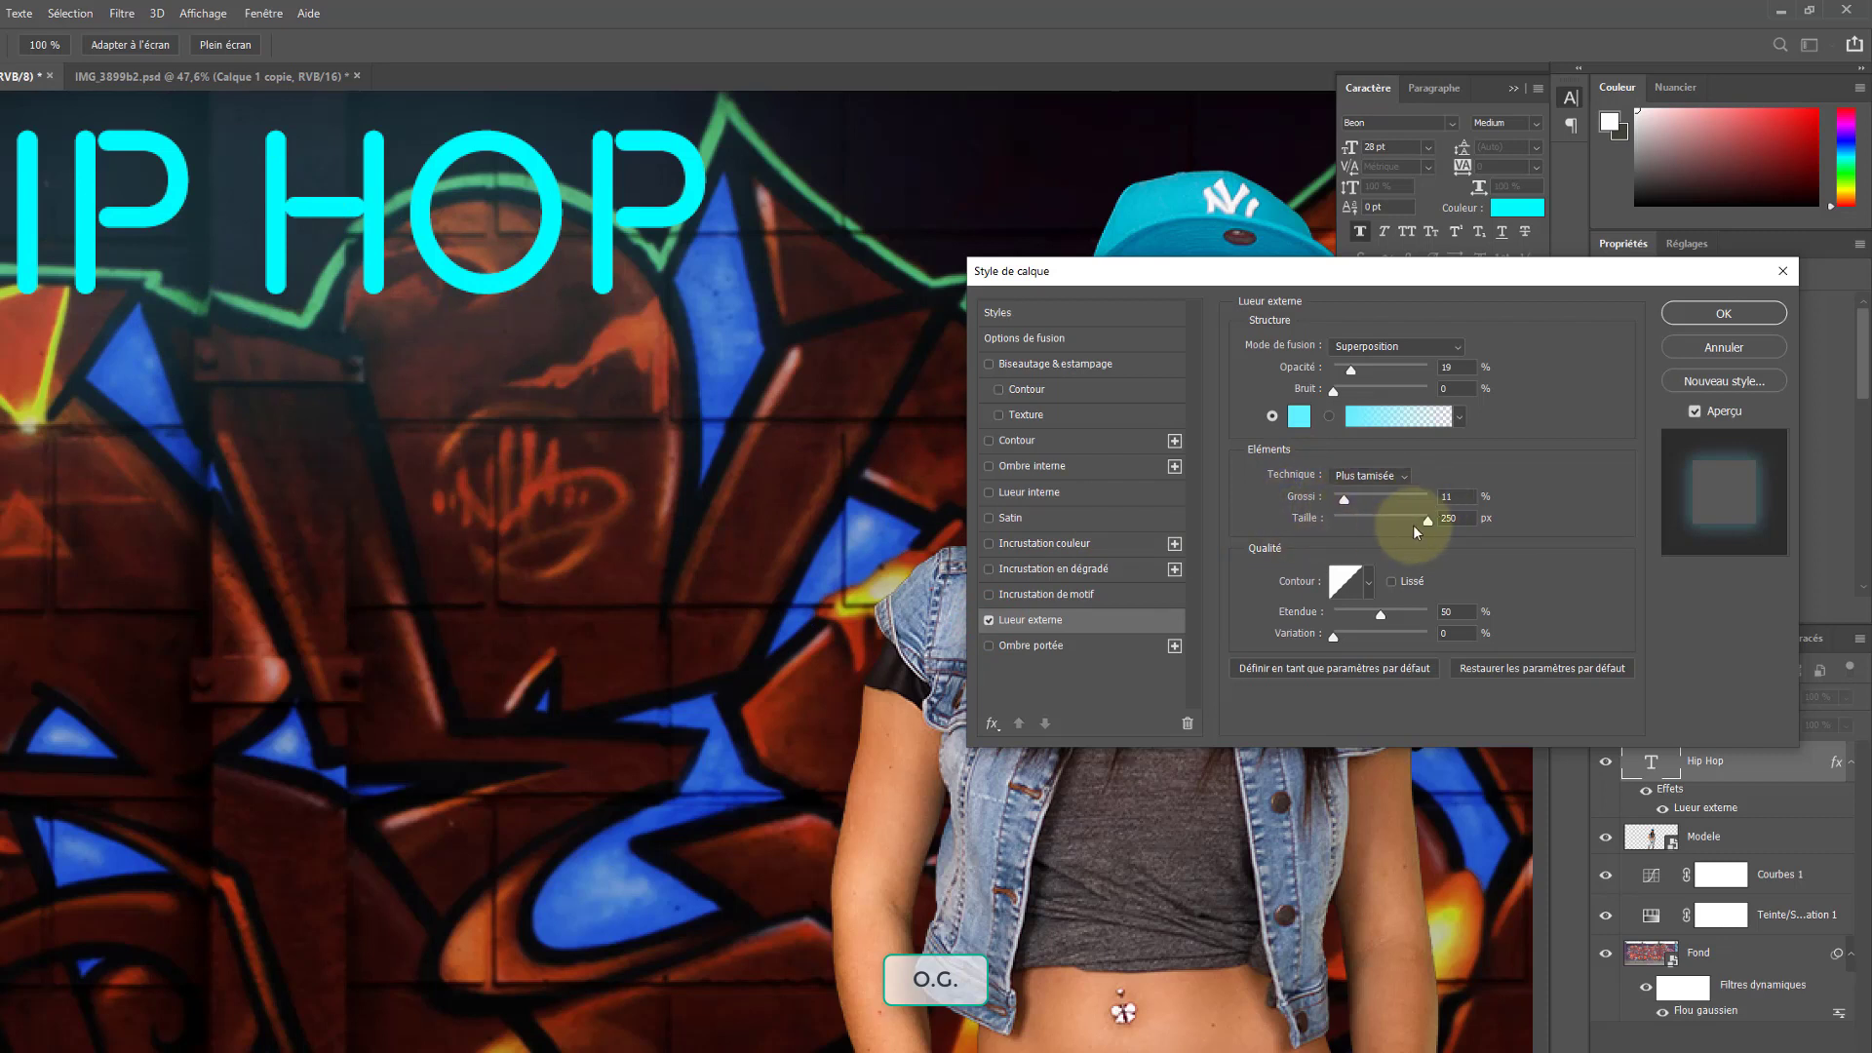
pyautogui.moveTo(1426, 527)
pyautogui.mouseDown()
pyautogui.moveTo(1353, 521)
pyautogui.moveTo(1408, 527)
pyautogui.mouseUp()
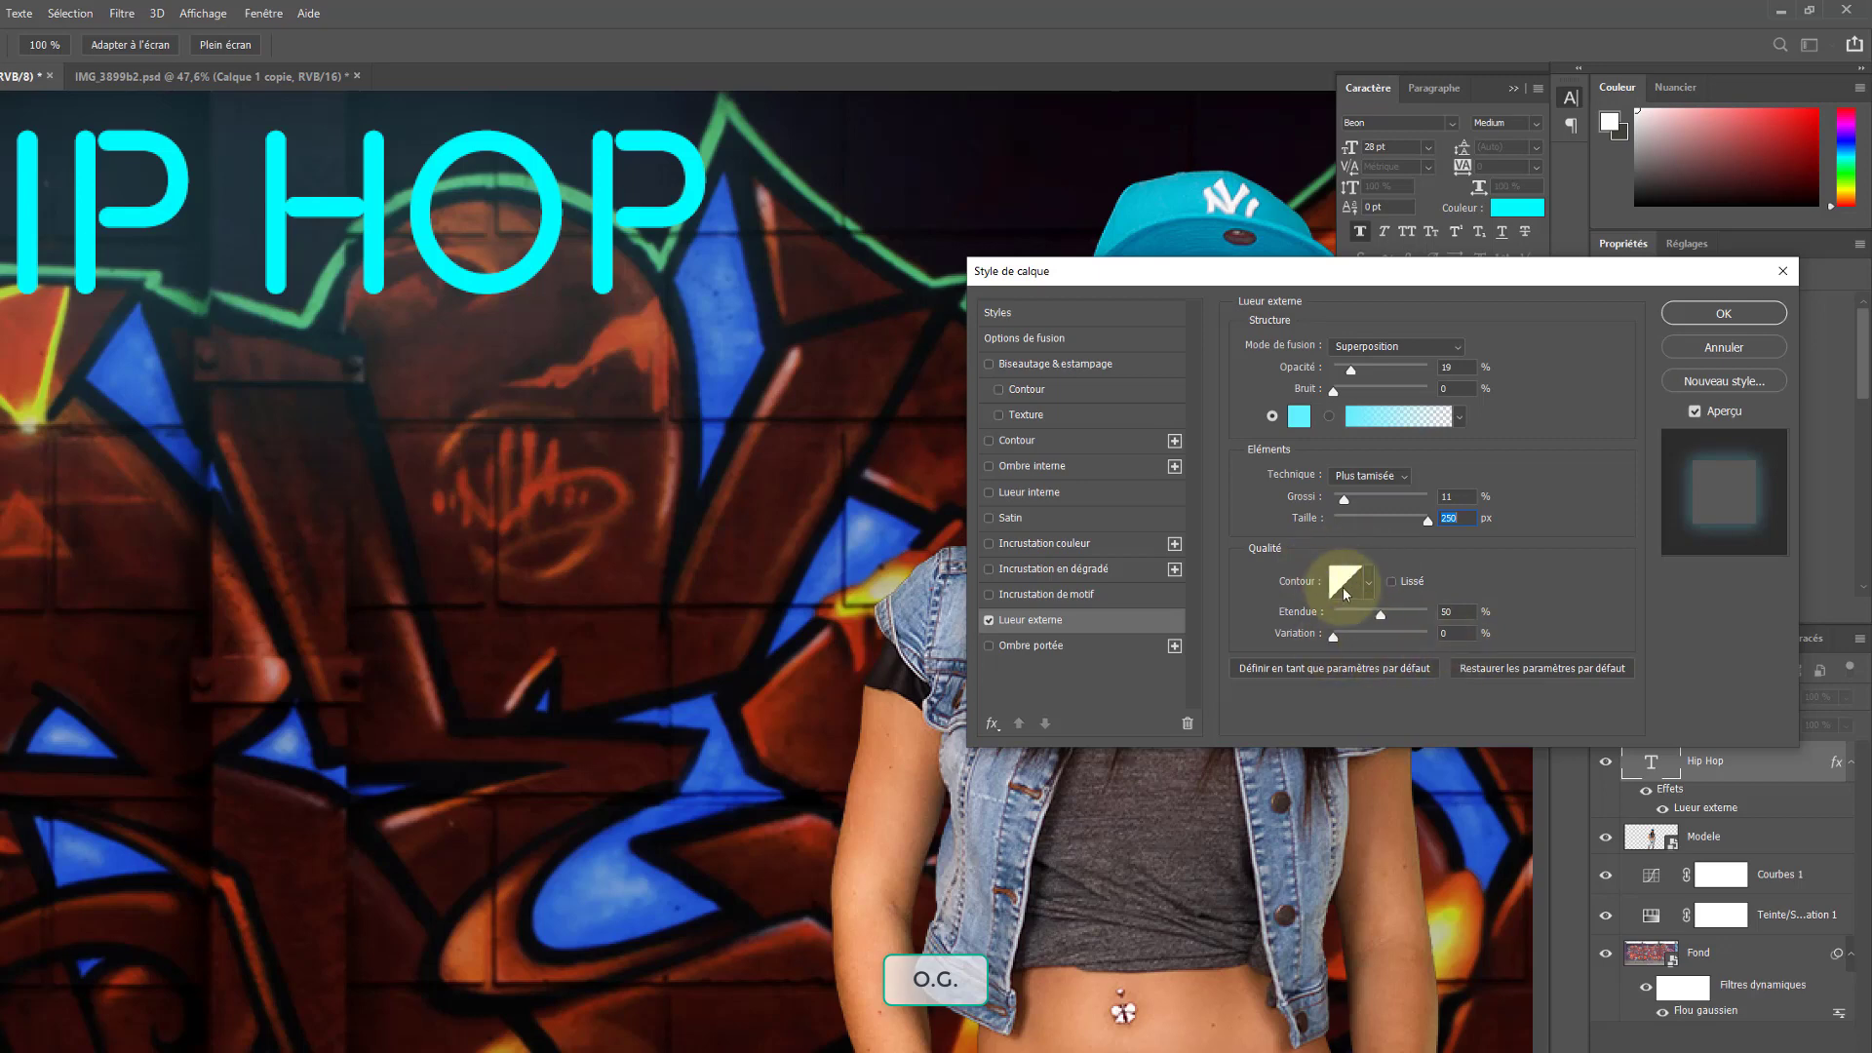
pyautogui.click(989, 621)
pyautogui.click(989, 620)
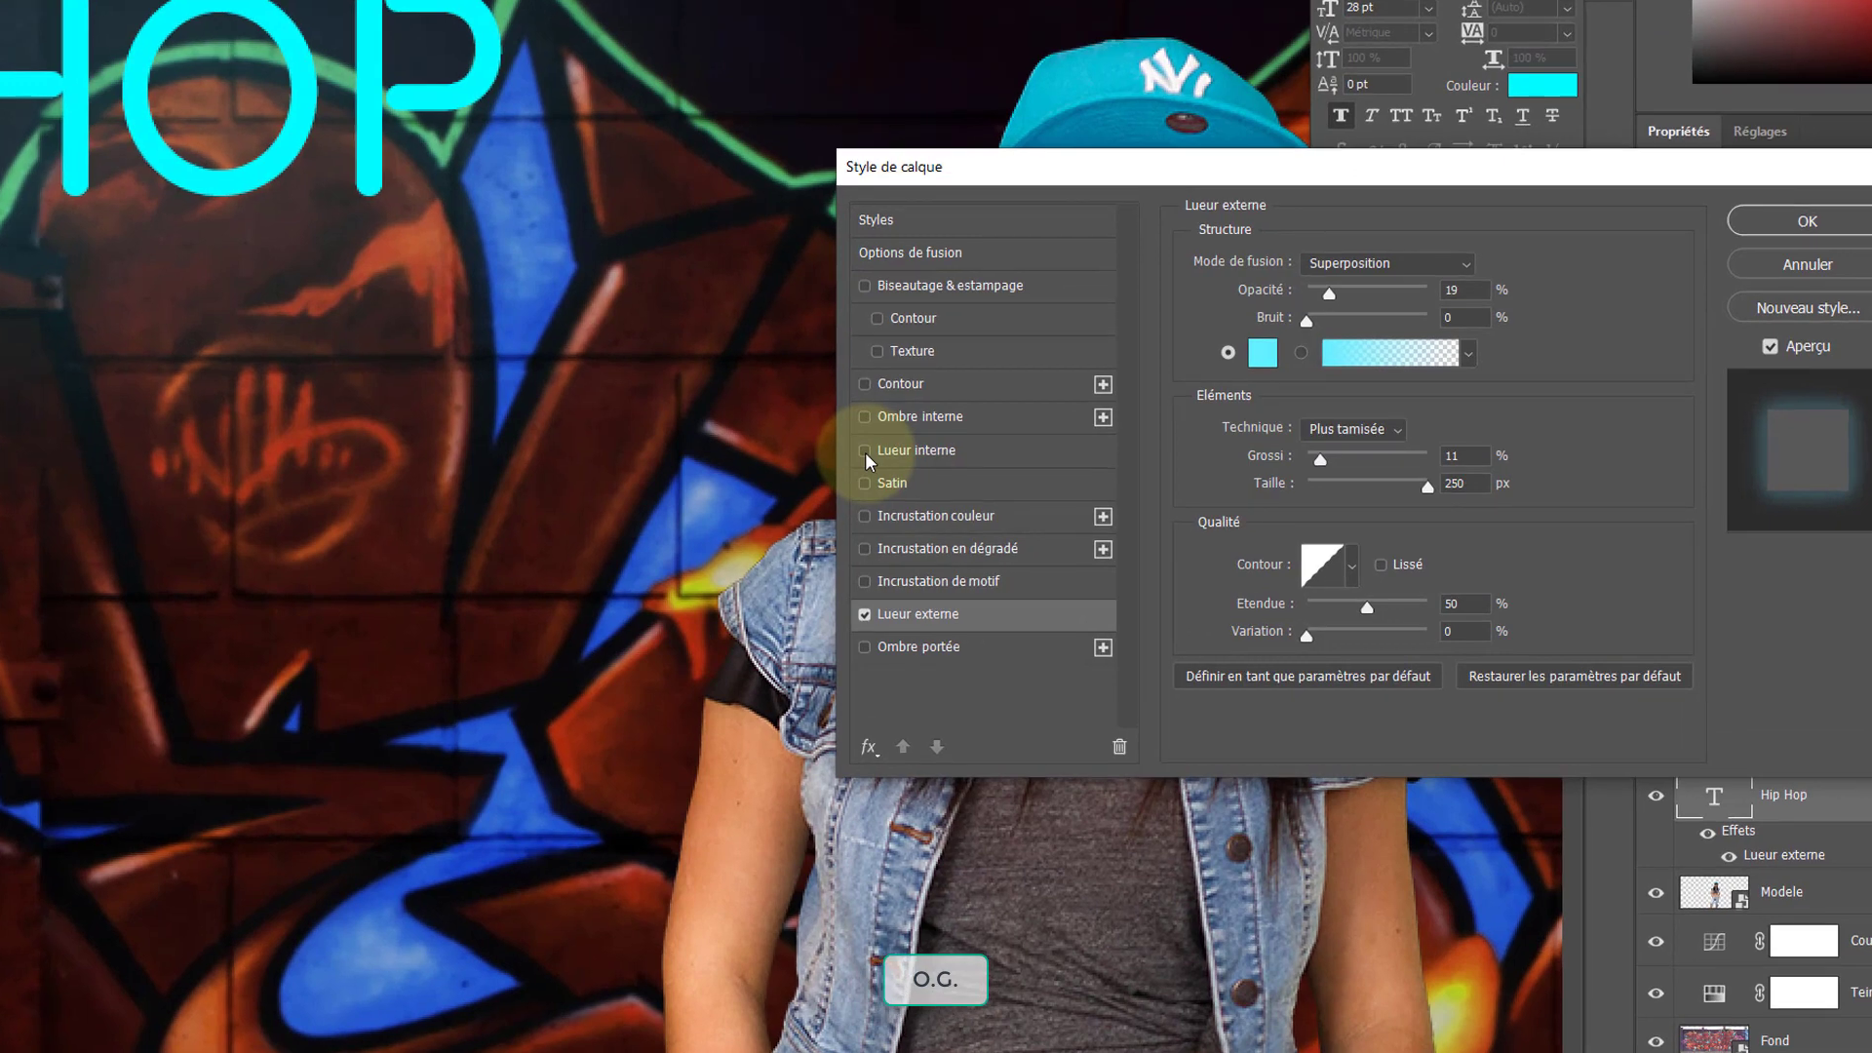
# Add a Lueur interne effect to the Hip Hop text in Normal mode at 100 % opacity
pyautogui.click(865, 452)
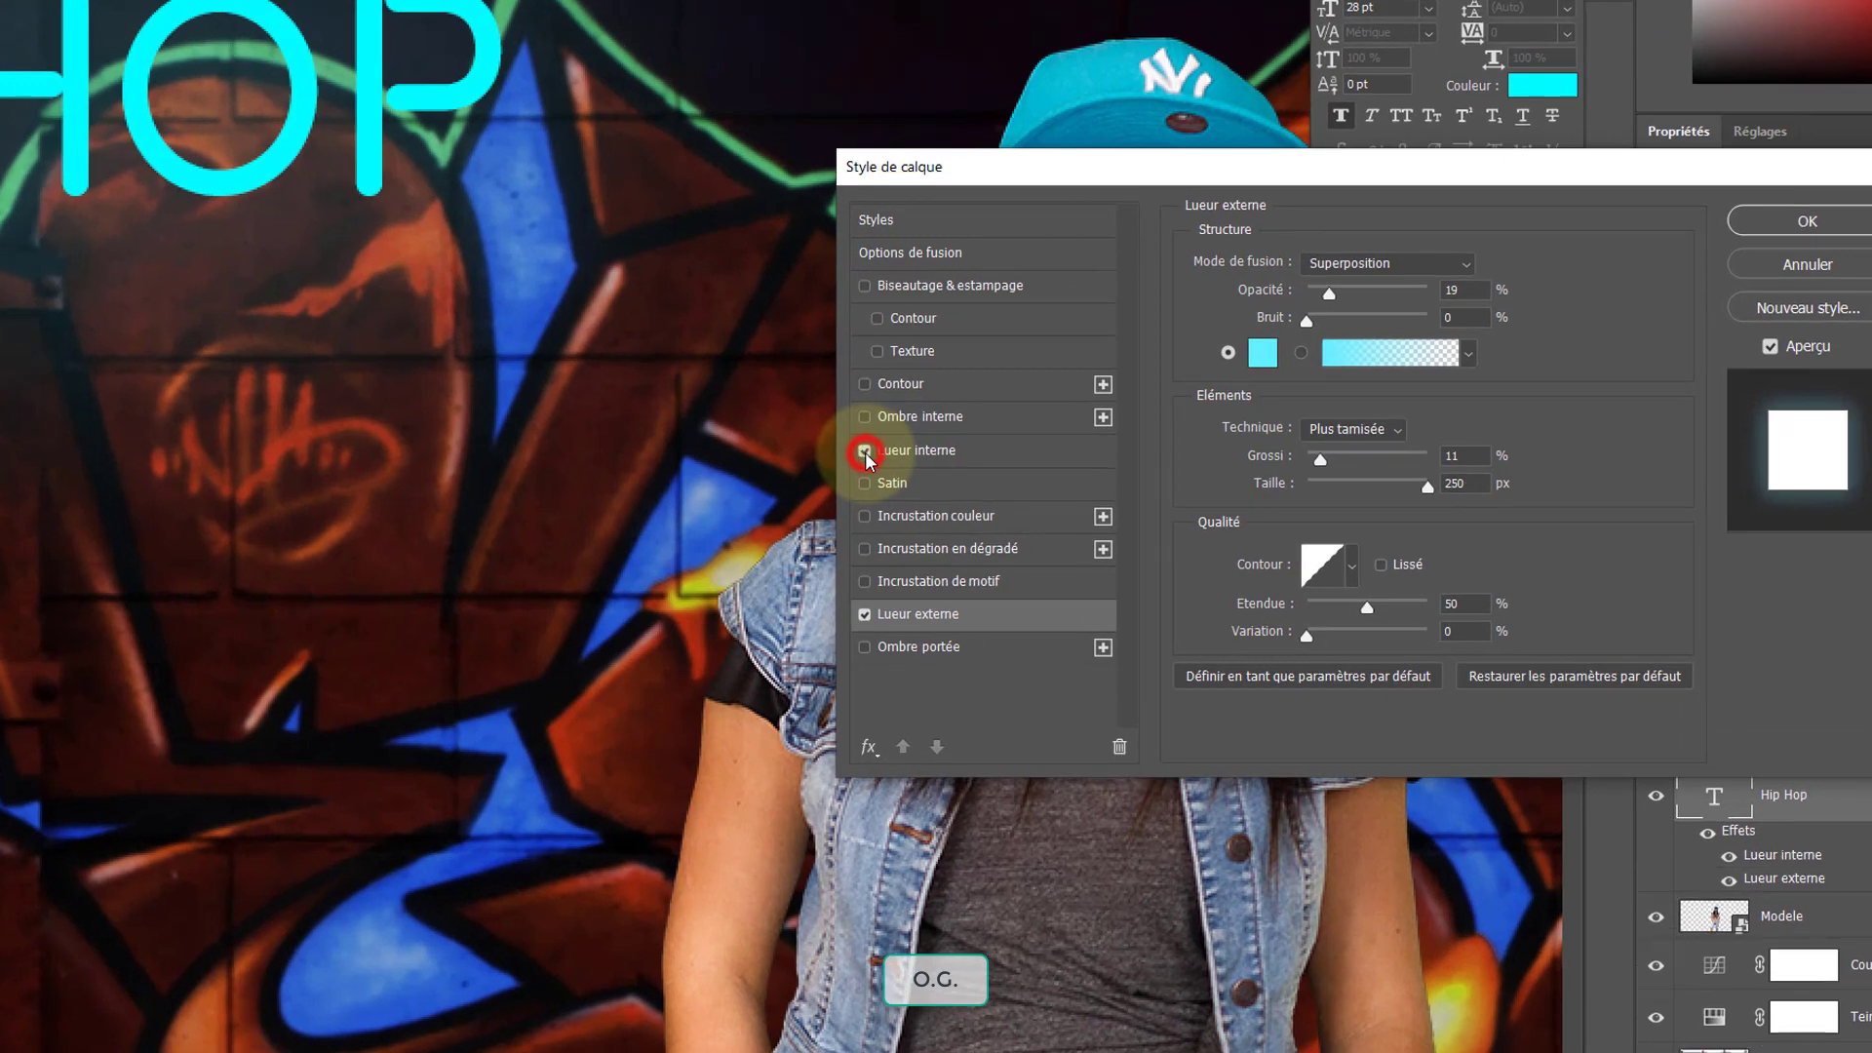
pyautogui.click(914, 453)
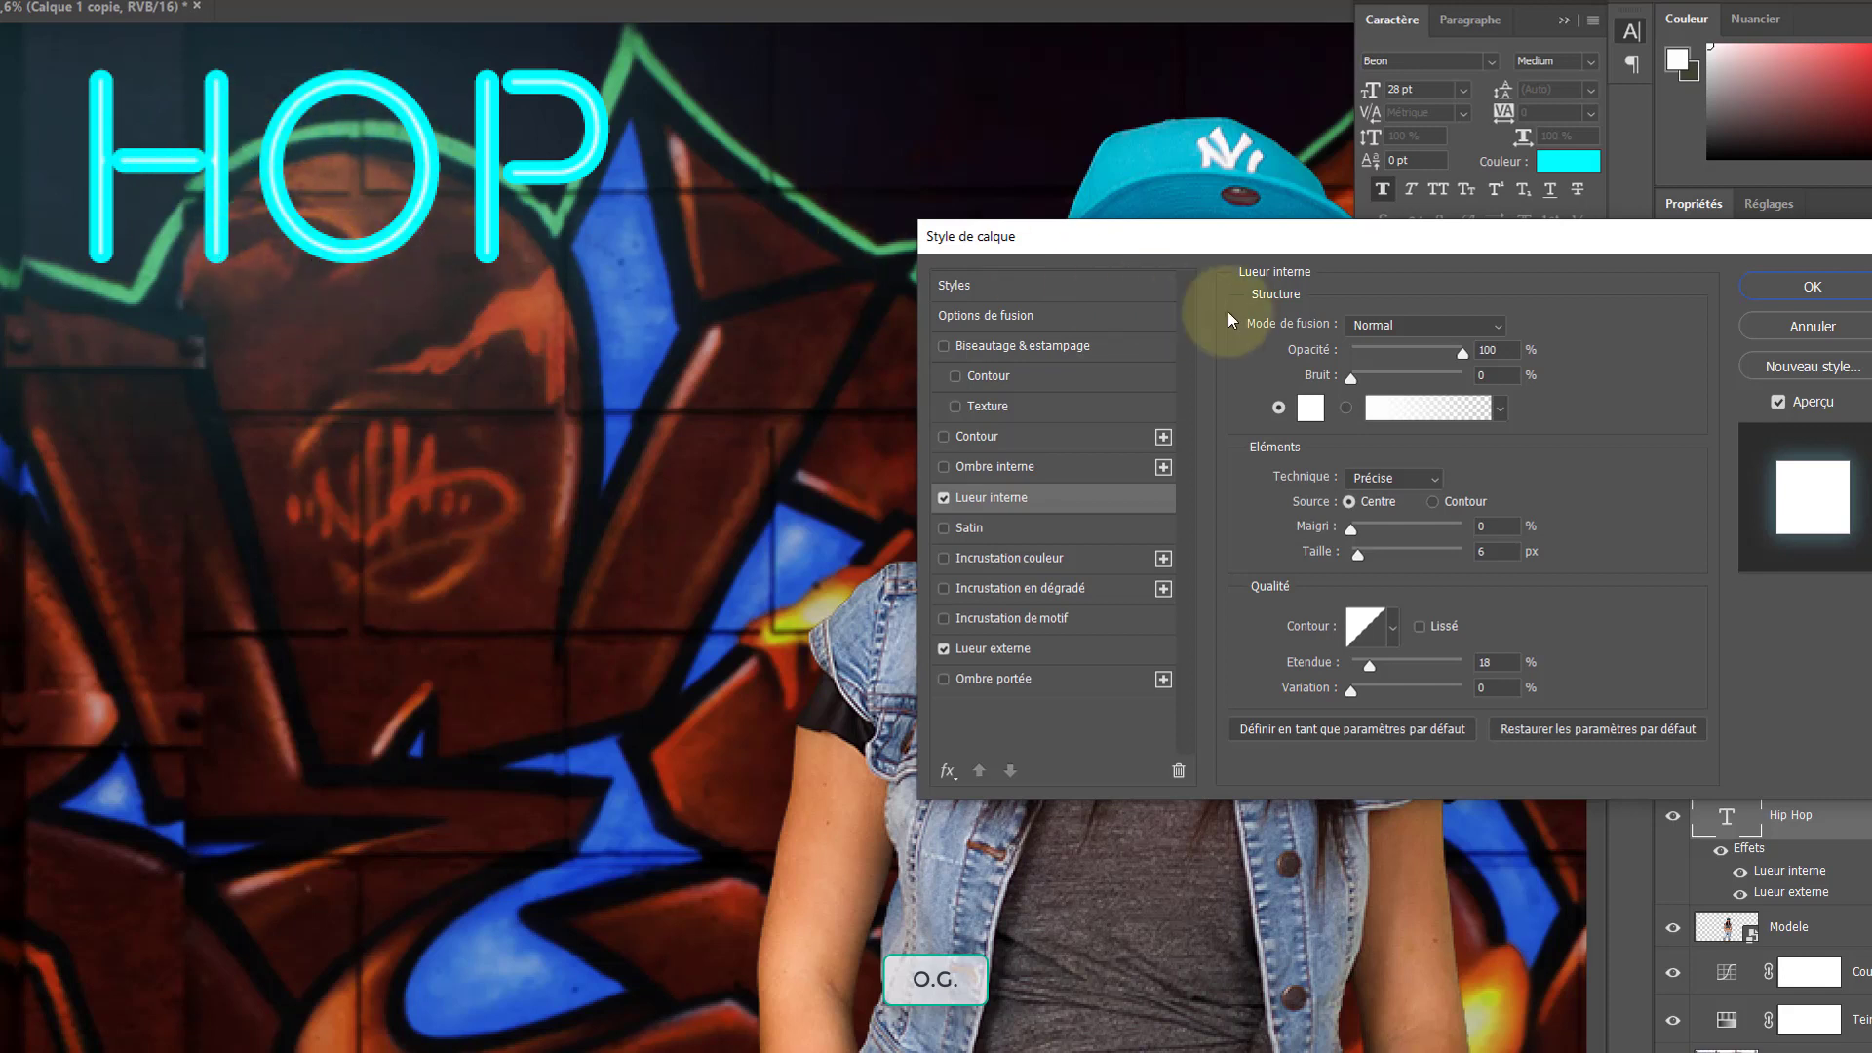
pyautogui.moveTo(1465, 357)
pyautogui.mouseDown()
pyautogui.moveTo(1373, 360)
pyautogui.moveTo(1463, 357)
pyautogui.mouseUp()
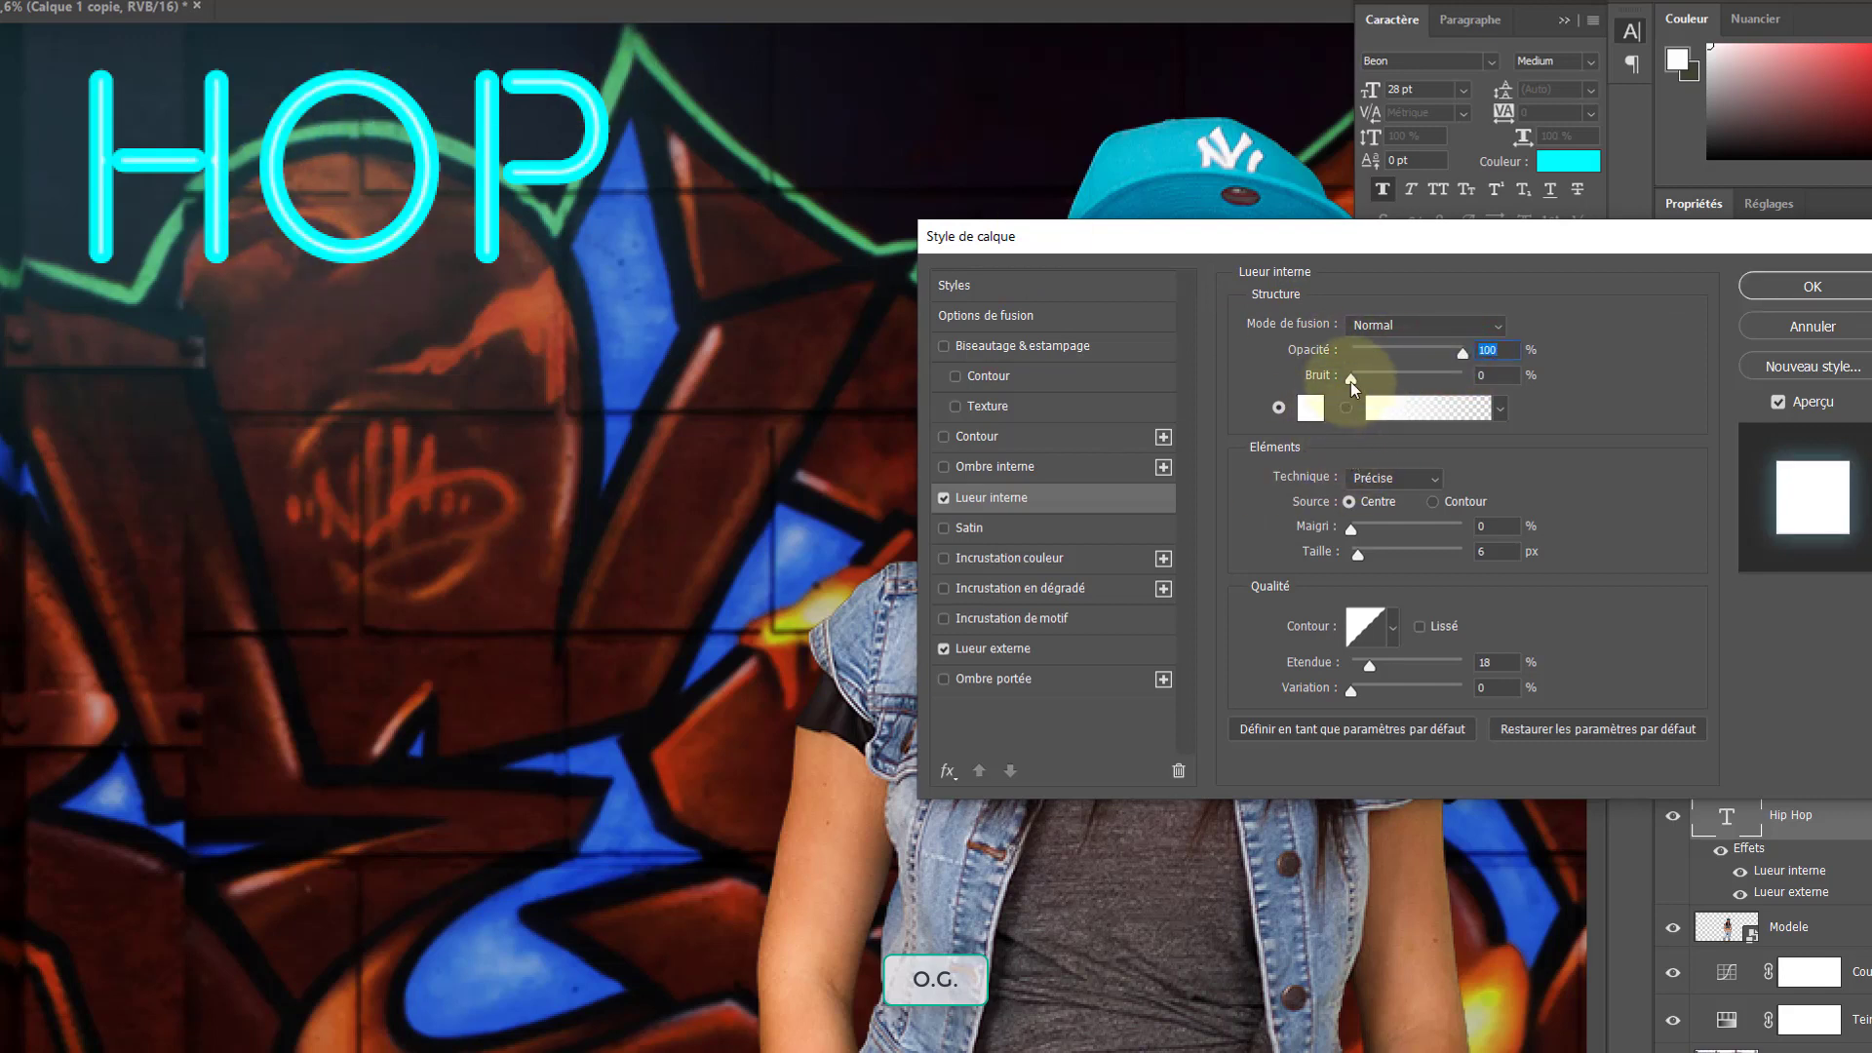
# Set the Lueur interne colour to a near-white with a cyan hue of 185° and apply the layer style
pyautogui.click(1313, 411)
pyautogui.moveTo(861, 156); pyautogui.dragTo(716, 50)
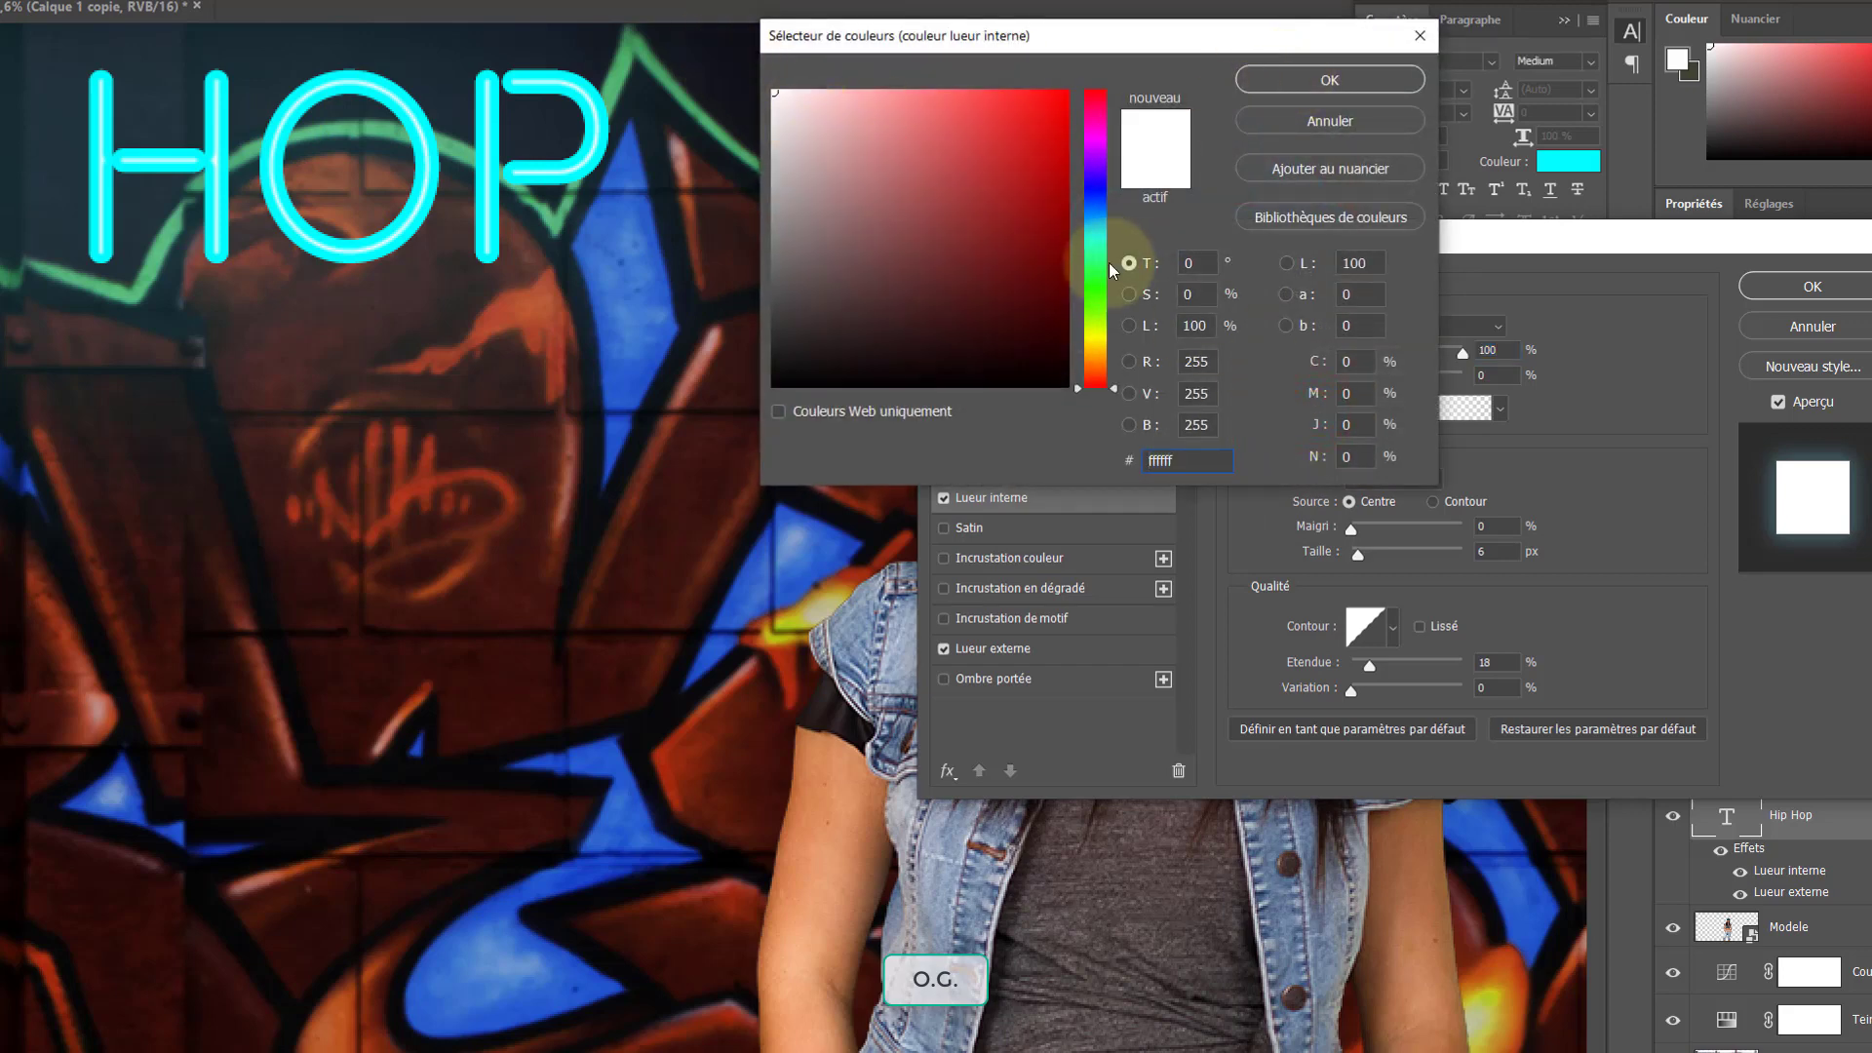
pyautogui.click(1096, 235)
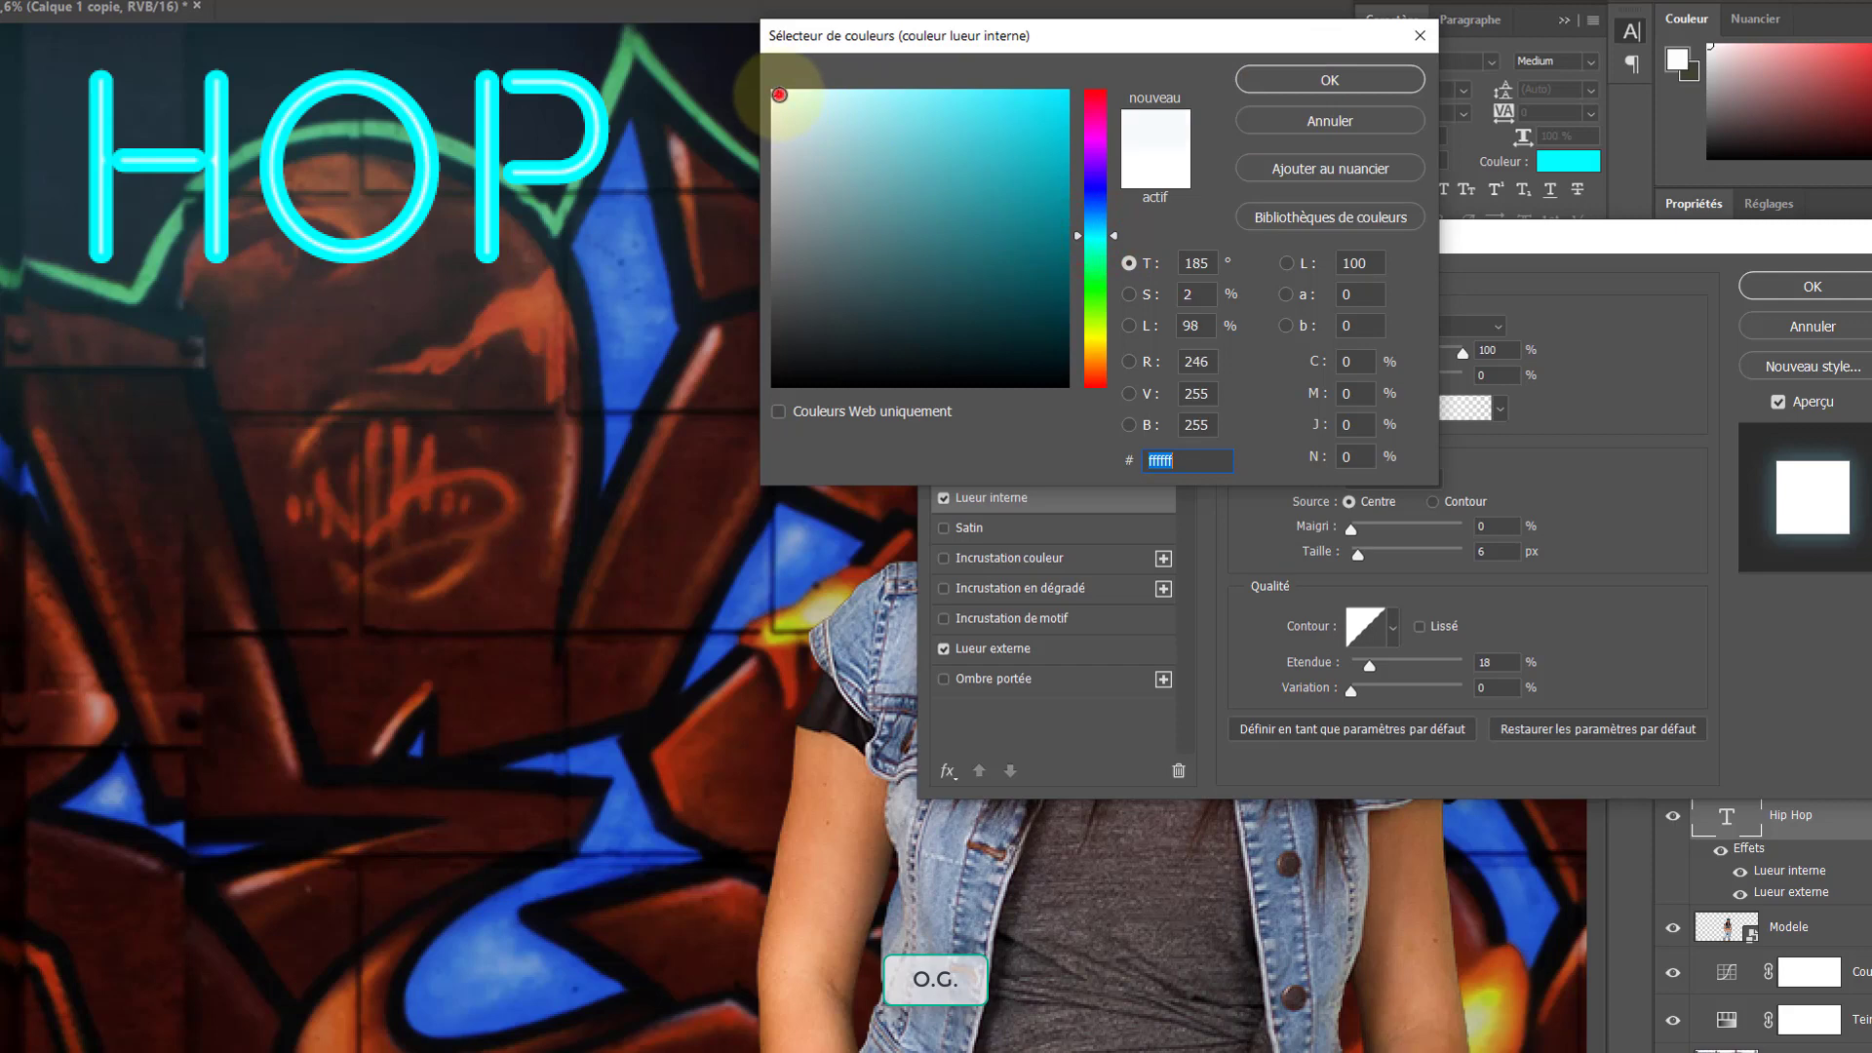
pyautogui.click(1276, 76)
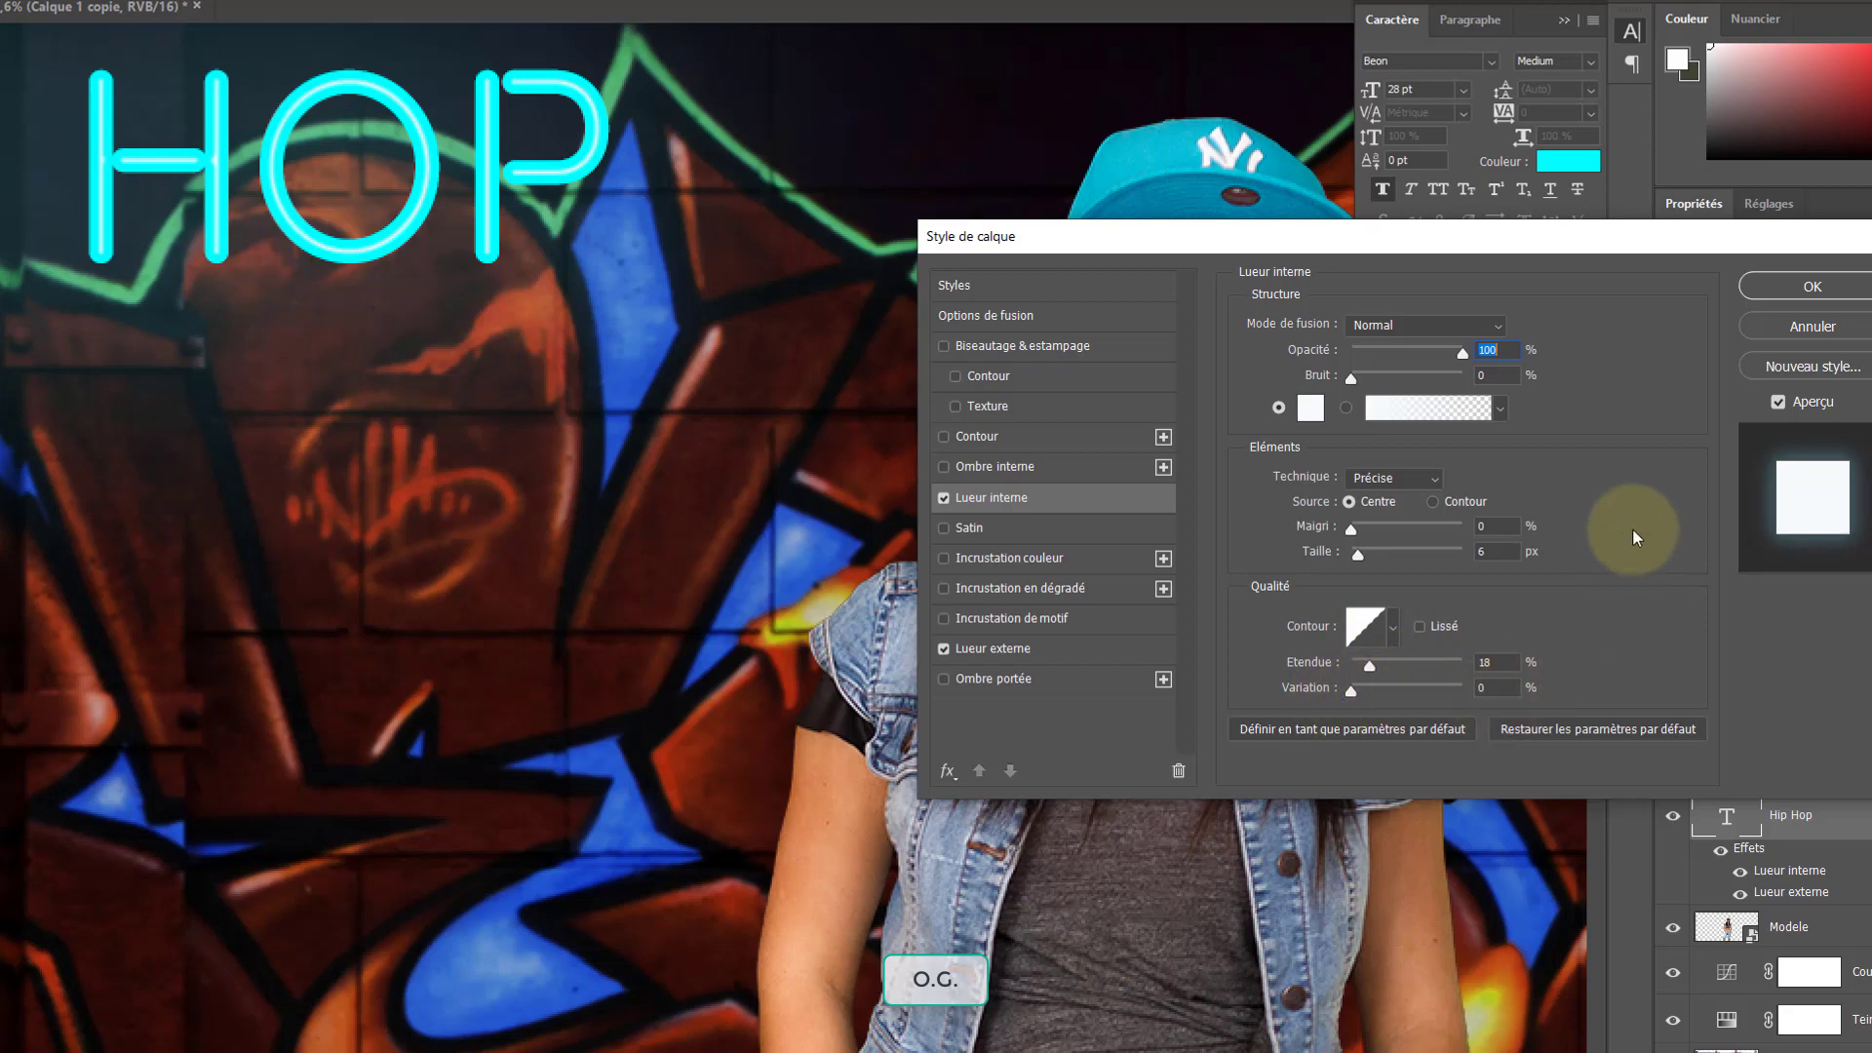
pyautogui.click(1813, 286)
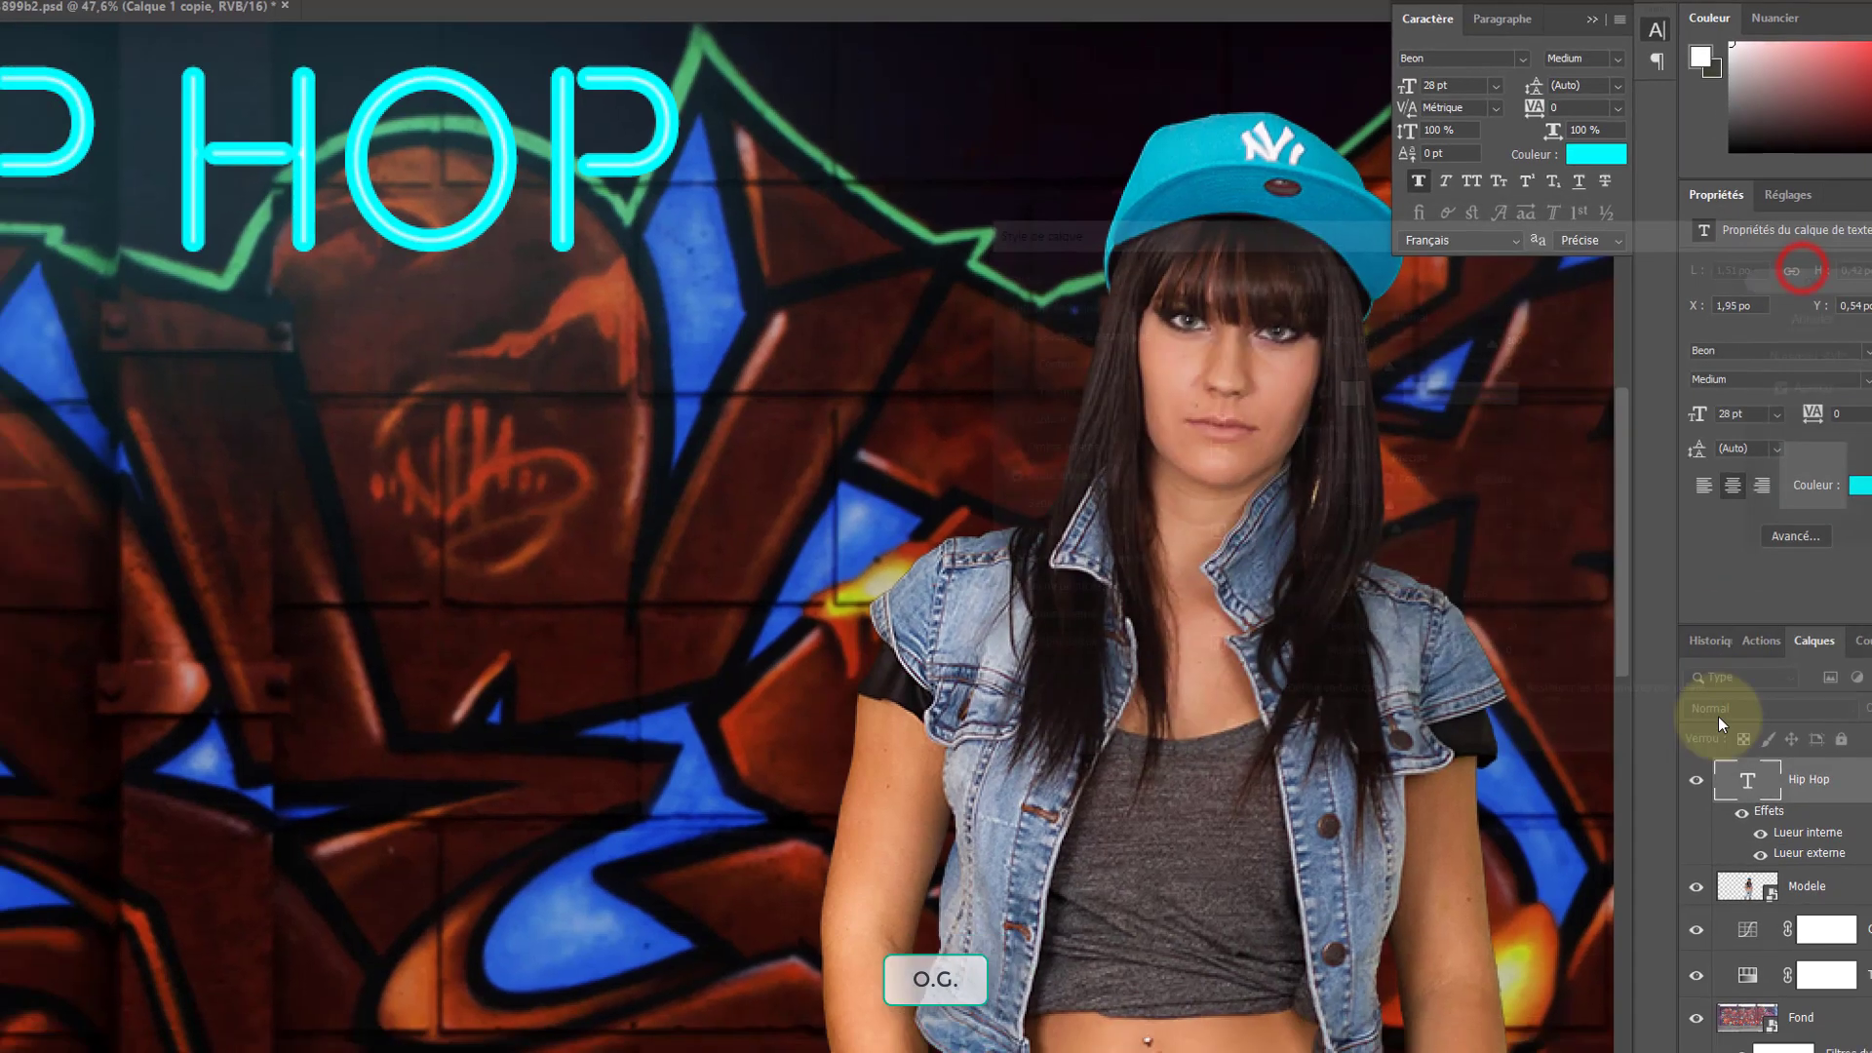
# Compare the composition with and without the Hip Hop text layer
pyautogui.click(1696, 780)
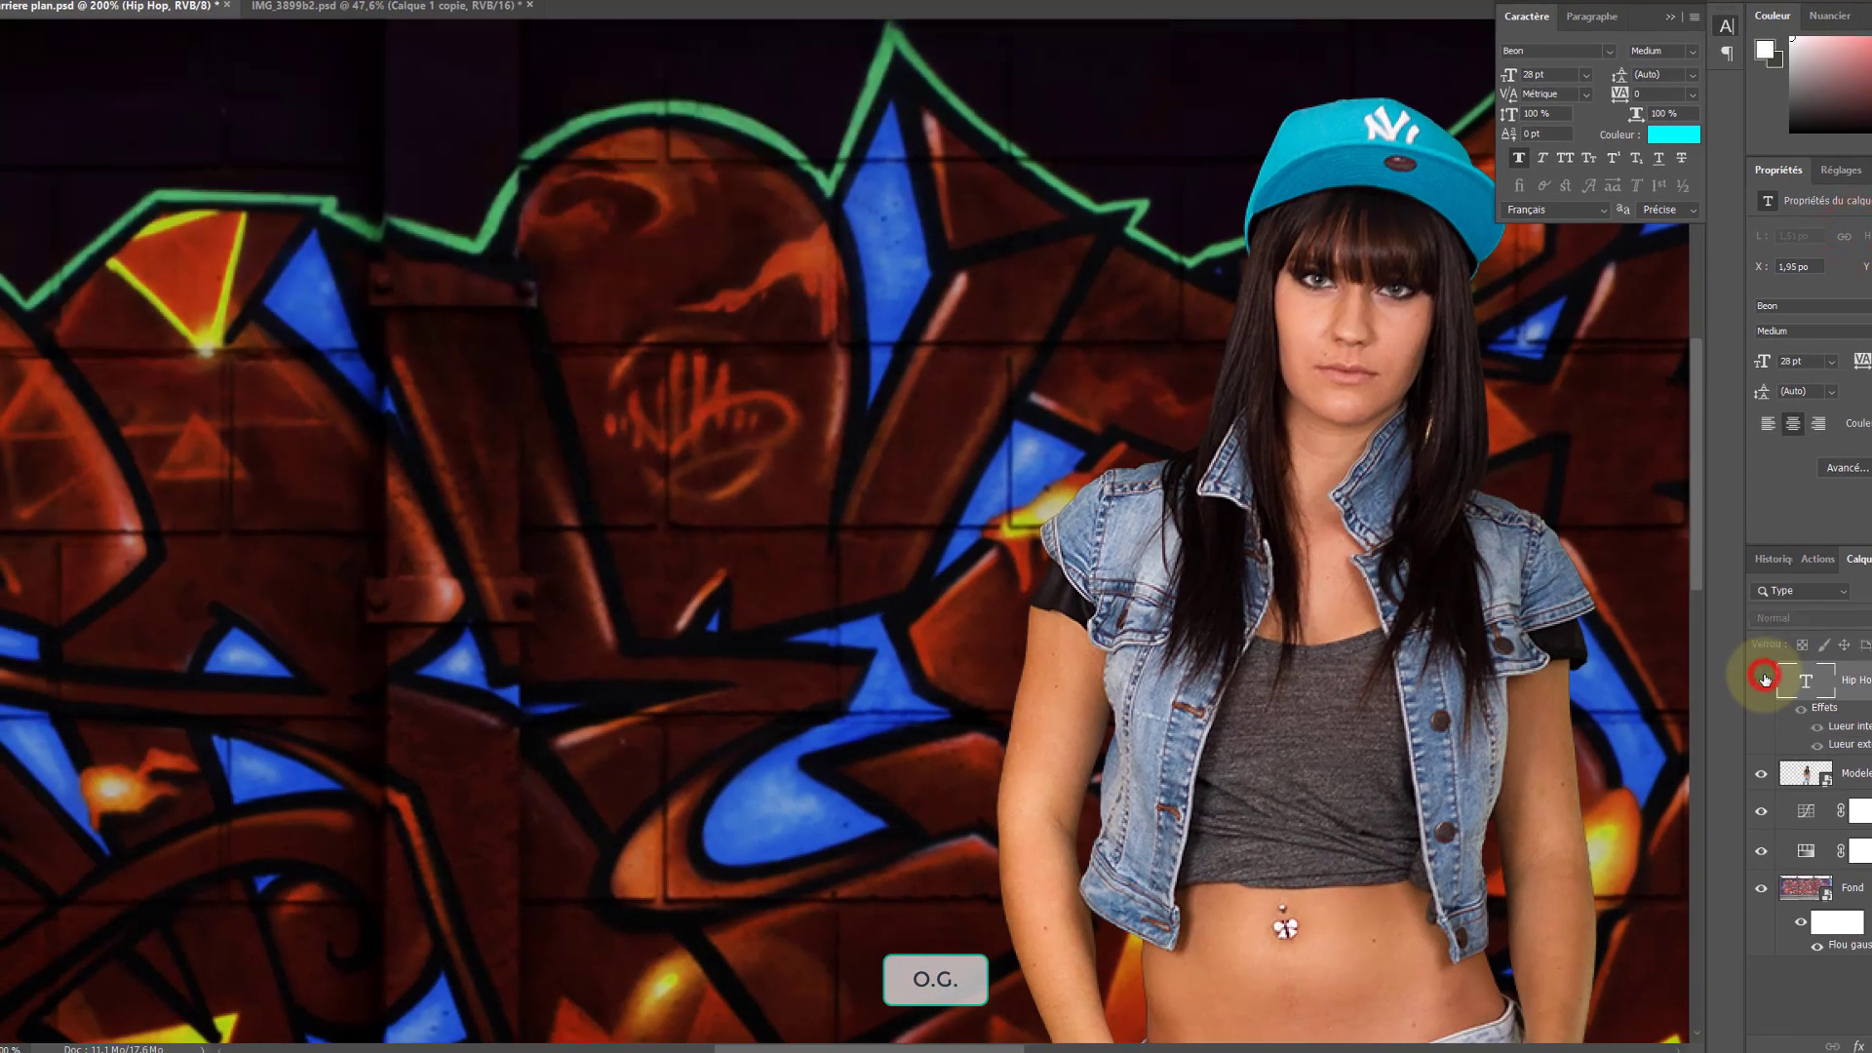
pyautogui.click(1762, 677)
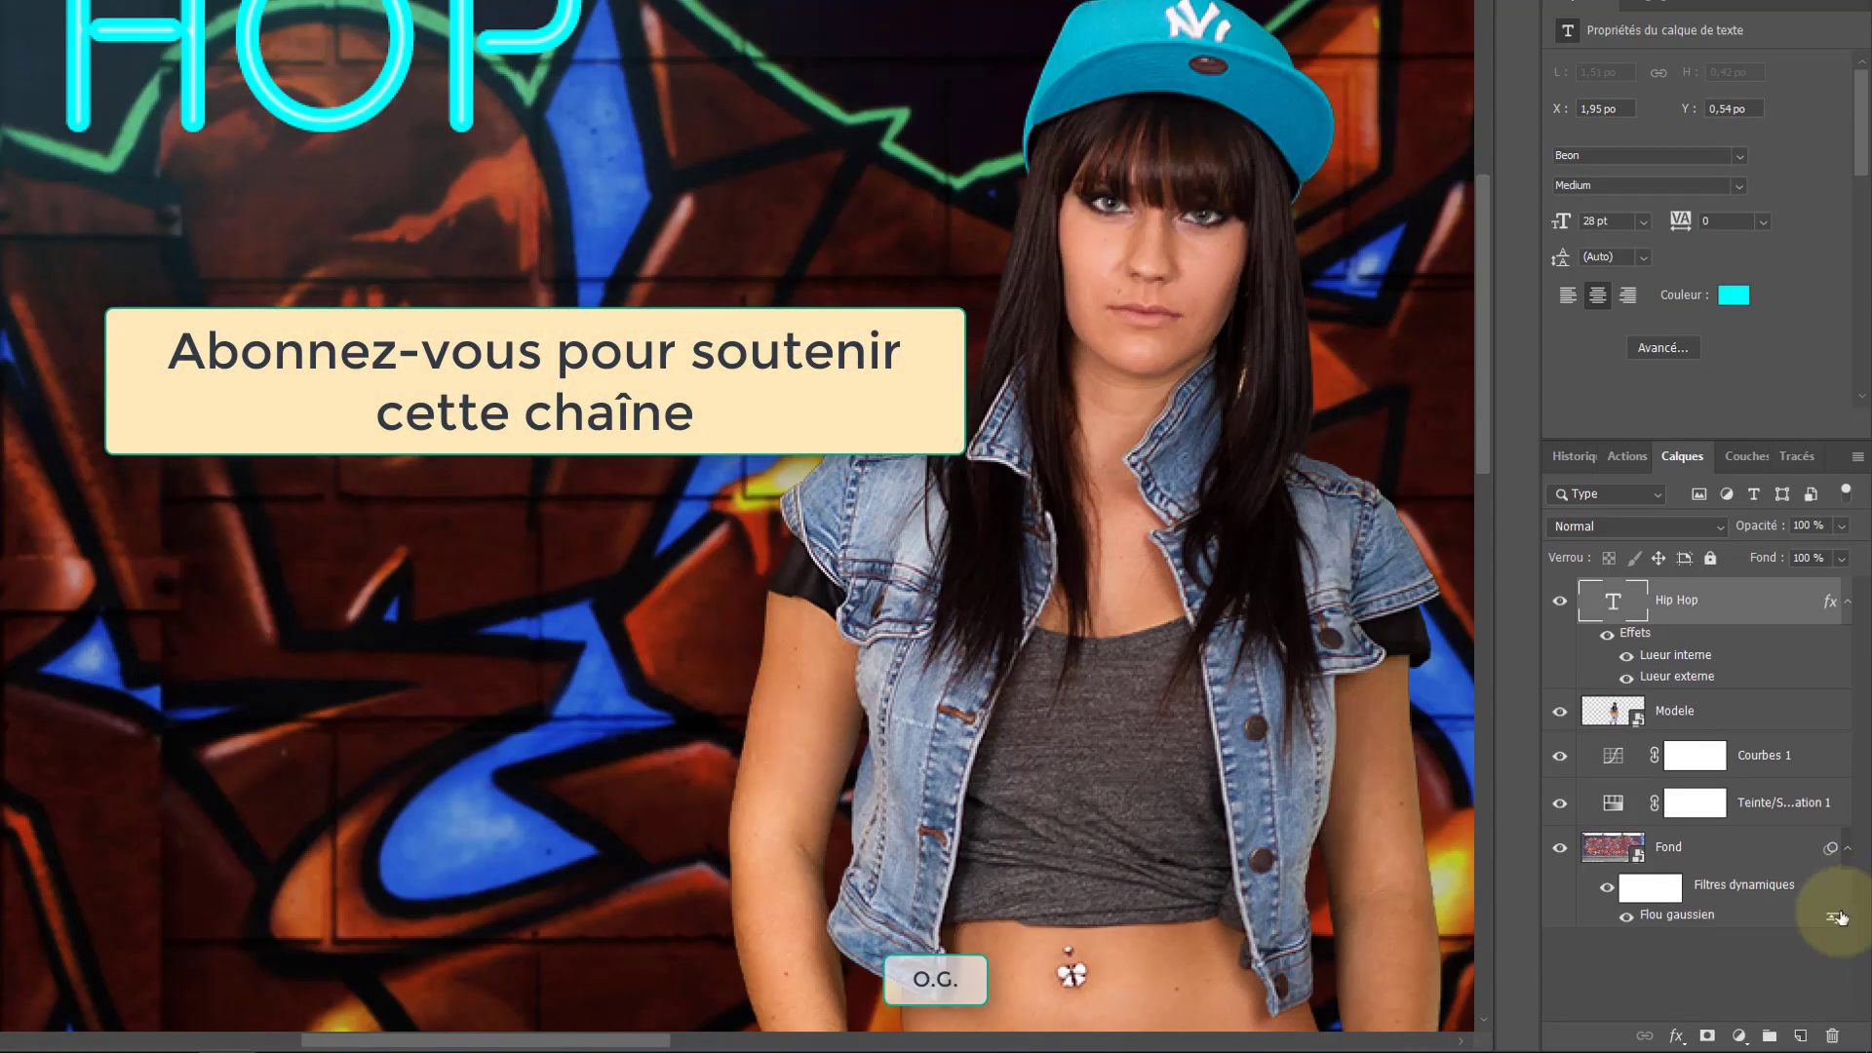
# Add a new layer above the Hip Hop text and ready a soft 122 px cyan brush with 0 % hardness
pyautogui.click(1702, 602)
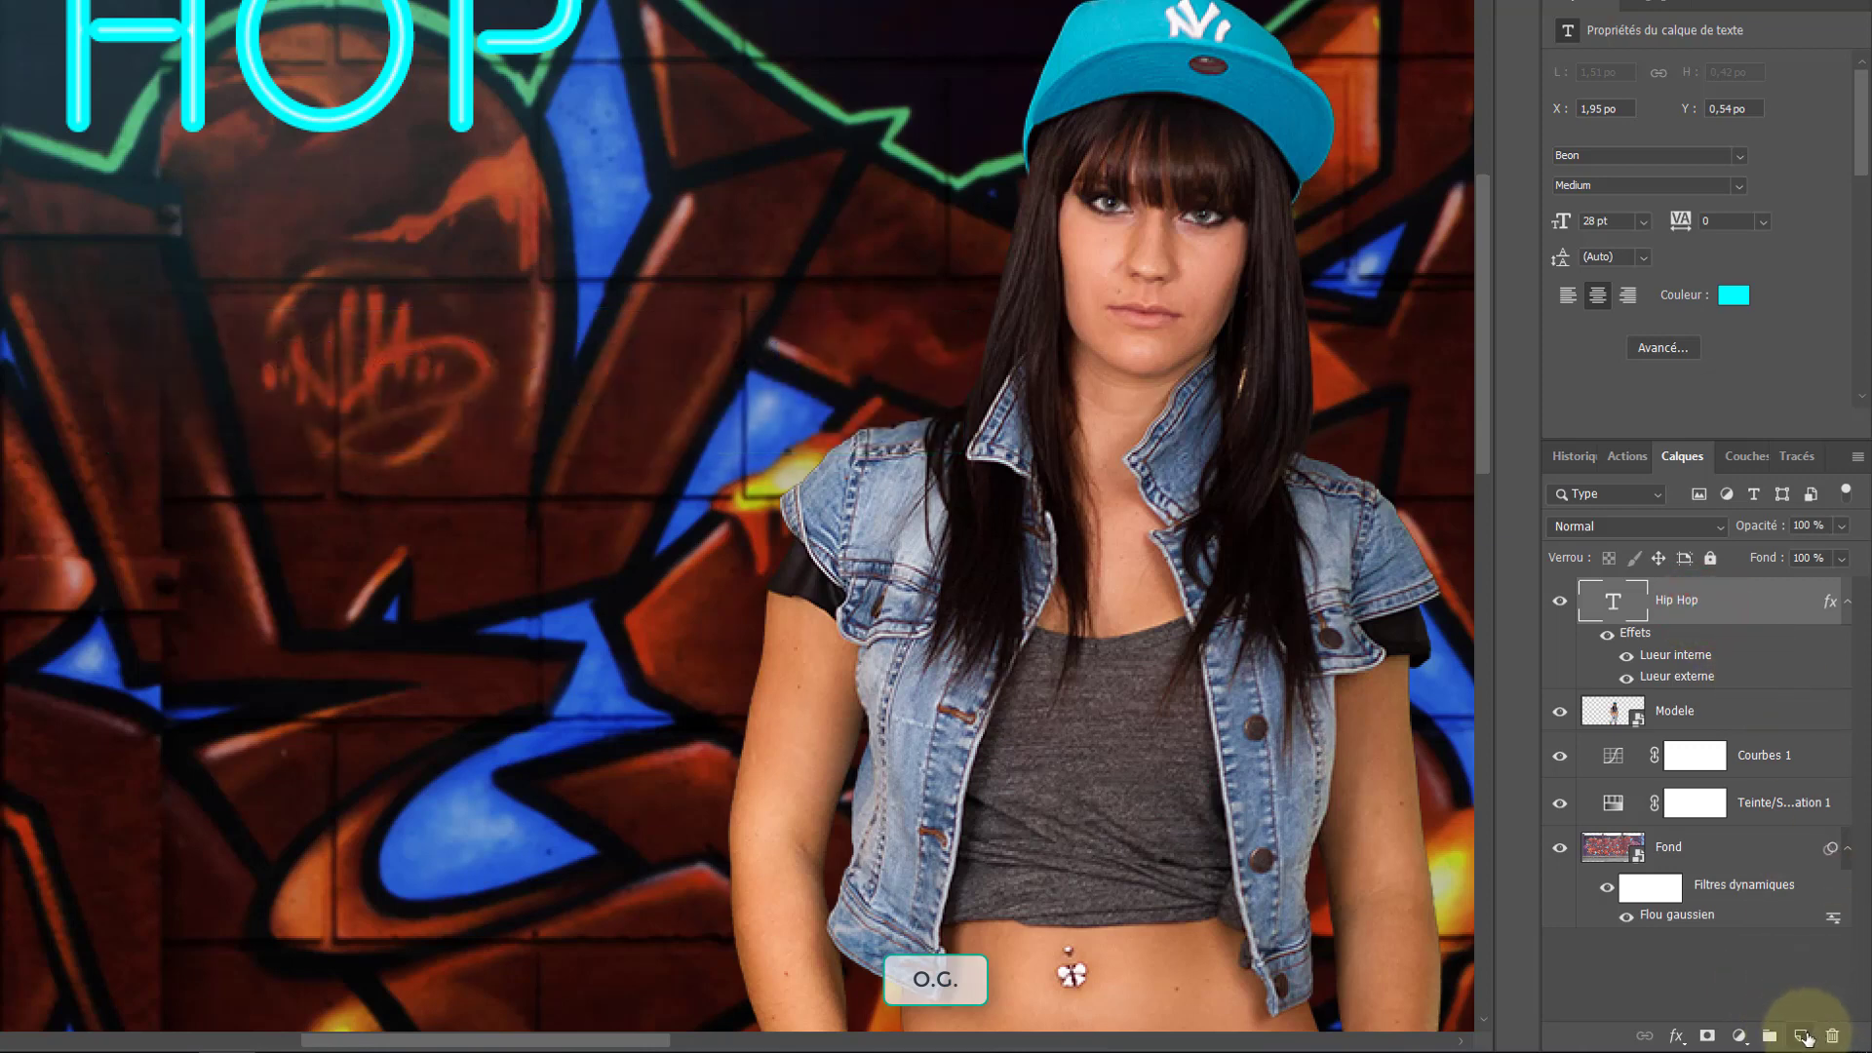
pyautogui.click(1804, 1036)
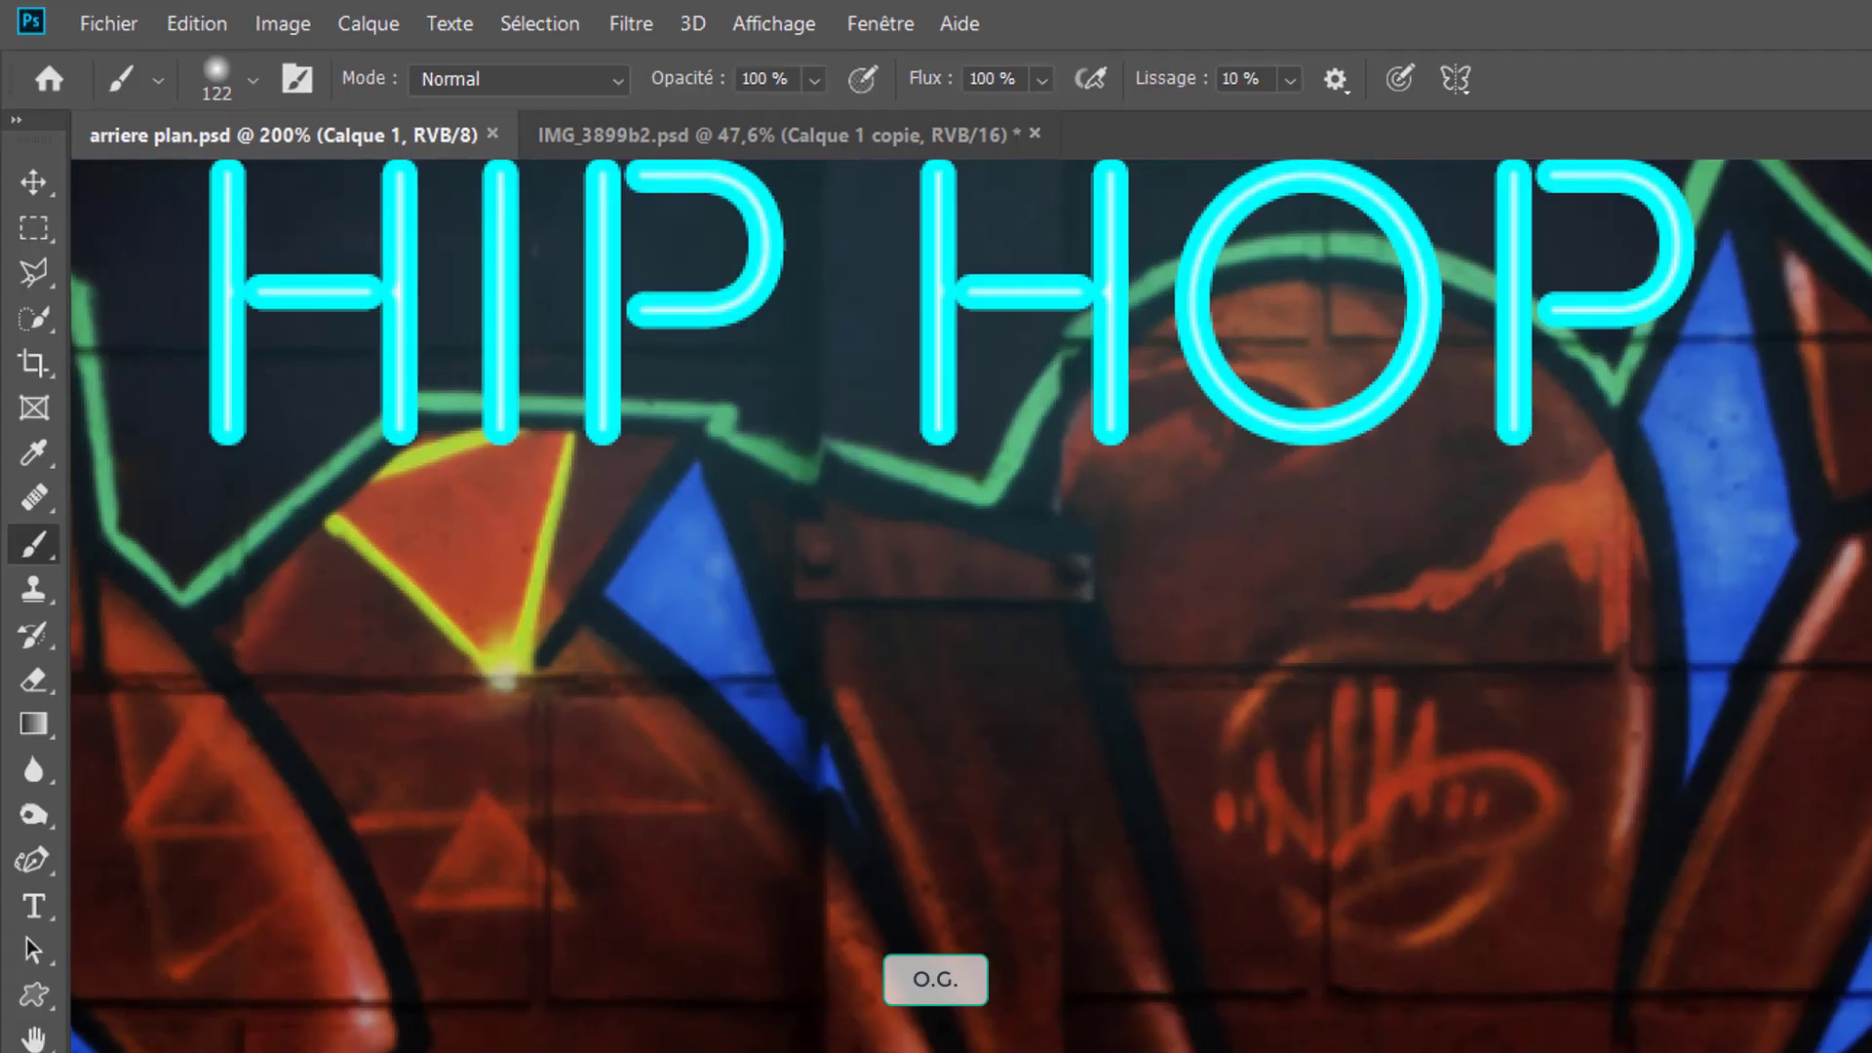
pyautogui.click(253, 82)
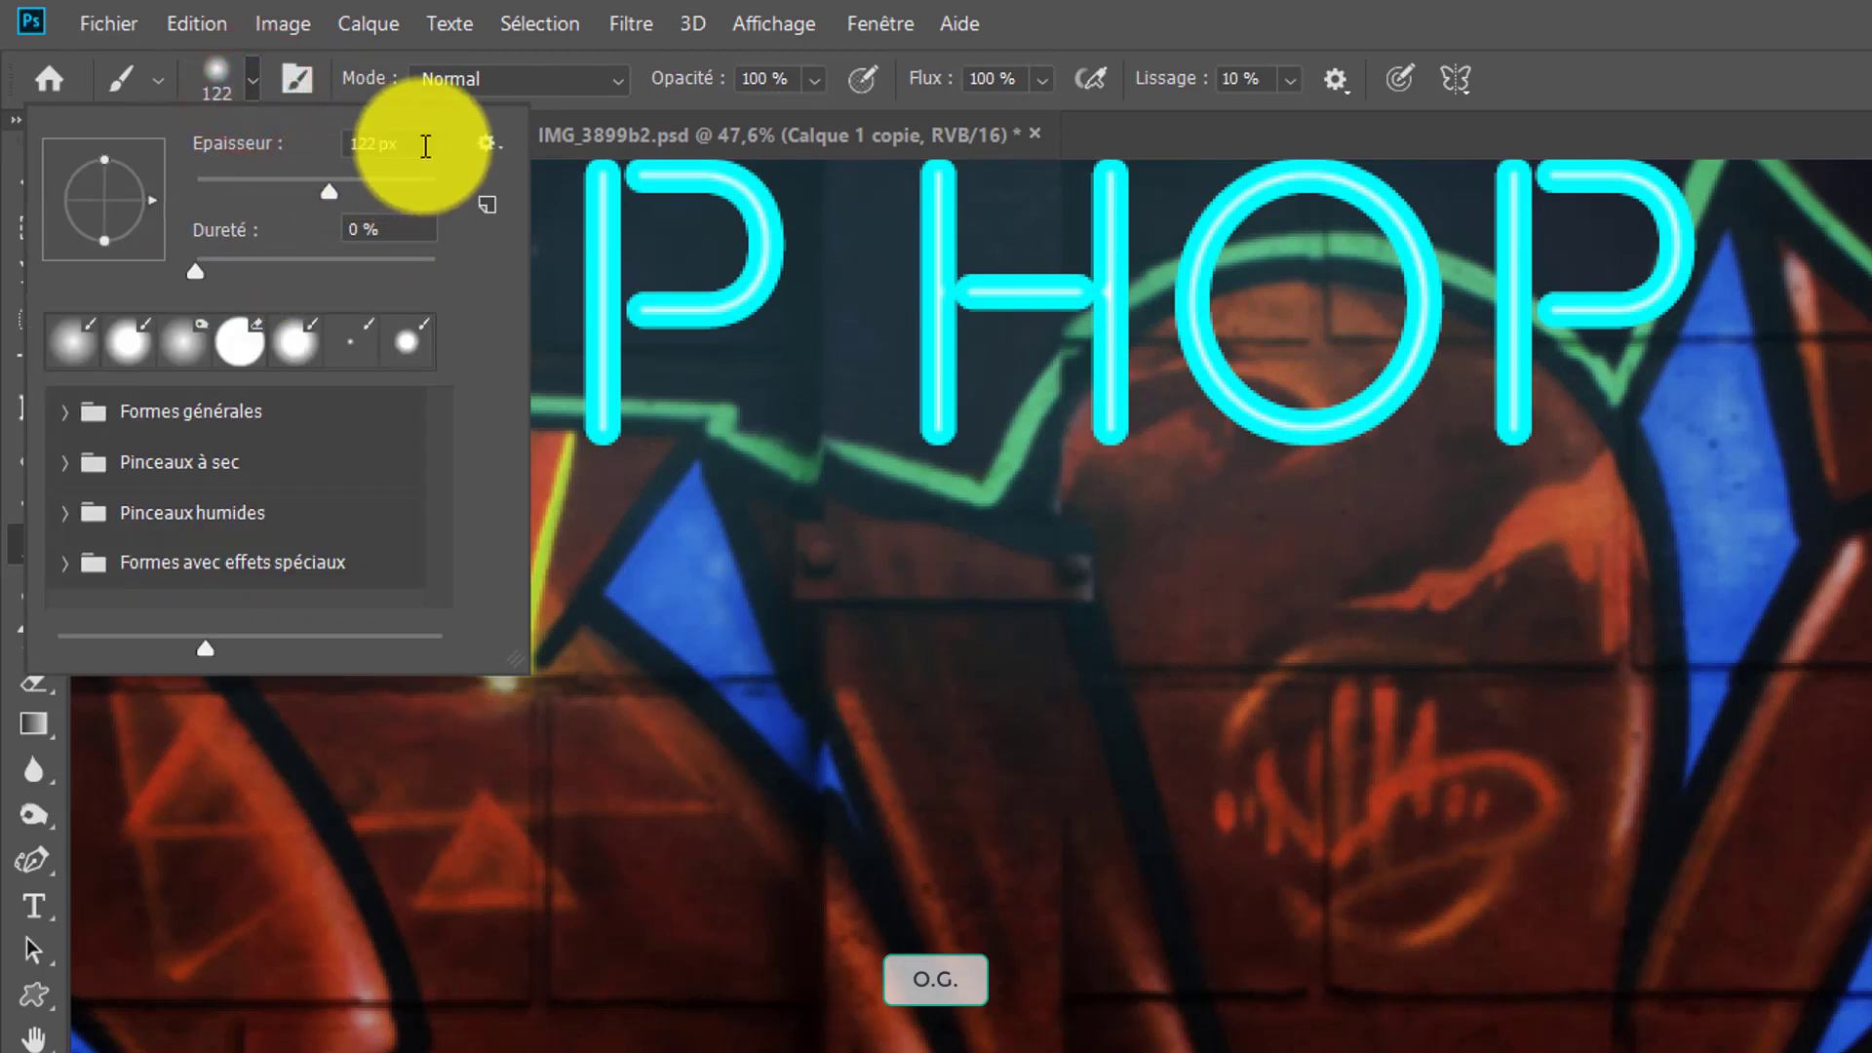
pyautogui.click(1863, 39)
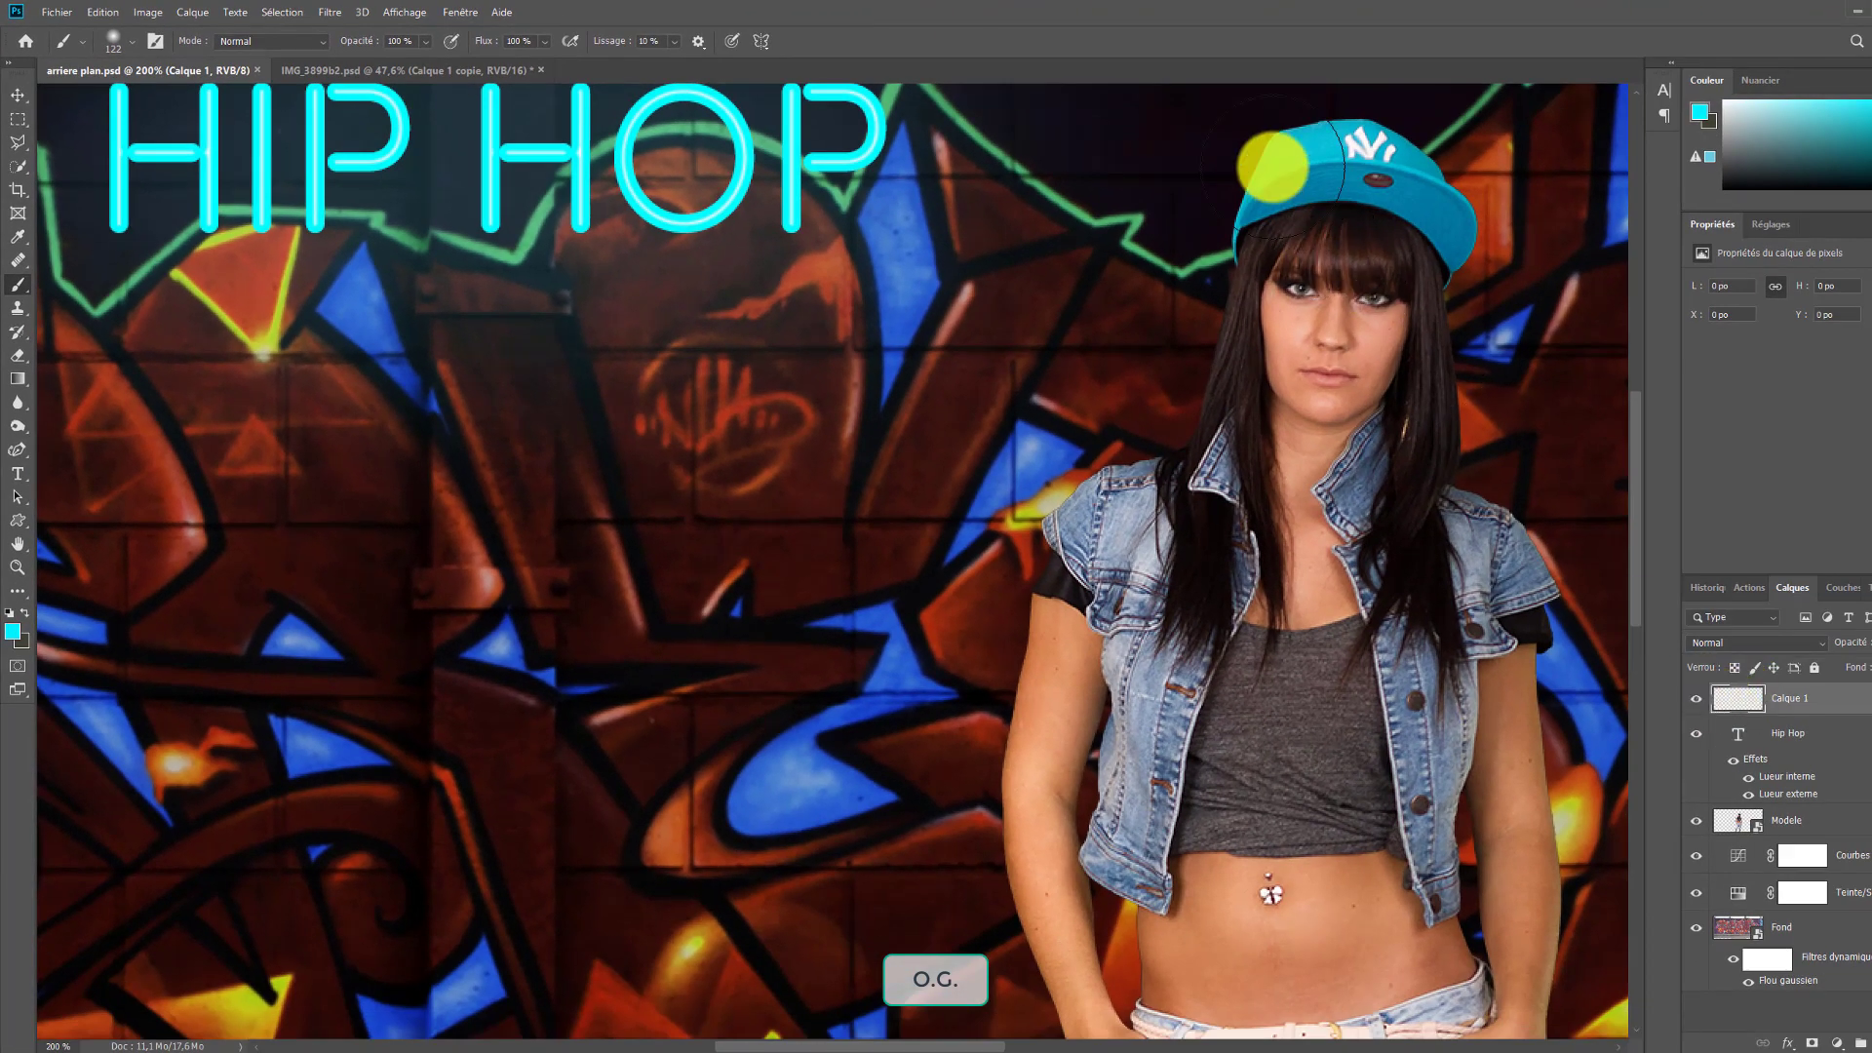
# Paint a broad soft cyan band down the model's side facing the neon text, from the cap to the lower legs
pyautogui.moveTo(1270, 166)
pyautogui.mouseDown()
pyautogui.moveTo(1222, 383)
pyautogui.moveTo(1200, 419)
pyautogui.moveTo(1071, 490)
pyautogui.moveTo(1044, 547)
pyautogui.moveTo(1009, 781)
pyautogui.moveTo(1027, 961)
pyautogui.mouseUp()
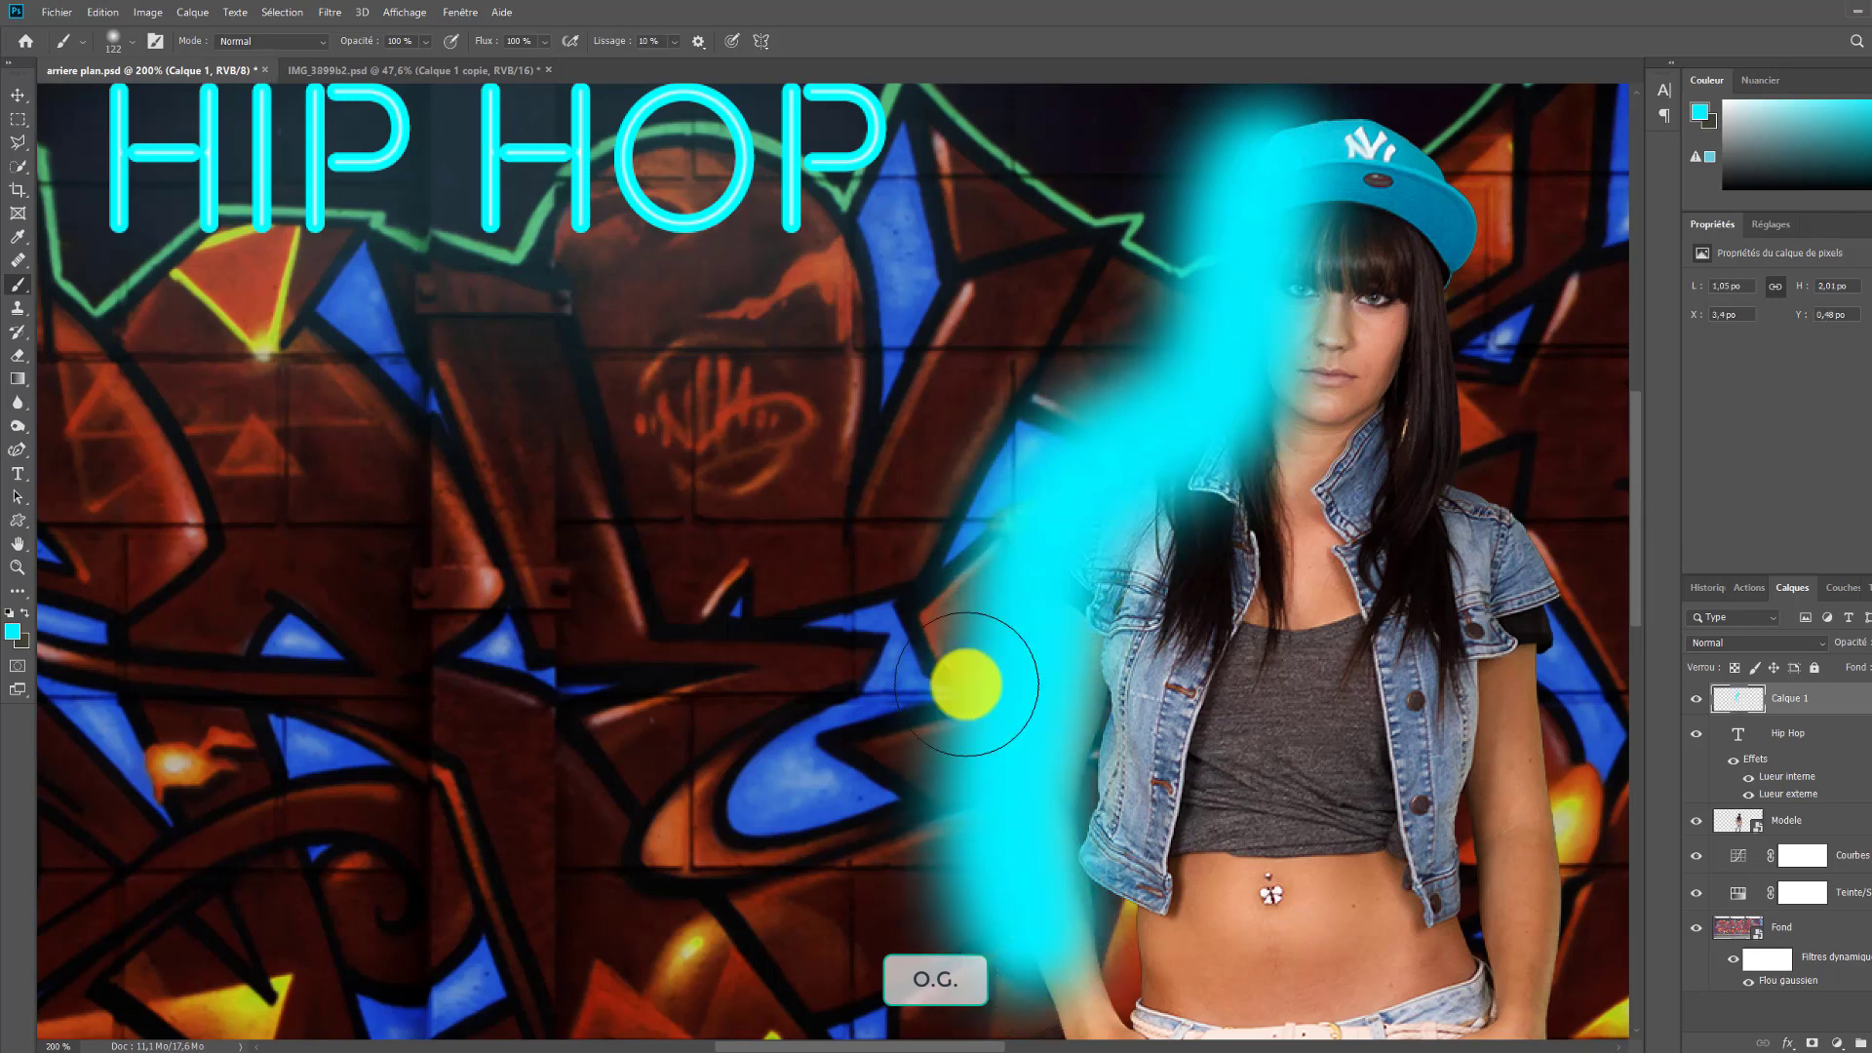
pyautogui.moveTo(826, 621); pyautogui.dragTo(818, 393)
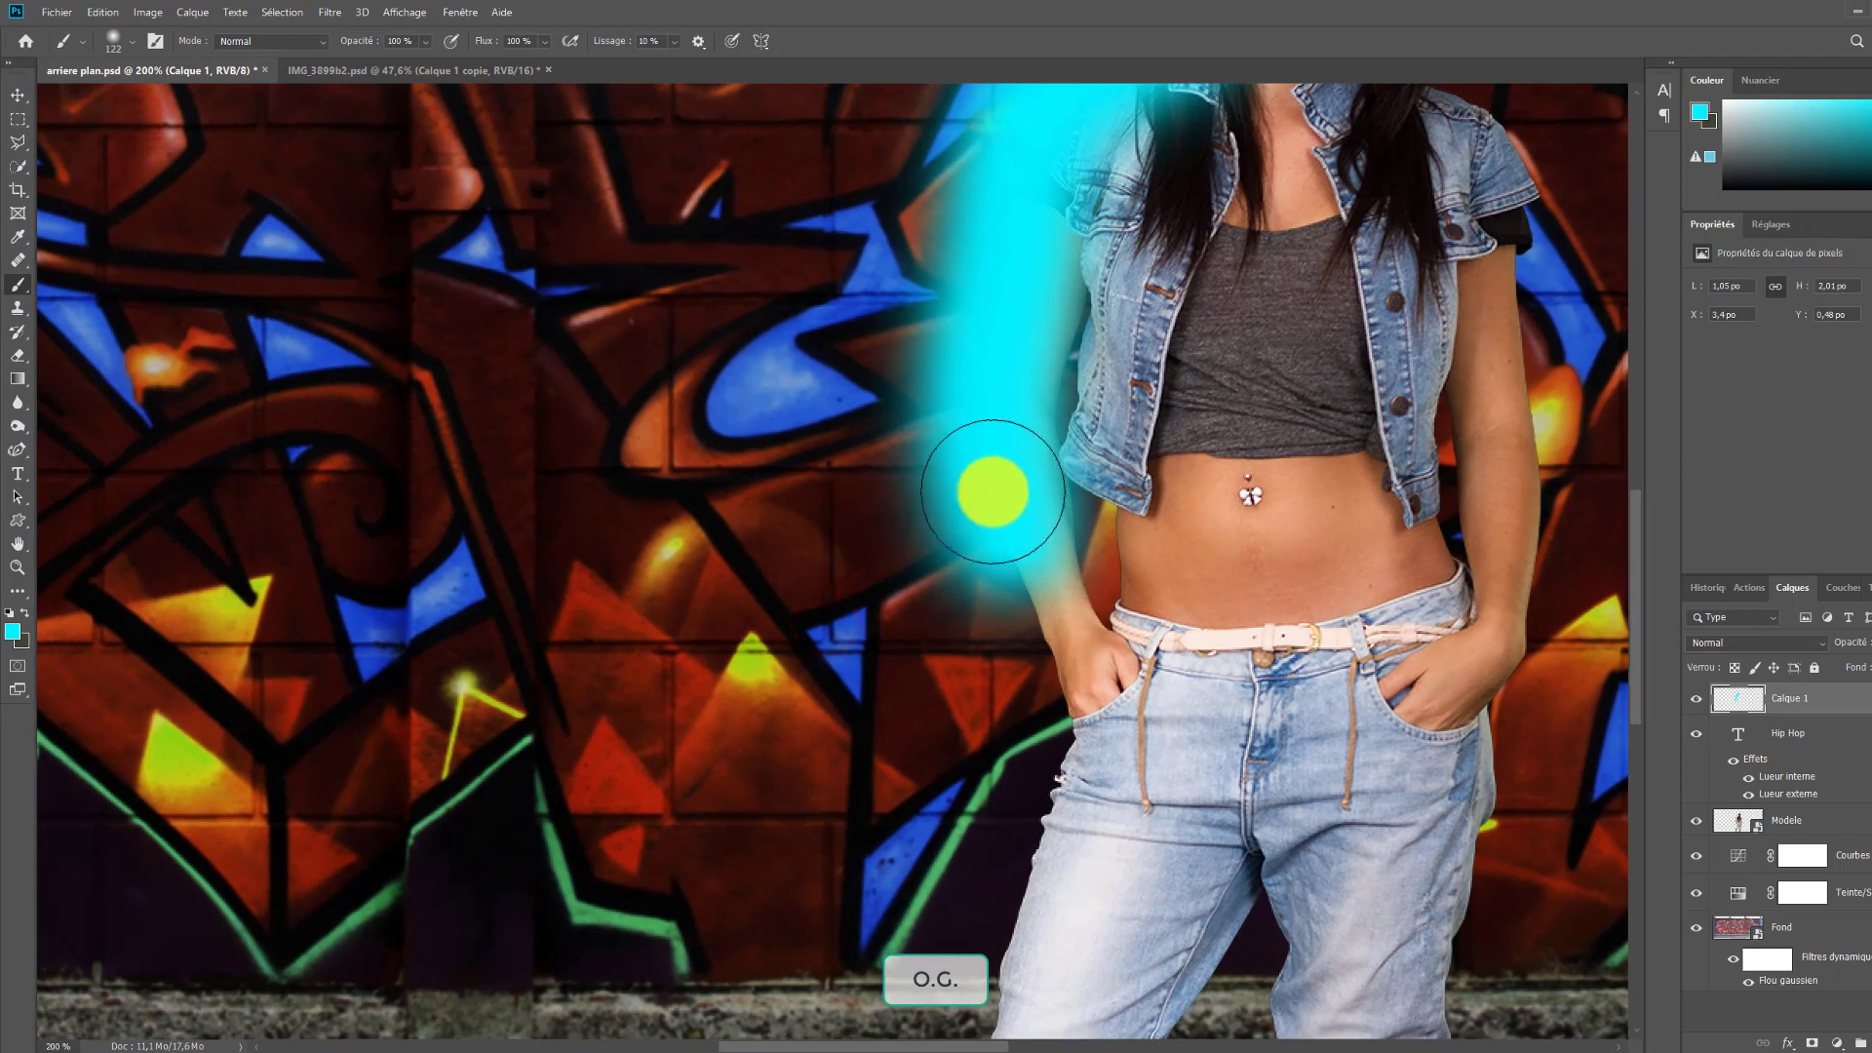
pyautogui.moveTo(990, 514)
pyautogui.mouseDown()
pyautogui.moveTo(1020, 805)
pyautogui.moveTo(967, 1032)
pyautogui.mouseUp()
pyautogui.moveTo(794, 747); pyautogui.dragTo(758, 308)
pyautogui.moveTo(951, 576); pyautogui.dragTo(884, 954)
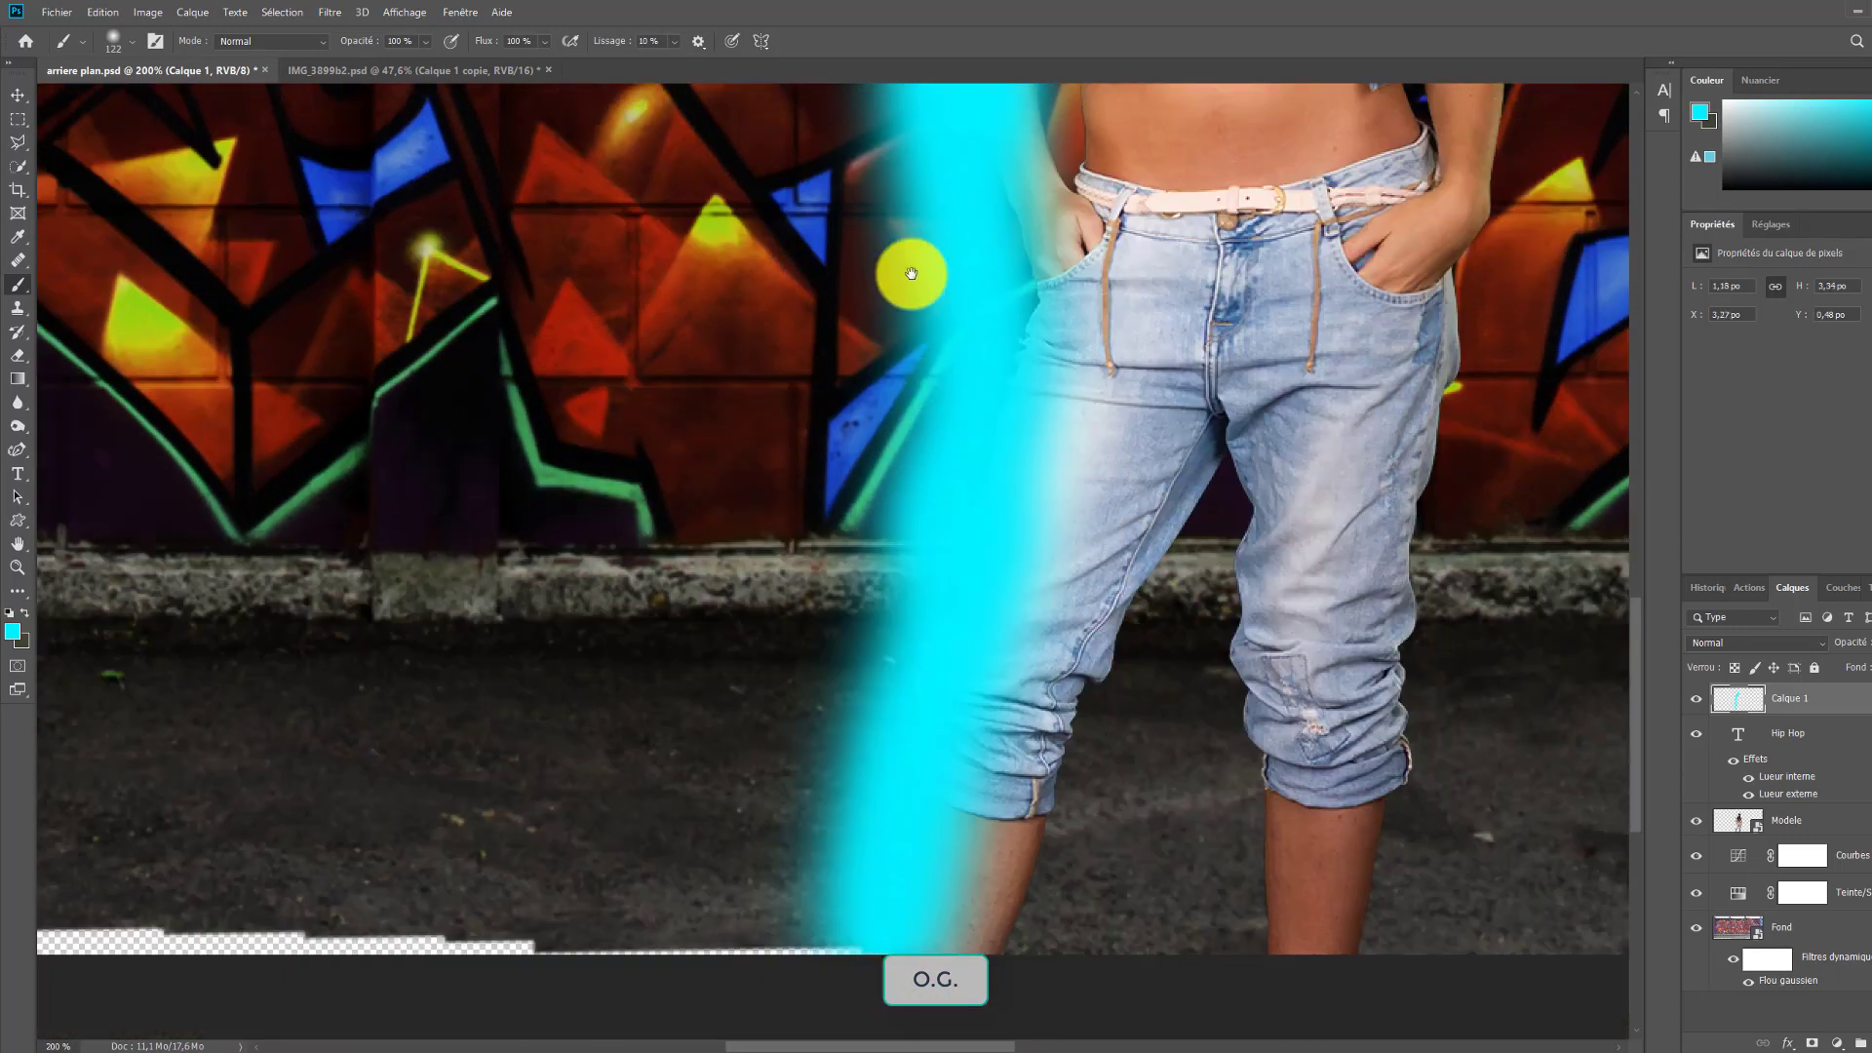
pyautogui.moveTo(840, 191); pyautogui.dragTo(629, 1043)
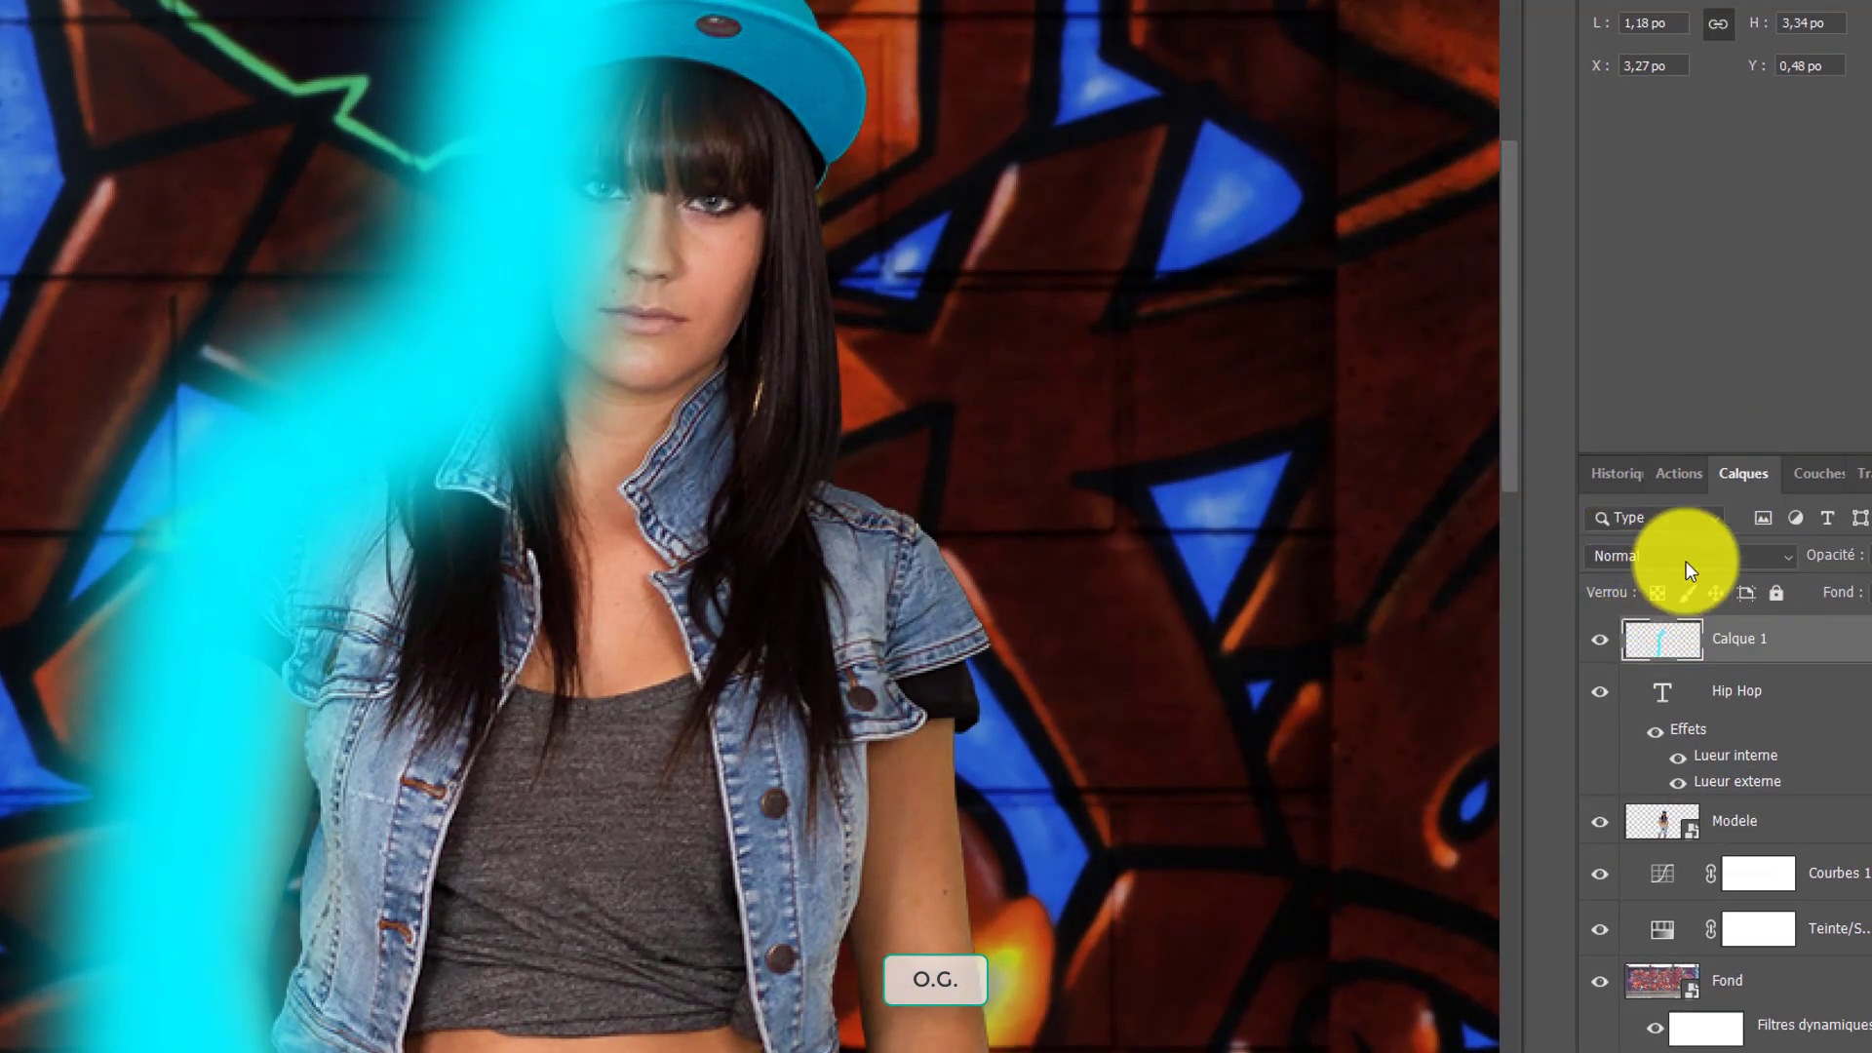
# Blend Calque 1 in Lumière tamisée mode at 44 % opacity and compare the image with and without it
pyautogui.click(1658, 557)
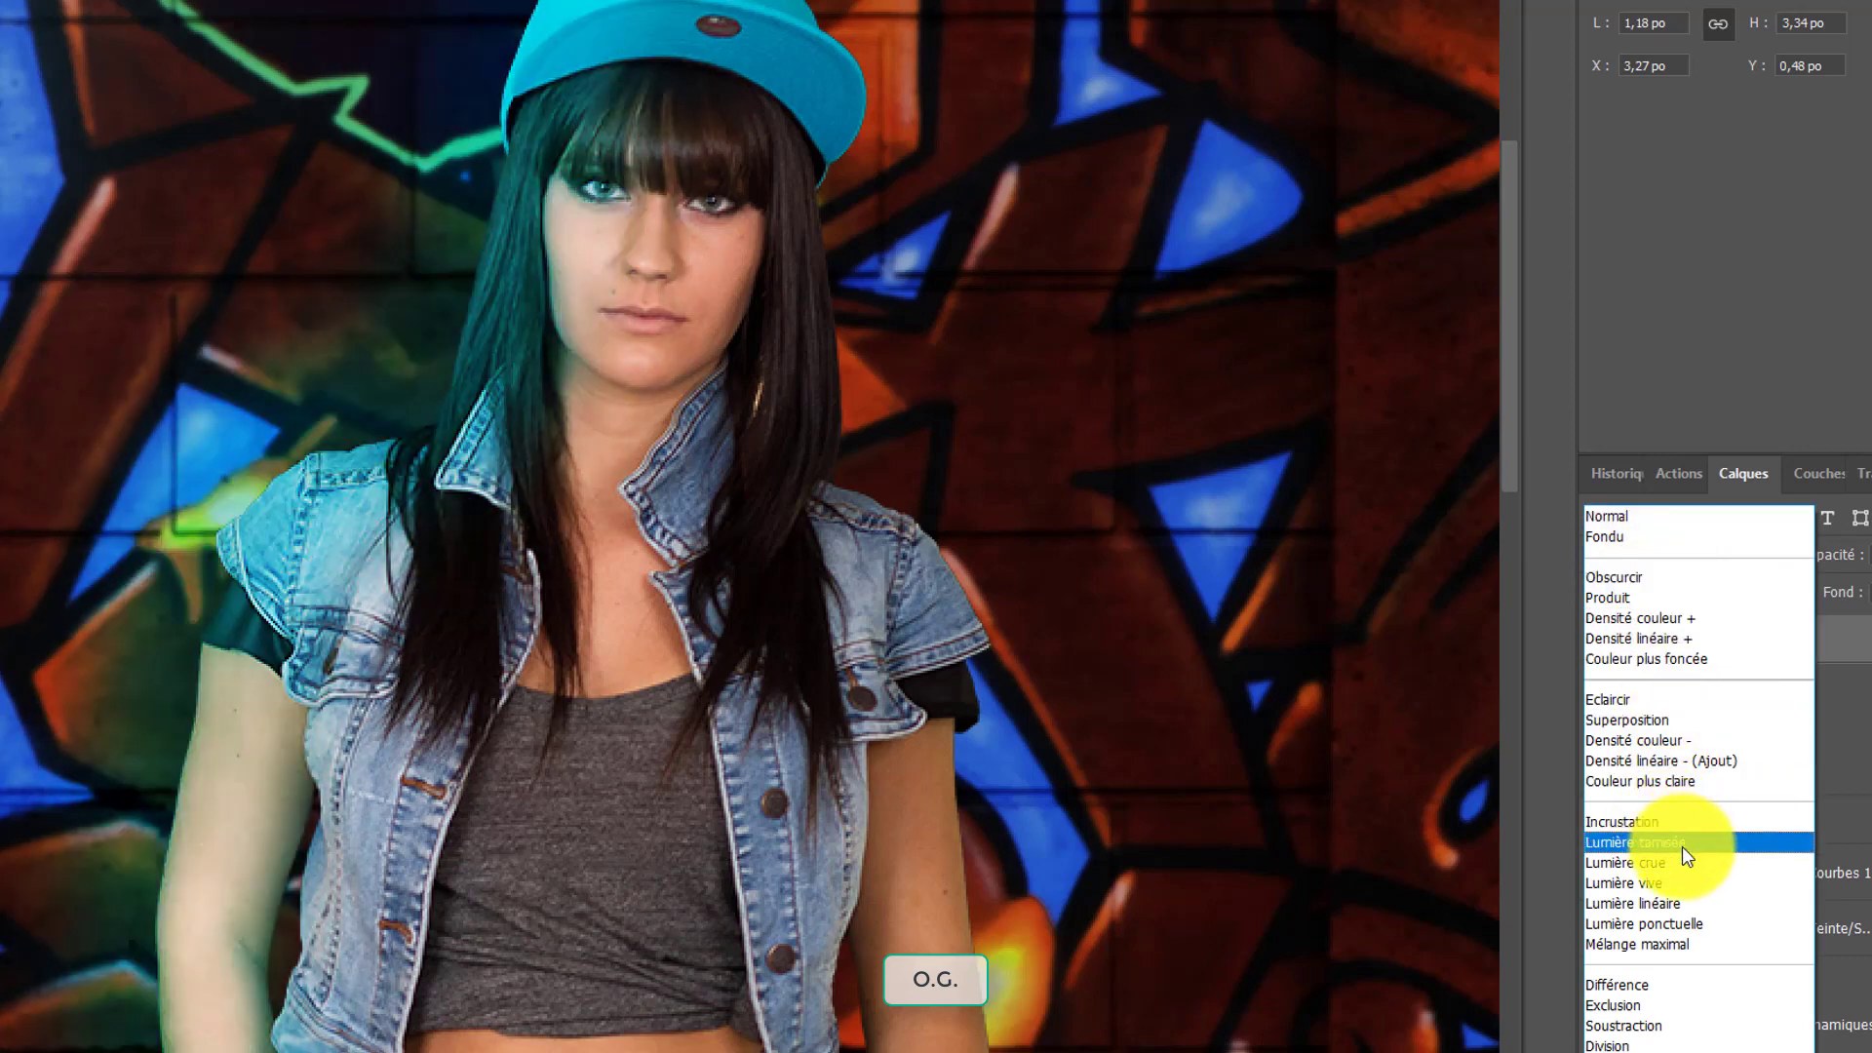
pyautogui.click(1682, 845)
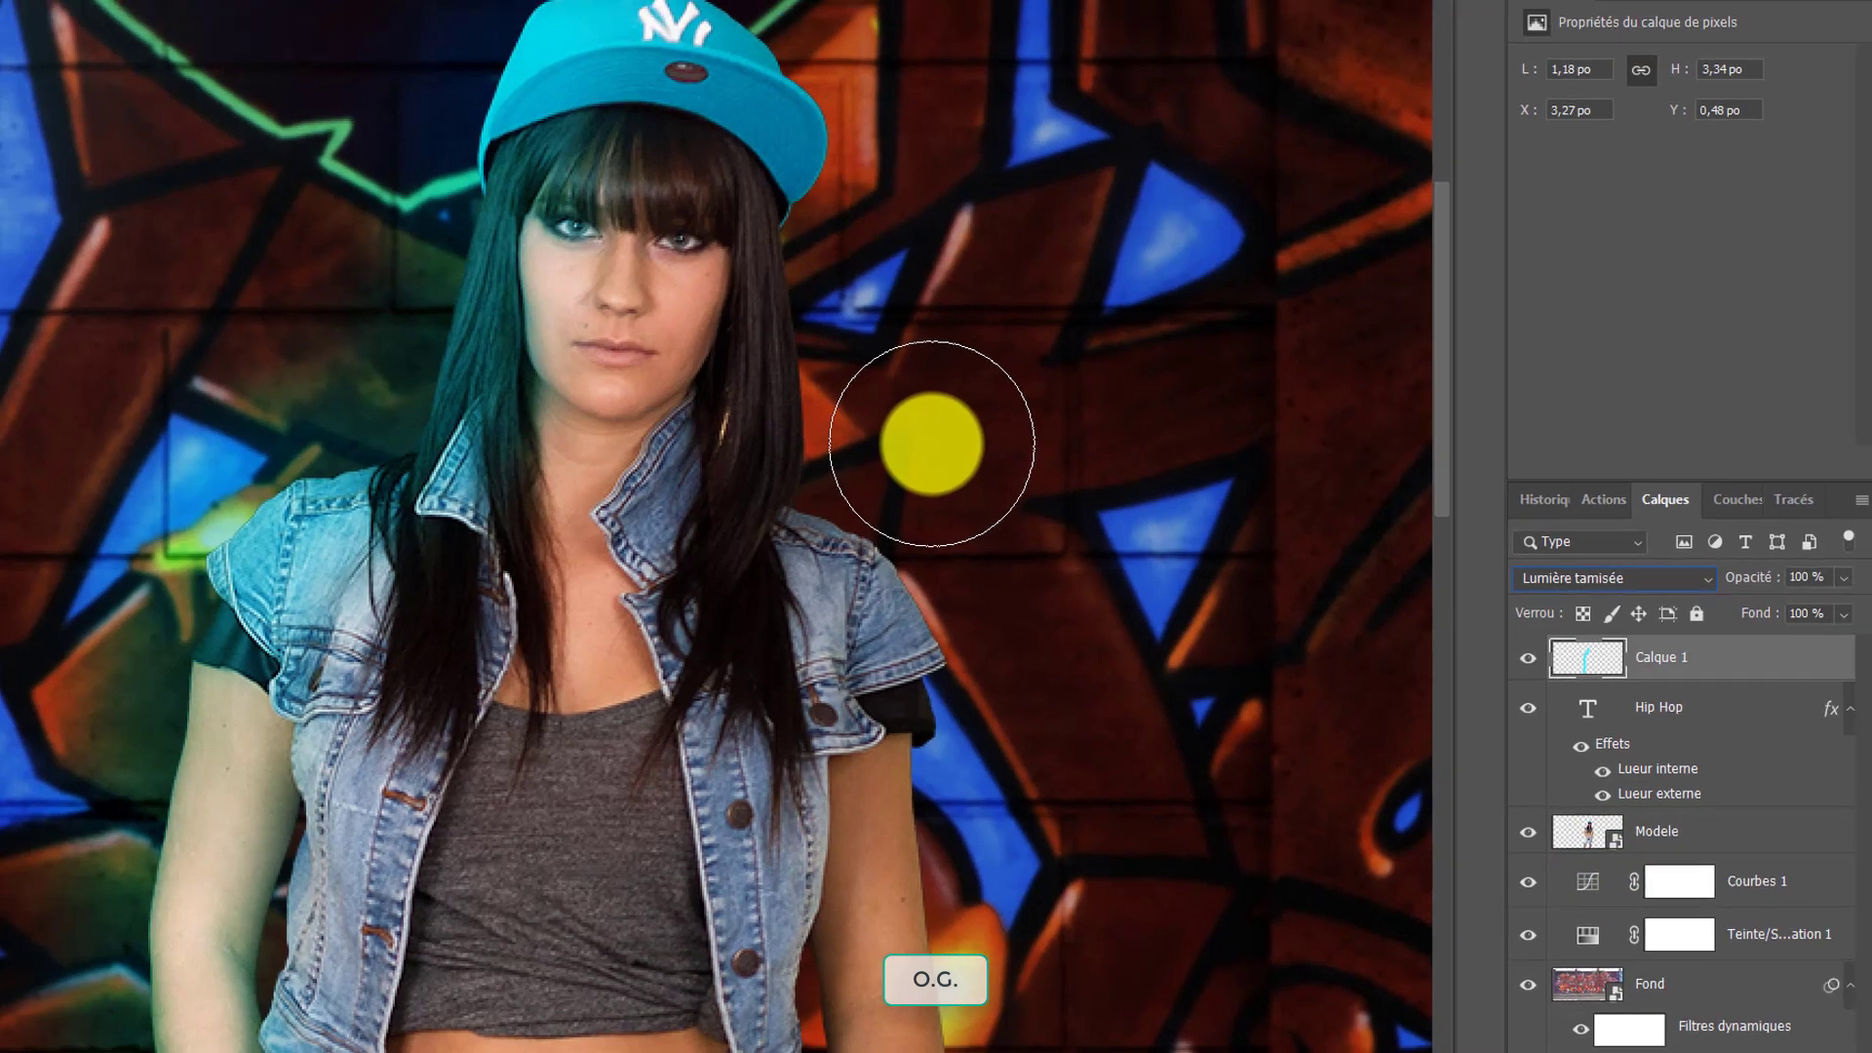
pyautogui.moveTo(1835, 555); pyautogui.dragTo(1612, 555)
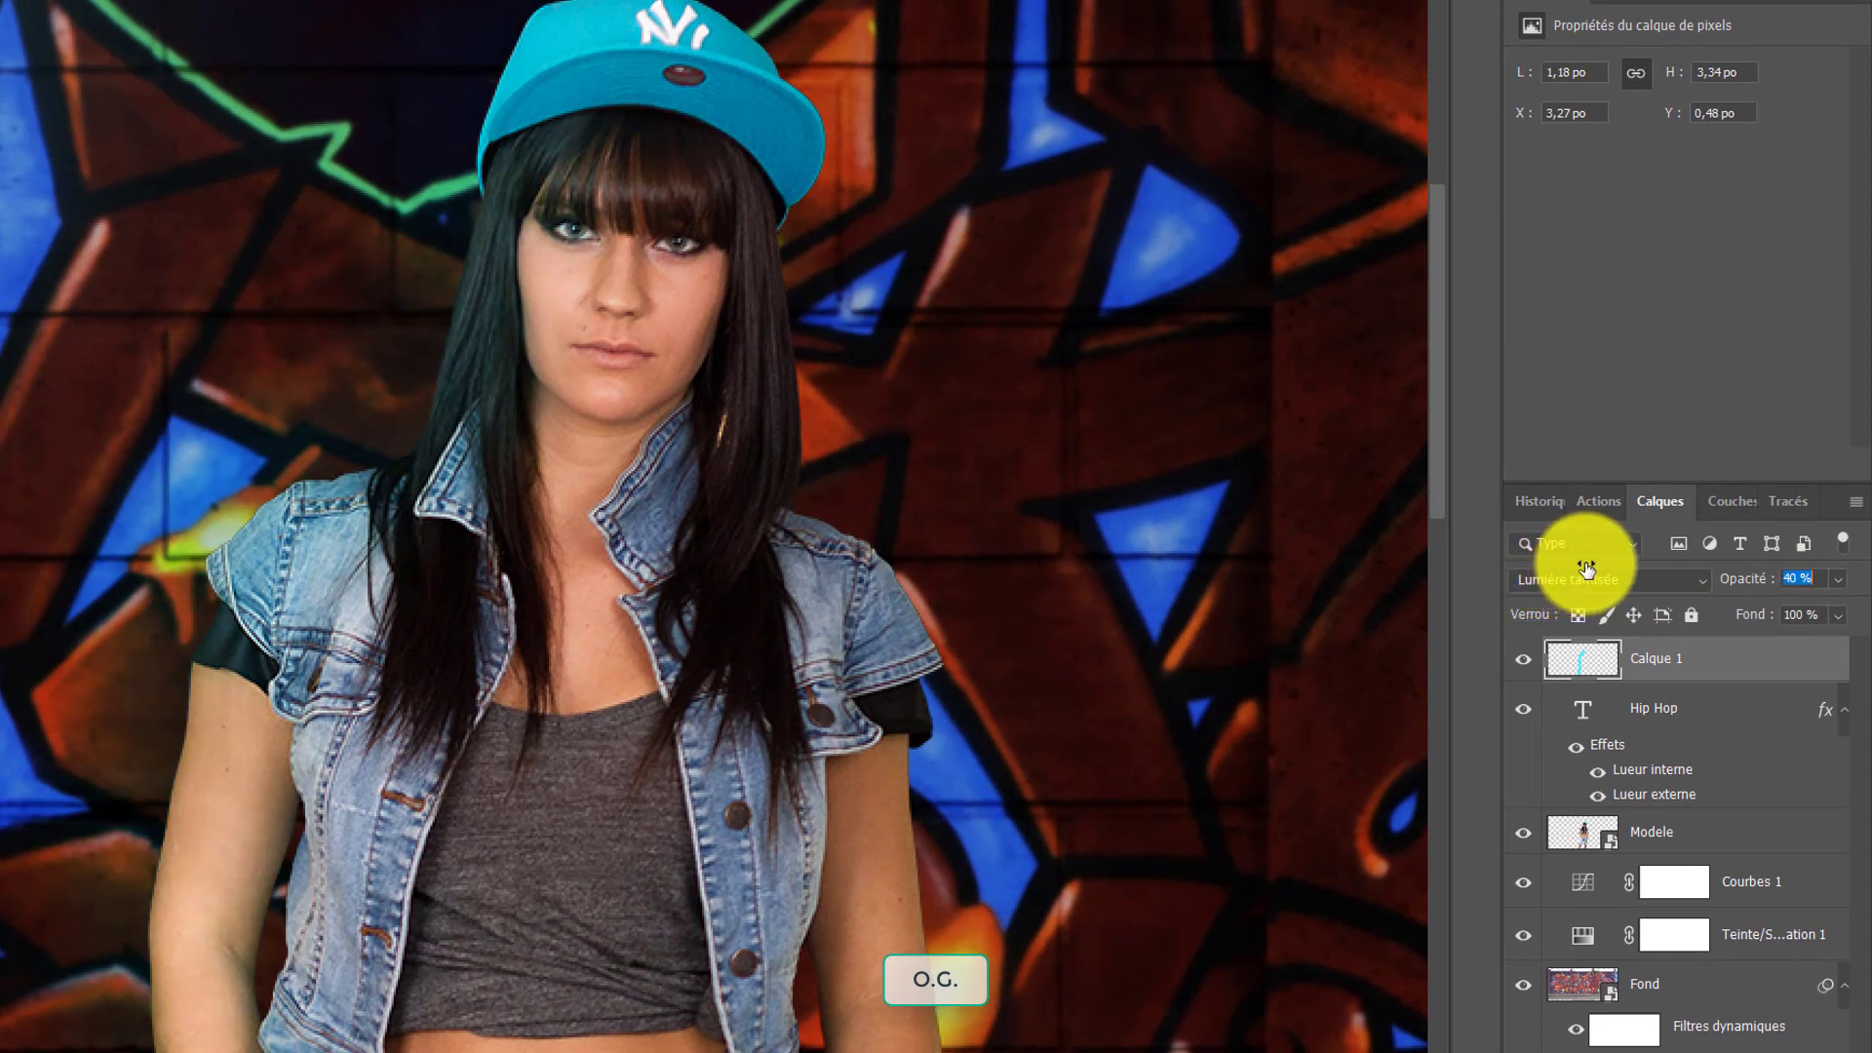
pyautogui.click(1518, 658)
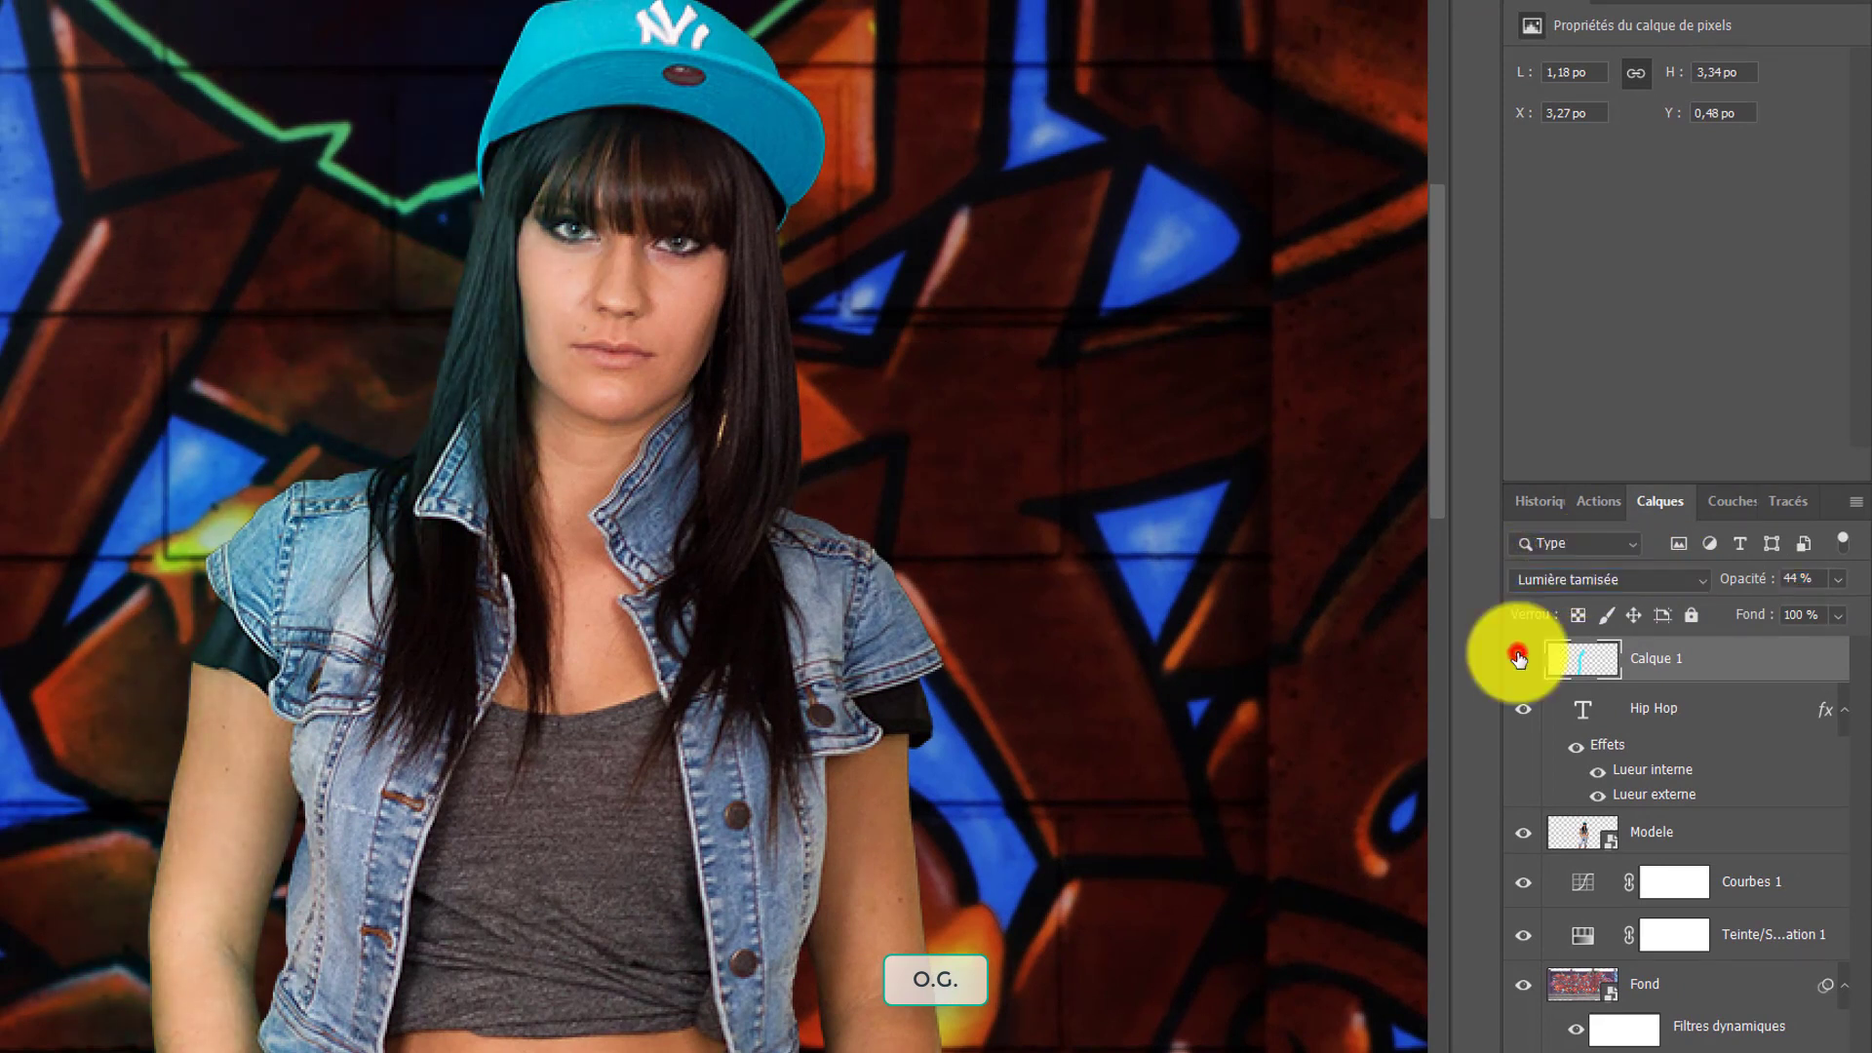
pyautogui.click(1518, 658)
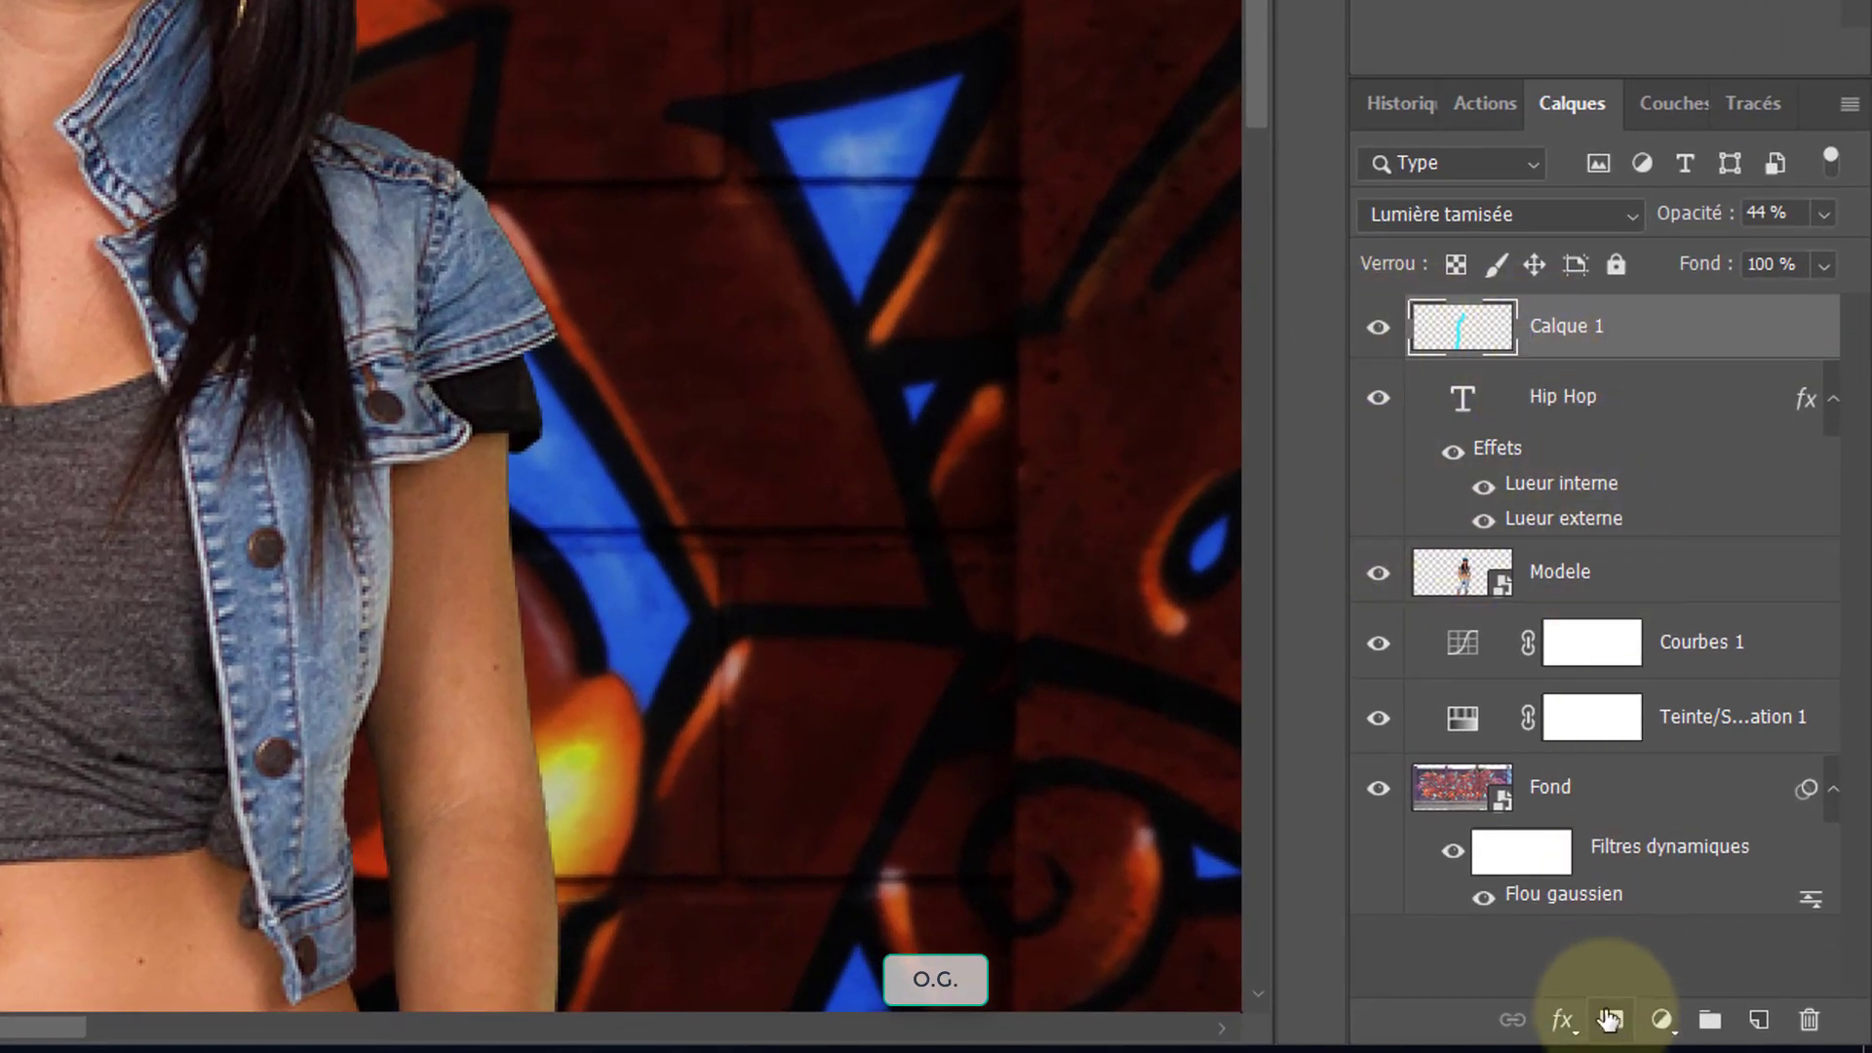
# Add a layer mask to Calque 1 and make the mask active for painting
pyautogui.click(1450, 341)
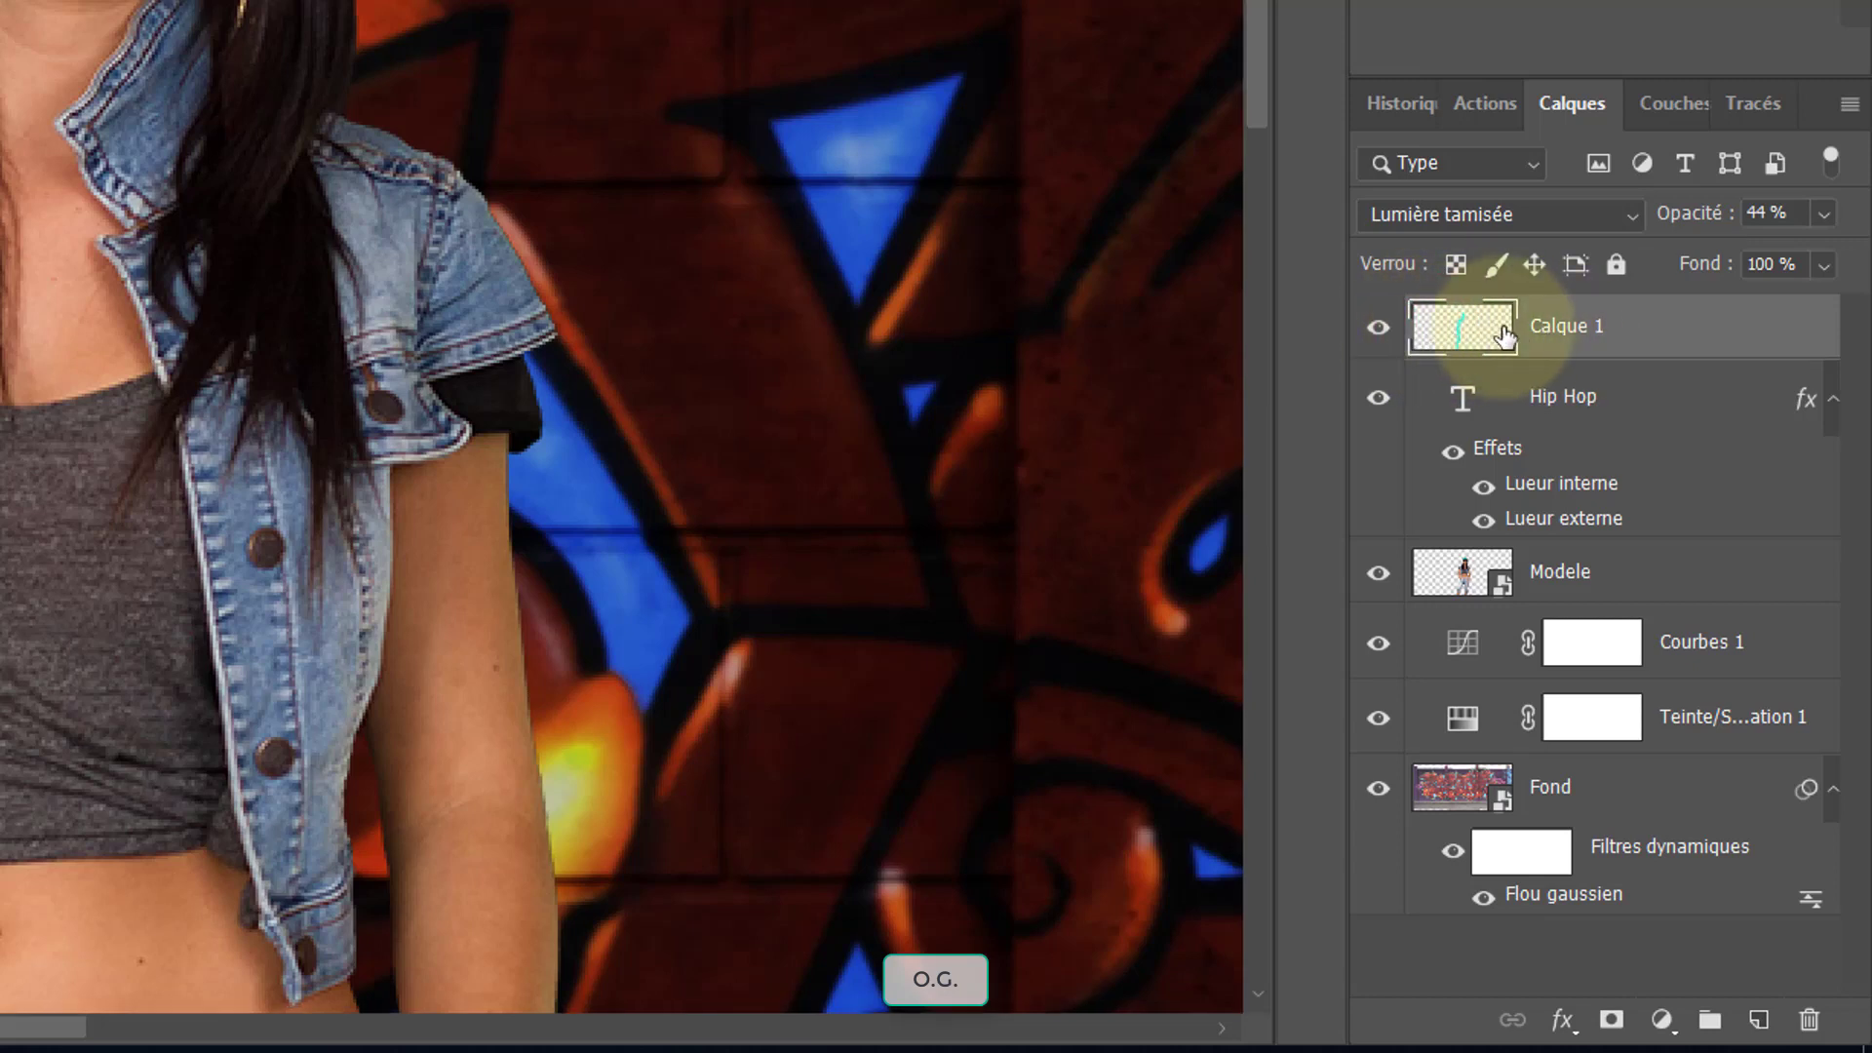
pyautogui.click(1611, 1022)
pyautogui.click(1584, 322)
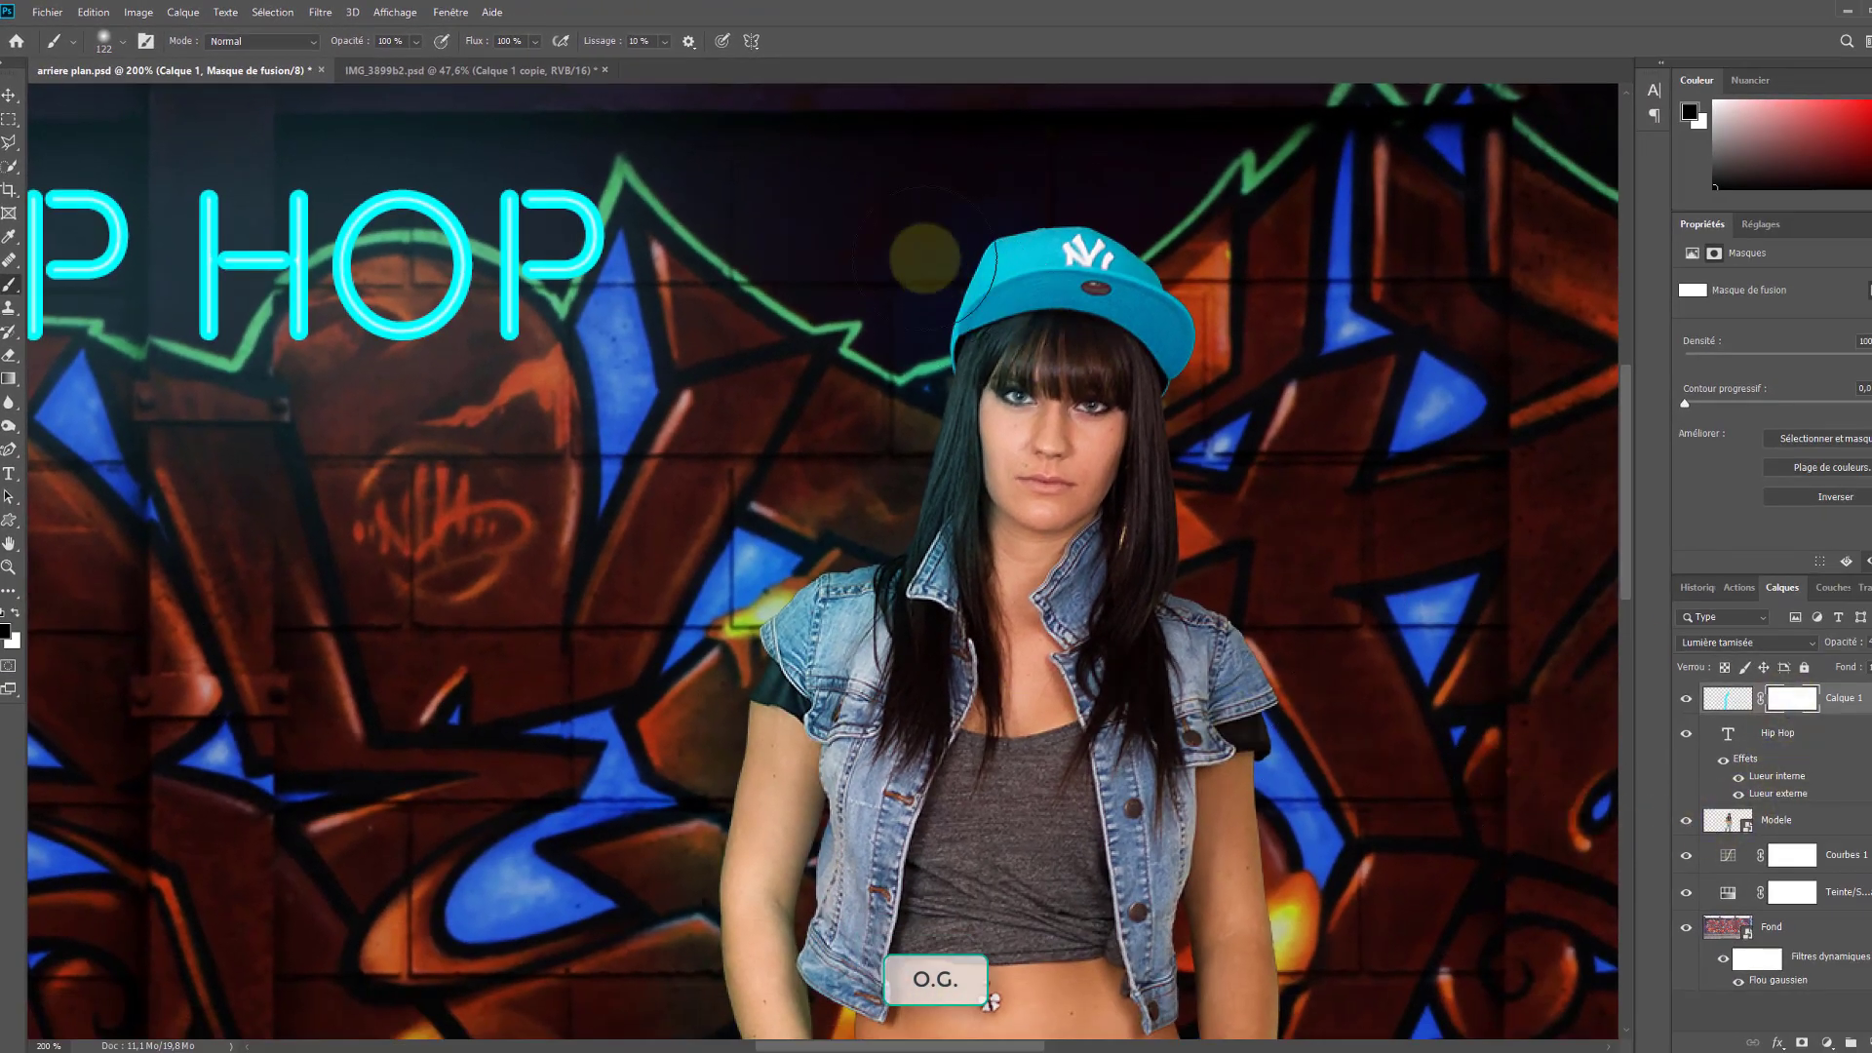
# Paint black on the Calque 1 mask along the model's outline to remove the cyan spill from the wall and ground
pyautogui.moveTo(896, 200)
pyautogui.mouseDown()
pyautogui.moveTo(864, 372)
pyautogui.moveTo(827, 444)
pyautogui.moveTo(720, 540)
pyautogui.moveTo(655, 656)
pyautogui.moveTo(626, 802)
pyautogui.moveTo(624, 997)
pyautogui.mouseUp()
pyautogui.moveTo(610, 691); pyautogui.dragTo(554, 269)
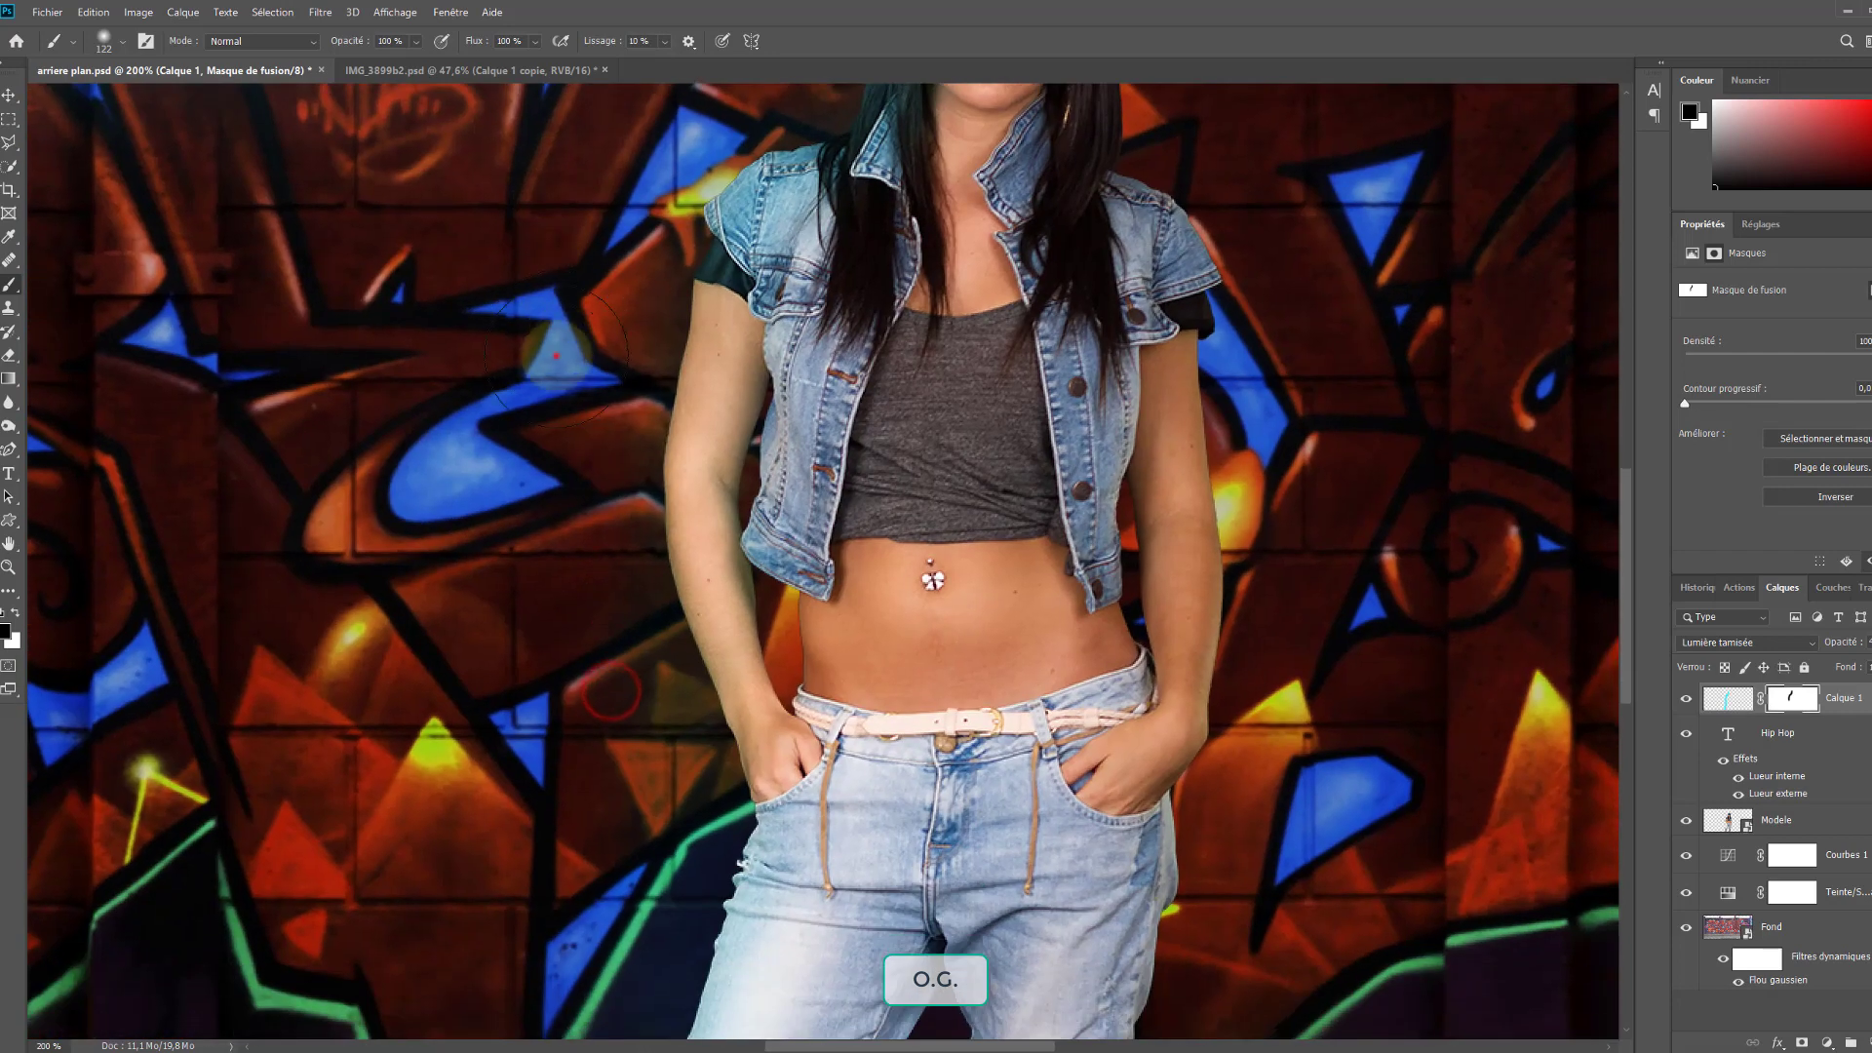
pyautogui.moveTo(595, 828)
pyautogui.mouseDown()
pyautogui.moveTo(607, 447)
pyautogui.moveTo(510, 936)
pyautogui.mouseUp()
pyautogui.moveTo(518, 689); pyautogui.dragTo(502, 506)
pyautogui.moveTo(528, 627); pyautogui.dragTo(523, 857)
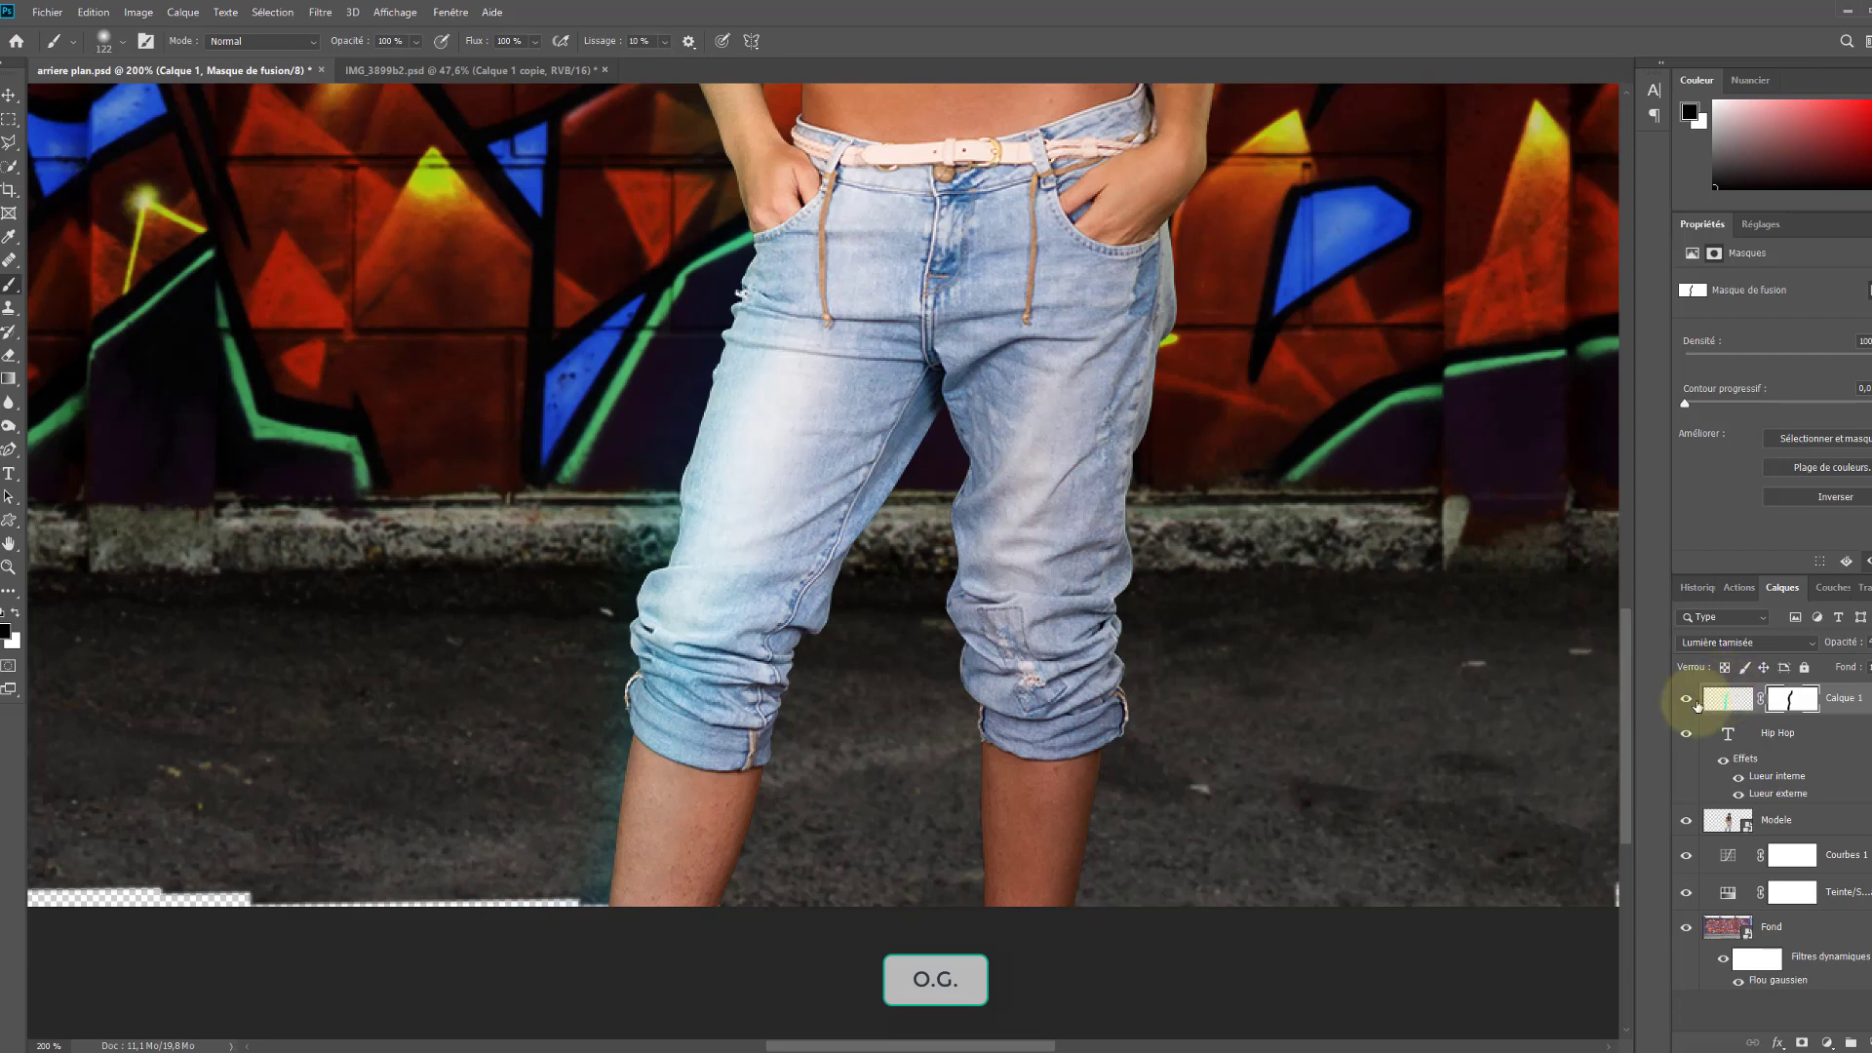
pyautogui.moveTo(917, 289); pyautogui.dragTo(925, 555)
pyautogui.moveTo(645, 537)
pyautogui.mouseDown()
pyautogui.moveTo(621, 680)
pyautogui.moveTo(543, 835)
pyautogui.moveTo(538, 956)
pyautogui.mouseUp()
pyautogui.moveTo(628, 457); pyautogui.dragTo(663, 853)
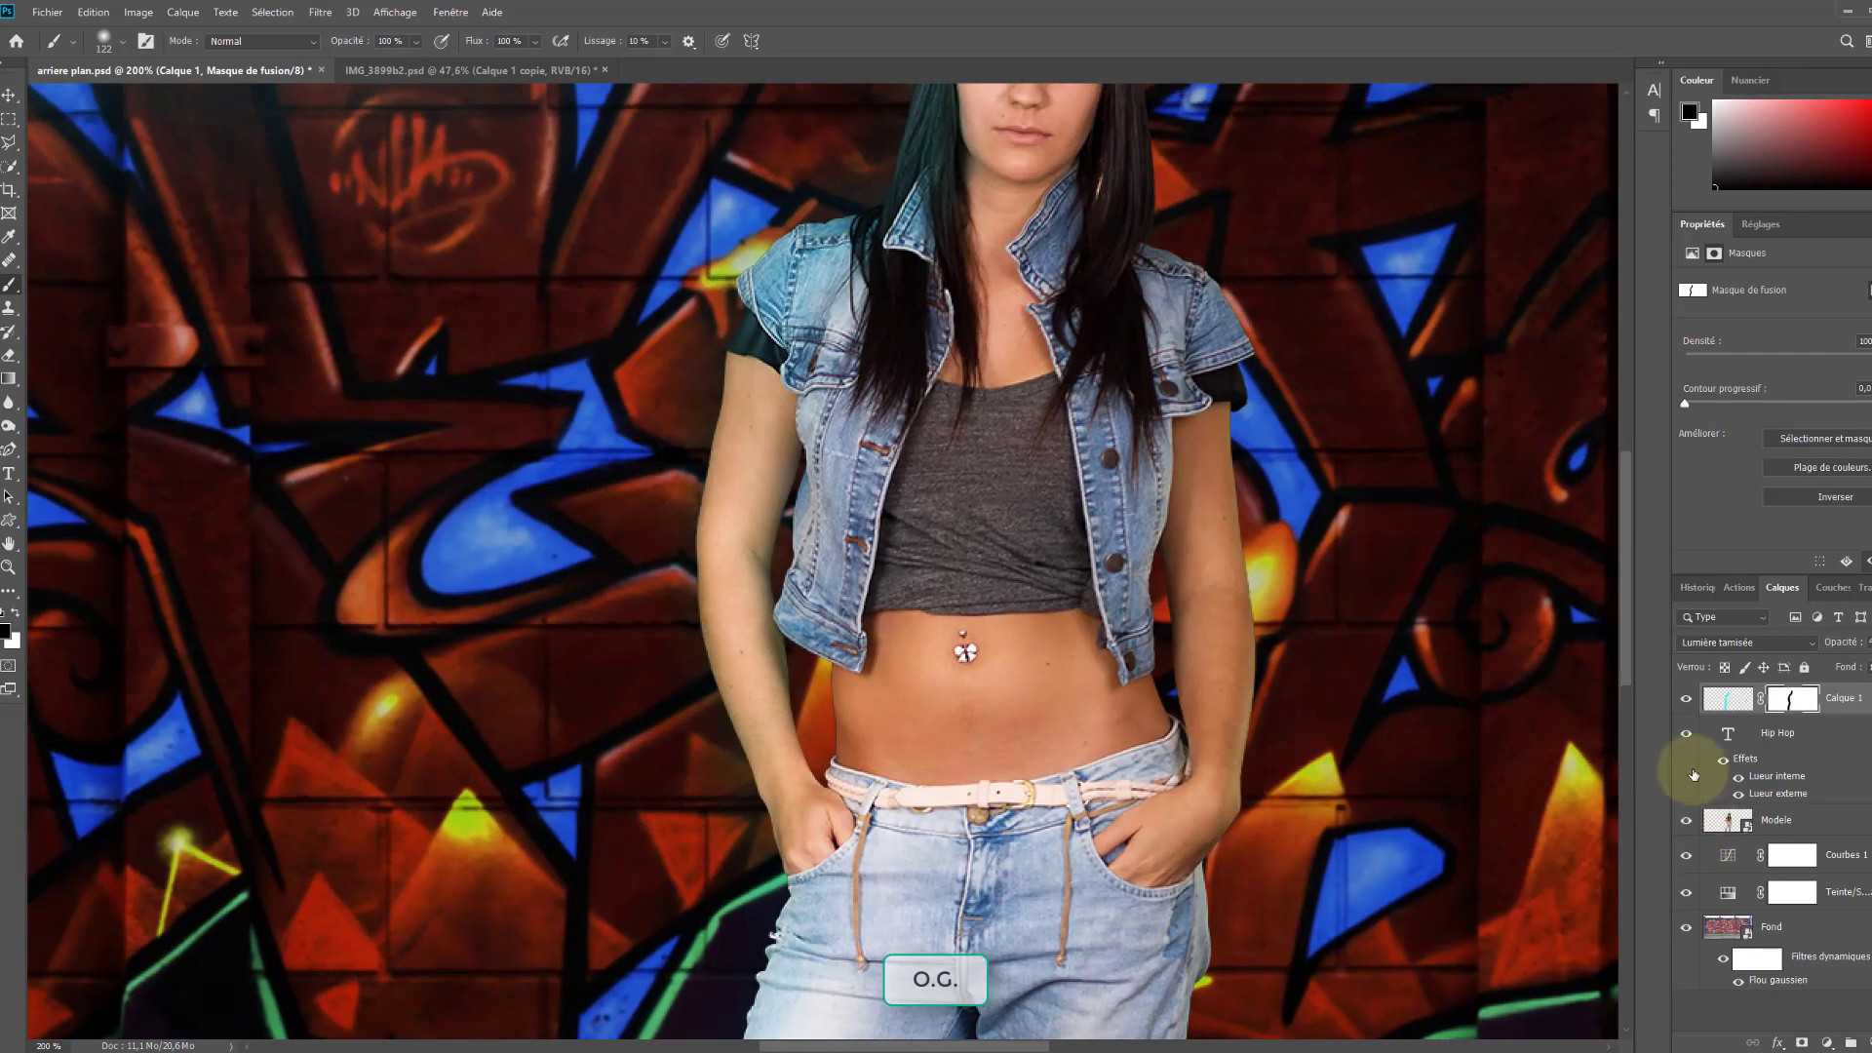
pyautogui.moveTo(1106, 583); pyautogui.dragTo(1183, 887)
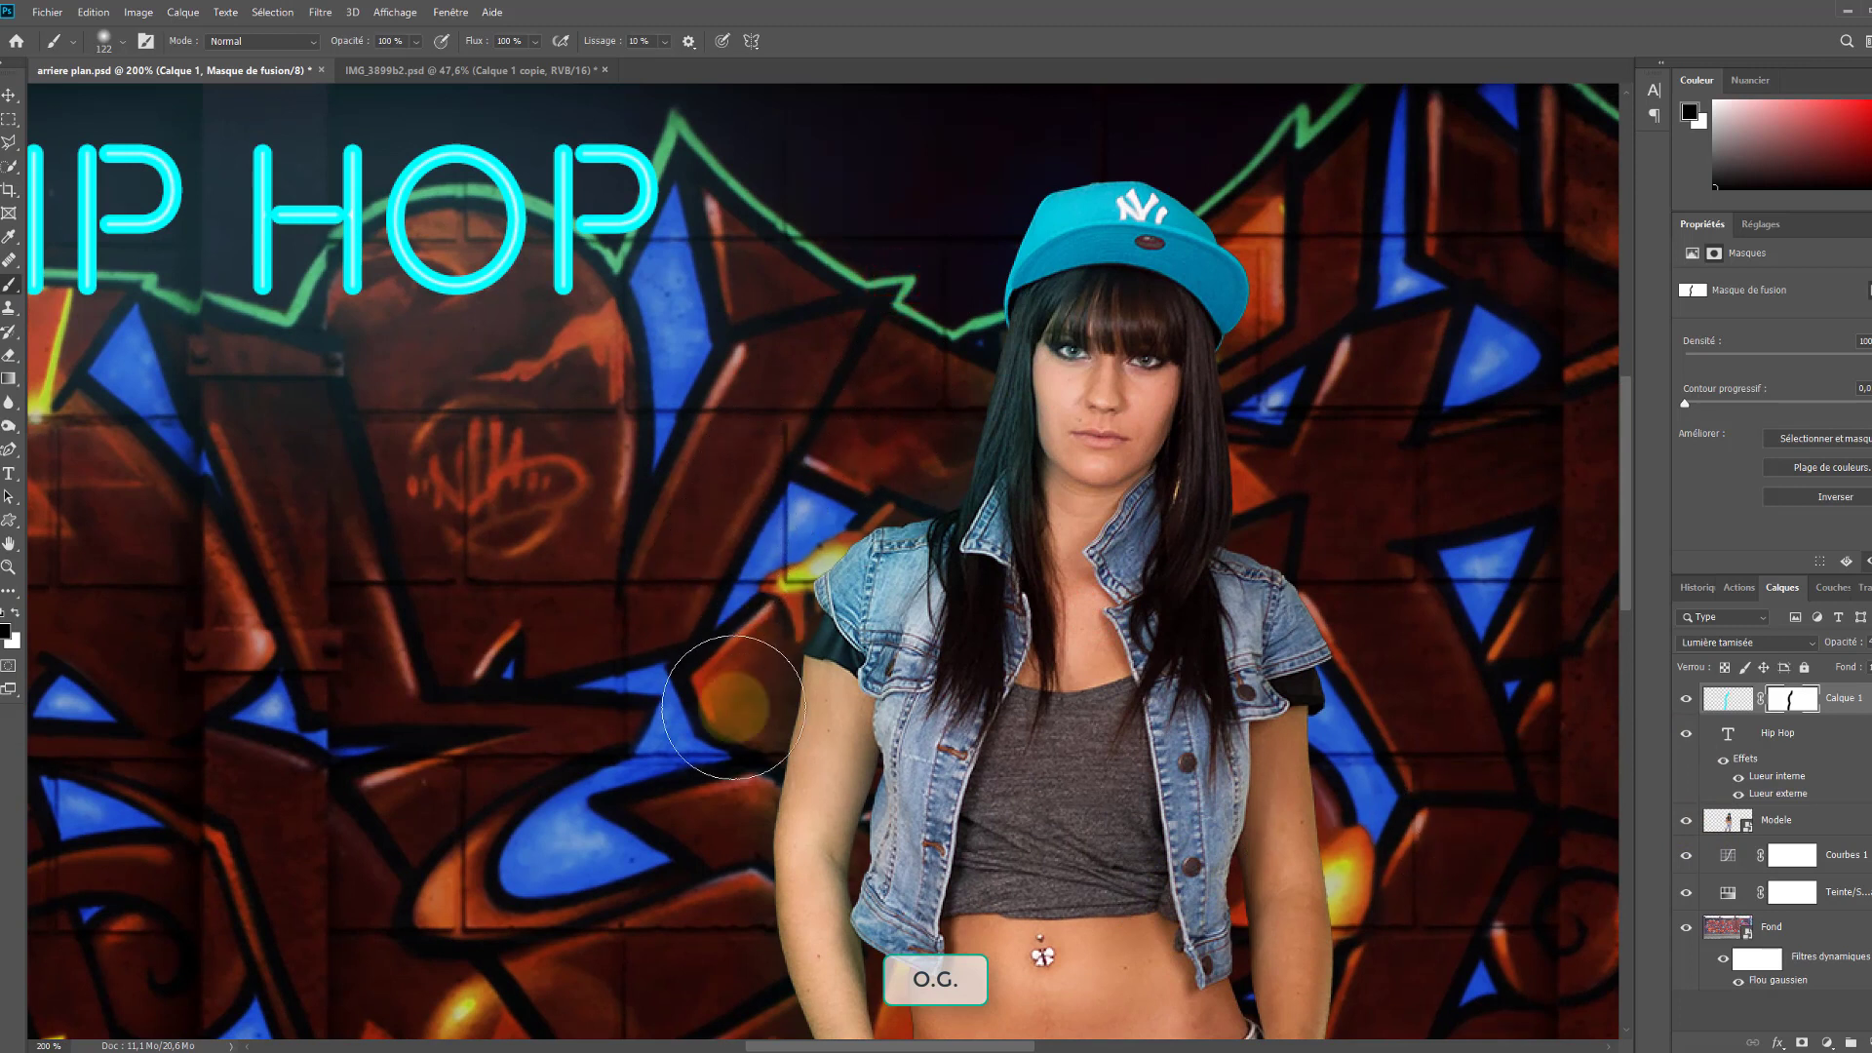
pyautogui.click(690, 687)
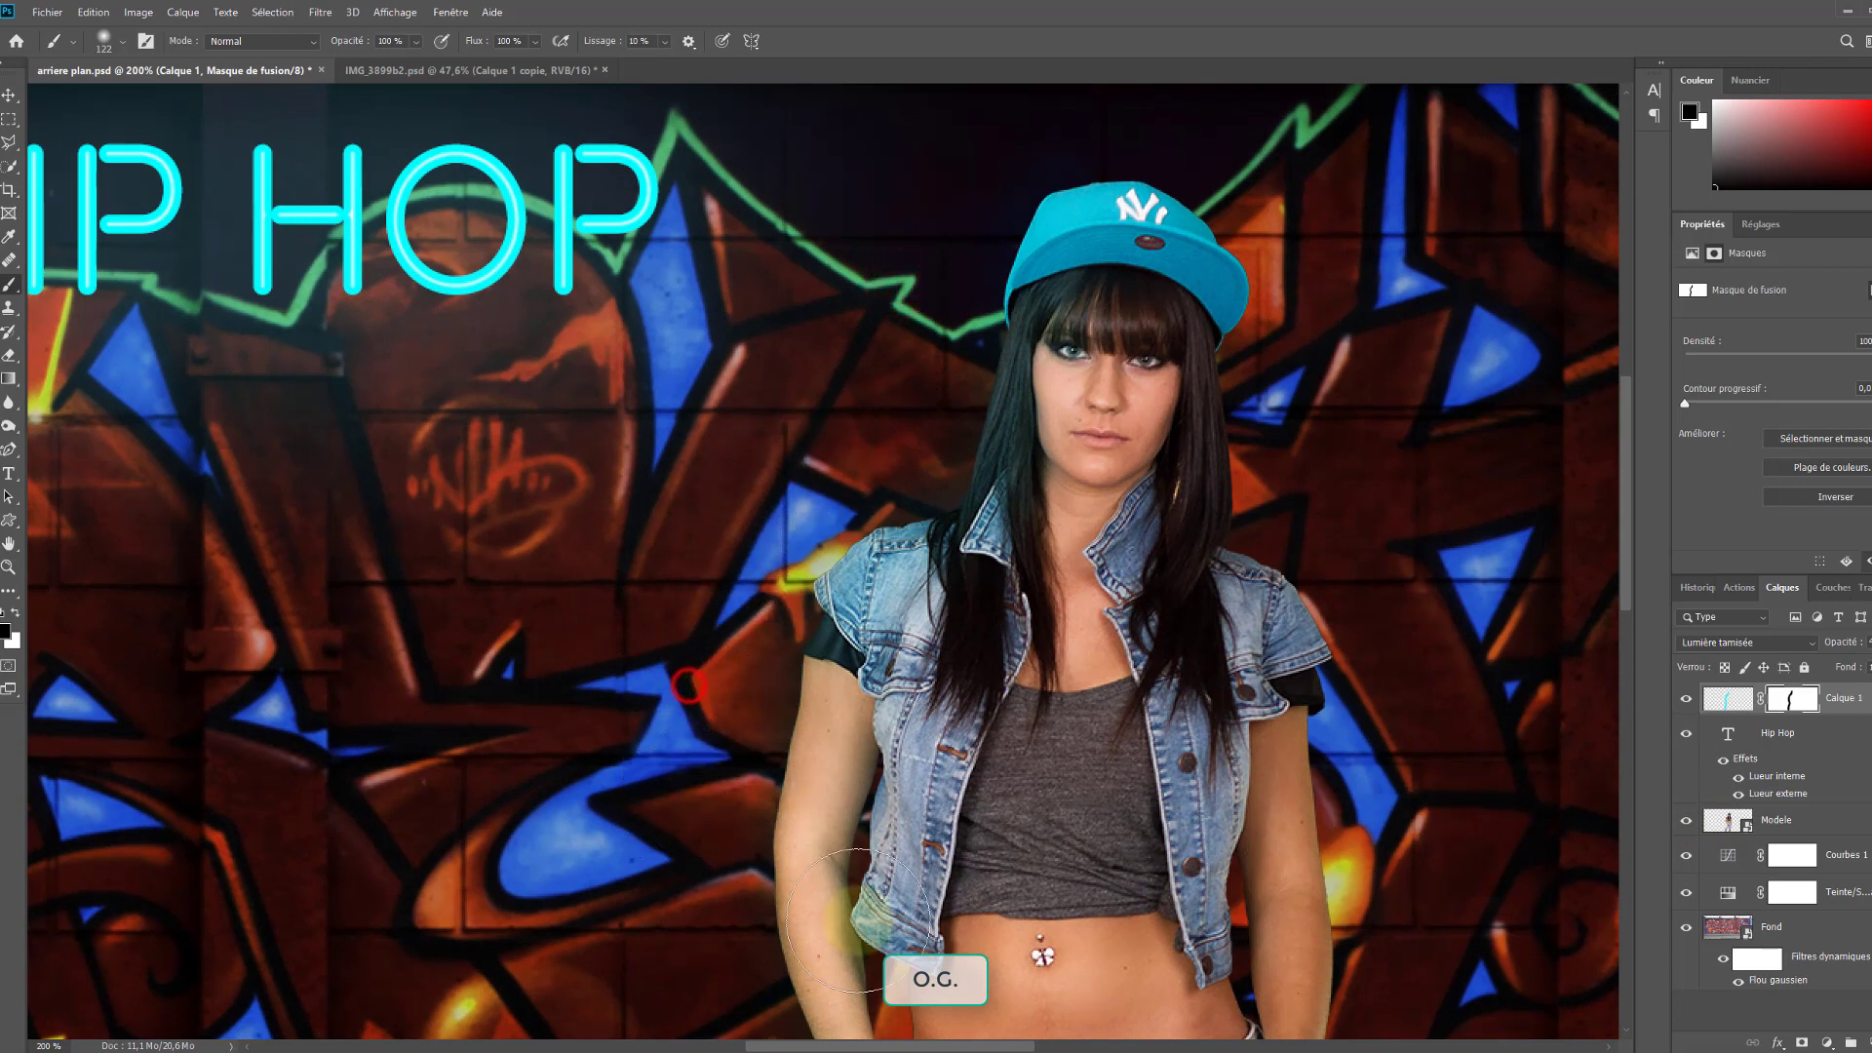
# Compare the image with and without Calque 1, and reduce the layer's opacity to 32 %
pyautogui.click(1687, 700)
pyautogui.click(1687, 698)
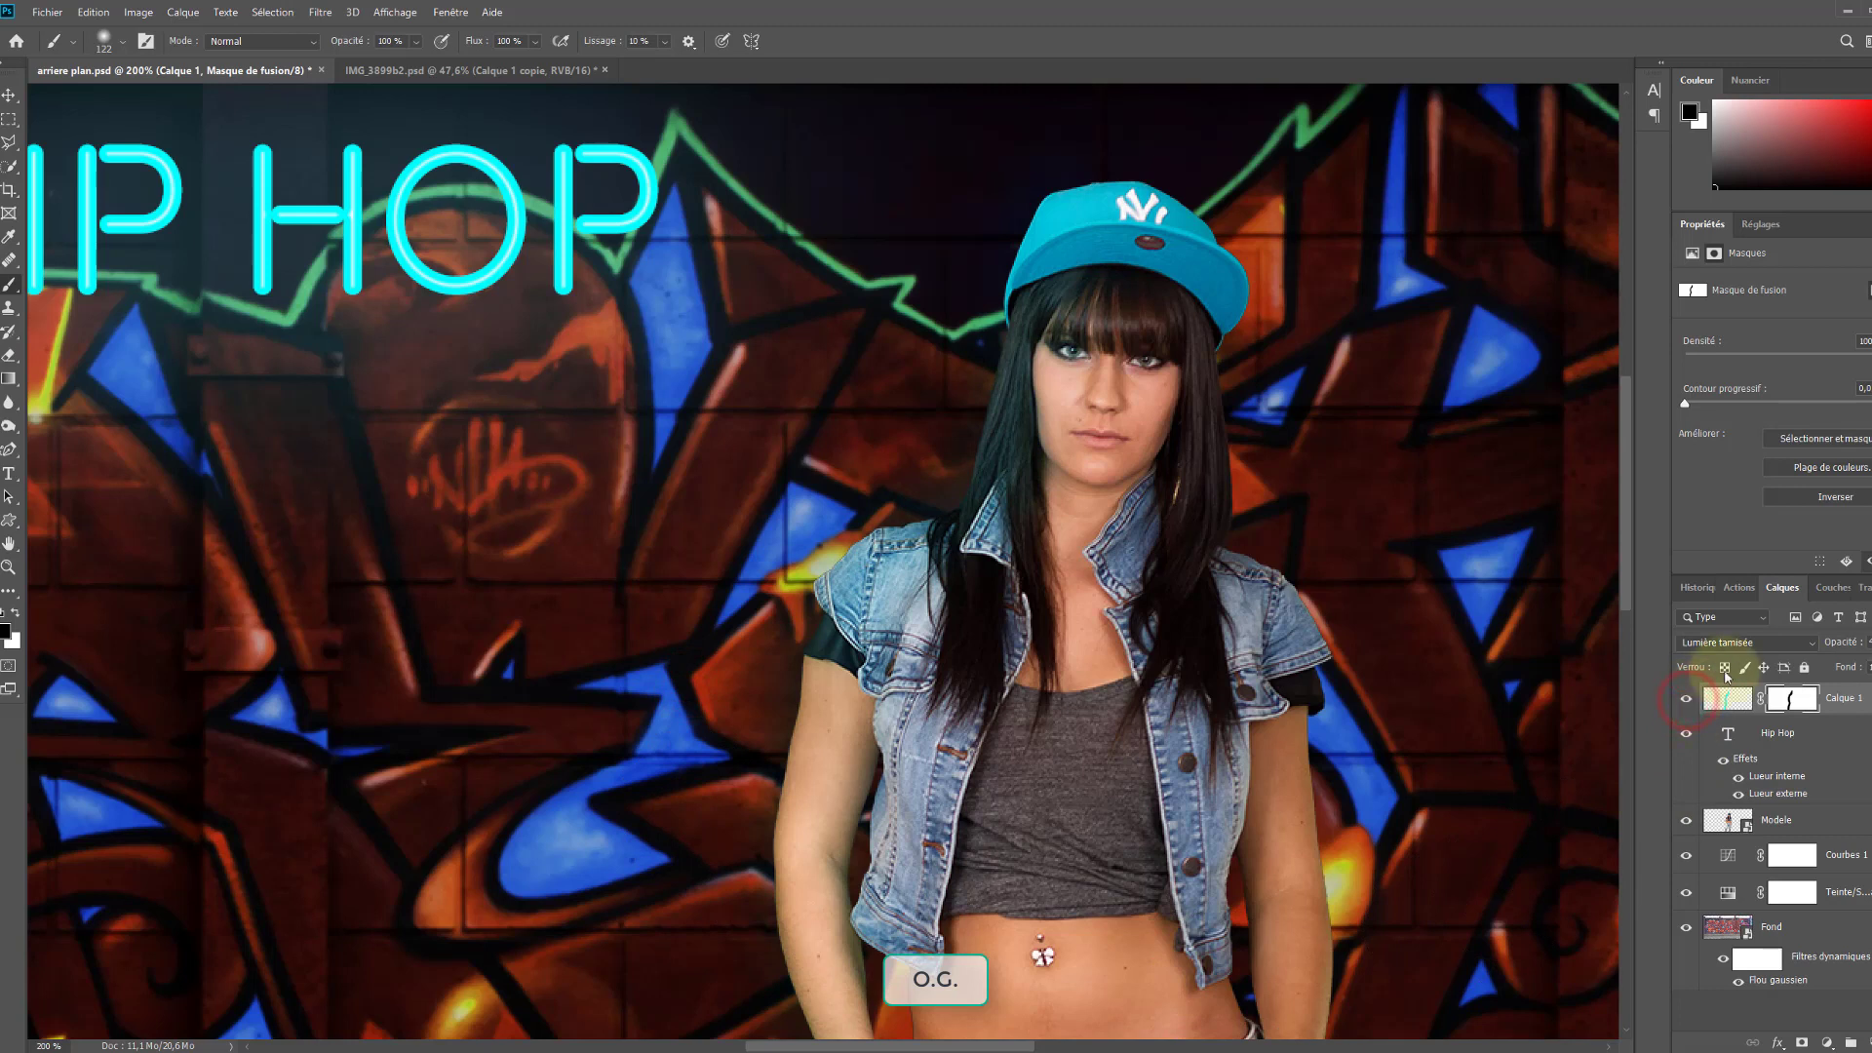
pyautogui.moveTo(1850, 642); pyautogui.dragTo(1776, 652)
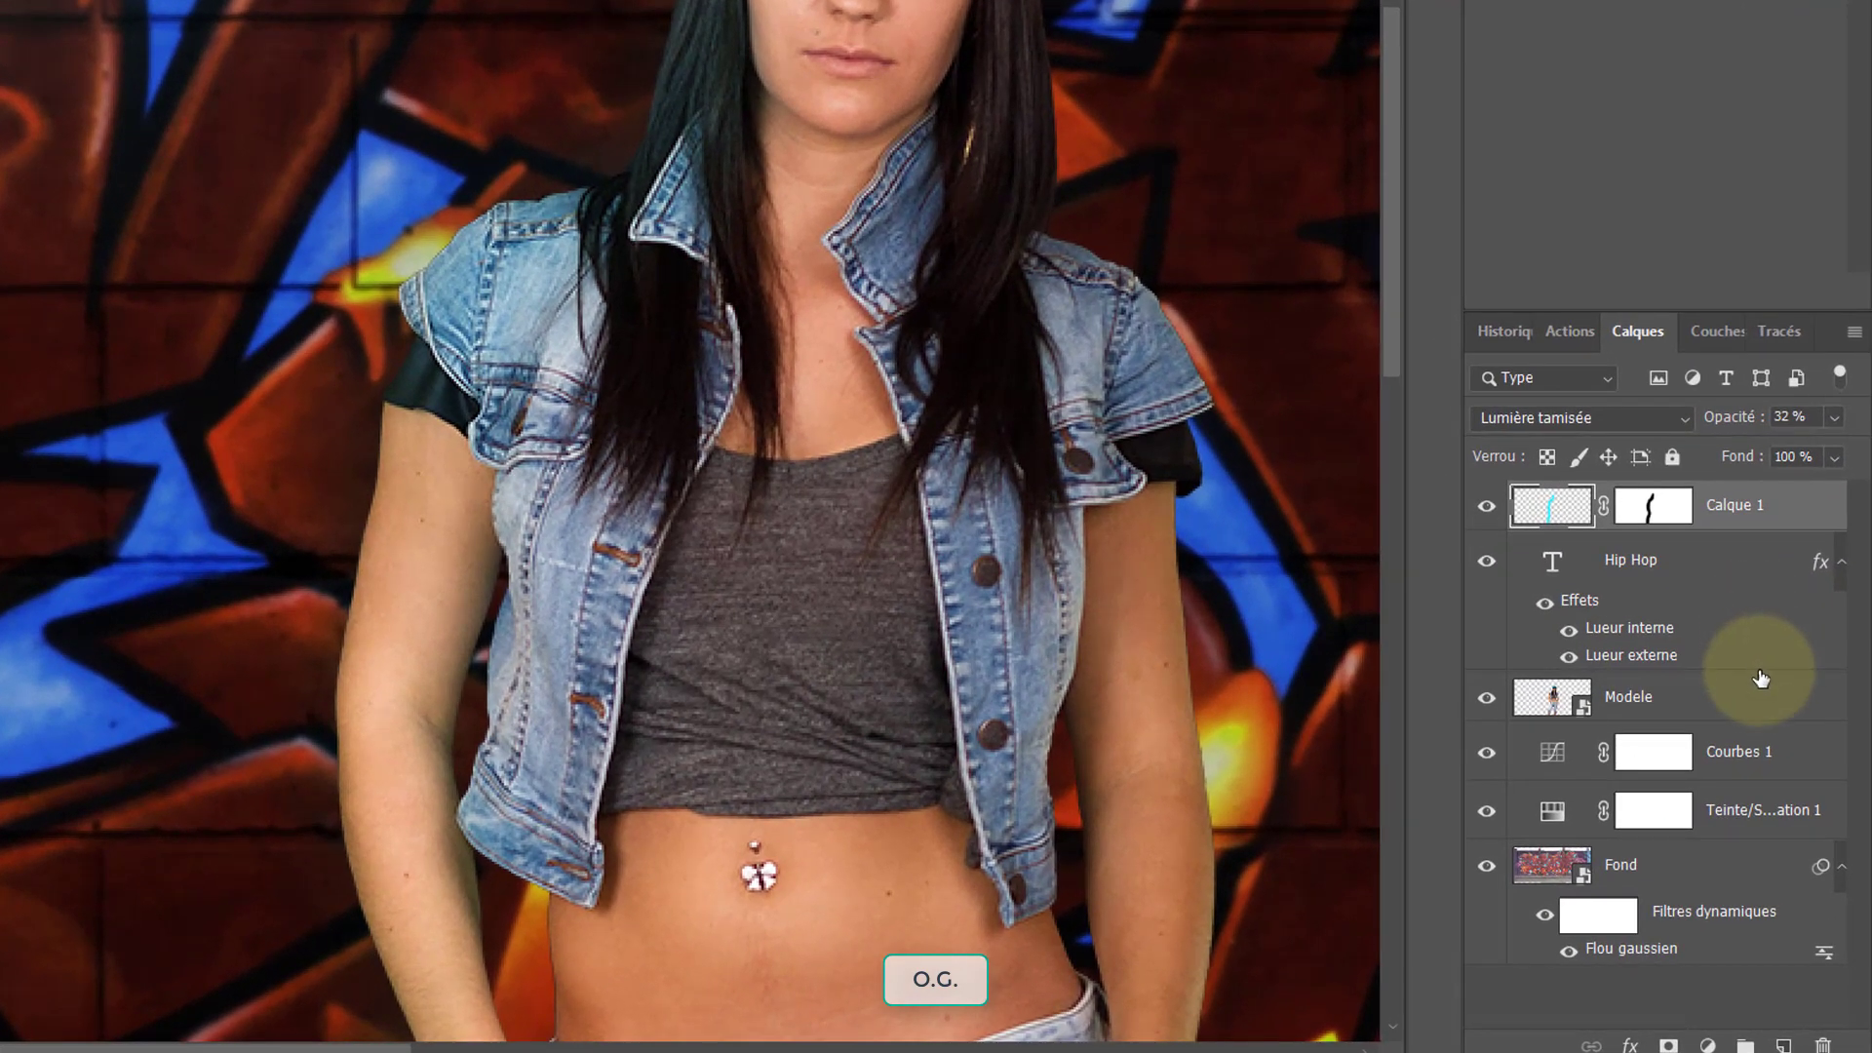
# Move Calque 1 directly above Modele and clip it to that layer with a clipping mask
pyautogui.moveTo(1746, 493); pyautogui.dragTo(1684, 709)
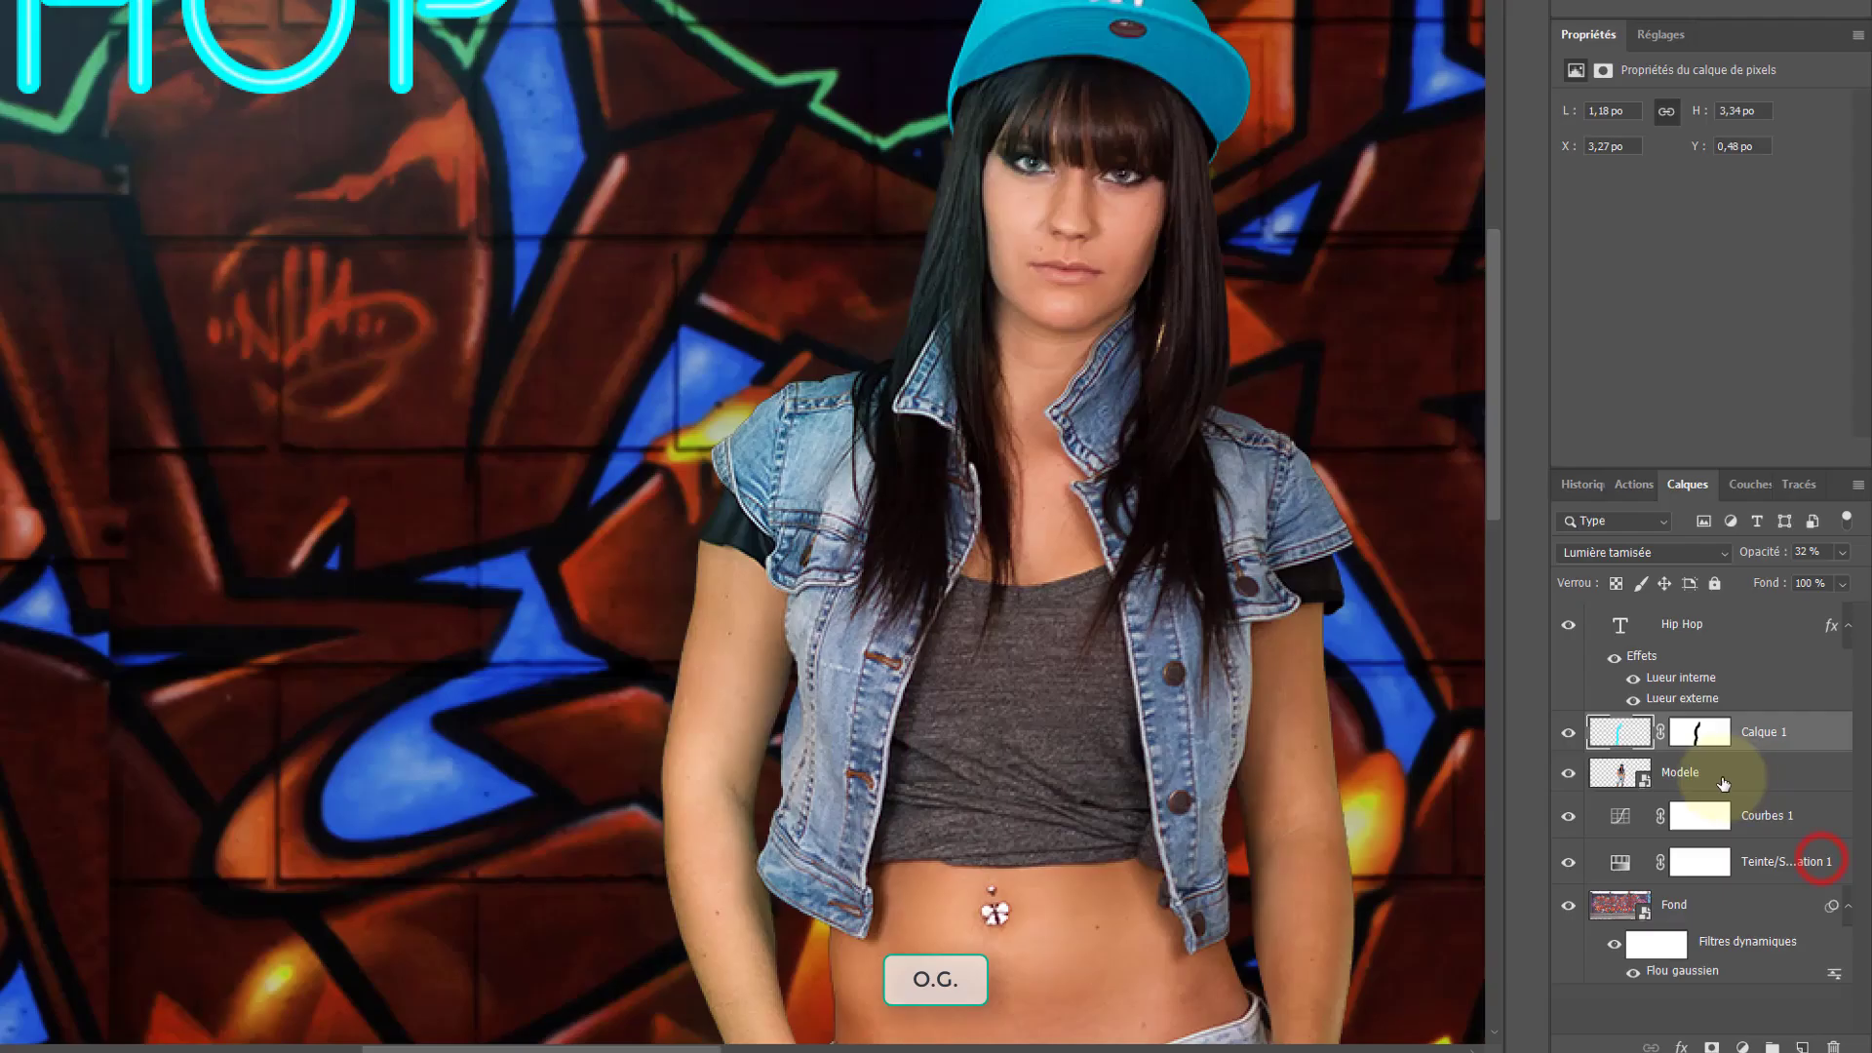
pyautogui.rightClick(1787, 736)
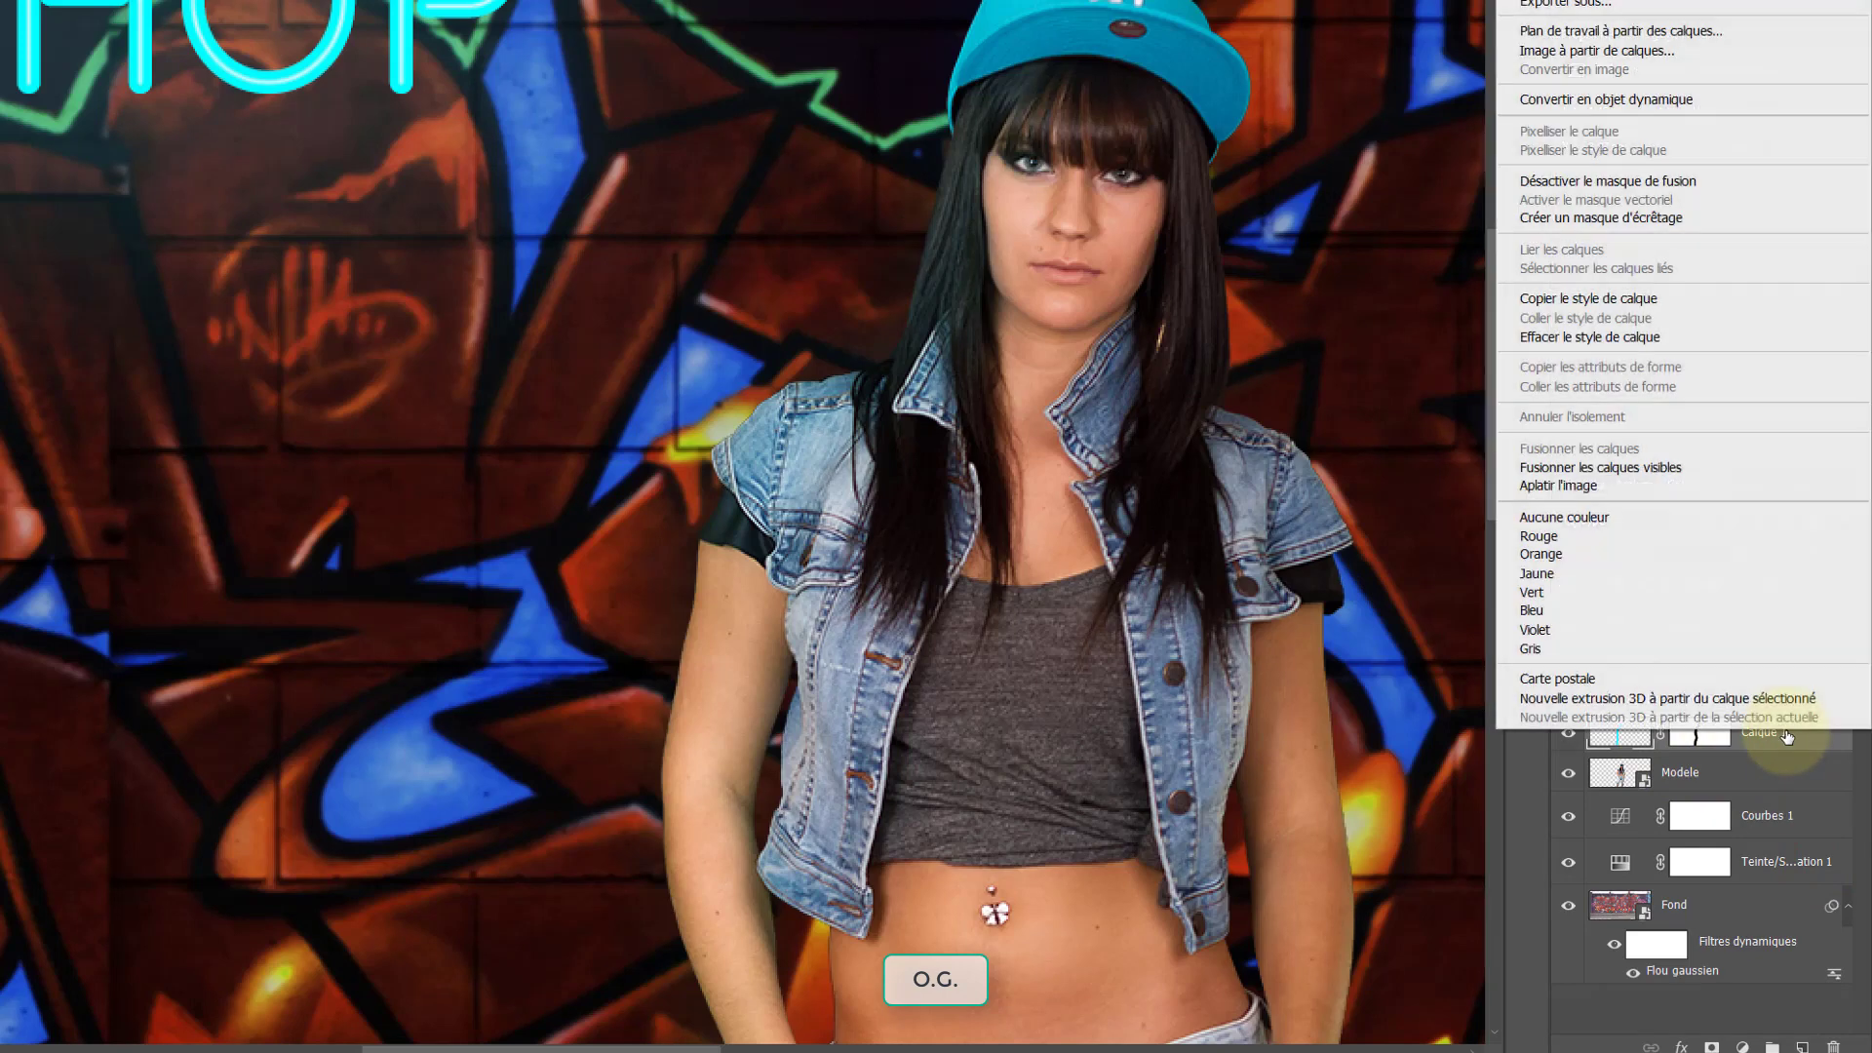
pyautogui.click(1714, 221)
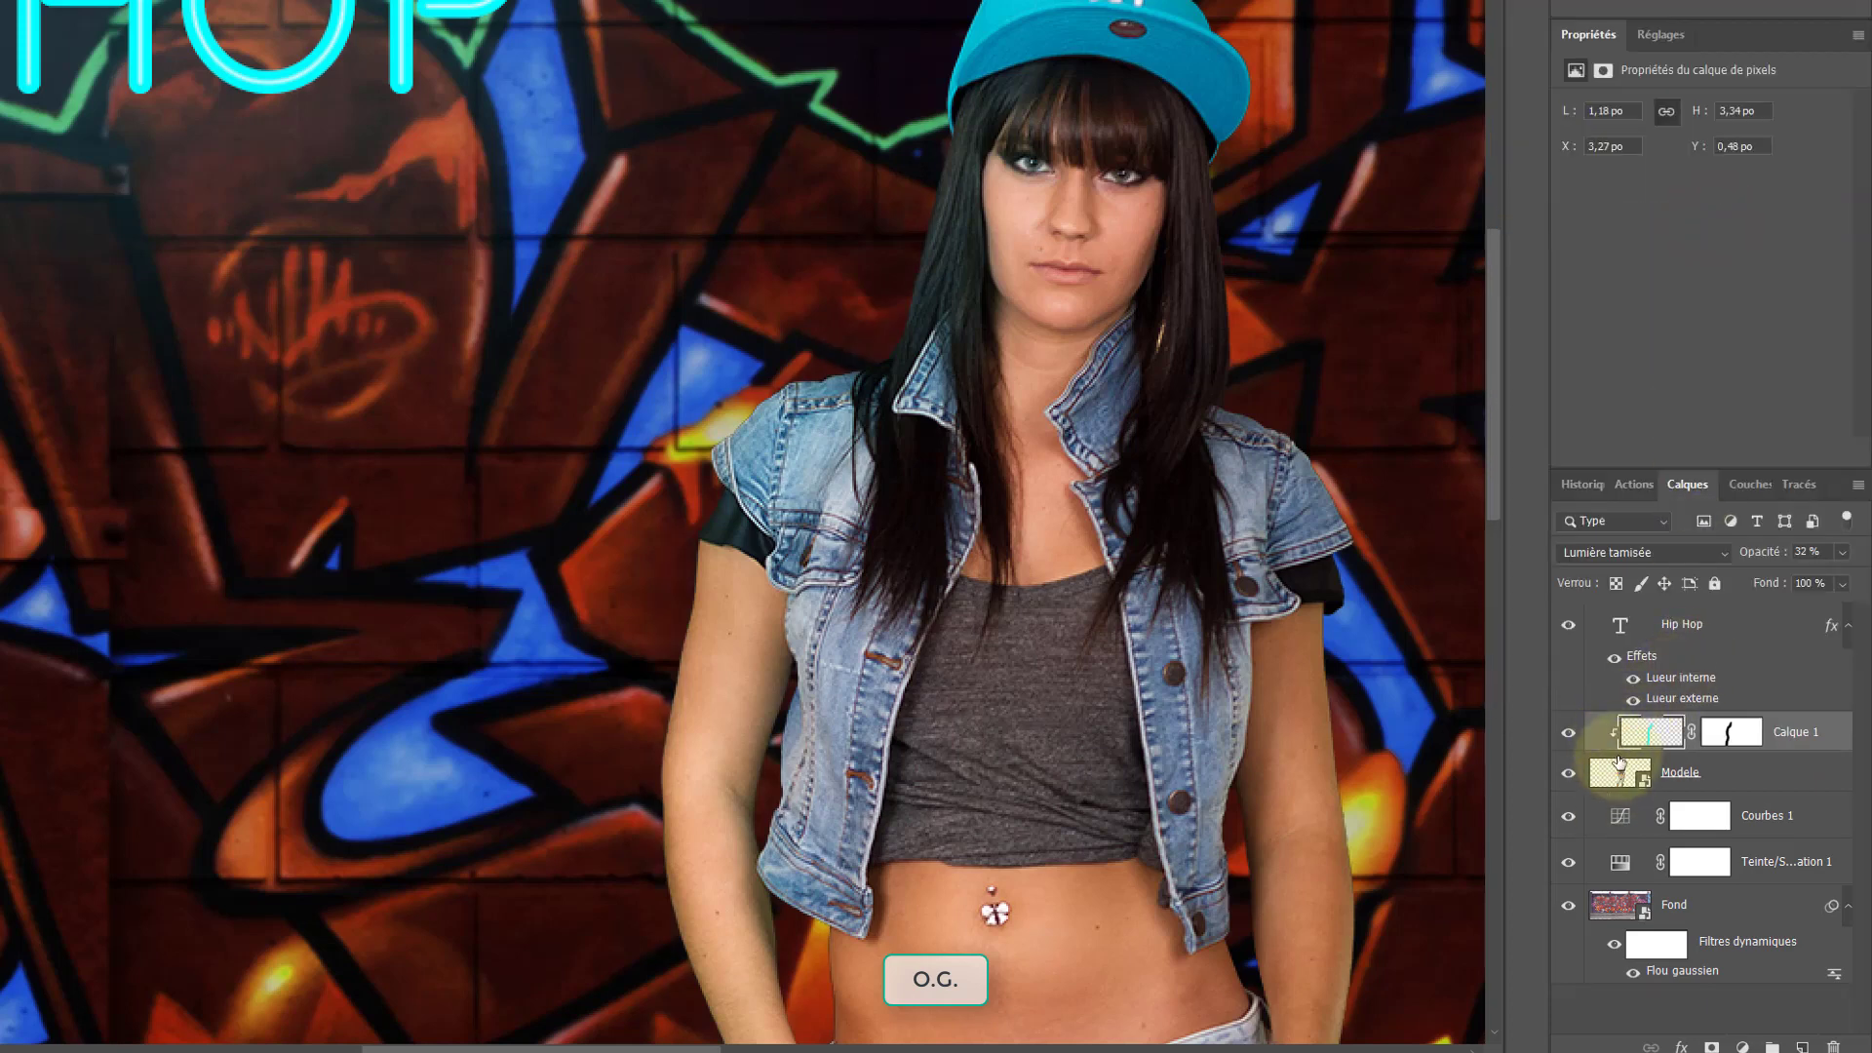
pyautogui.click(1581, 736)
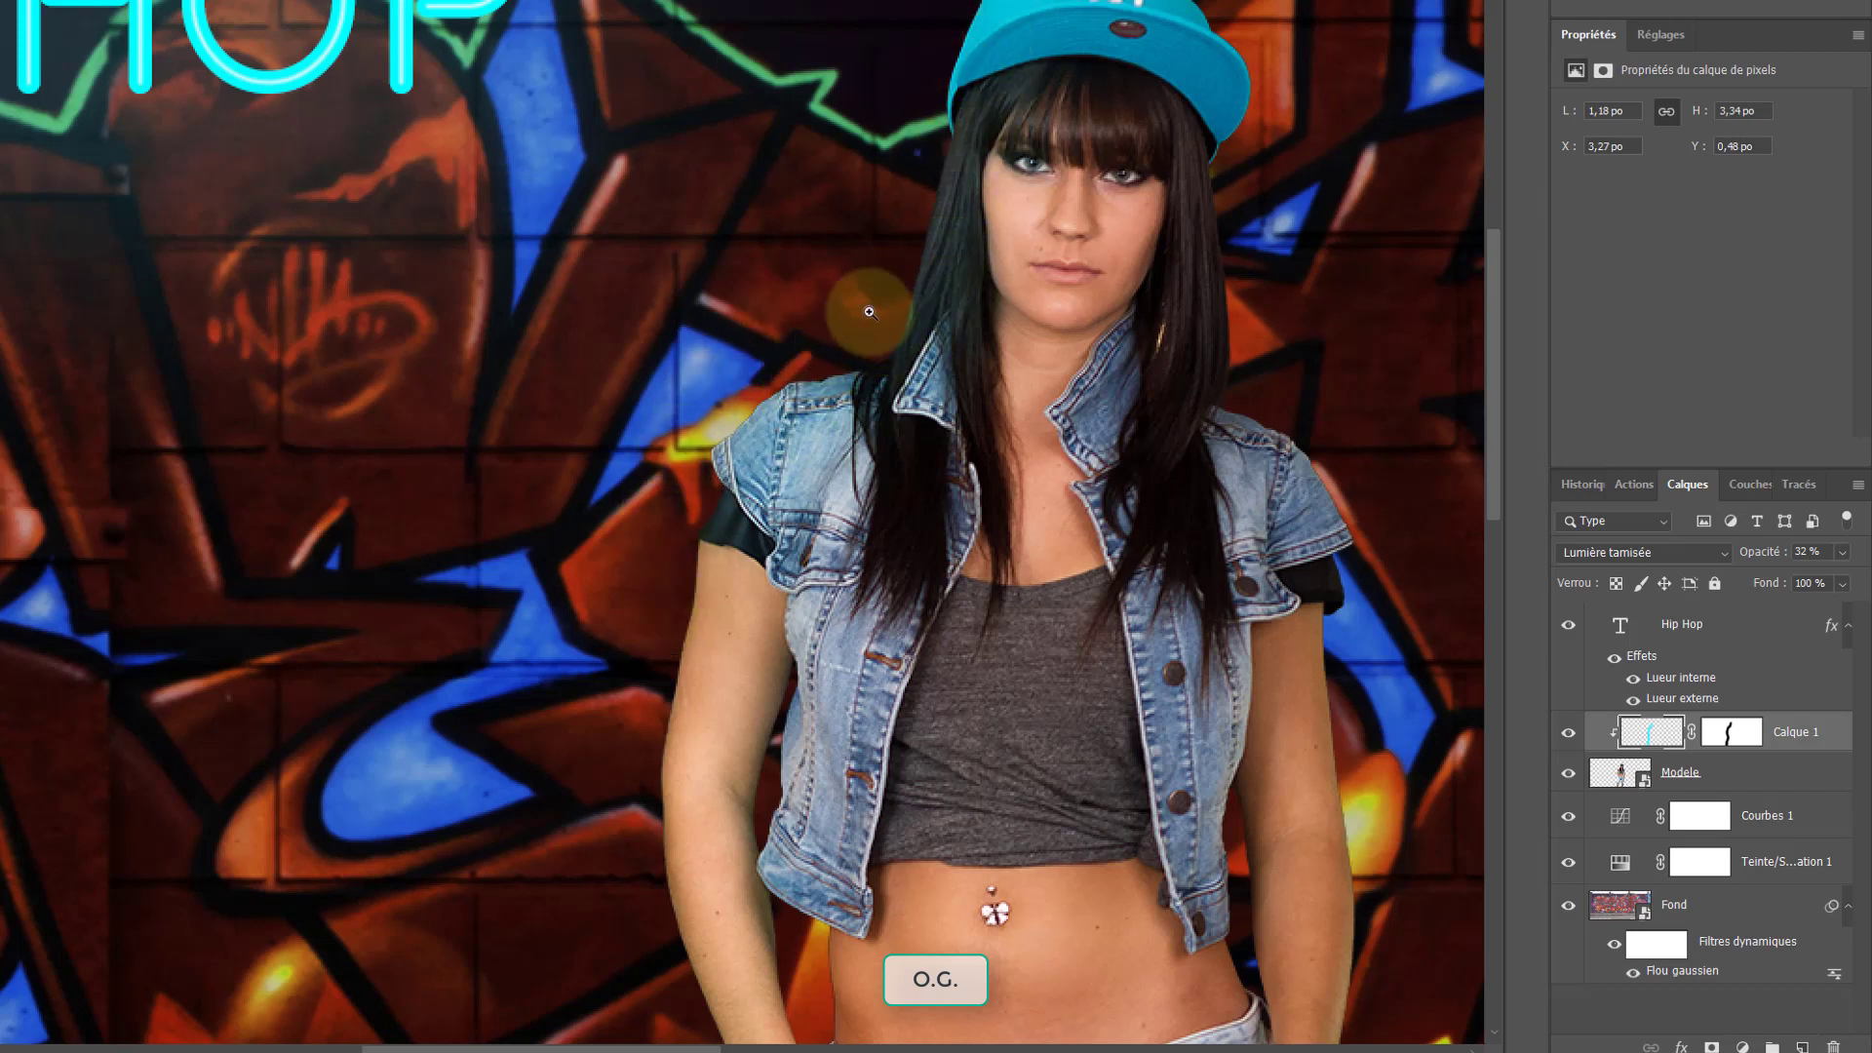
pyautogui.click(1568, 736)
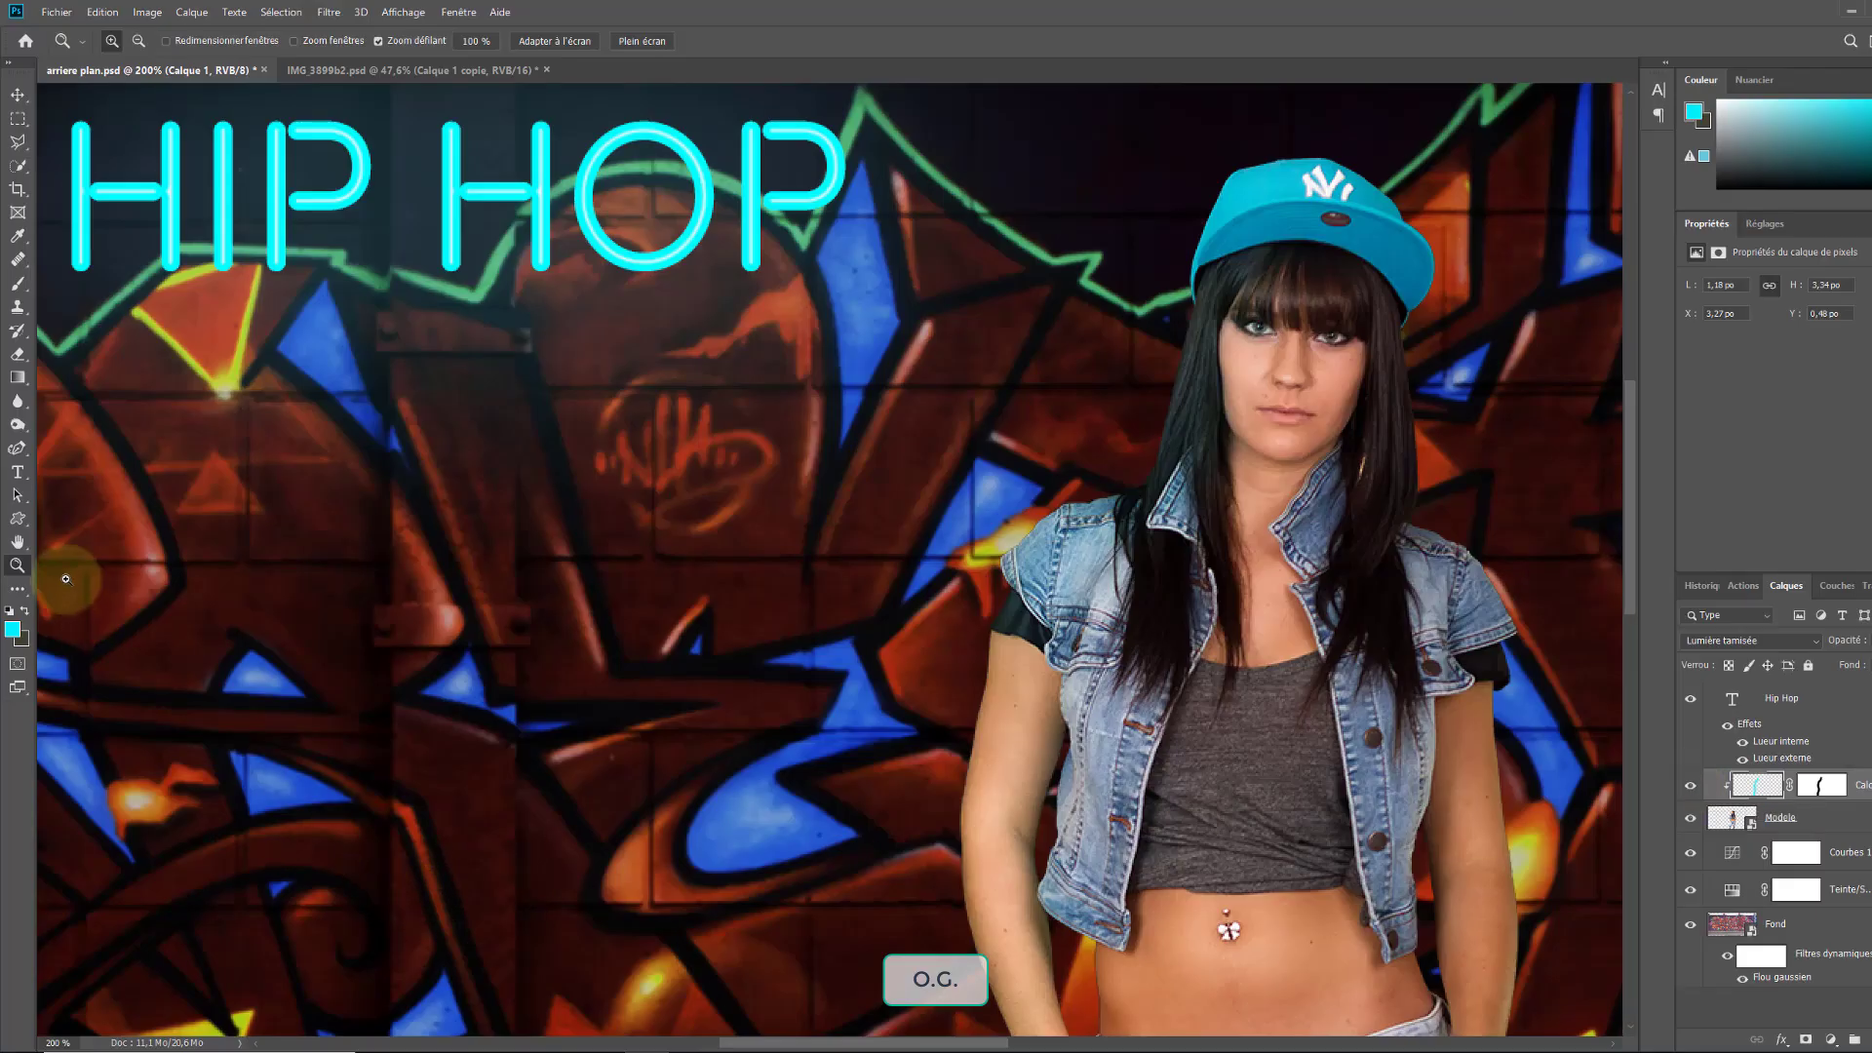
# Crop the image at the 2:3 (4:6) ratio to the neon text and the model from the hips up
pyautogui.click(18, 564)
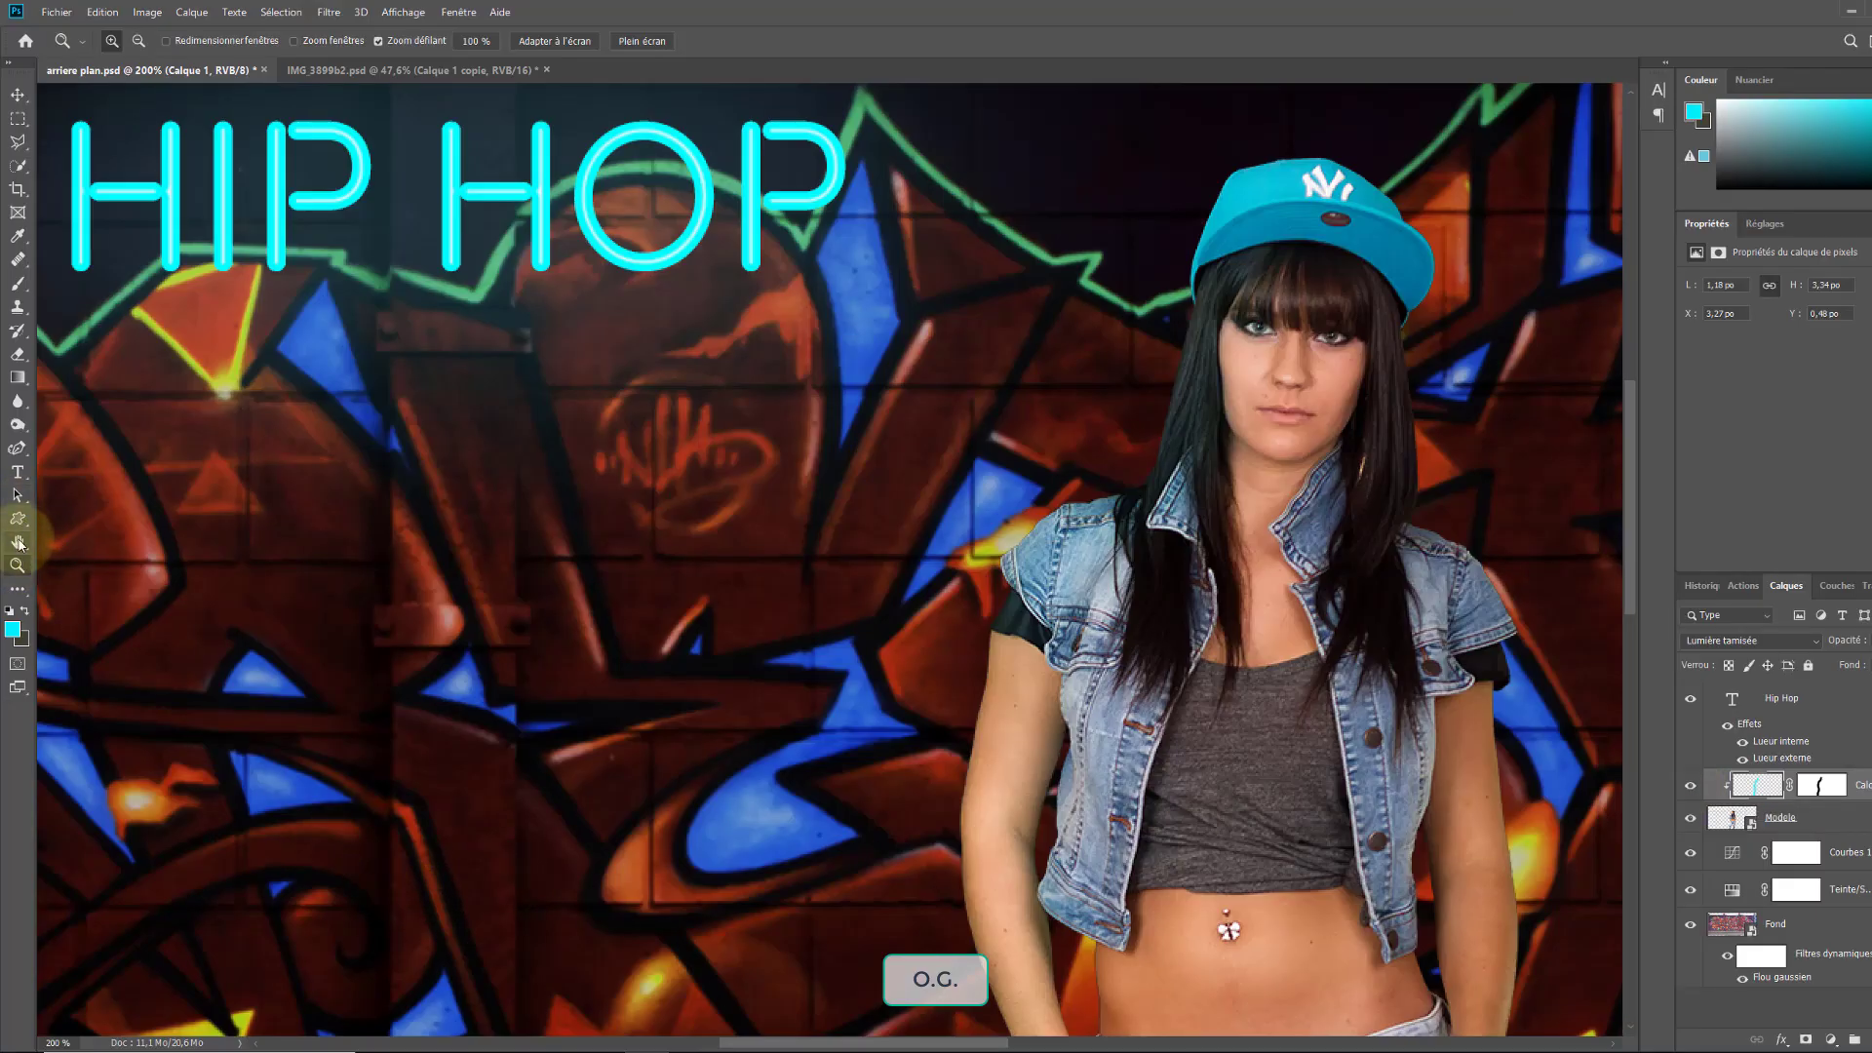
pyautogui.doubleClick(18, 544)
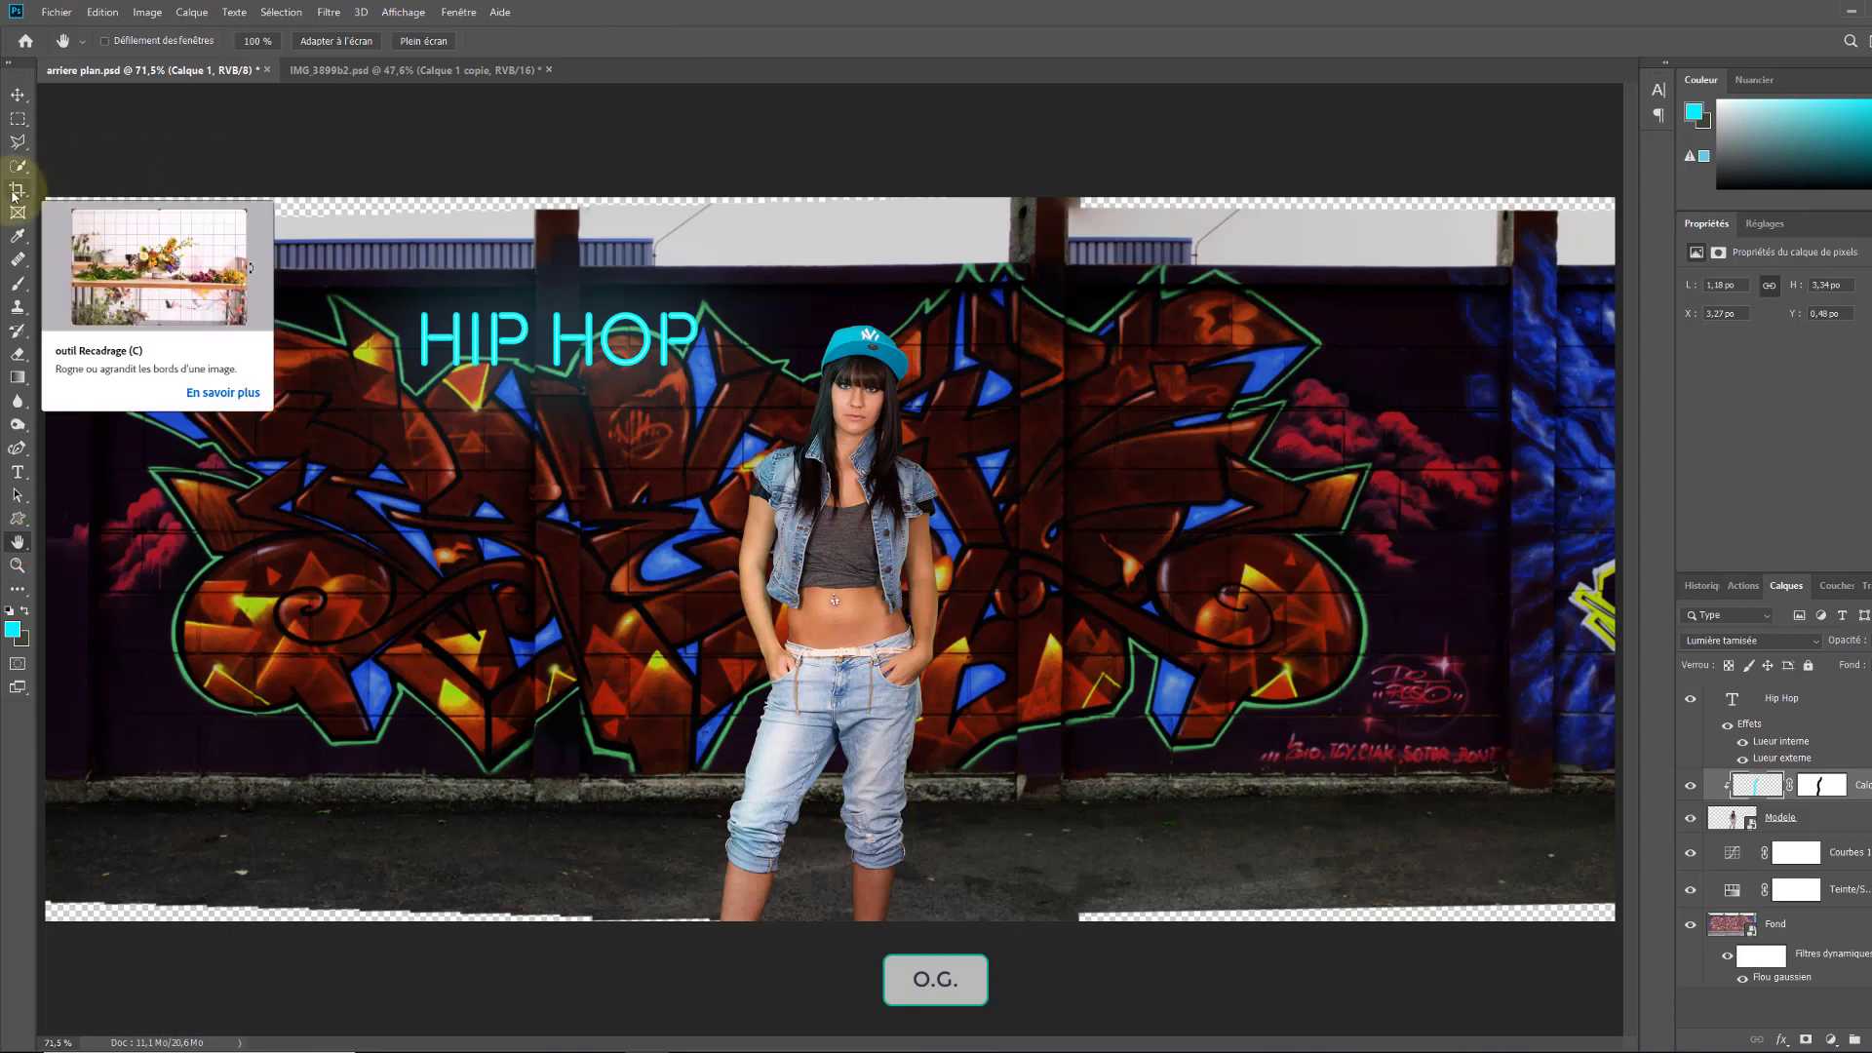
pyautogui.click(18, 190)
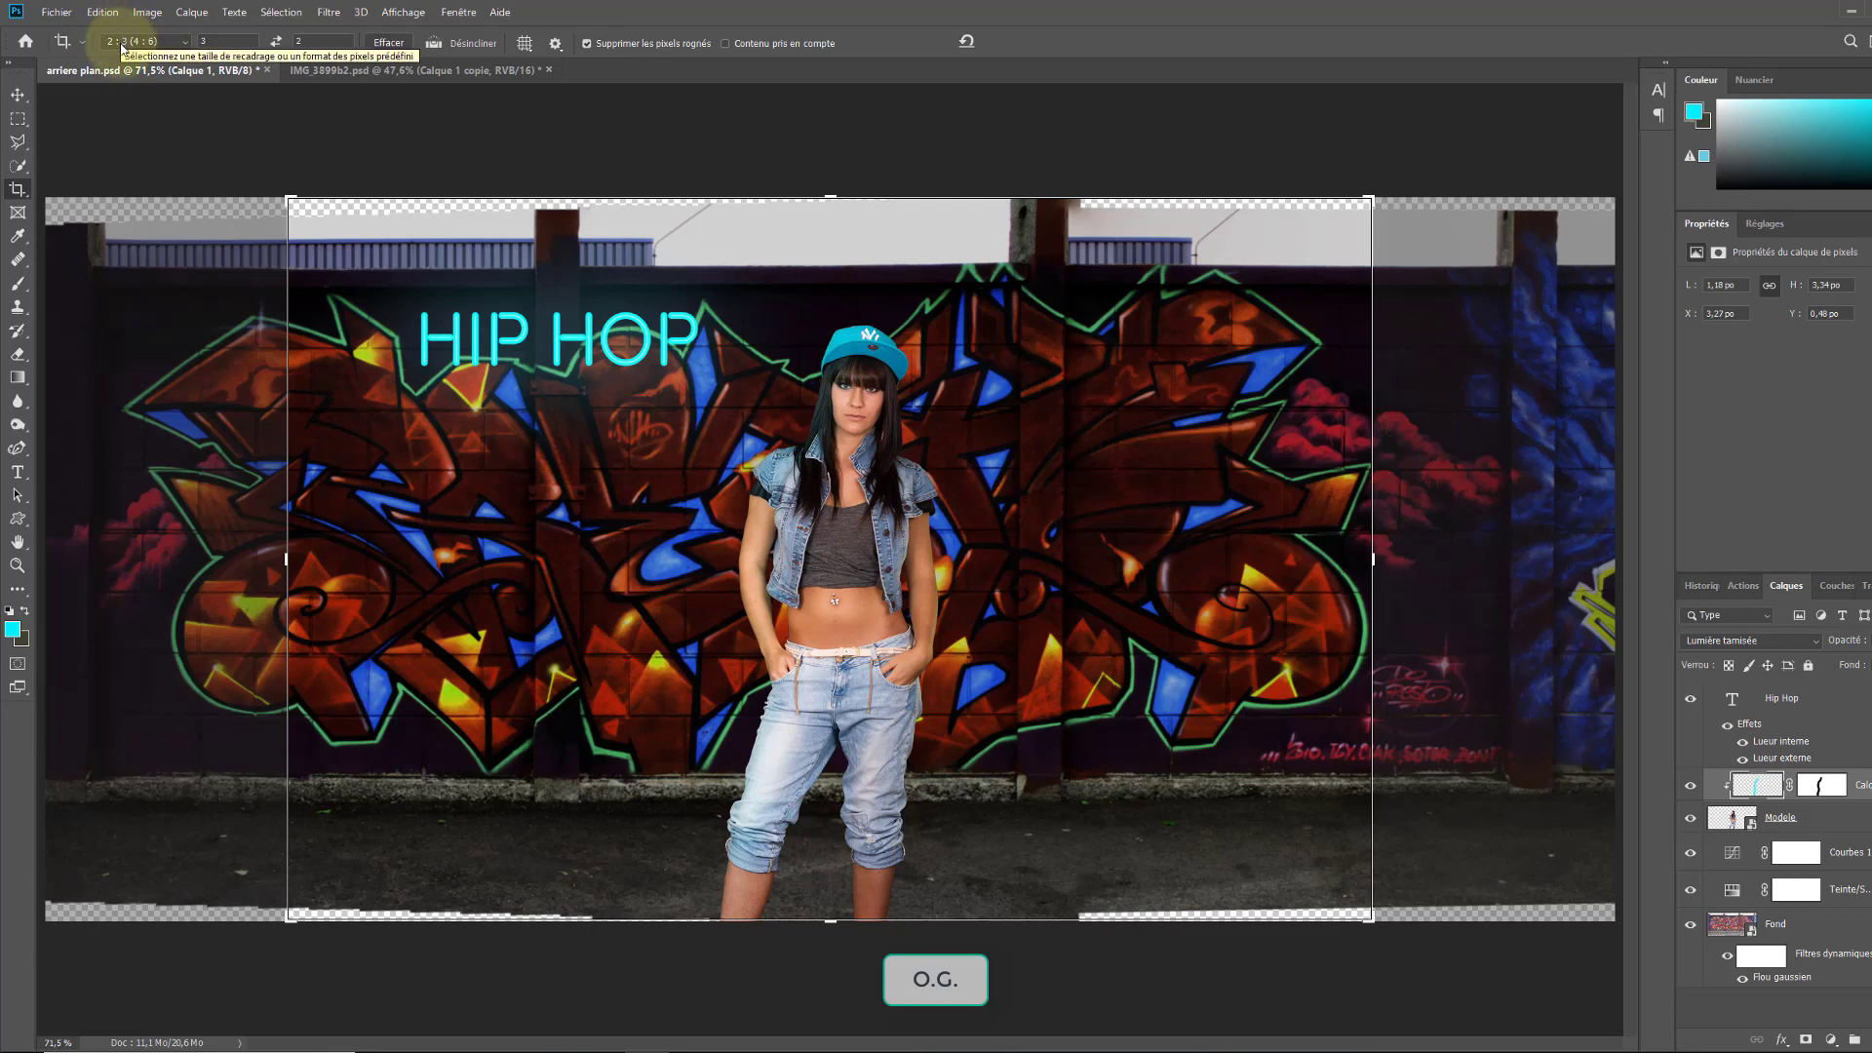
pyautogui.moveTo(1370, 198); pyautogui.dragTo(1287, 211)
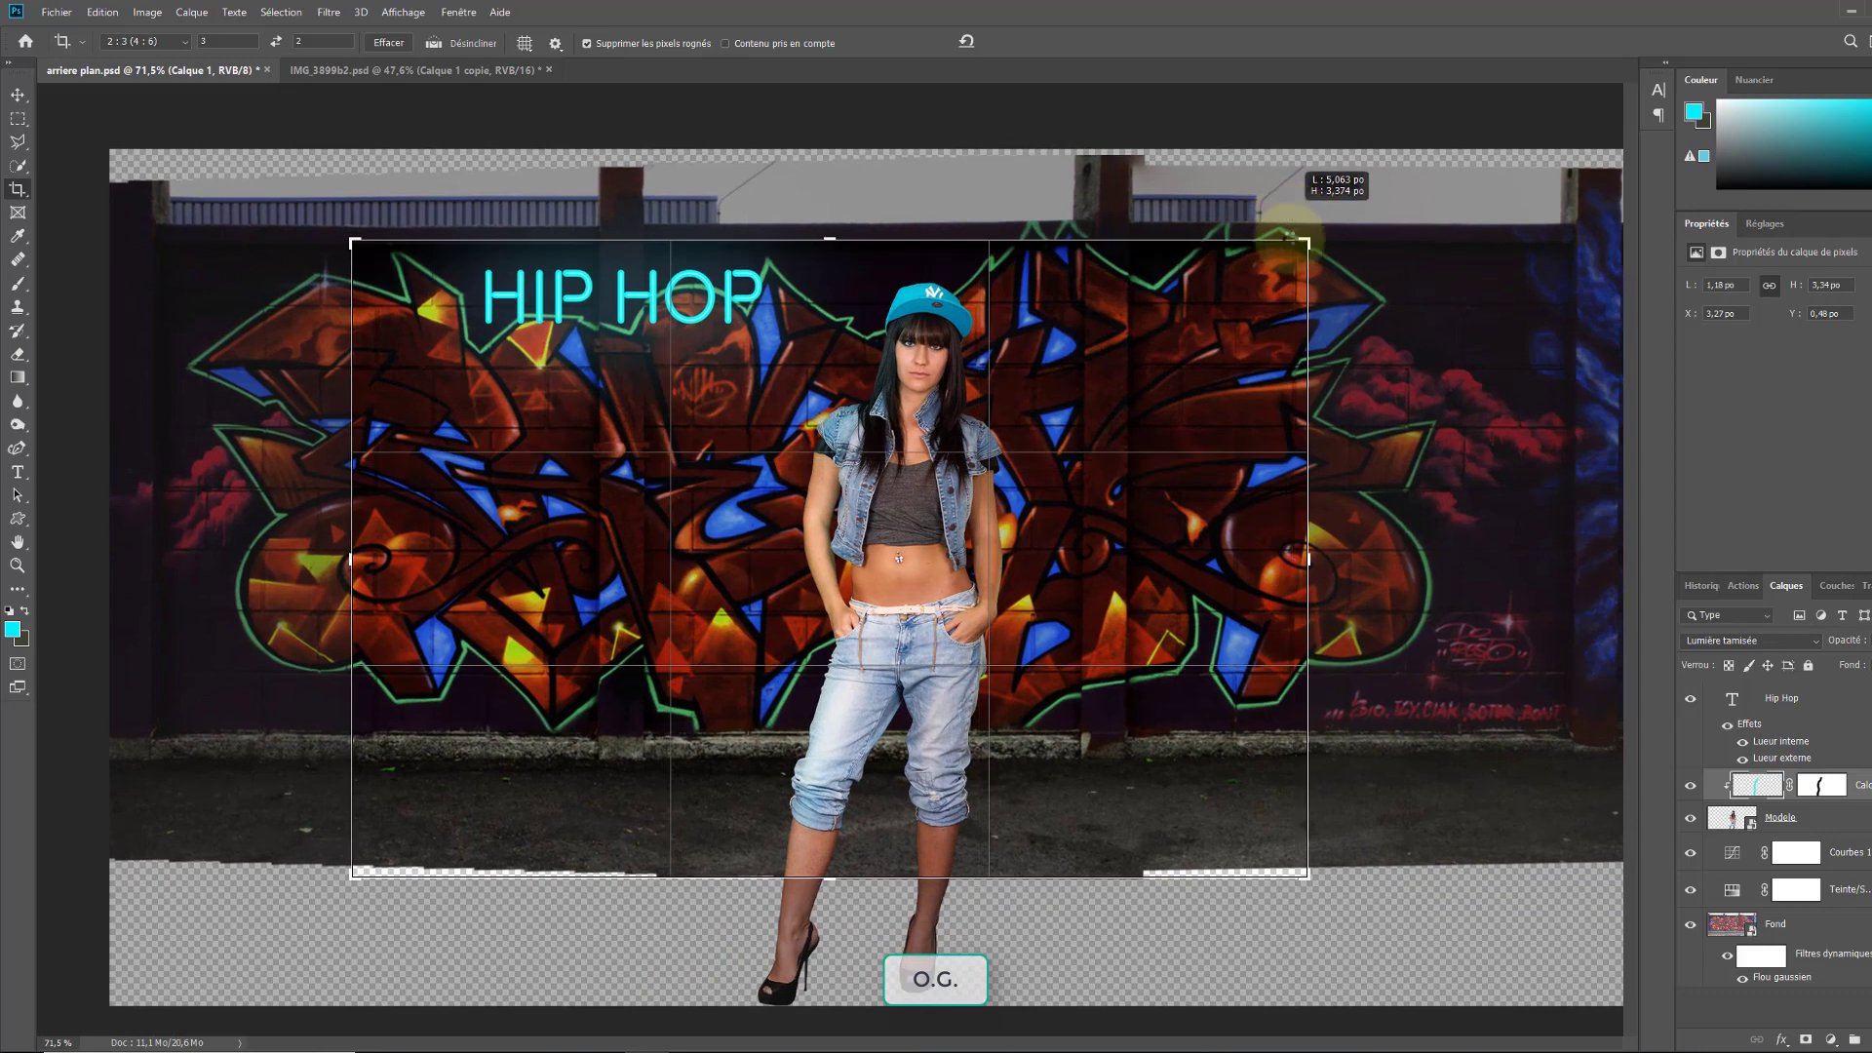
pyautogui.moveTo(1307, 874); pyautogui.dragTo(1181, 795)
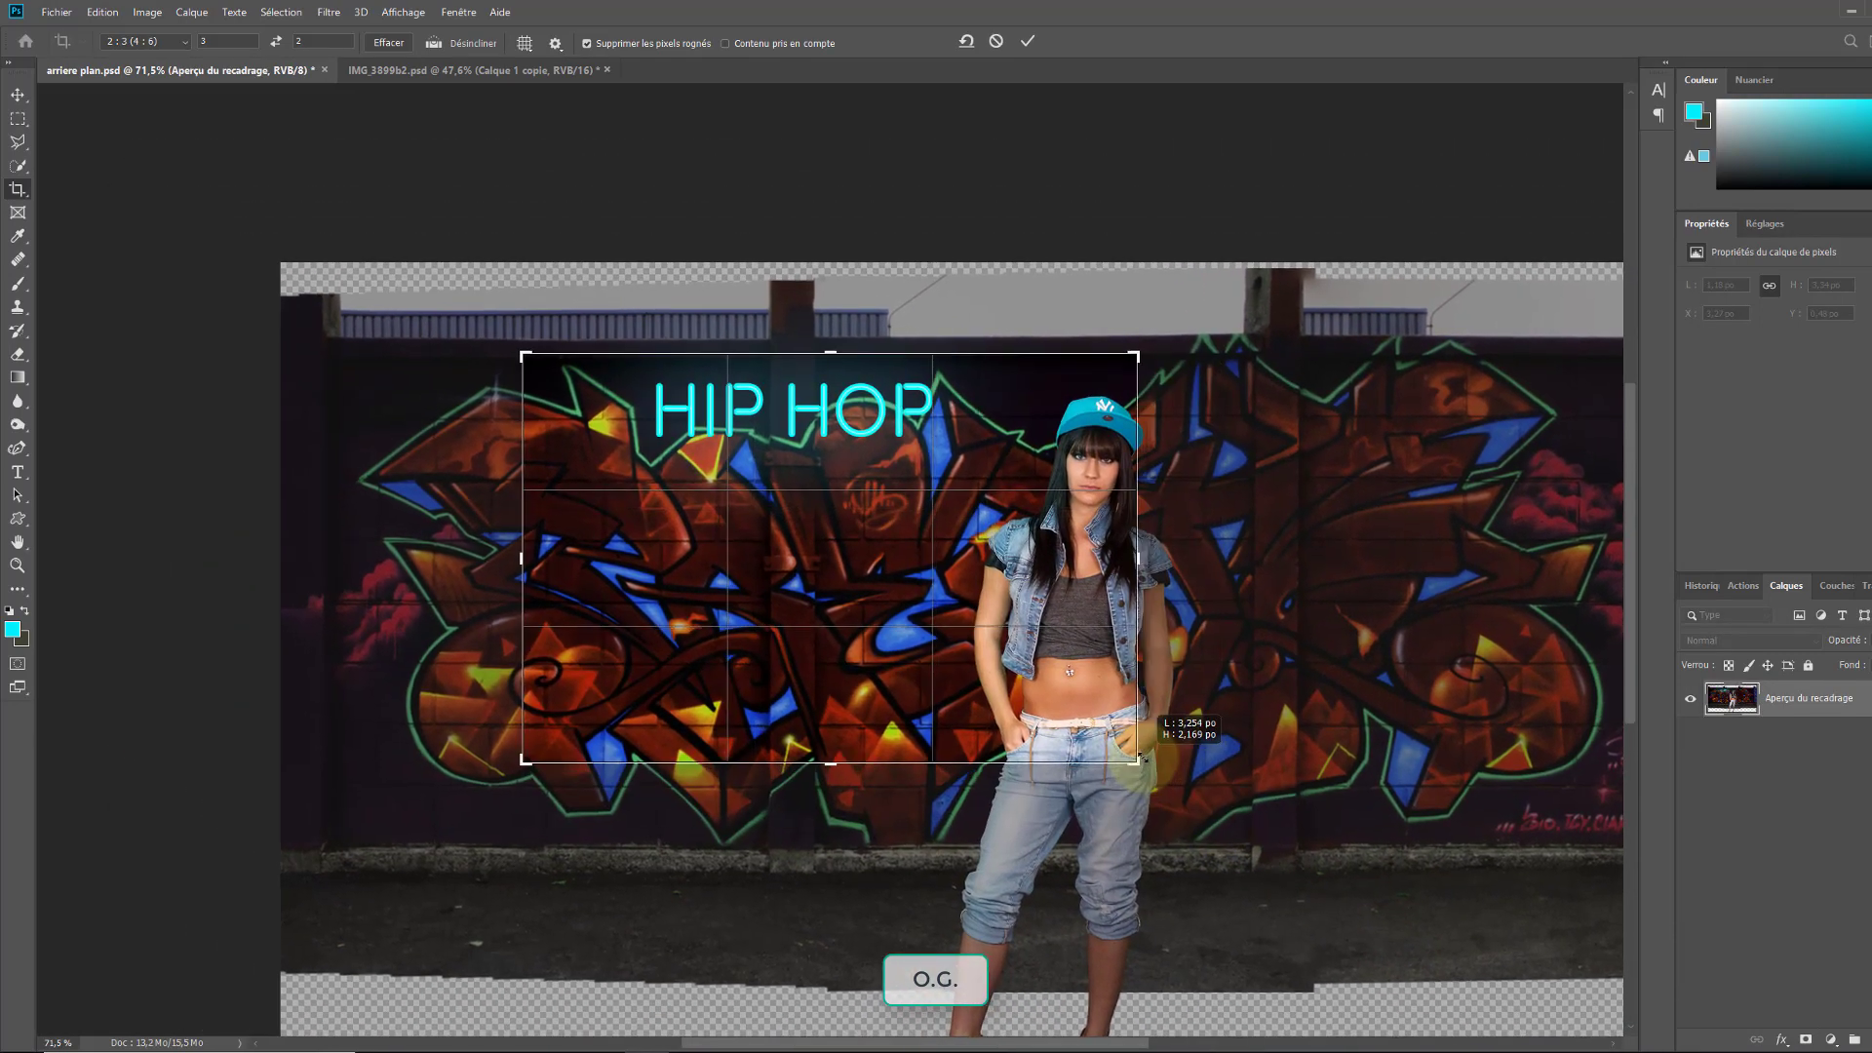
pyautogui.click(1076, 661)
pyautogui.moveTo(1105, 663); pyautogui.dragTo(996, 669)
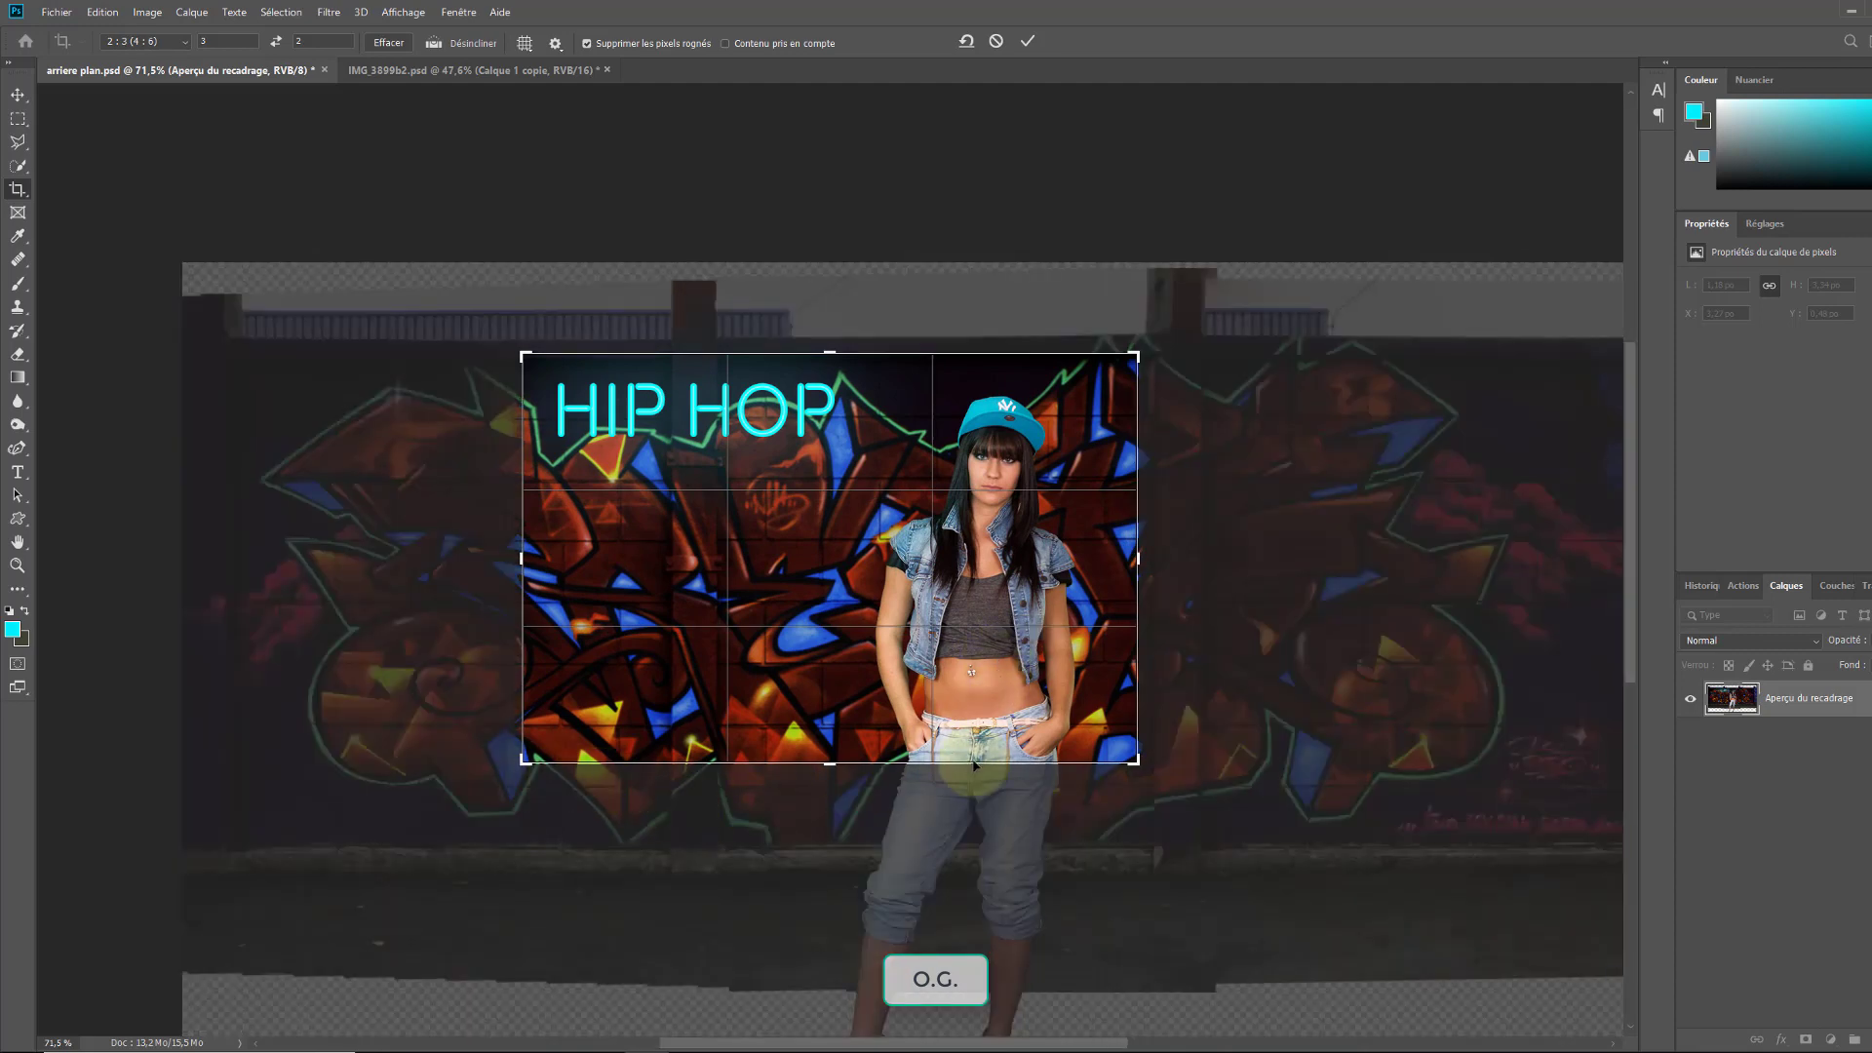
pyautogui.press('Return')
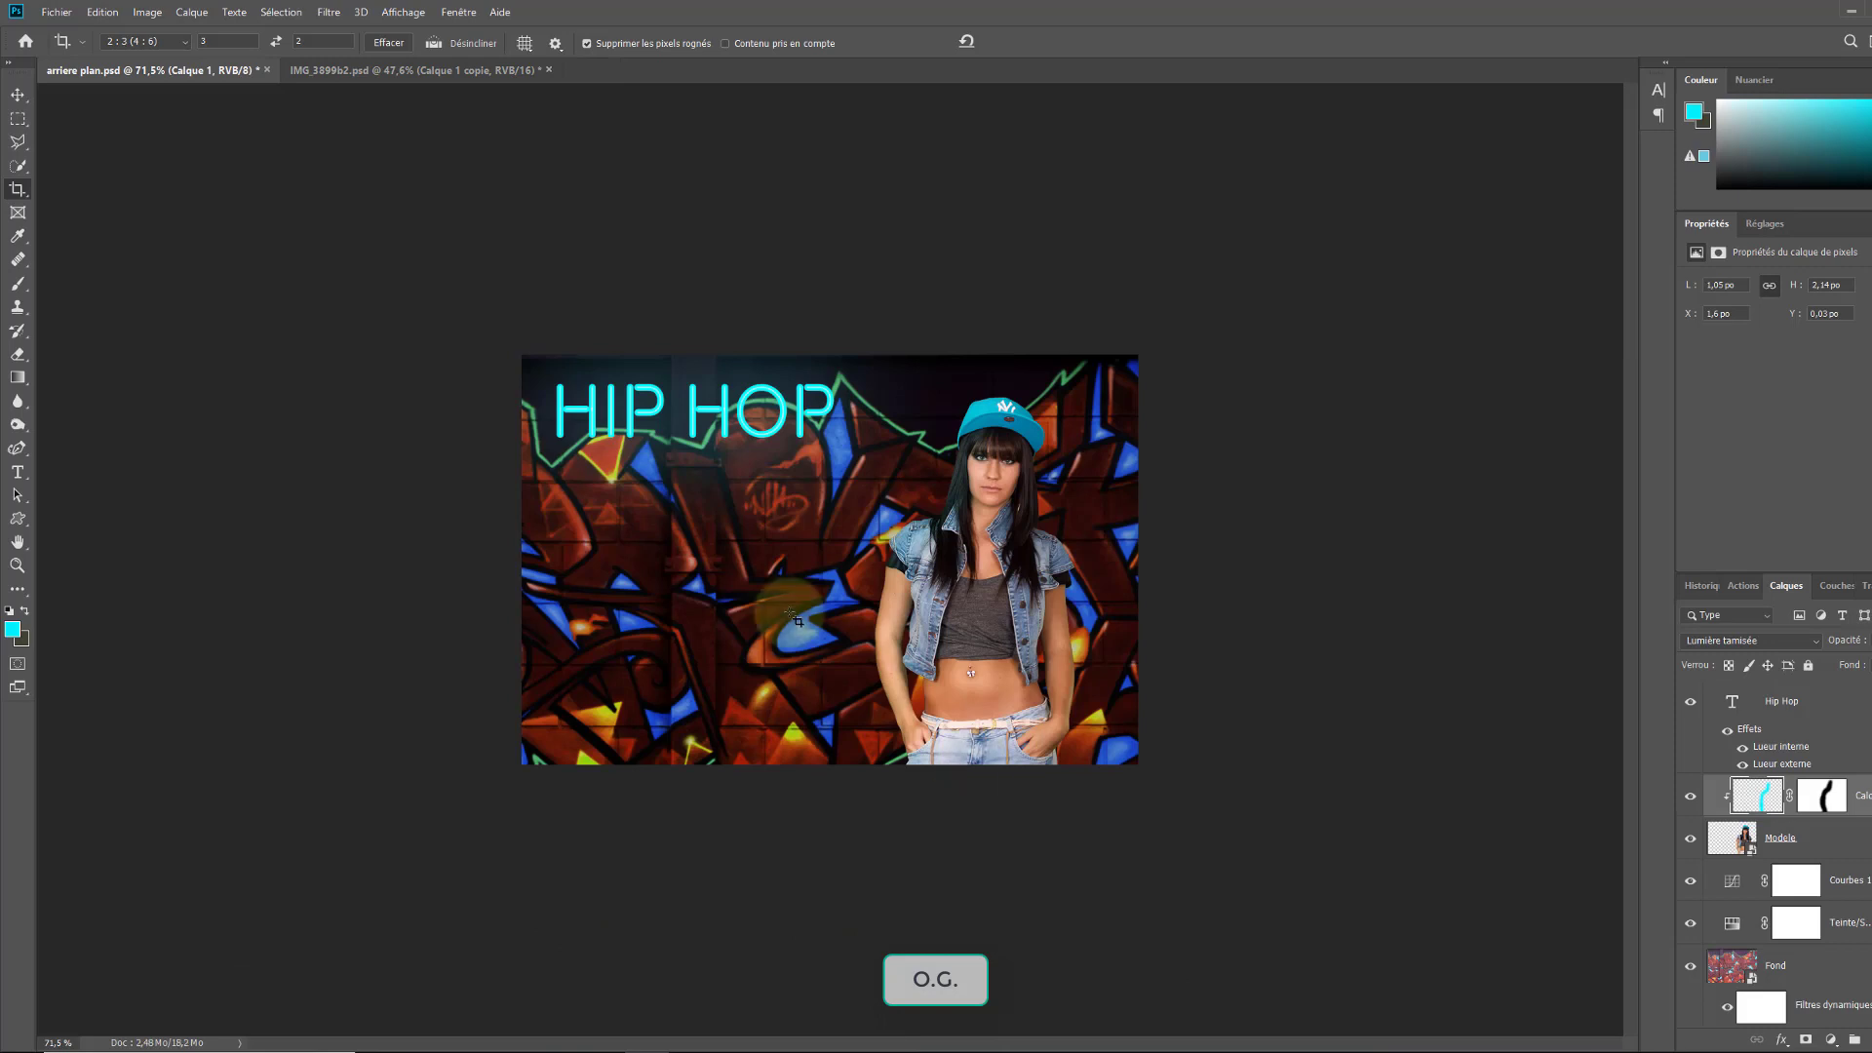
# Add a Curves adjustment layer directly above Modele, clipped to that layer
pyautogui.doubleClick(18, 542)
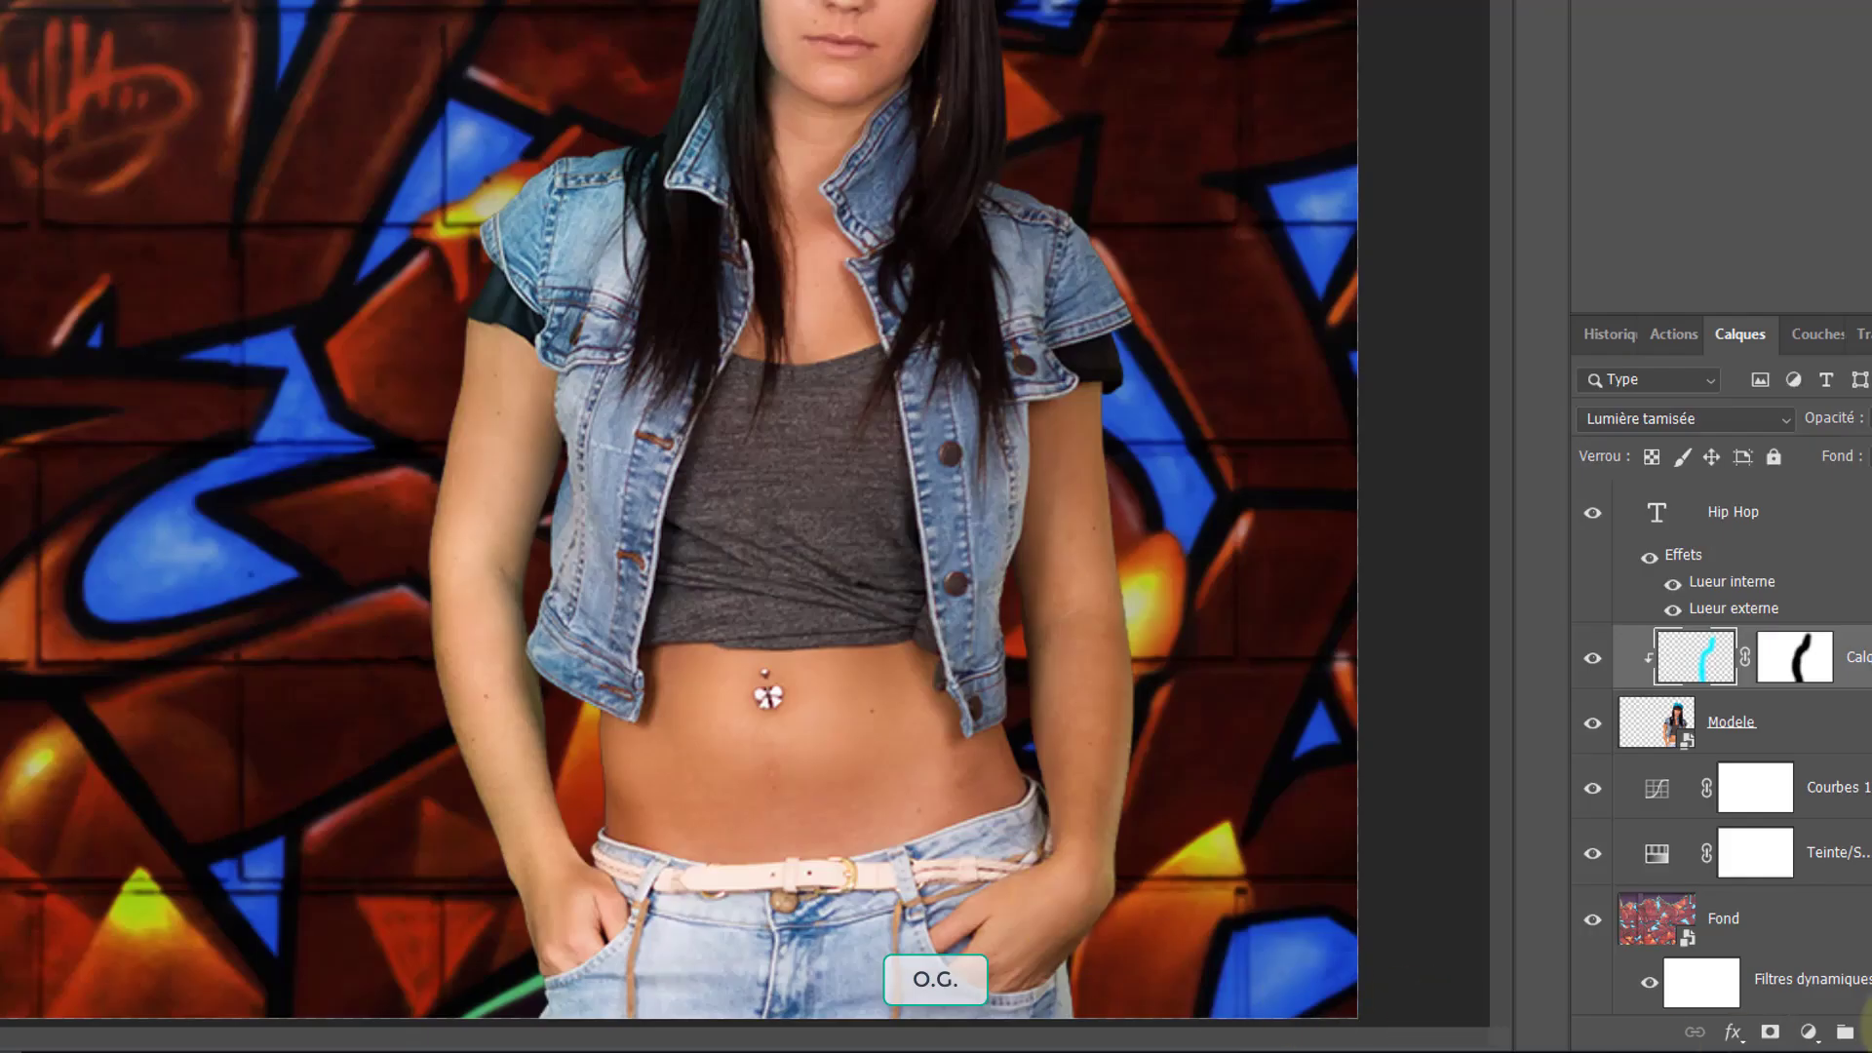
pyautogui.click(1809, 734)
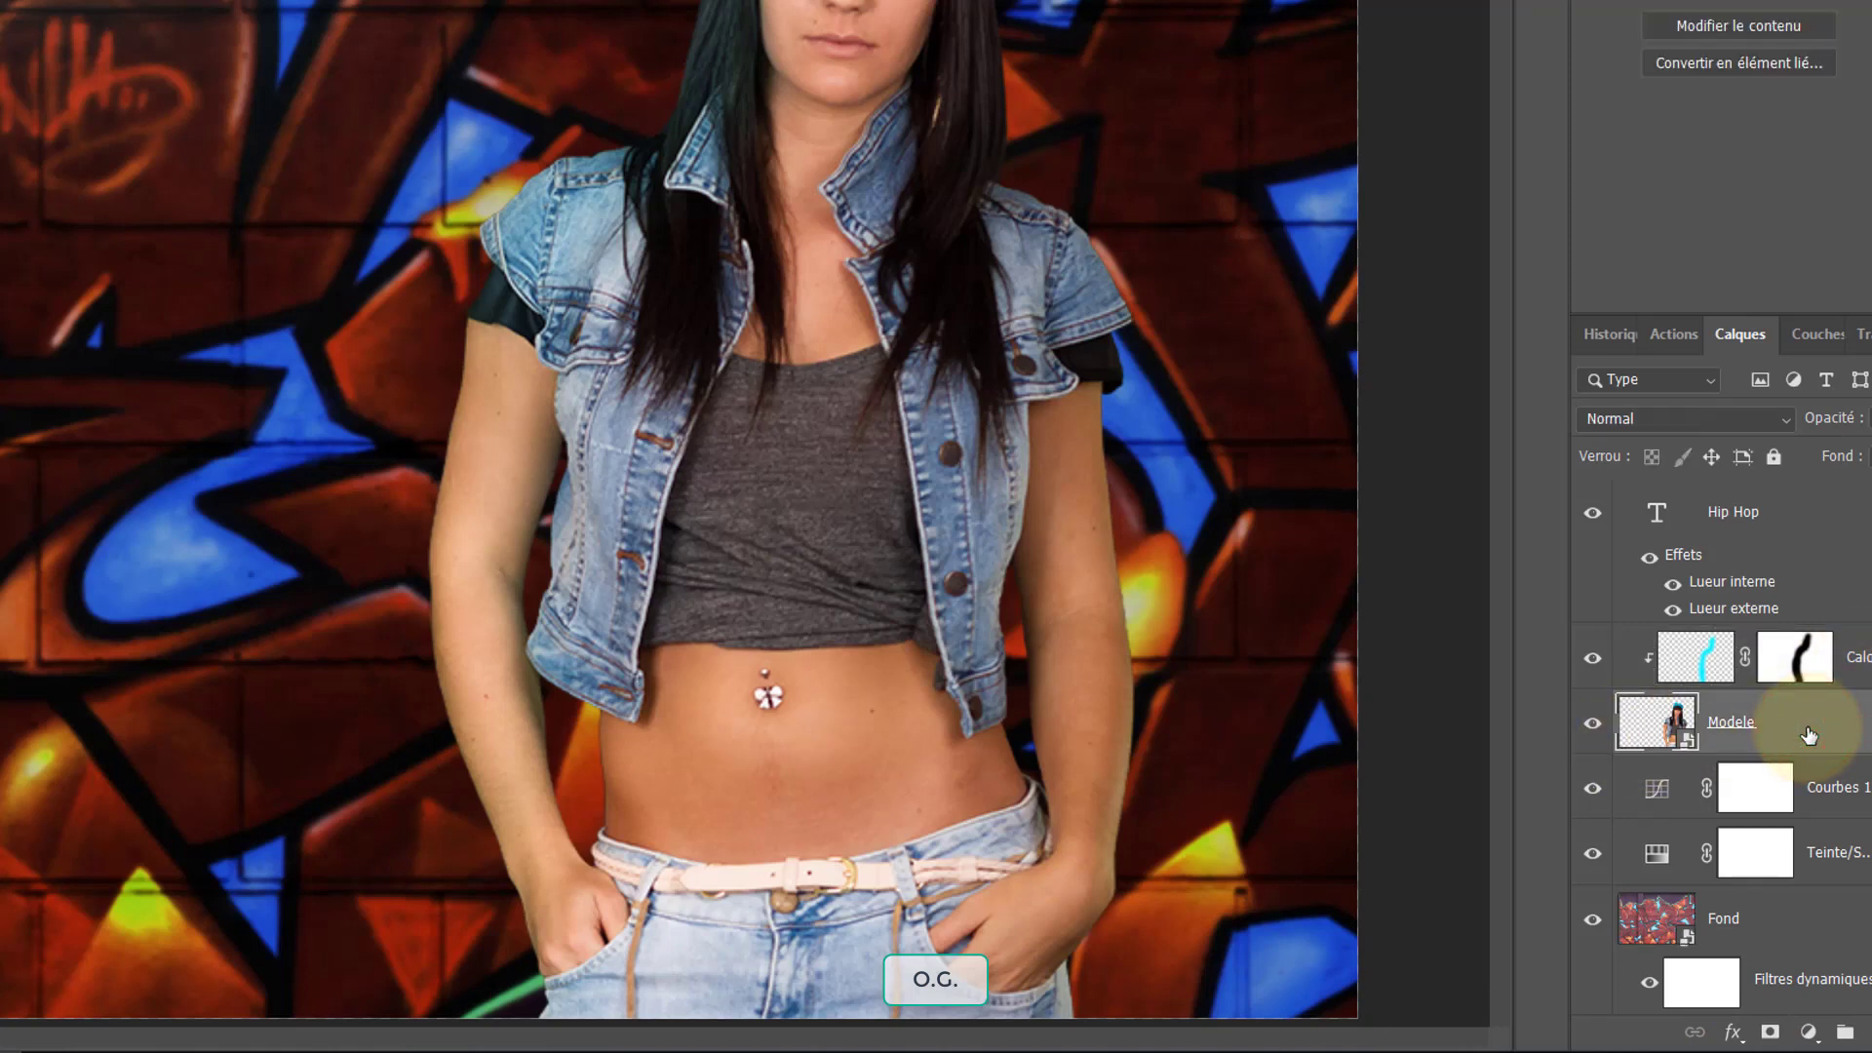
pyautogui.click(1809, 1033)
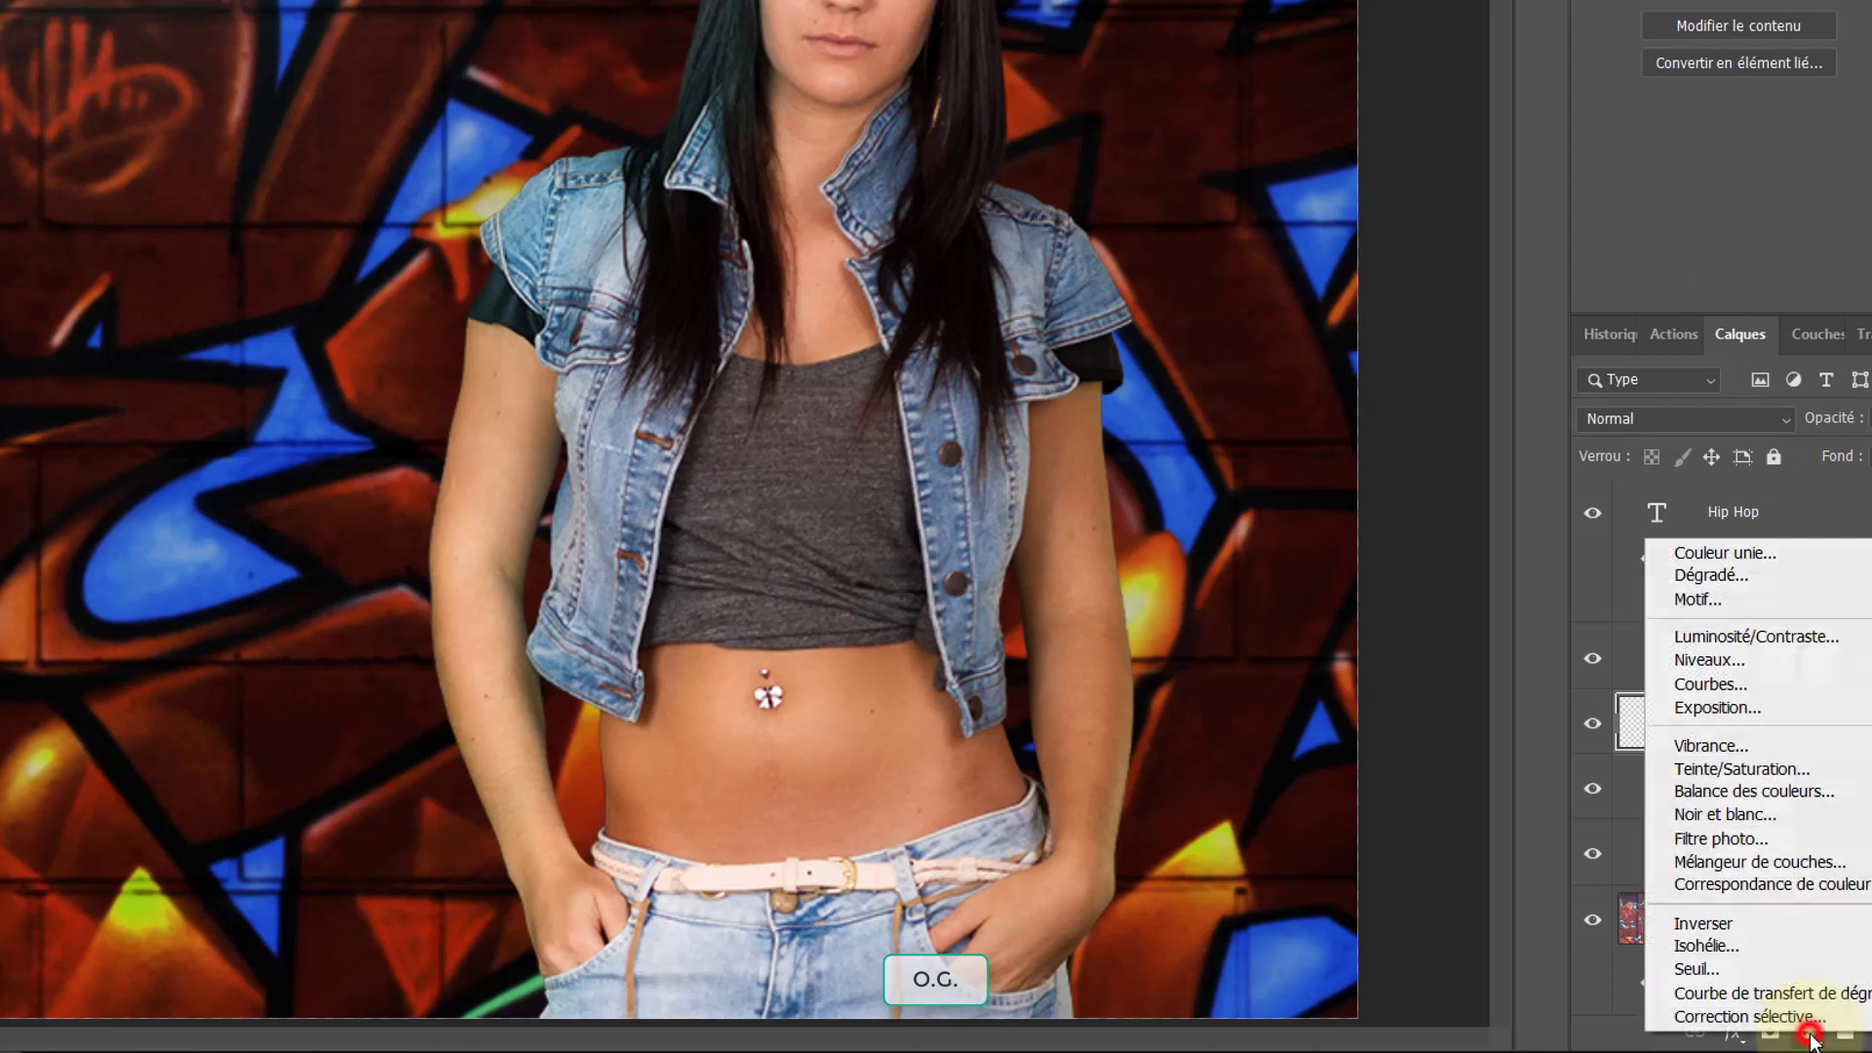
pyautogui.click(1802, 685)
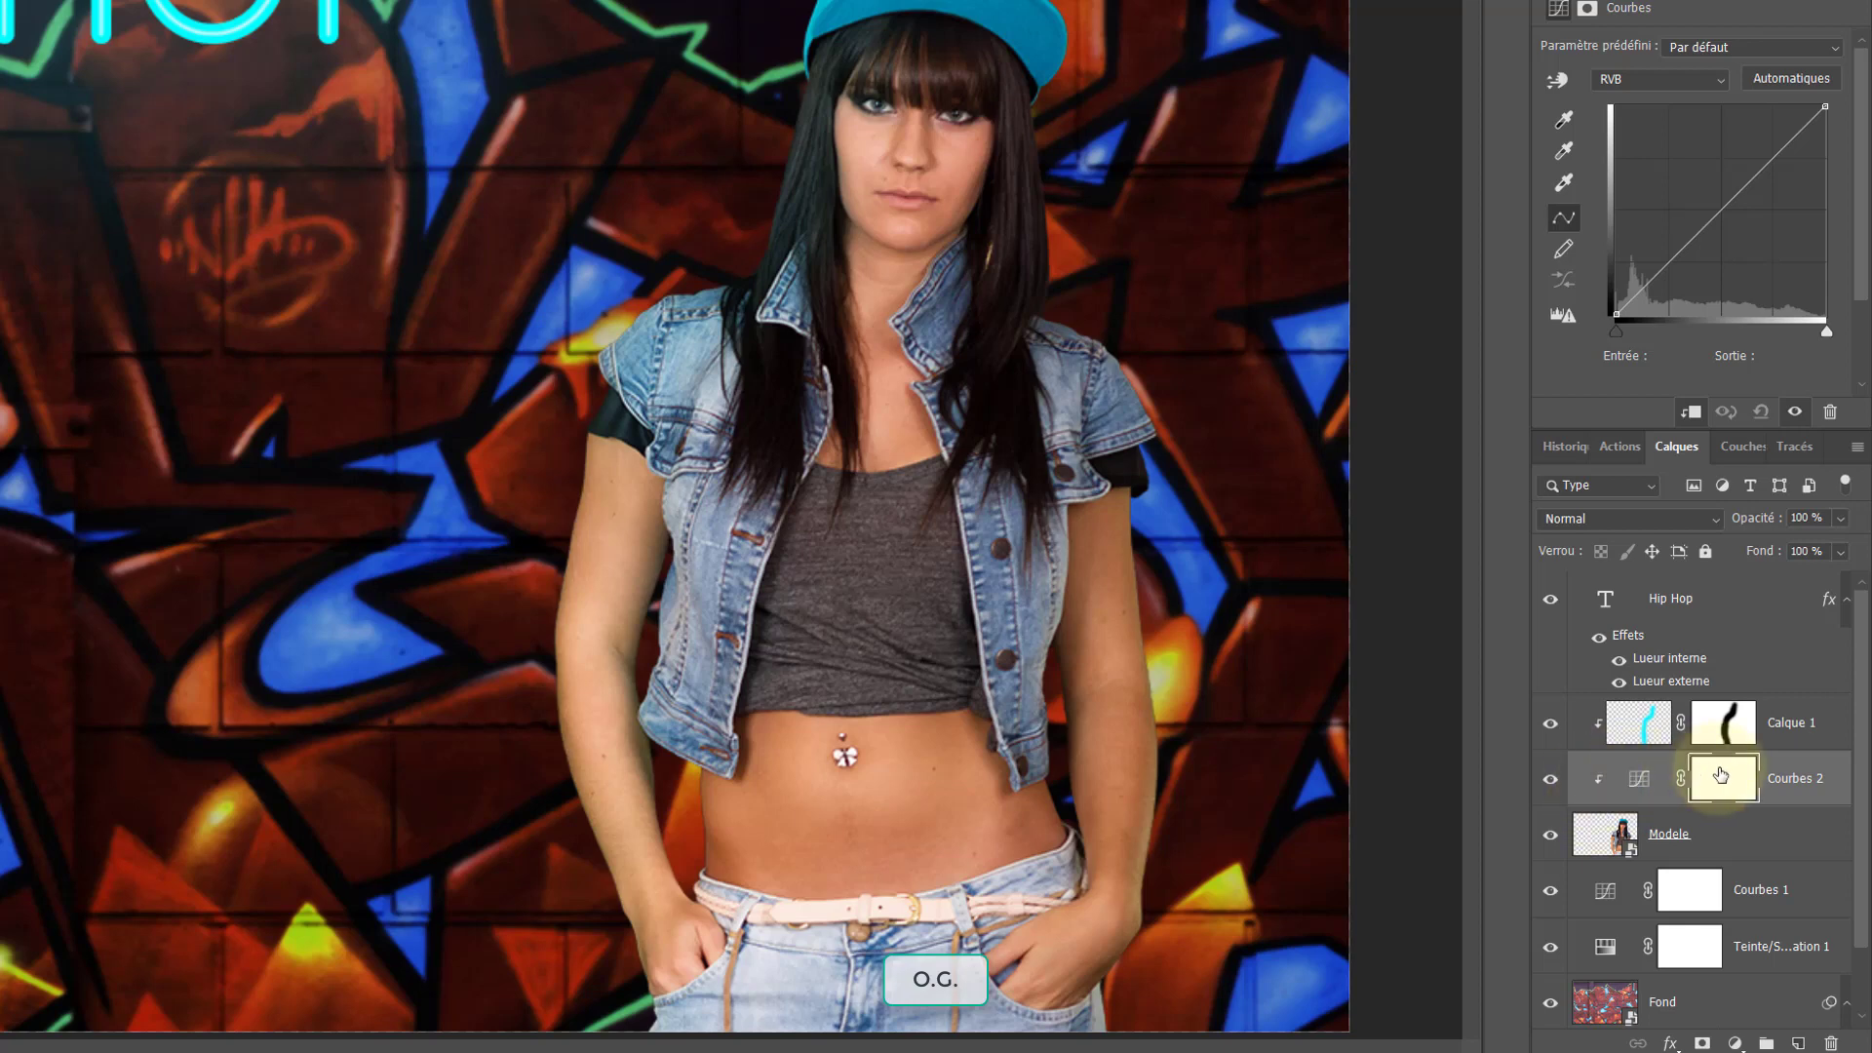
pyautogui.rightClick(1816, 788)
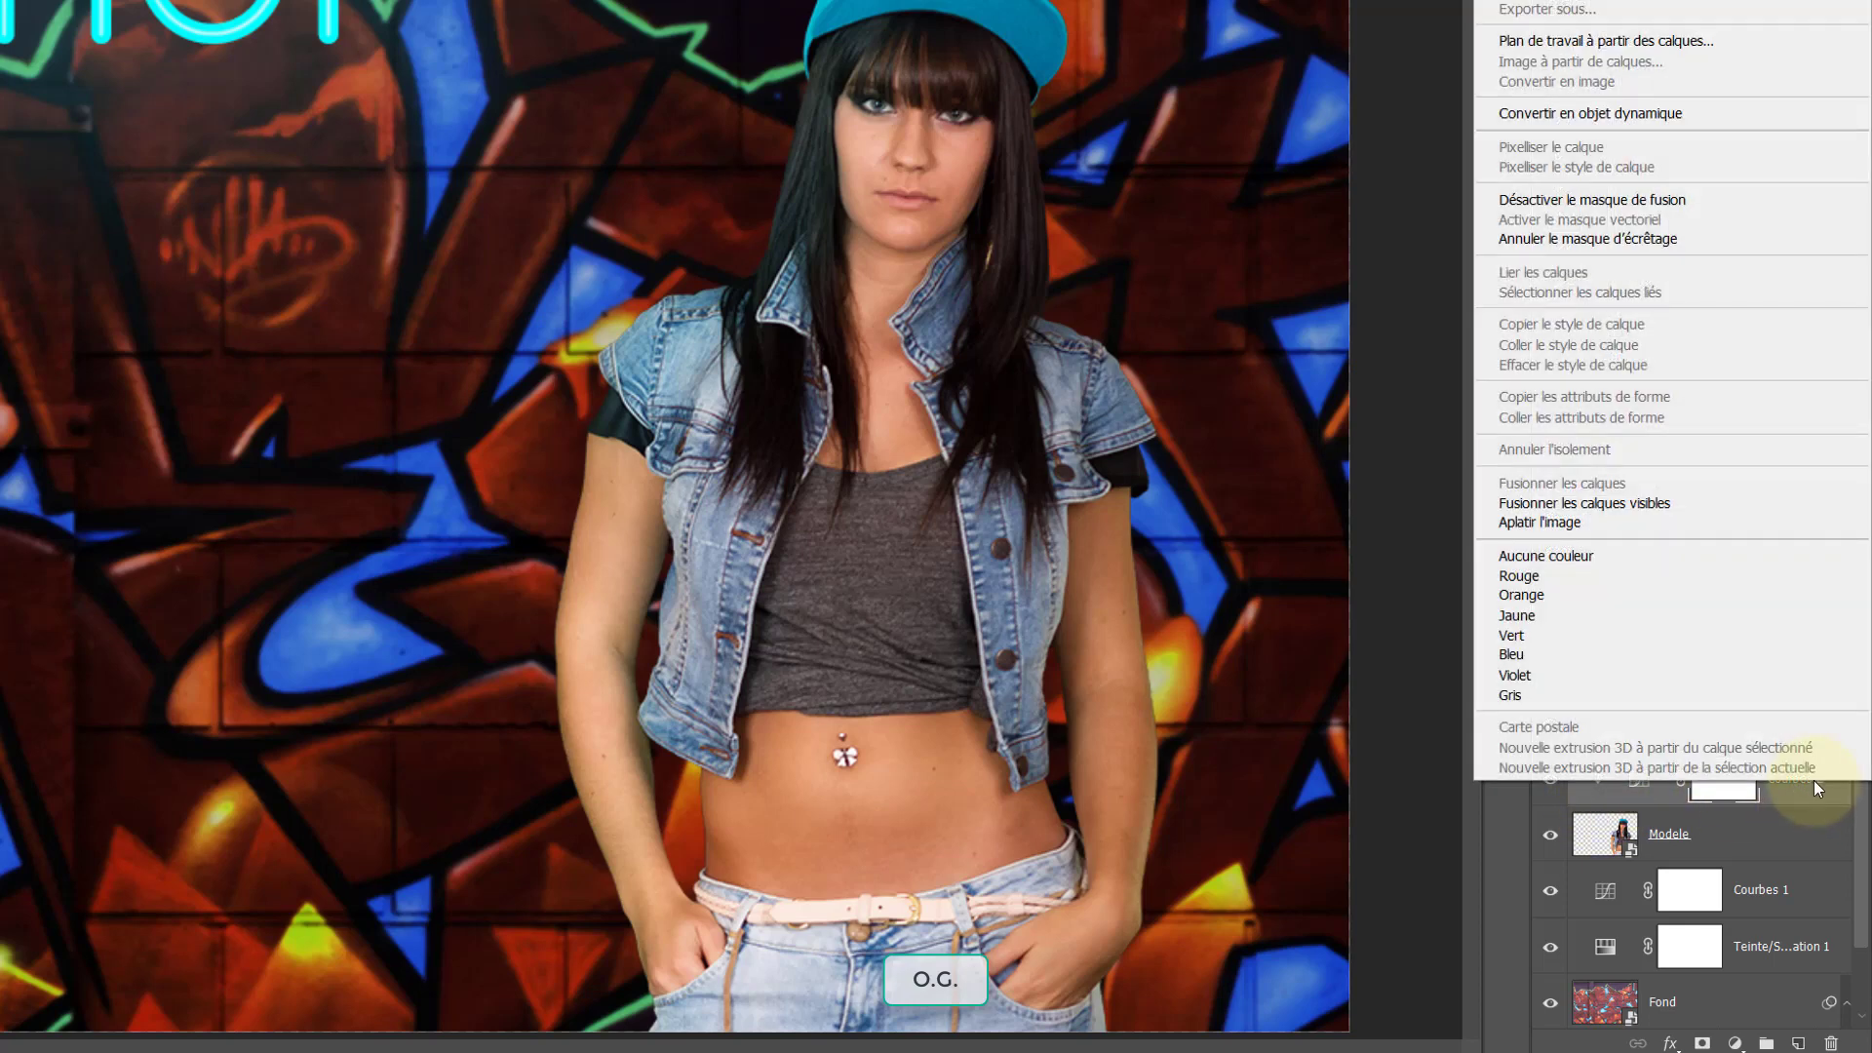
pyautogui.click(1707, 247)
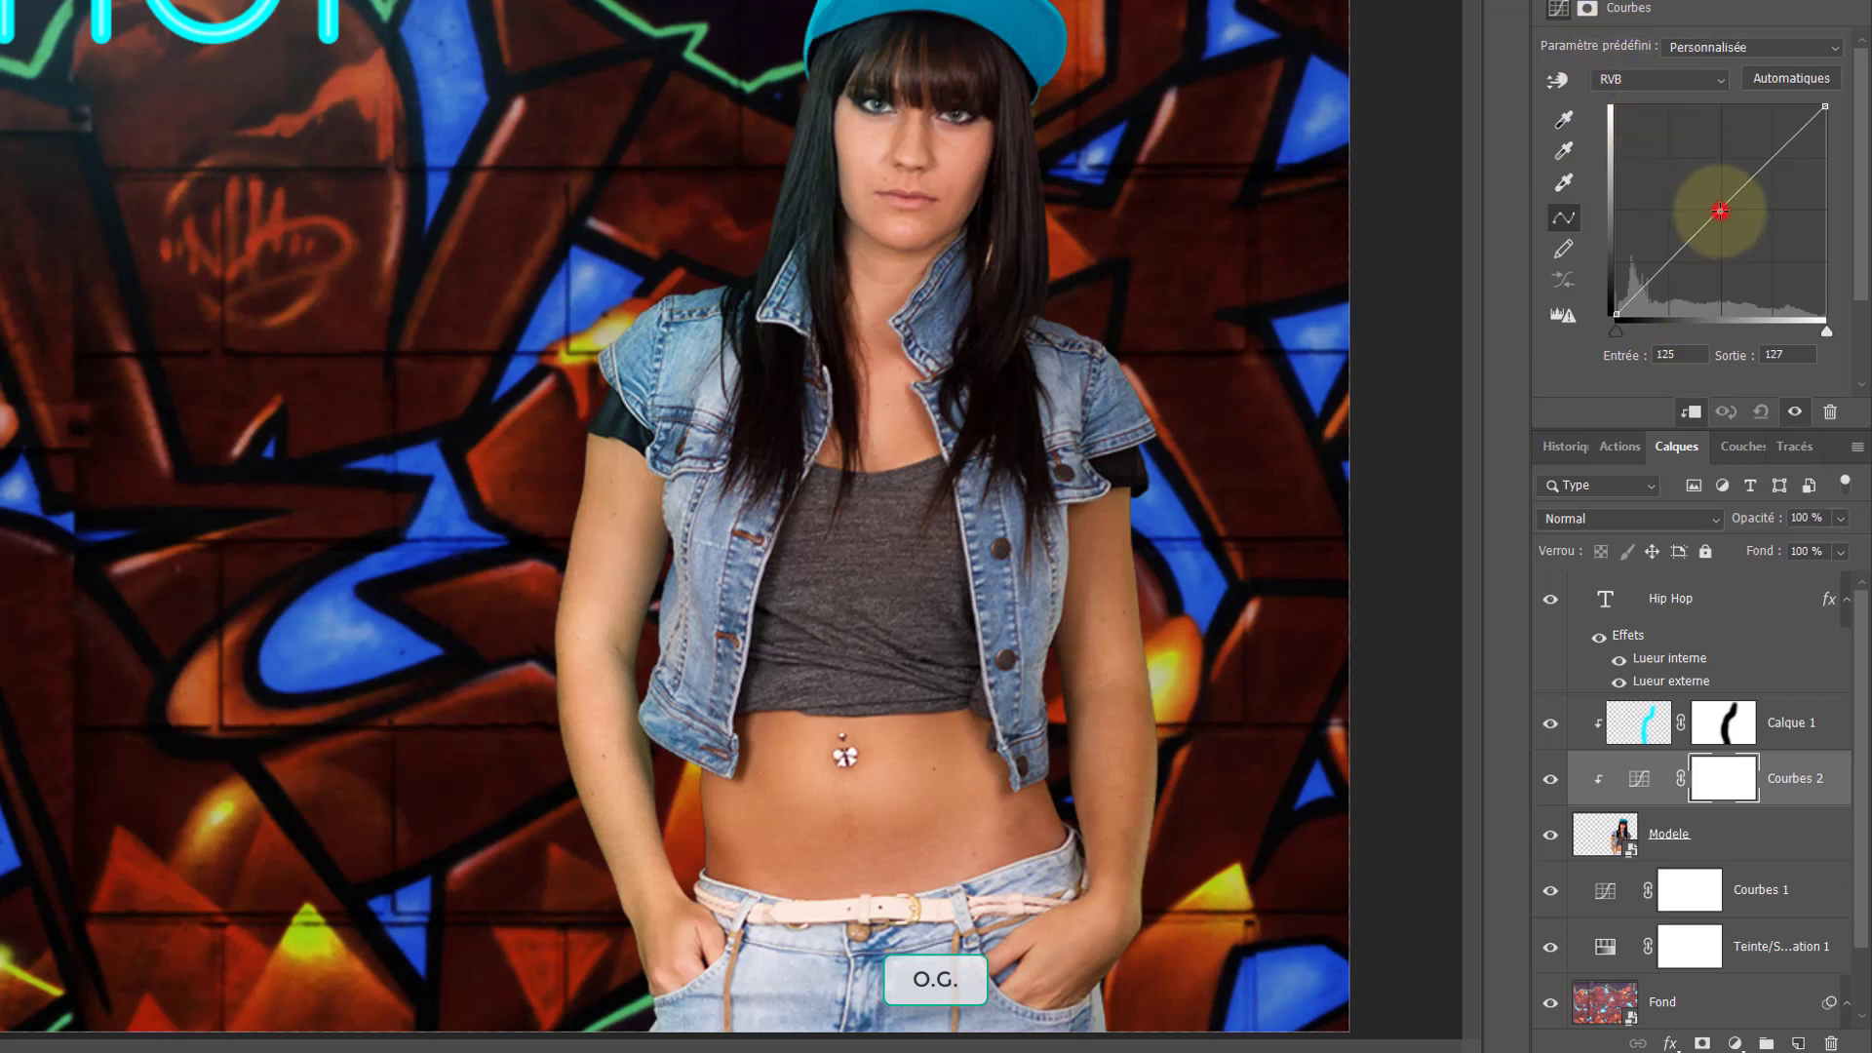
# Darken the Courbes 2 curve to input 151, output 117, and invert its mask to black
pyautogui.moveTo(1721, 209)
pyautogui.mouseDown()
pyautogui.moveTo(1740, 218)
pyautogui.moveTo(1725, 208)
pyautogui.mouseUp()
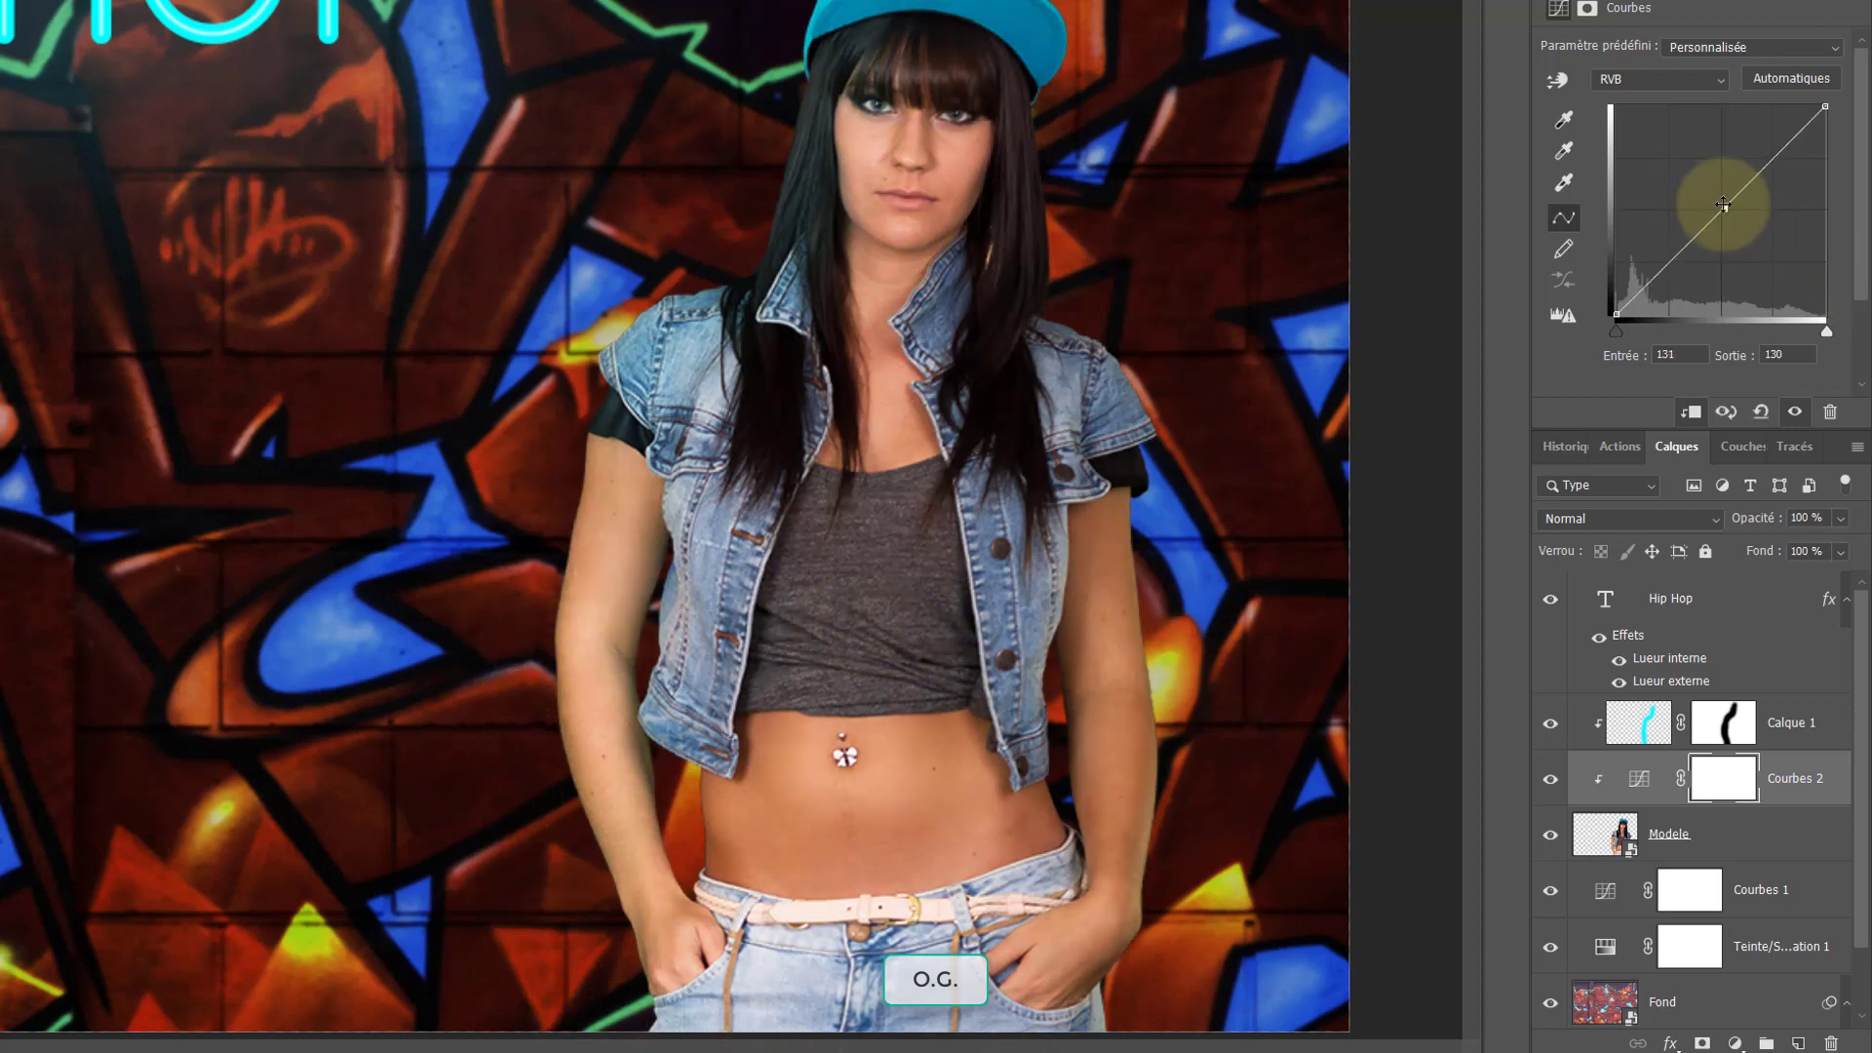
pyautogui.moveTo(1725, 208); pyautogui.dragTo(1741, 219)
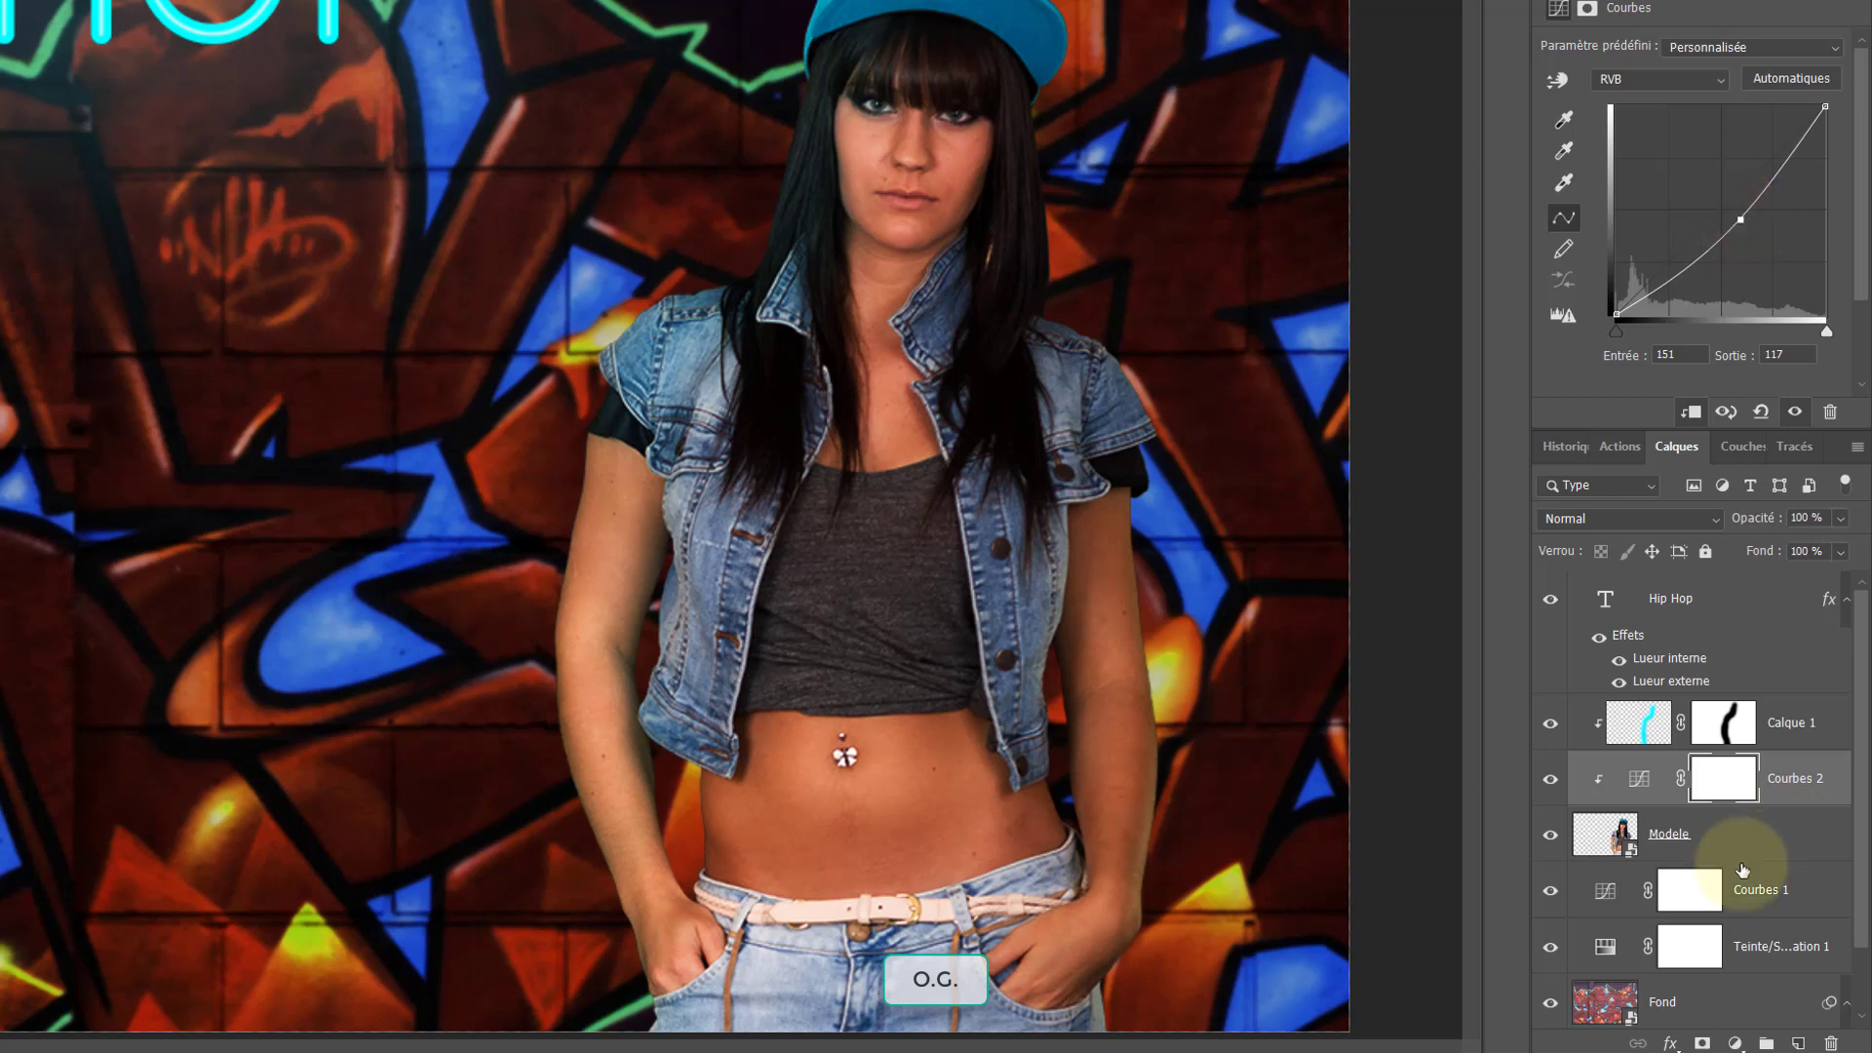
pyautogui.click(1726, 780)
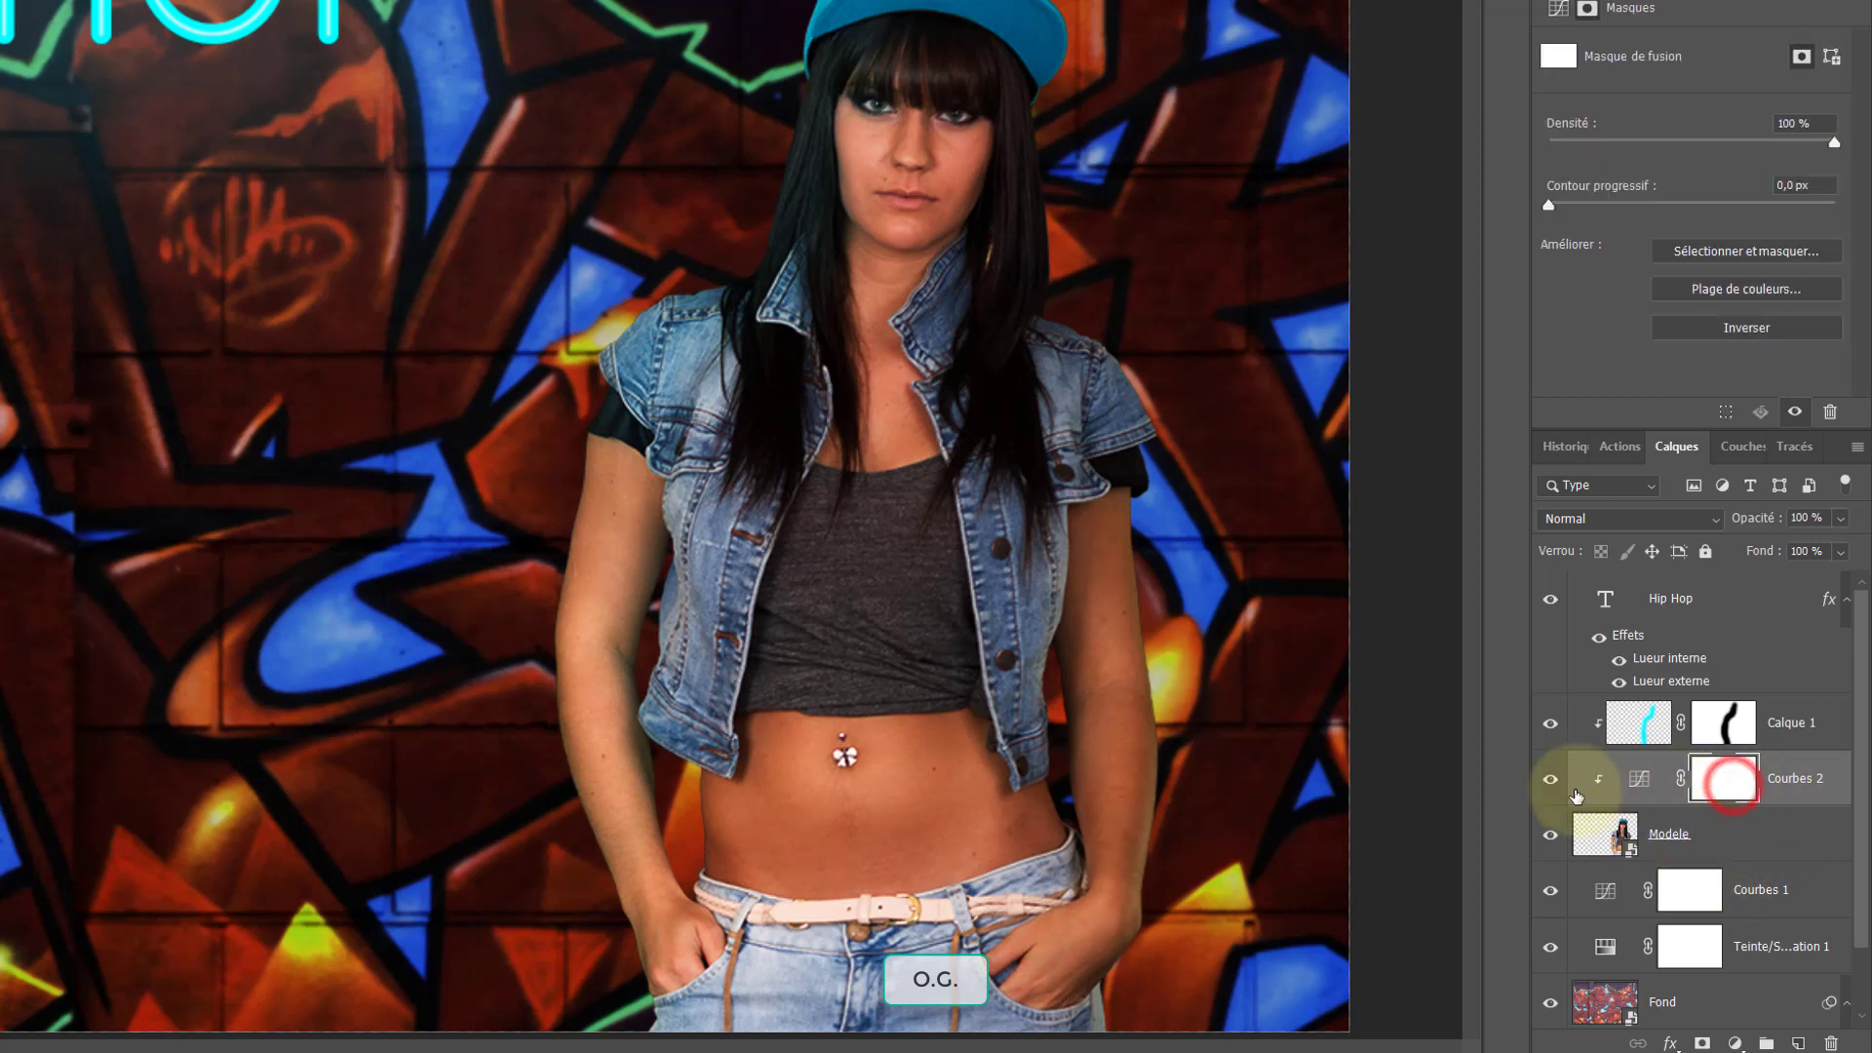
pyautogui.click(1720, 780)
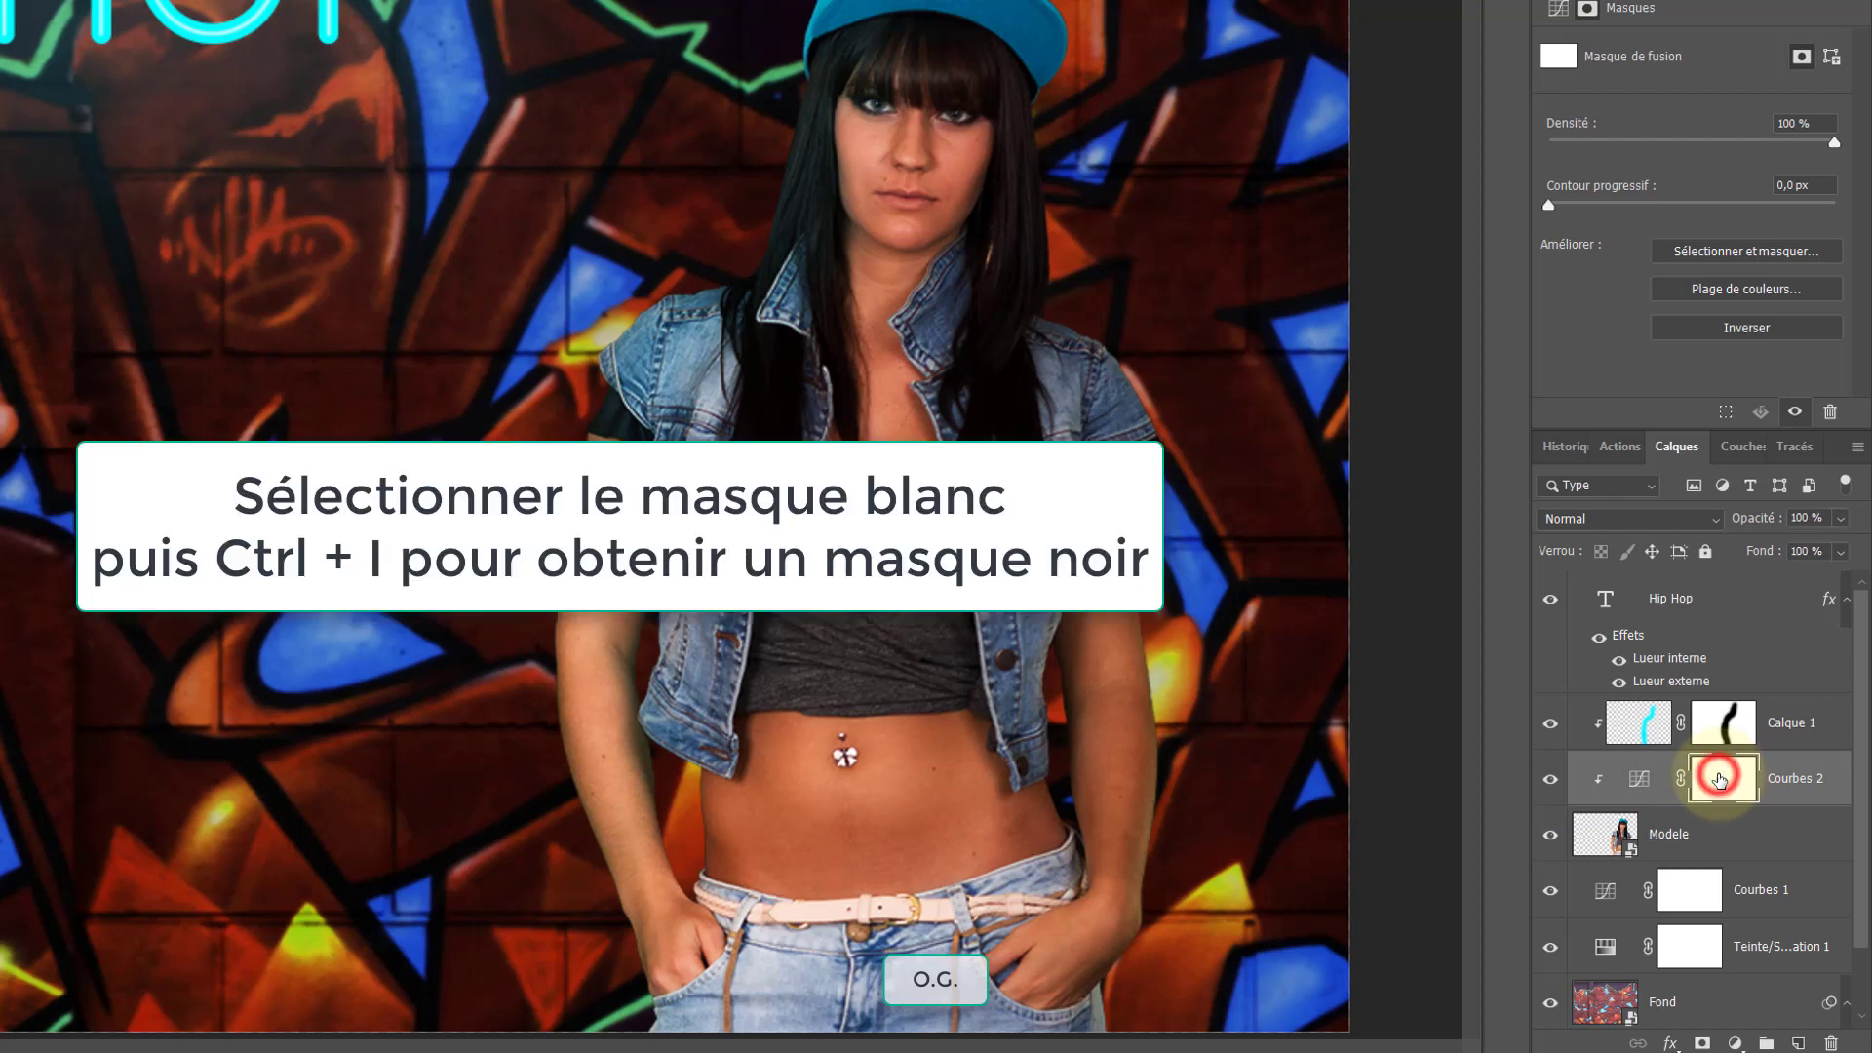
pyautogui.hotkey('ctrl', 'i')
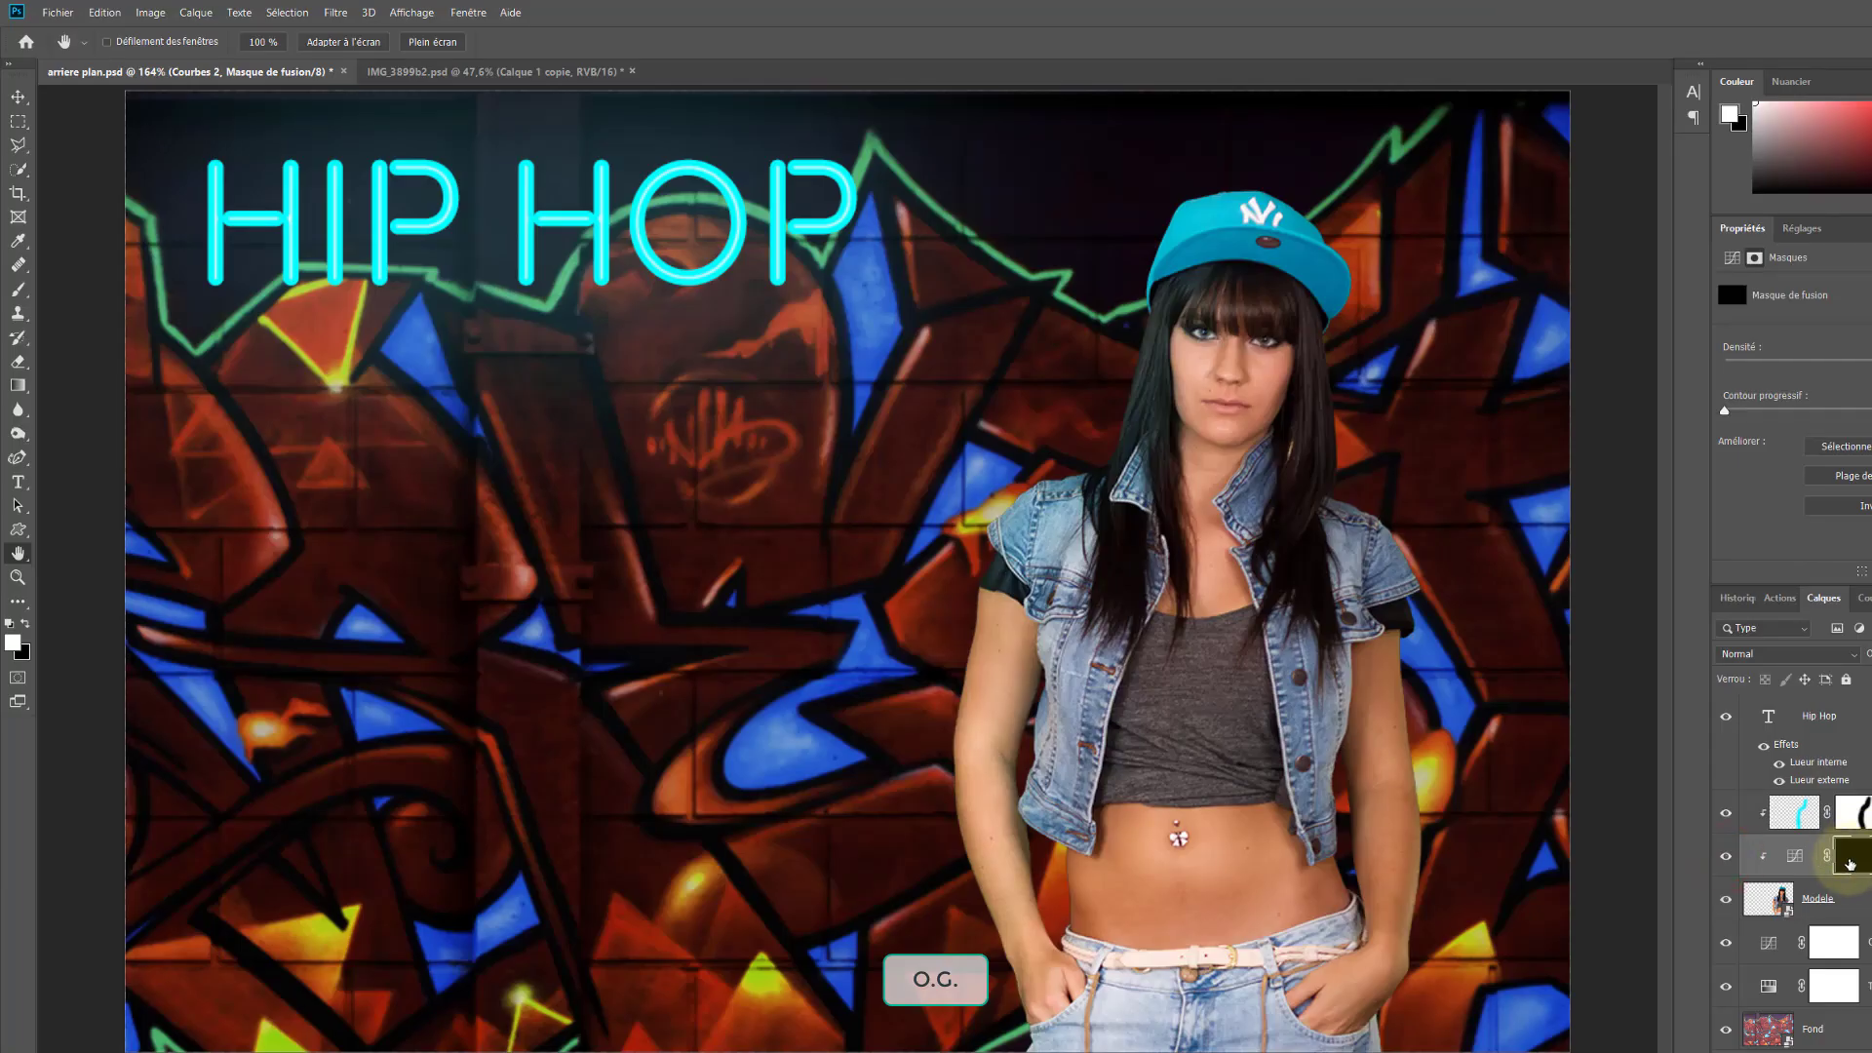
# Paint white at 16 % brush opacity on the Courbes 2 mask to darken the model's hips, hands and jeans
pyautogui.click(1710, 781)
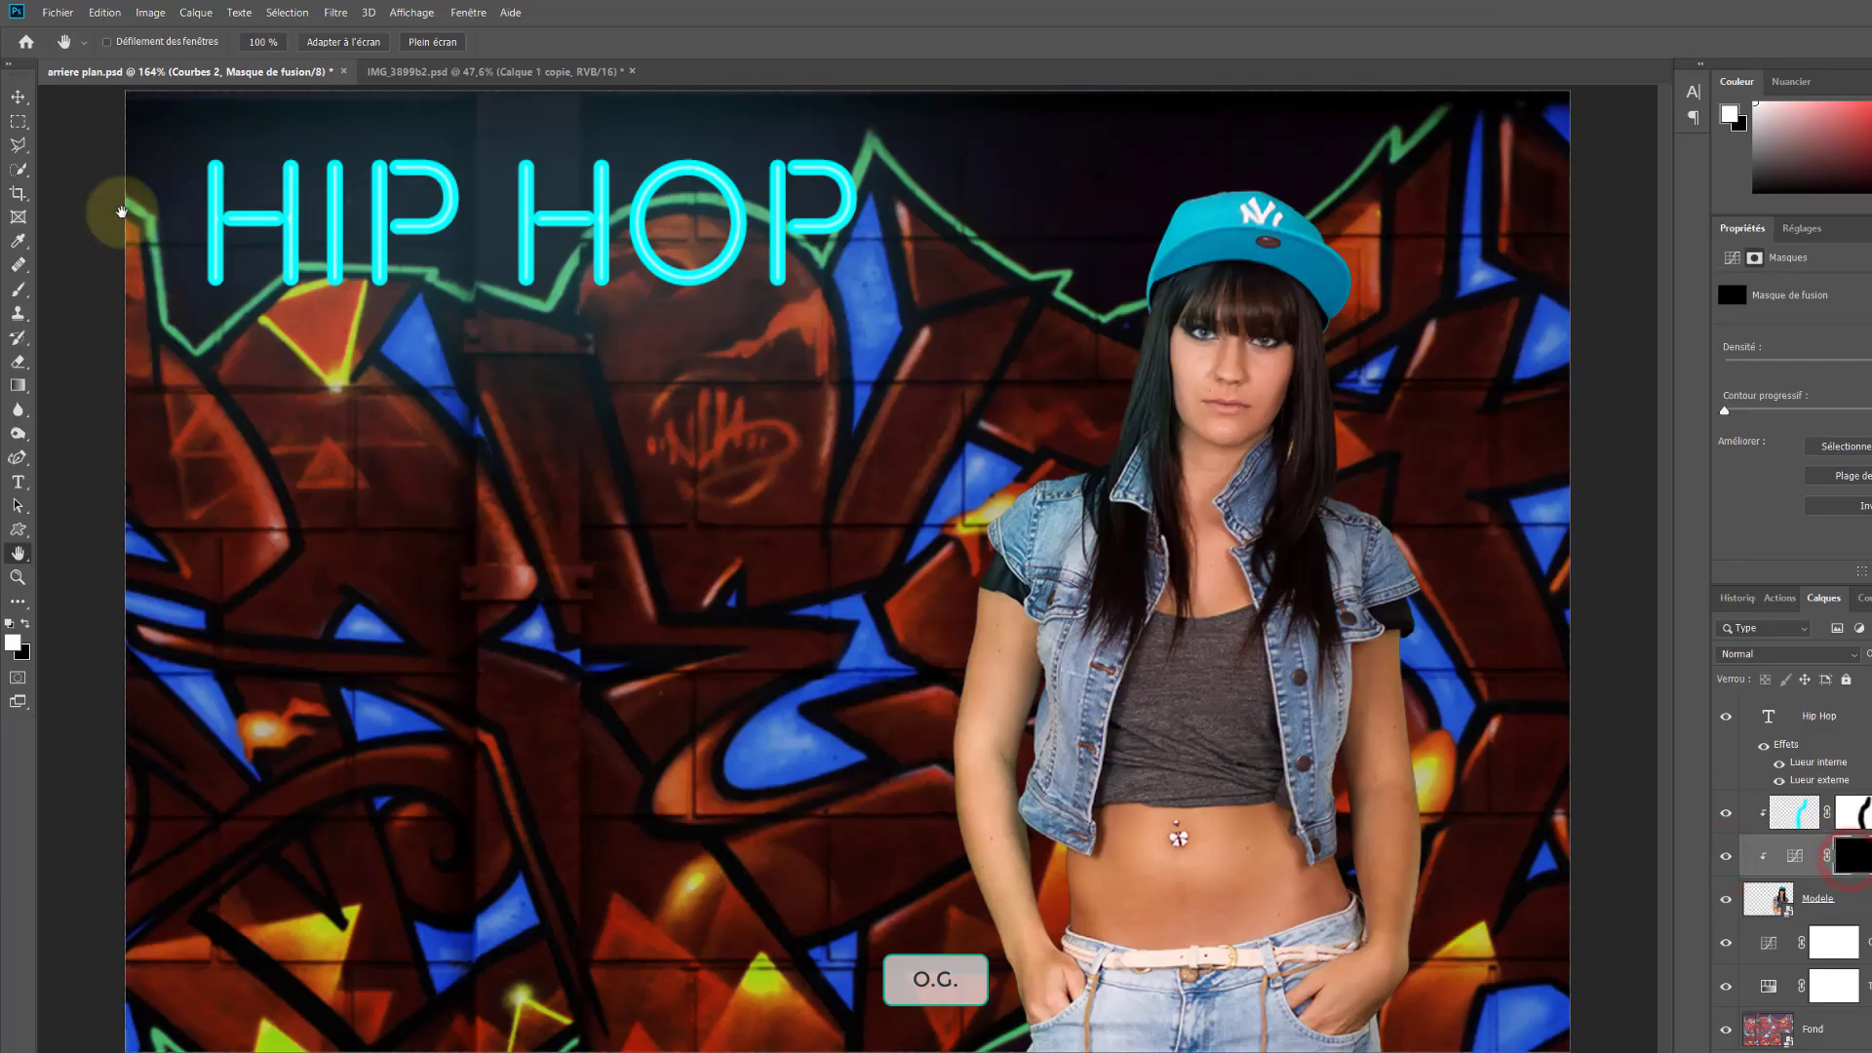
pyautogui.click(18, 289)
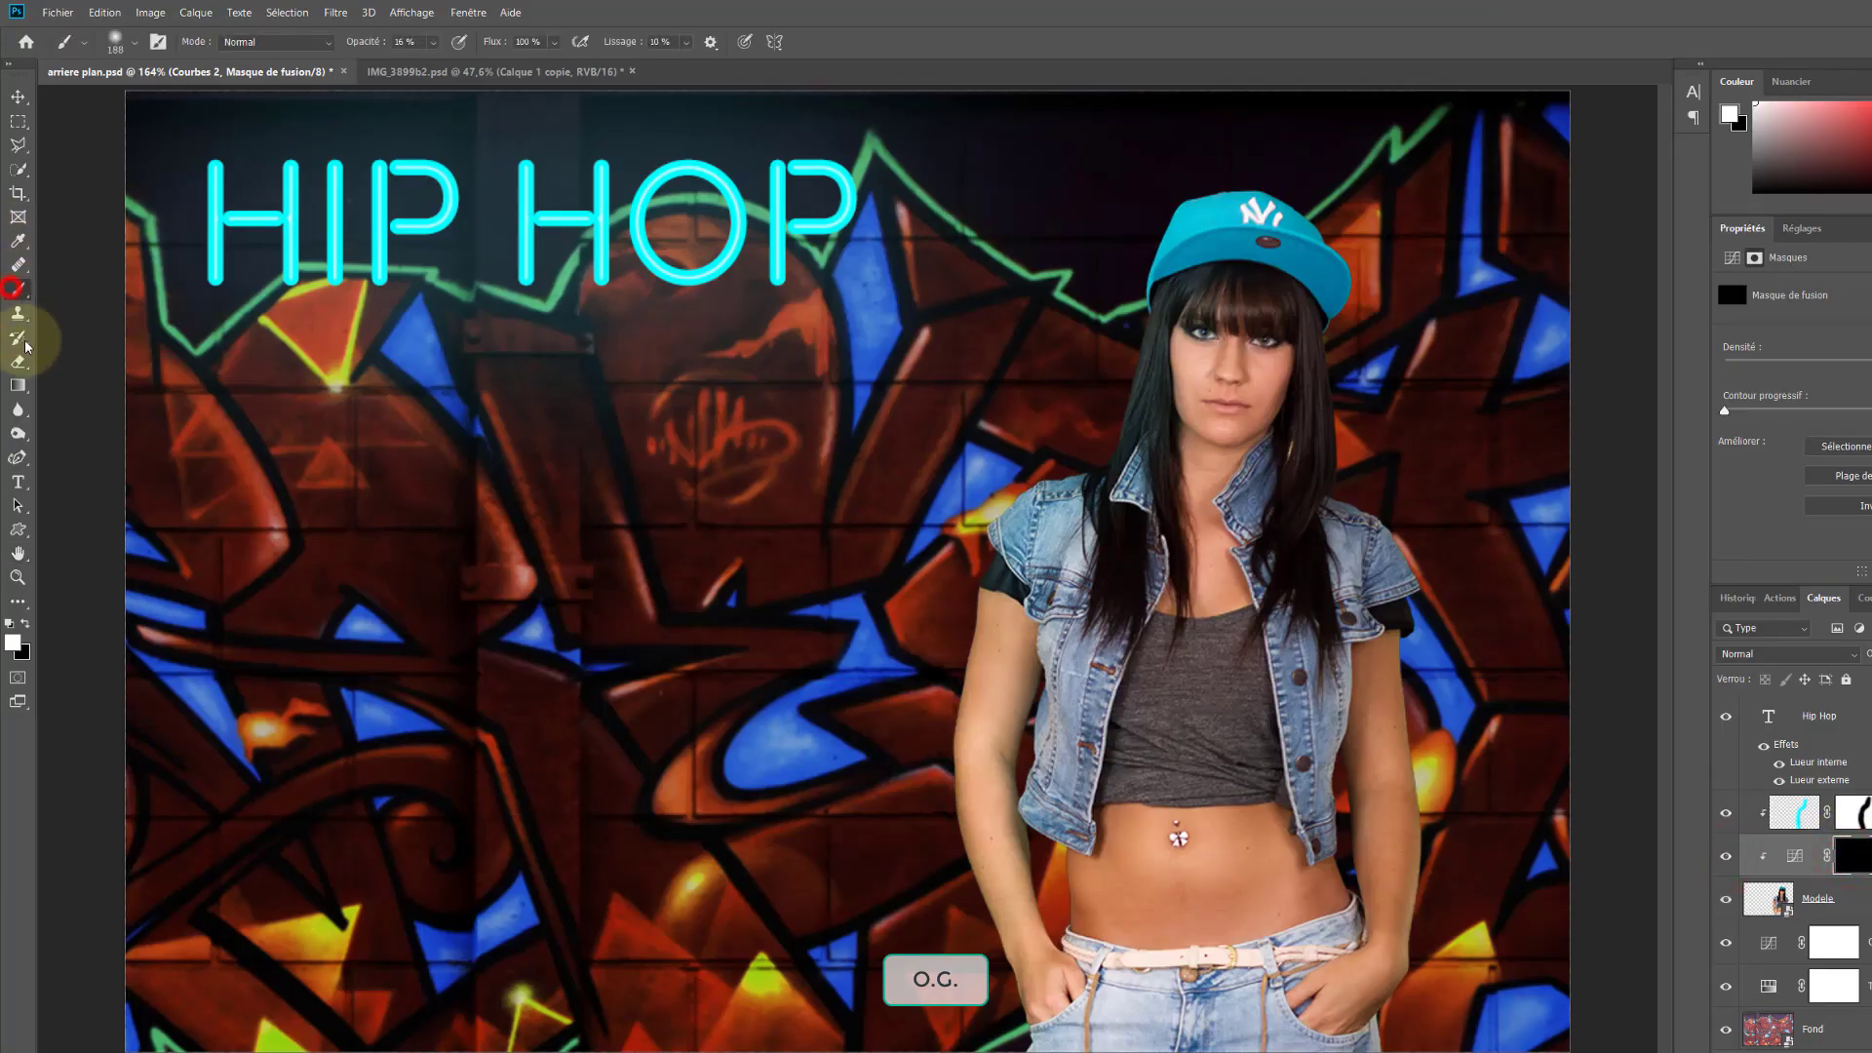
pyautogui.click(14, 648)
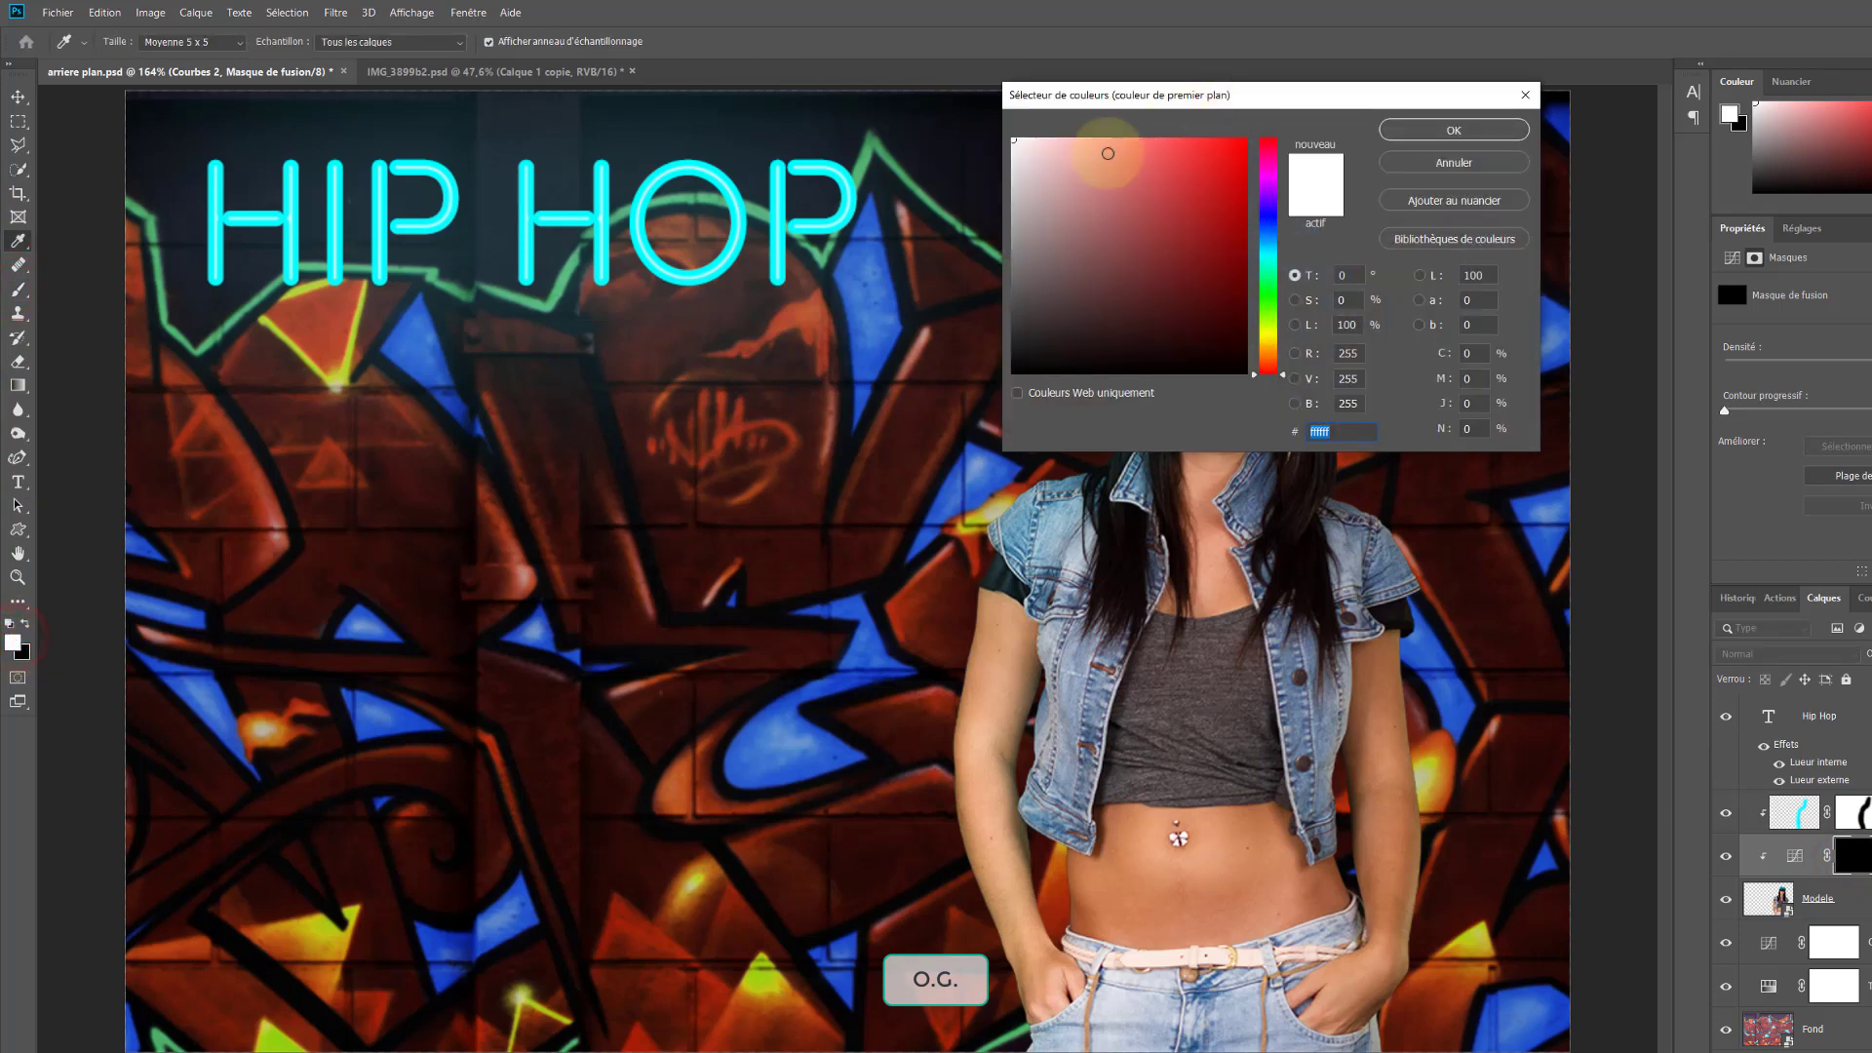
pyautogui.click(1454, 130)
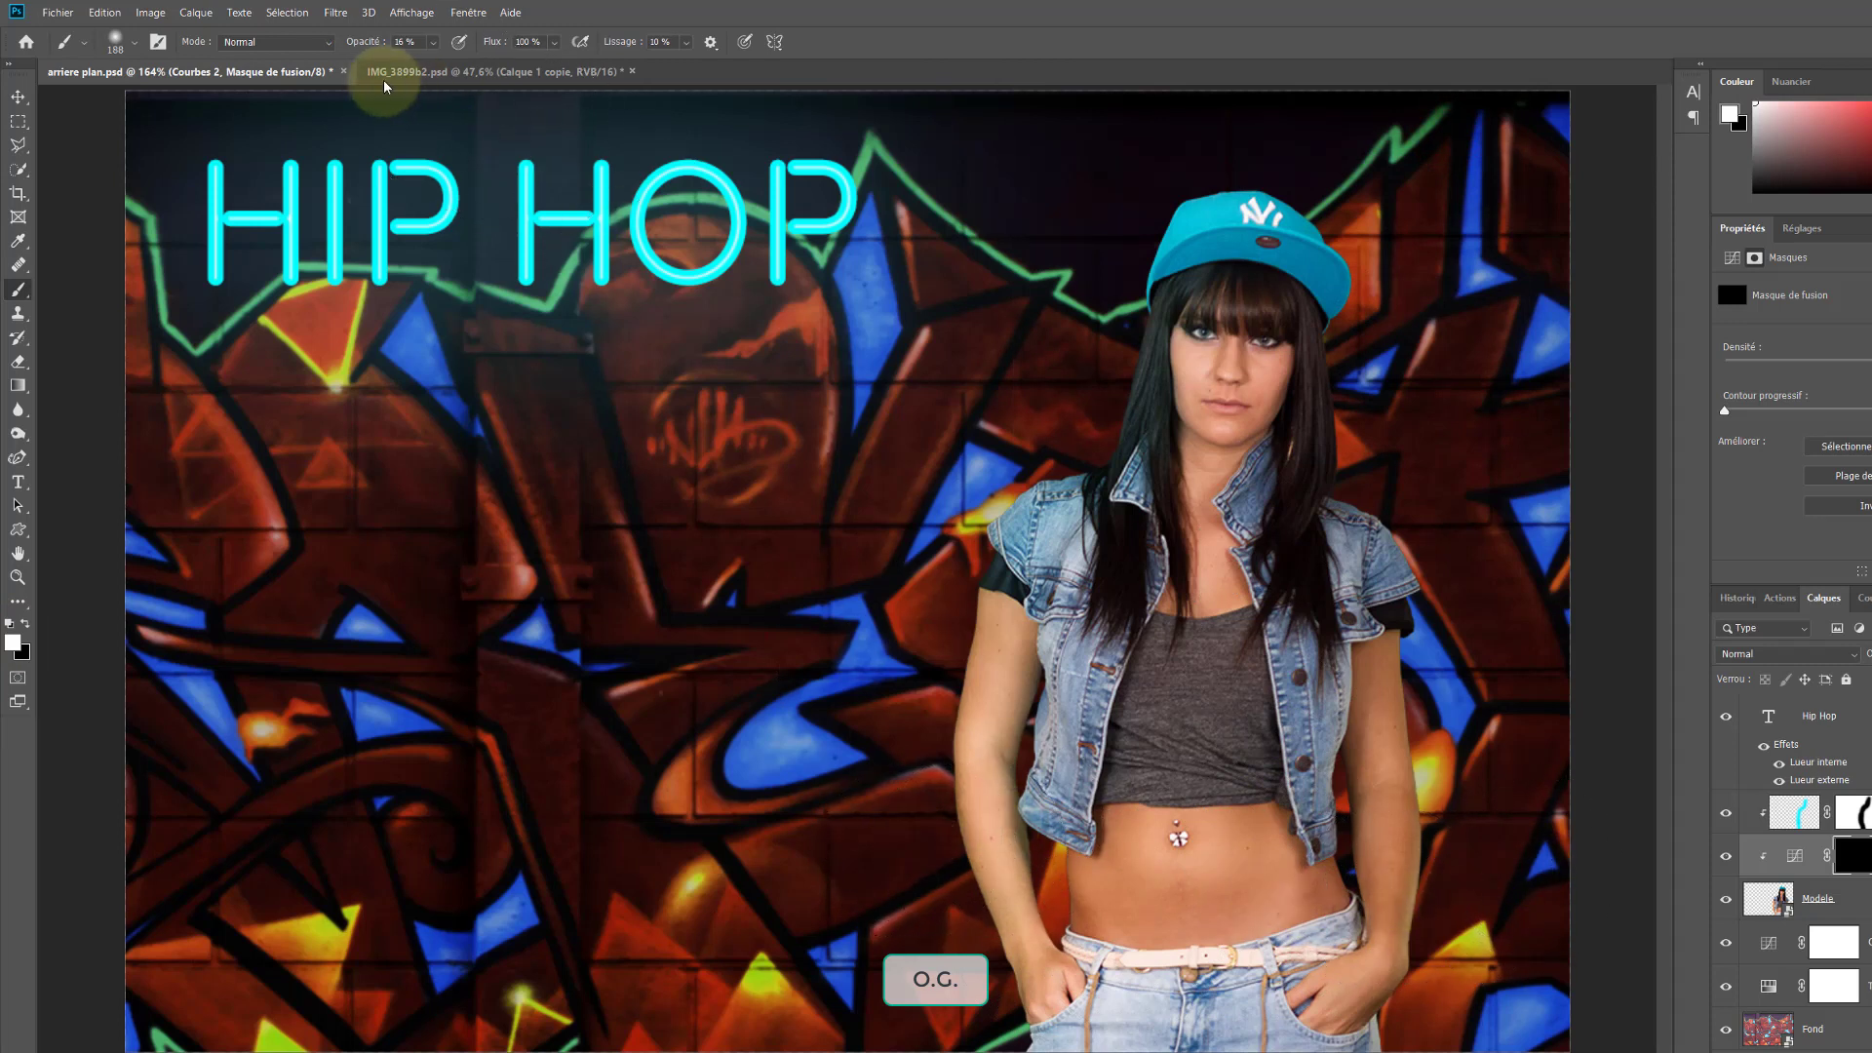
pyautogui.moveTo(403, 41); pyautogui.dragTo(370, 44)
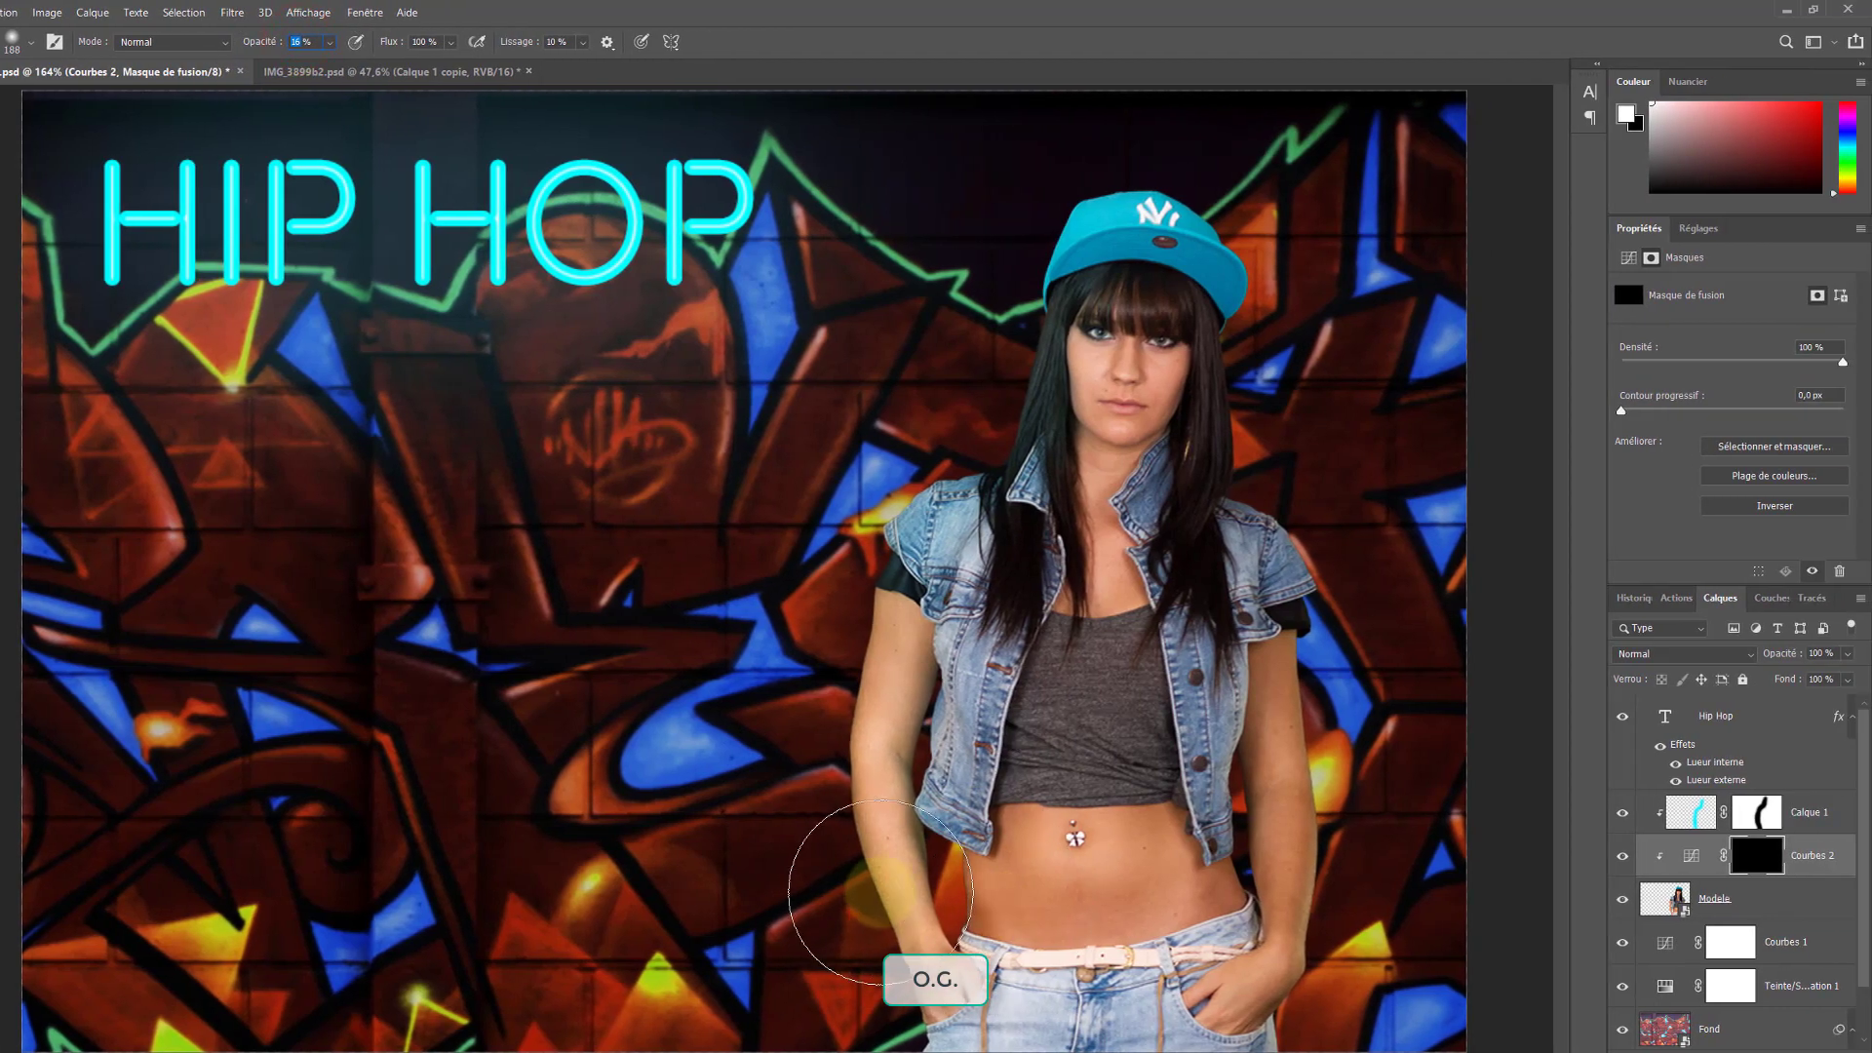
pyautogui.click(990, 896)
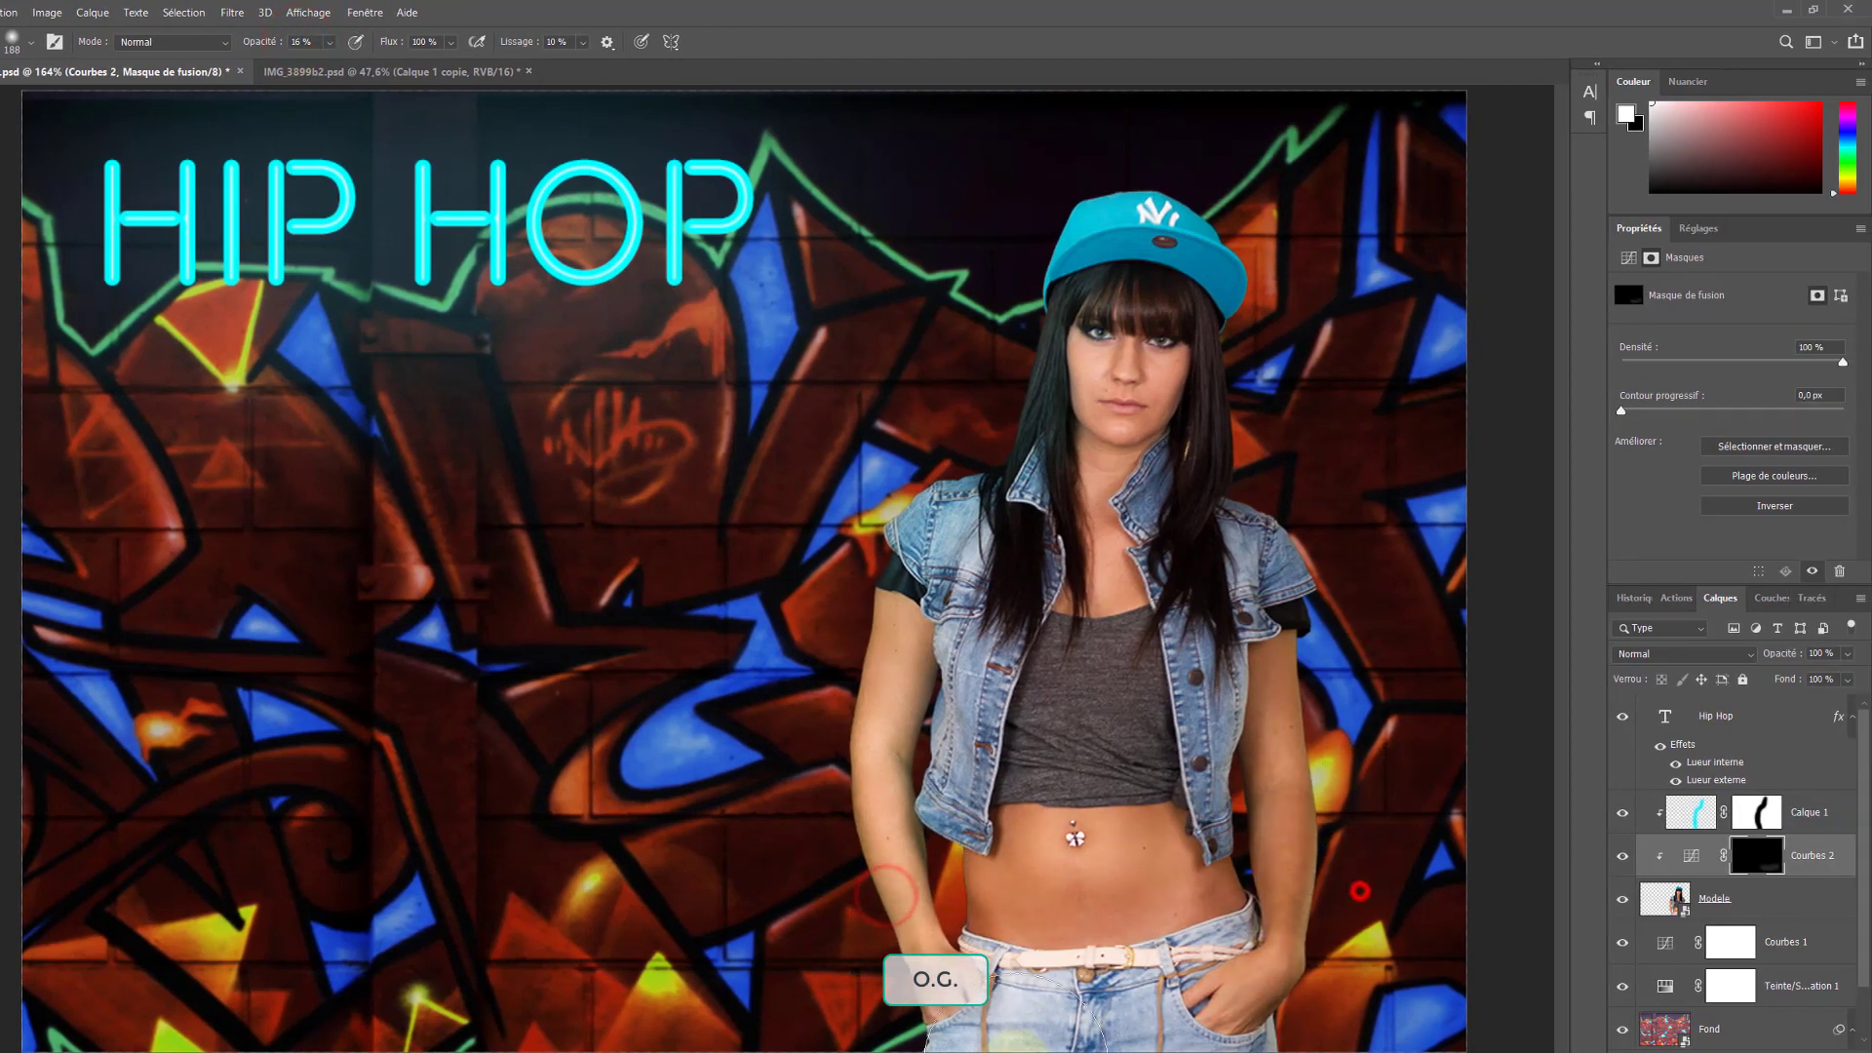
pyautogui.moveTo(1360, 888); pyautogui.dragTo(853, 986)
pyautogui.moveTo(967, 1010)
pyautogui.mouseDown()
pyautogui.moveTo(1155, 915)
pyautogui.moveTo(786, 861)
pyautogui.moveTo(1376, 882)
pyautogui.mouseUp()
pyautogui.moveTo(1345, 902)
pyautogui.mouseDown()
pyautogui.moveTo(1201, 960)
pyautogui.moveTo(744, 1001)
pyautogui.mouseUp()
pyautogui.moveTo(892, 1038); pyautogui.dragTo(1373, 889)
pyautogui.moveTo(1338, 851)
pyautogui.mouseDown()
pyautogui.moveTo(1283, 873)
pyautogui.moveTo(817, 820)
pyautogui.mouseUp()
pyautogui.moveTo(884, 785)
pyautogui.mouseDown()
pyautogui.moveTo(1319, 844)
pyautogui.moveTo(1326, 824)
pyautogui.moveTo(1033, 1017)
pyautogui.moveTo(836, 1052)
pyautogui.mouseUp()
pyautogui.moveTo(1033, 1052)
pyautogui.mouseDown()
pyautogui.moveTo(1303, 978)
pyautogui.moveTo(872, 970)
pyautogui.mouseUp()
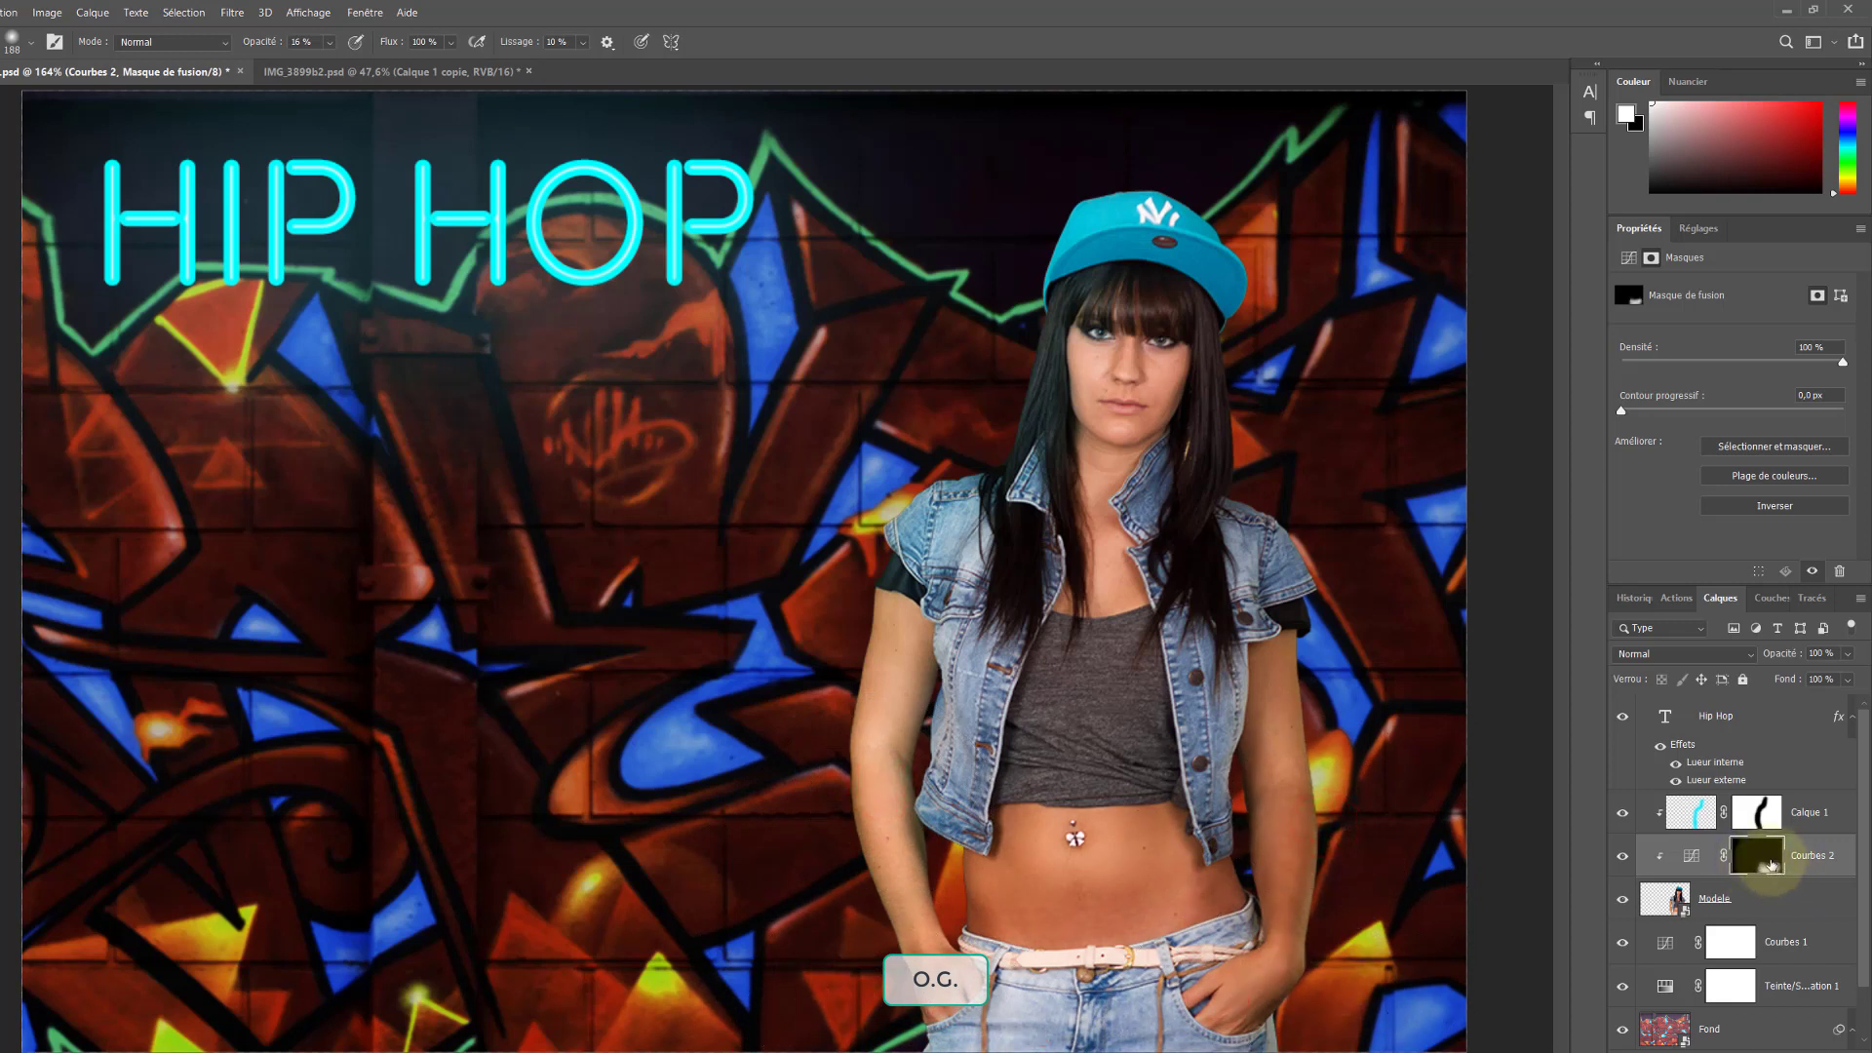
# Compare the image with and without the Courbes 2 darkening
pyautogui.click(1621, 858)
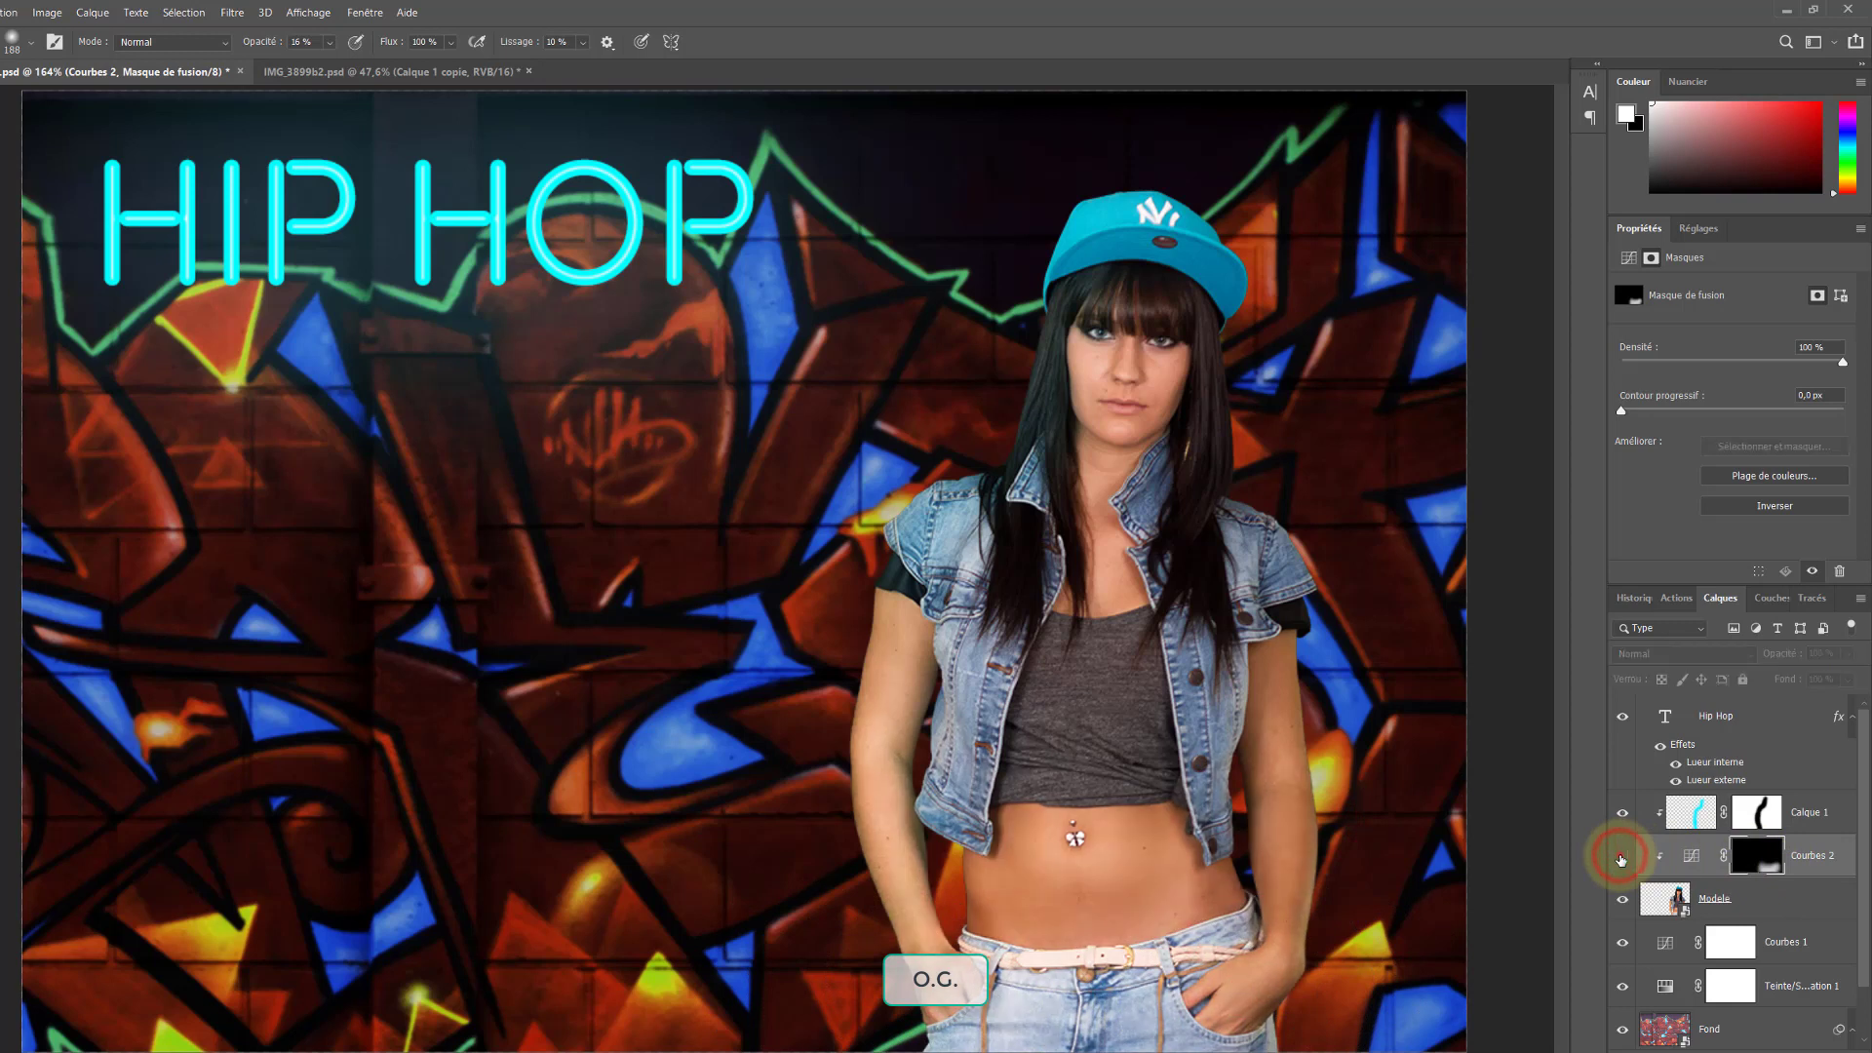
pyautogui.click(1621, 858)
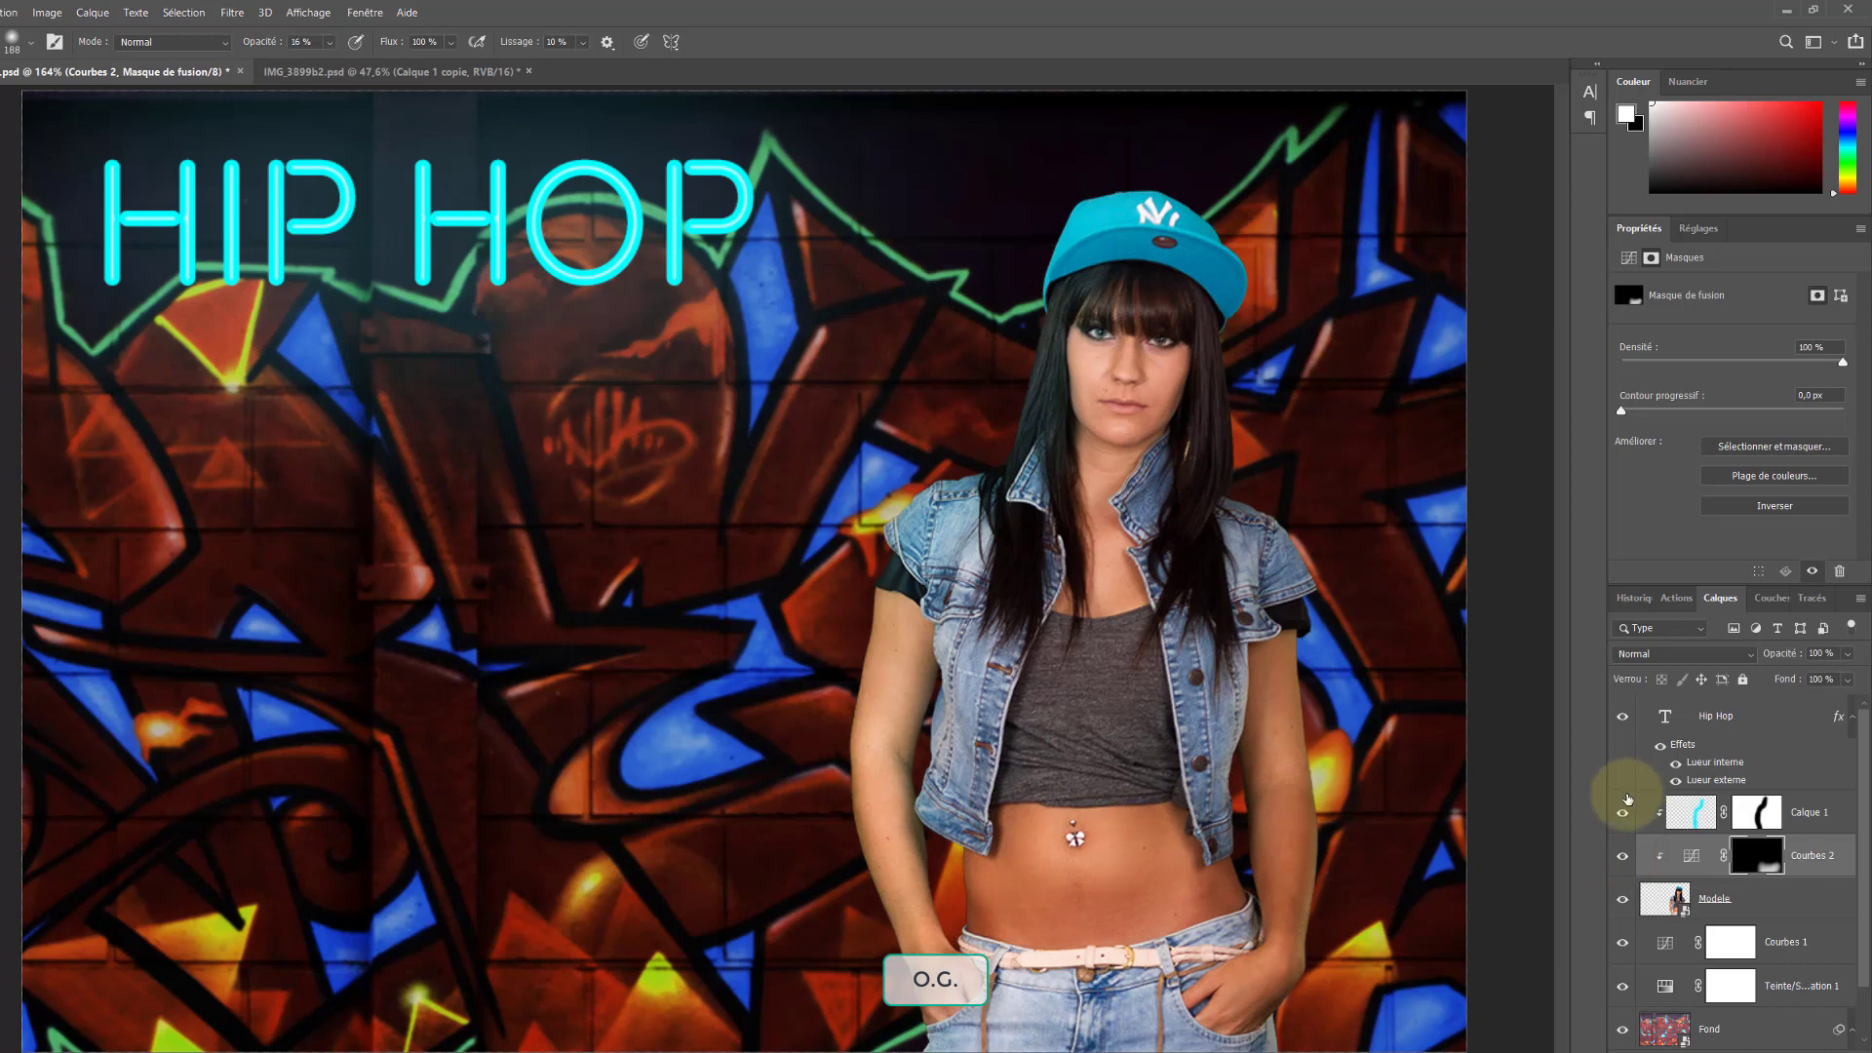
pyautogui.click(1623, 856)
pyautogui.click(1623, 856)
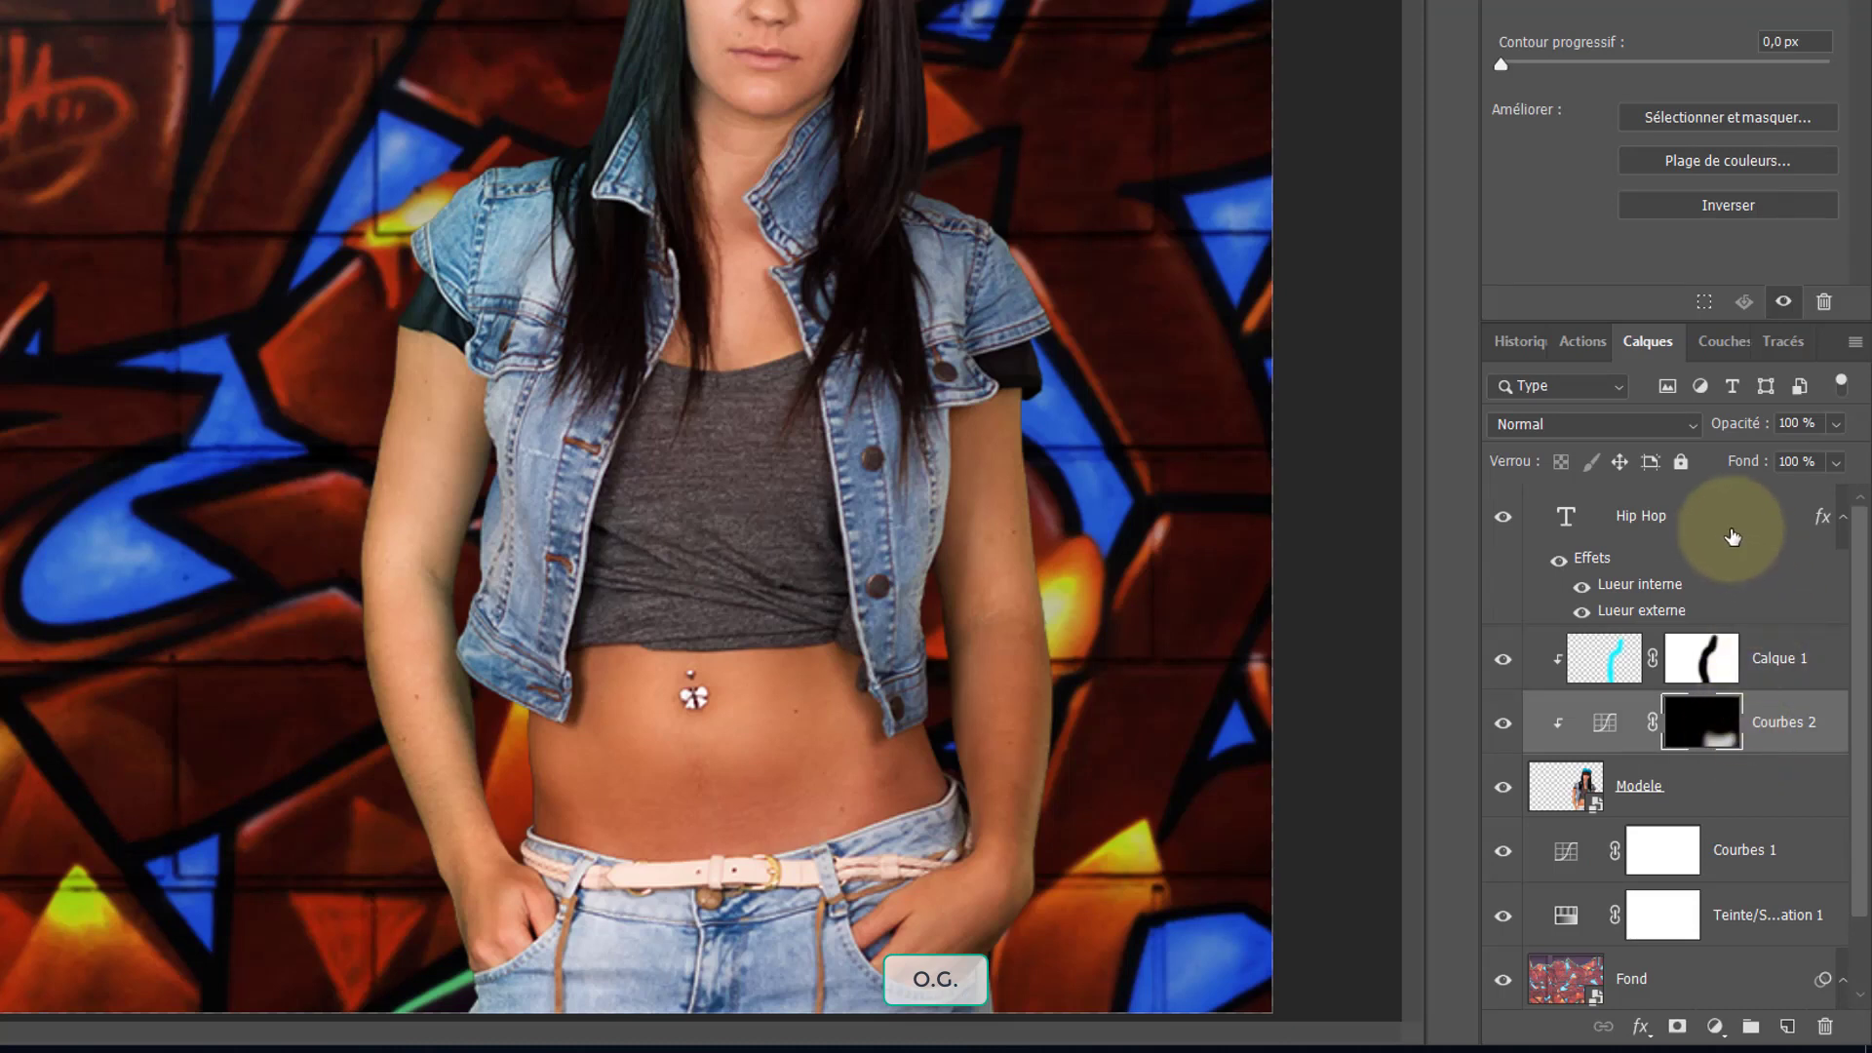
# Add a Gradient Map adjustment layer above the Hip Hop text layer using the "Violet, orange" preset
pyautogui.click(1641, 521)
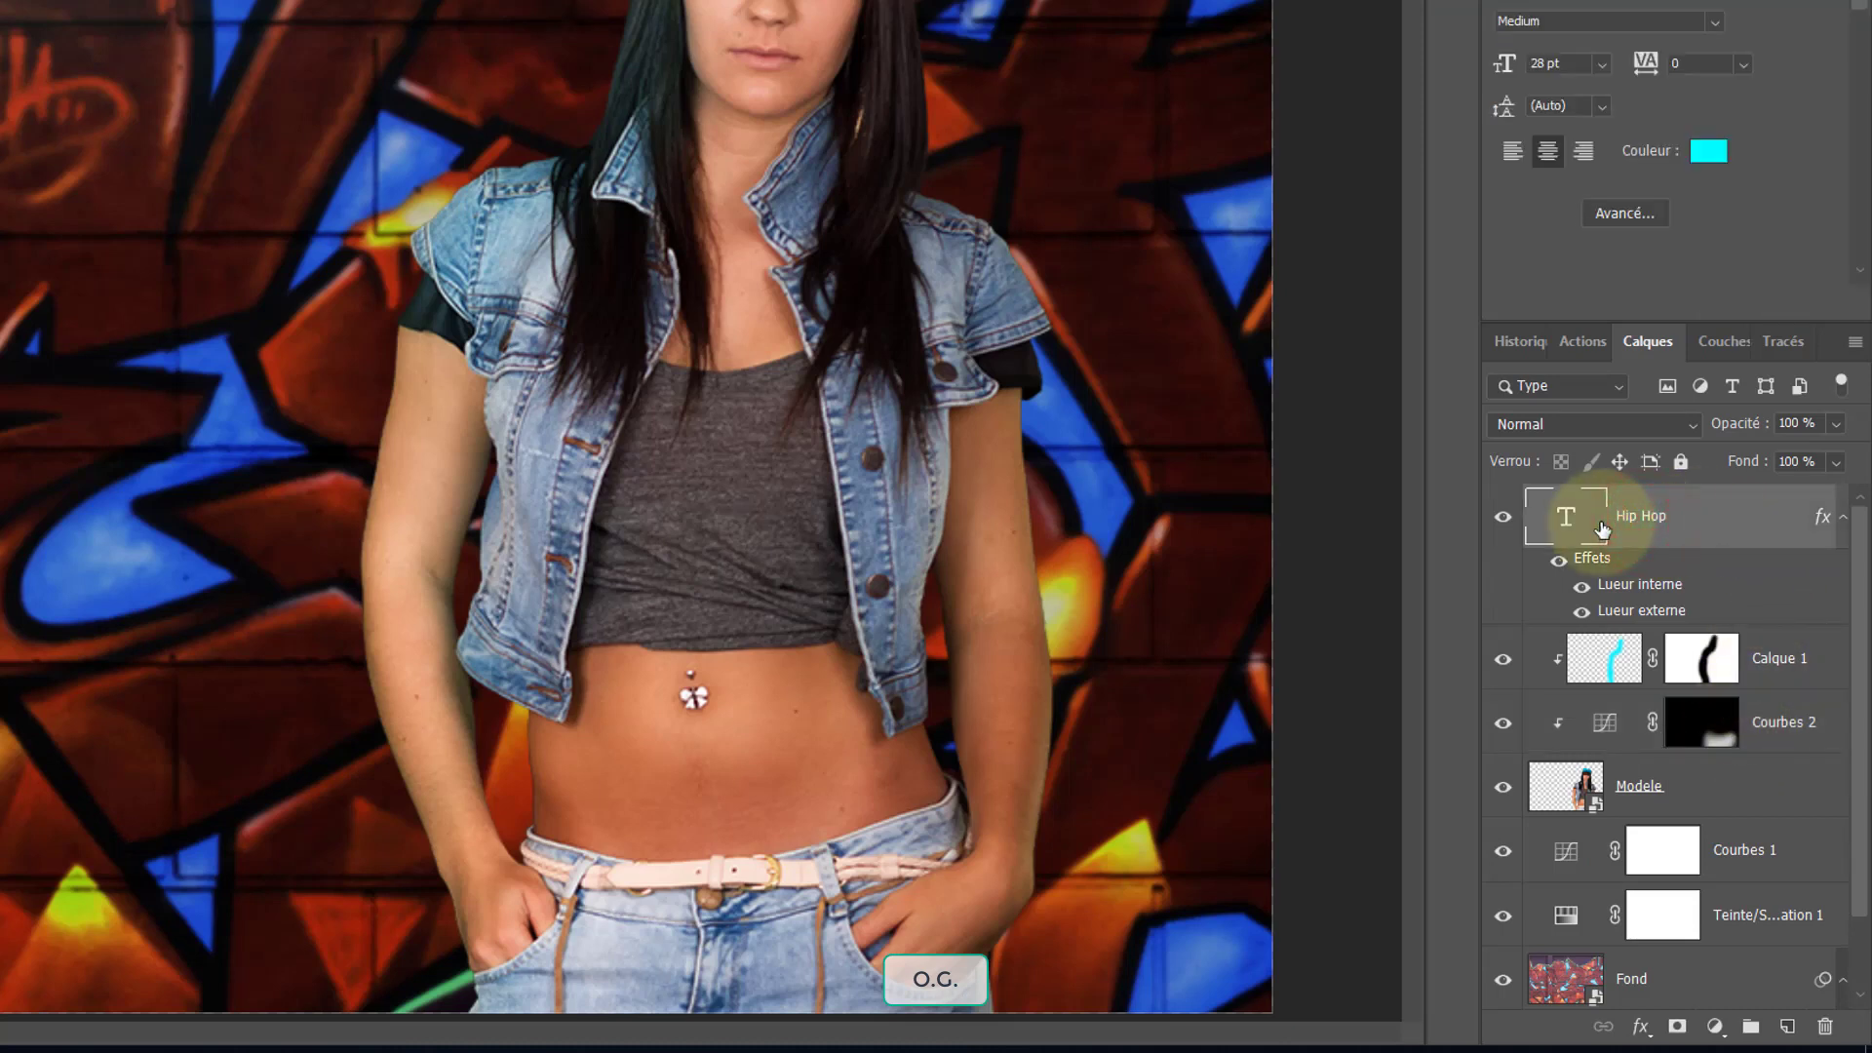
pyautogui.click(1716, 1028)
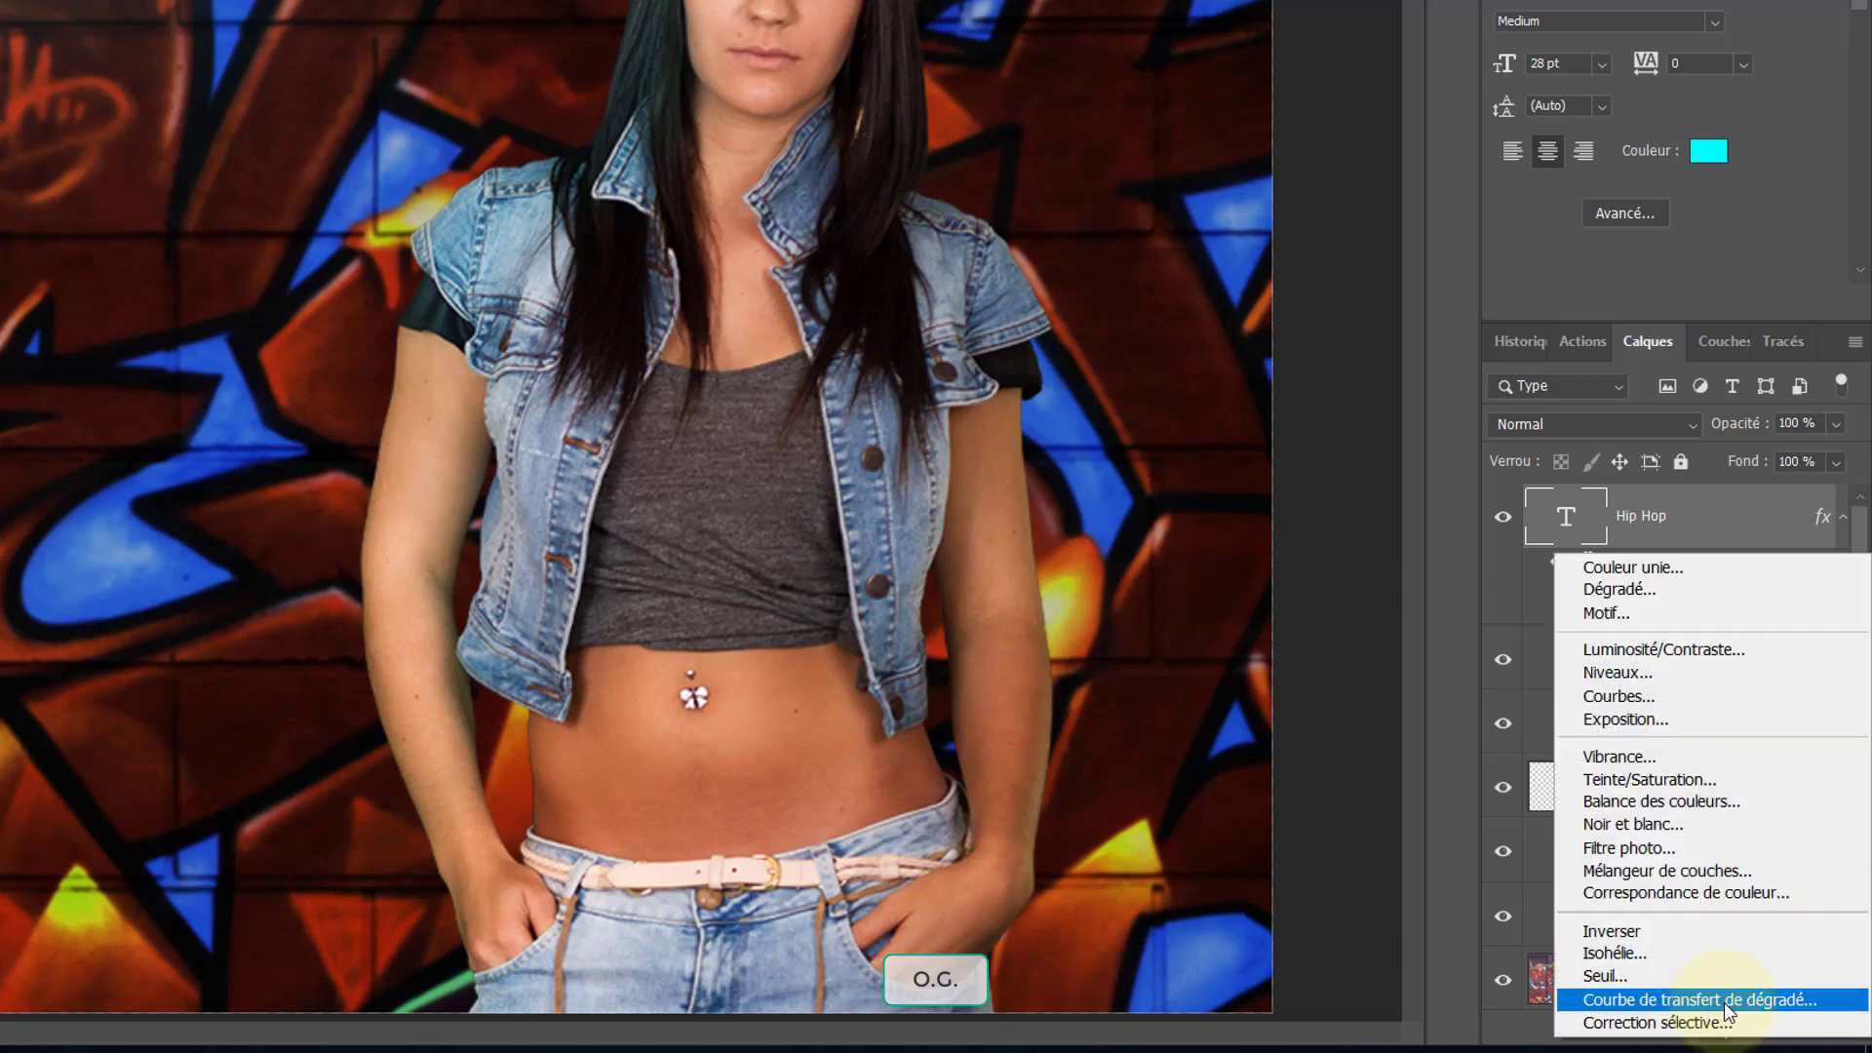
pyautogui.click(1724, 1003)
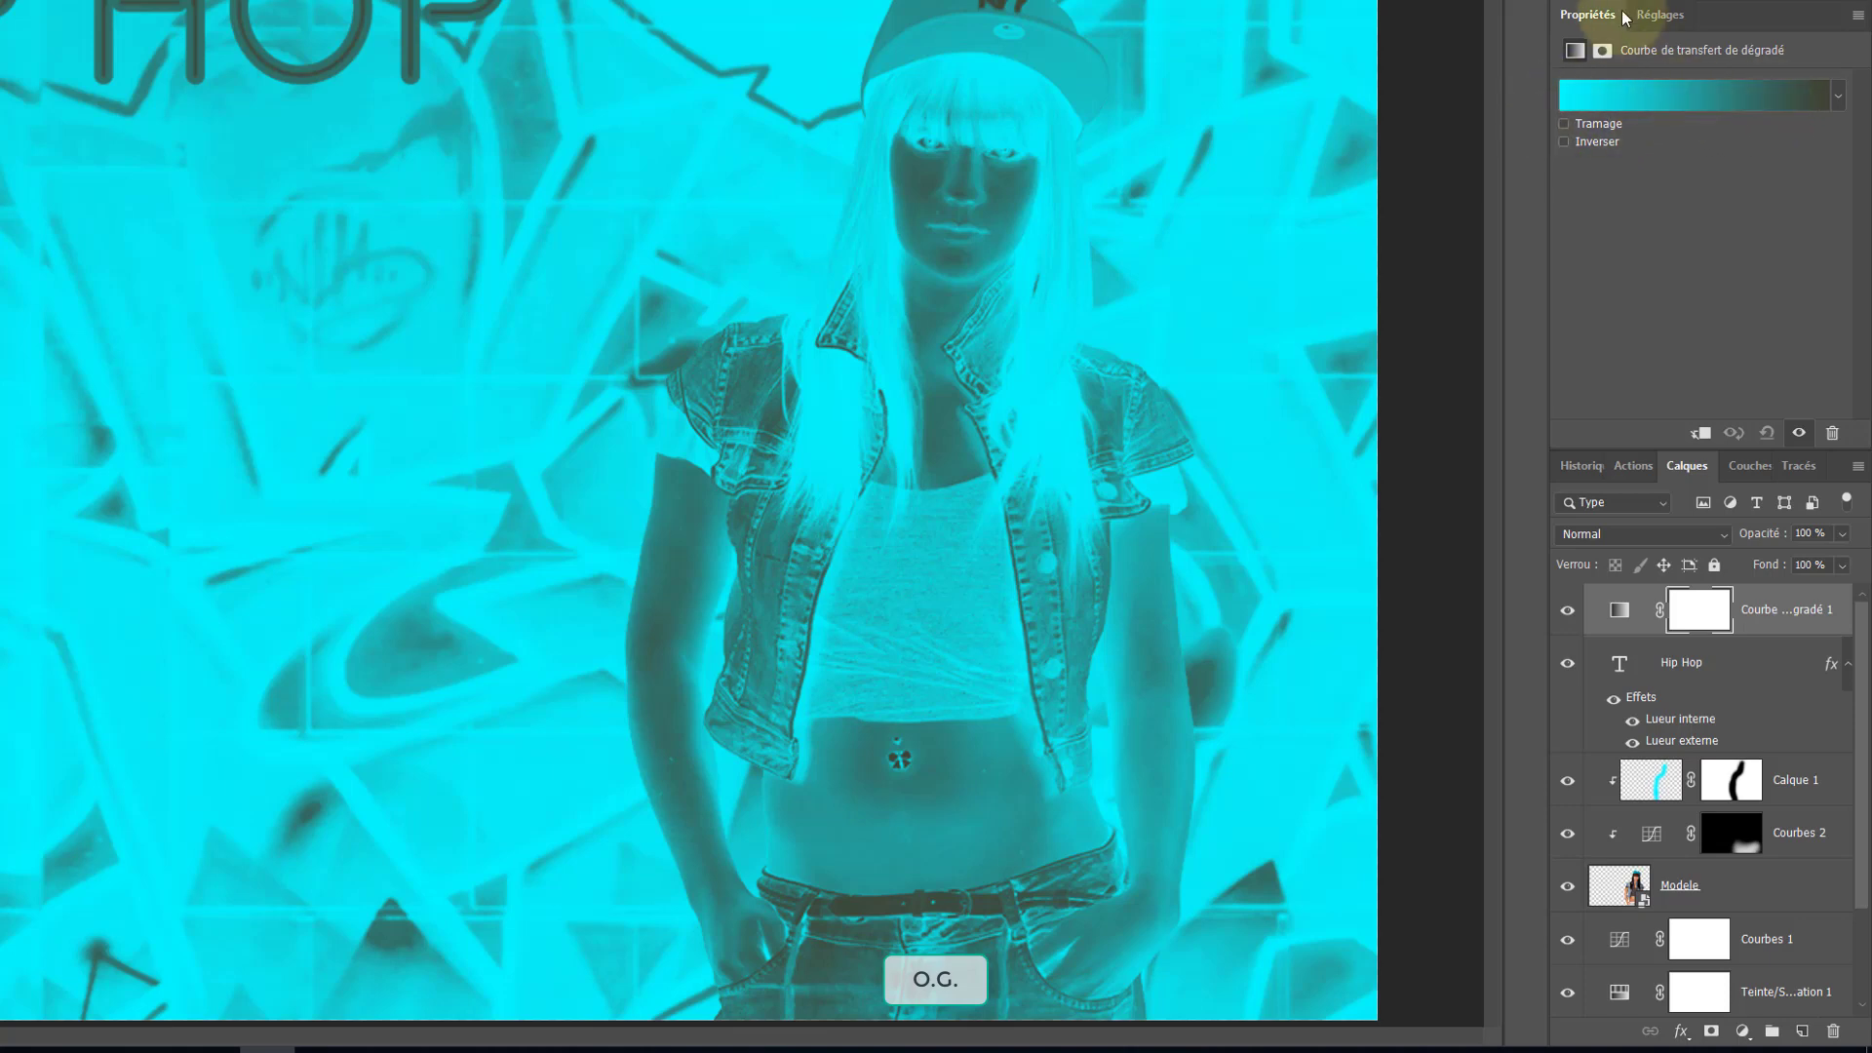
pyautogui.click(1633, 95)
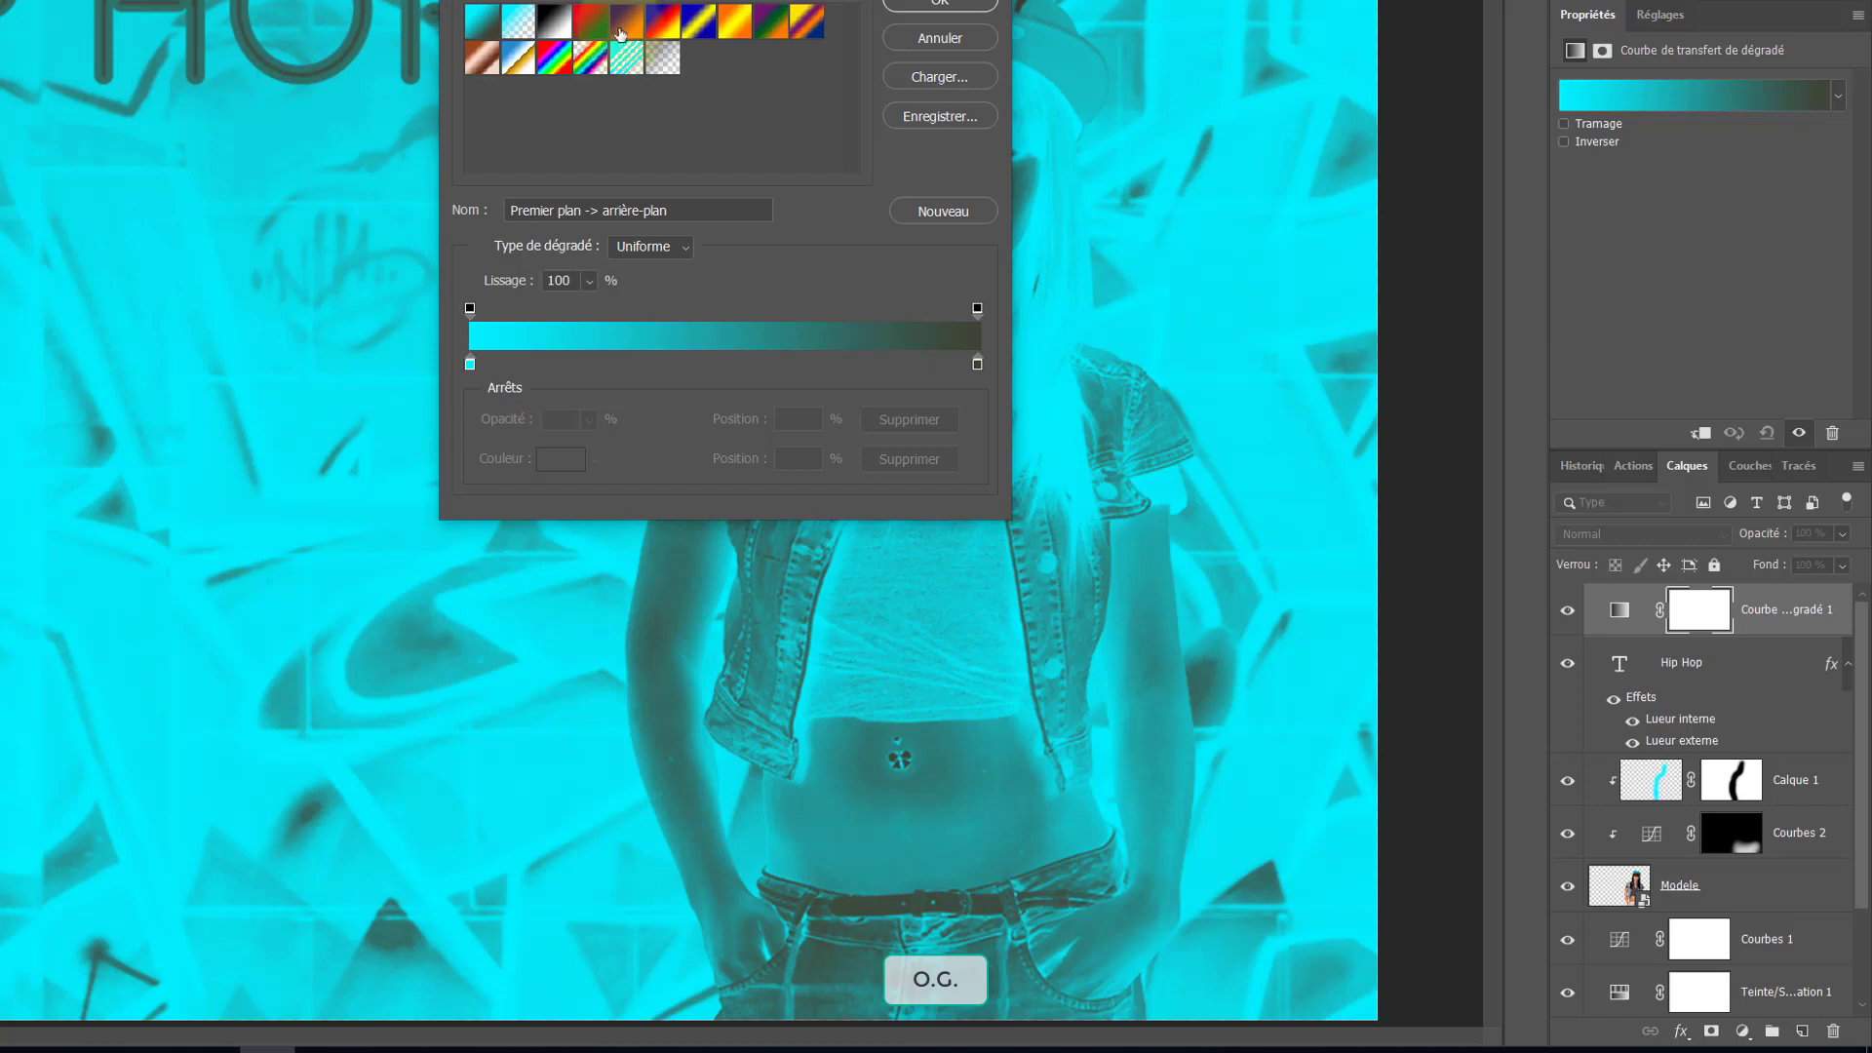
pyautogui.click(629, 21)
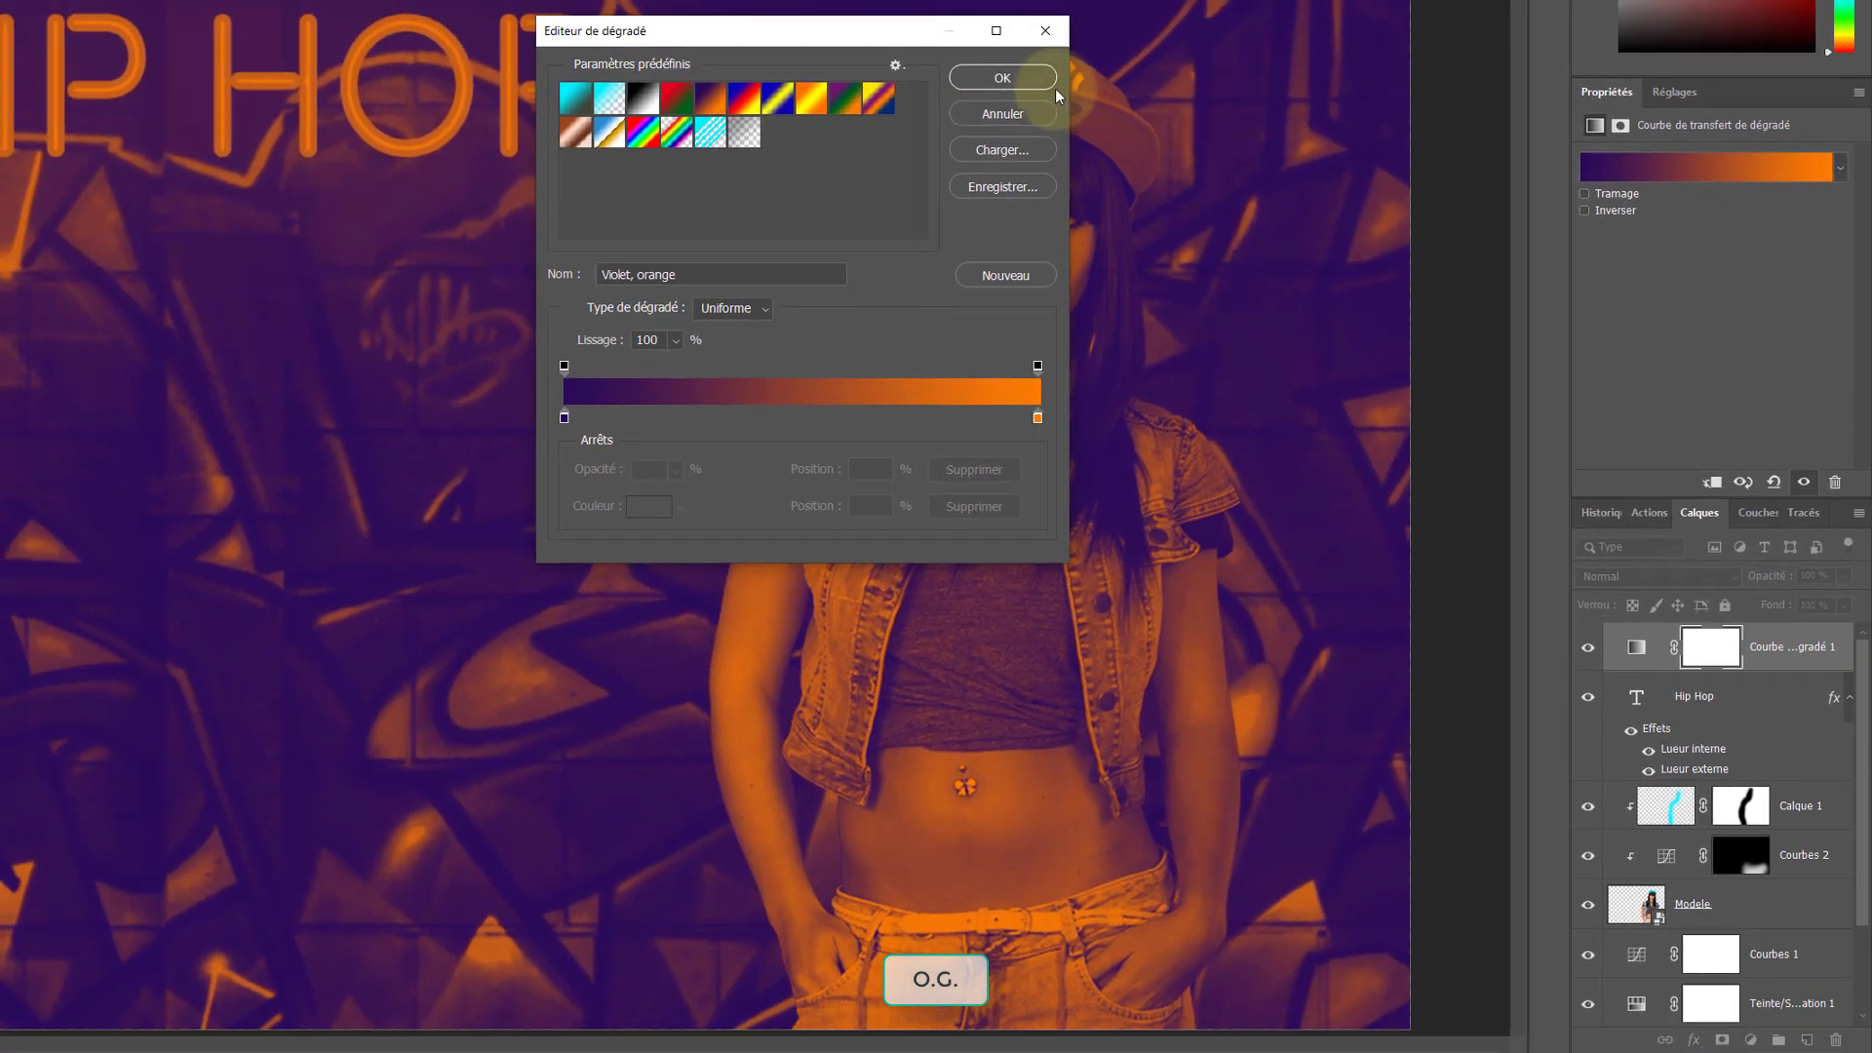
pyautogui.click(1018, 77)
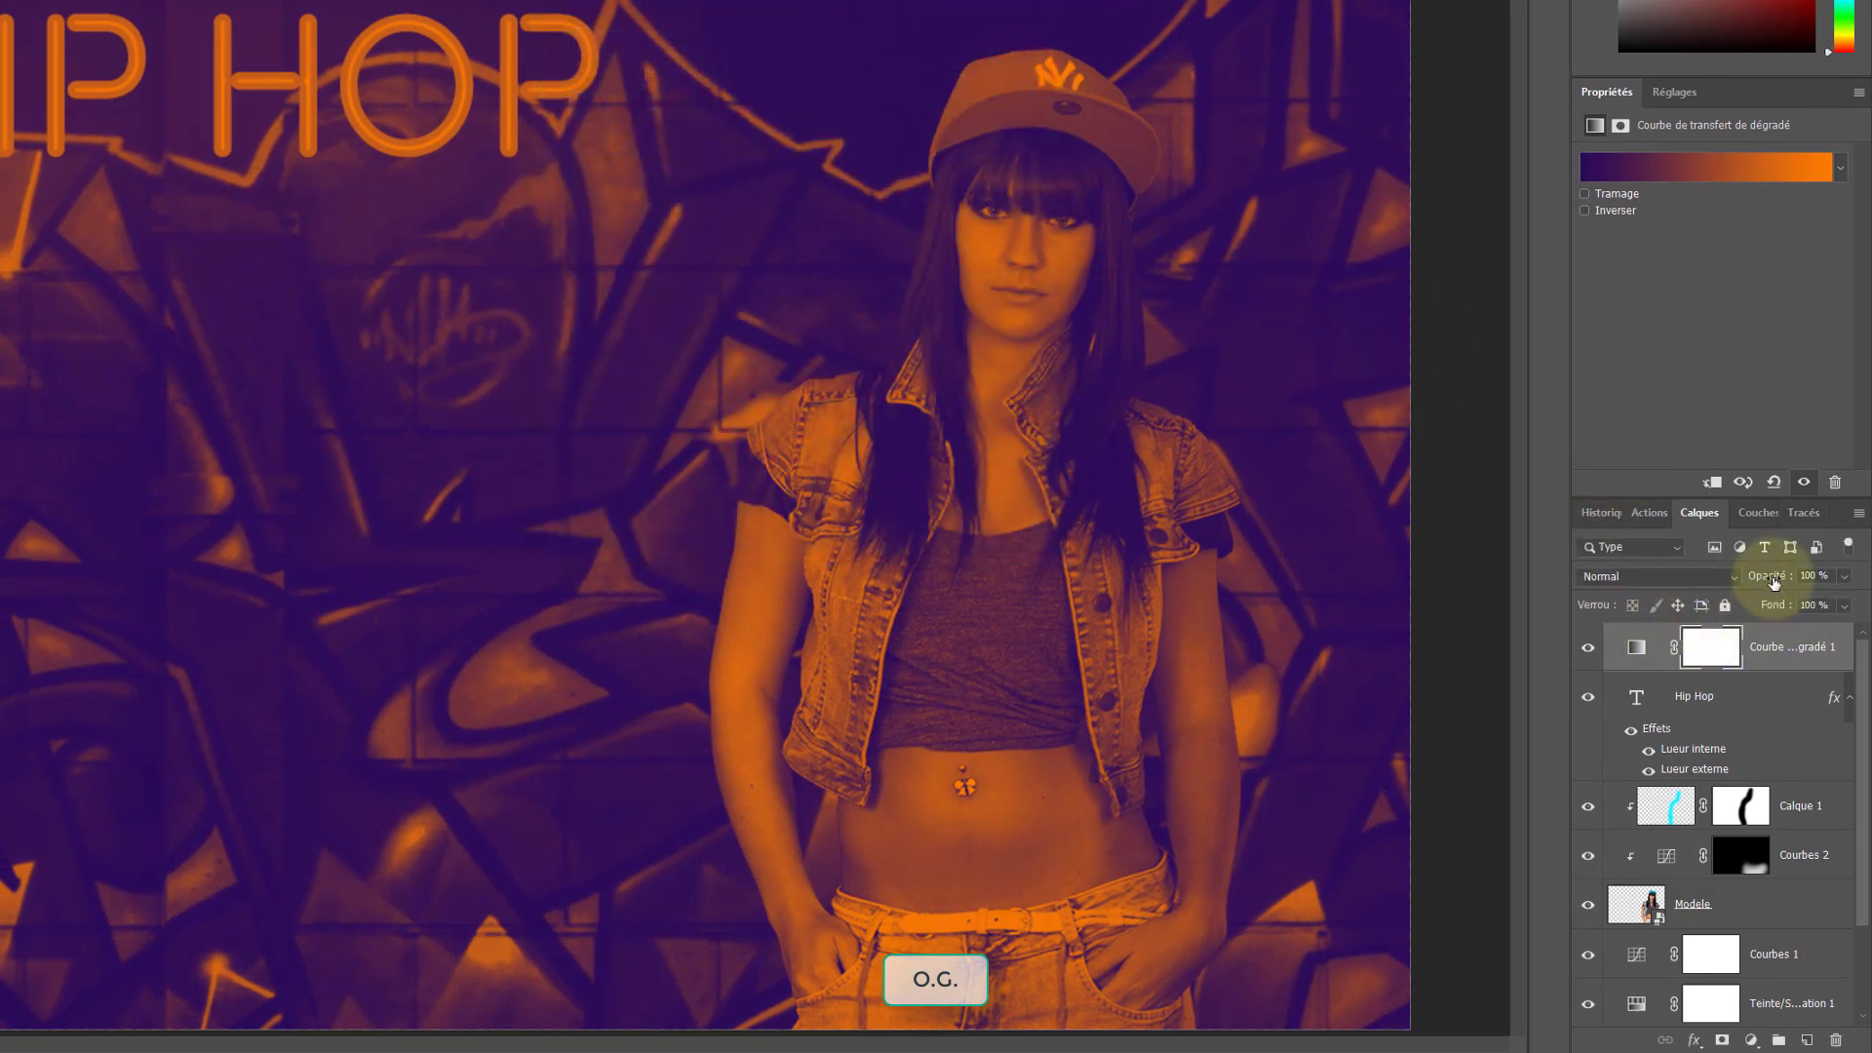
# Lower the gradient map layer's opacity to 13 % and compare the image with and without it
pyautogui.moveTo(1775, 583); pyautogui.dragTo(1540, 589)
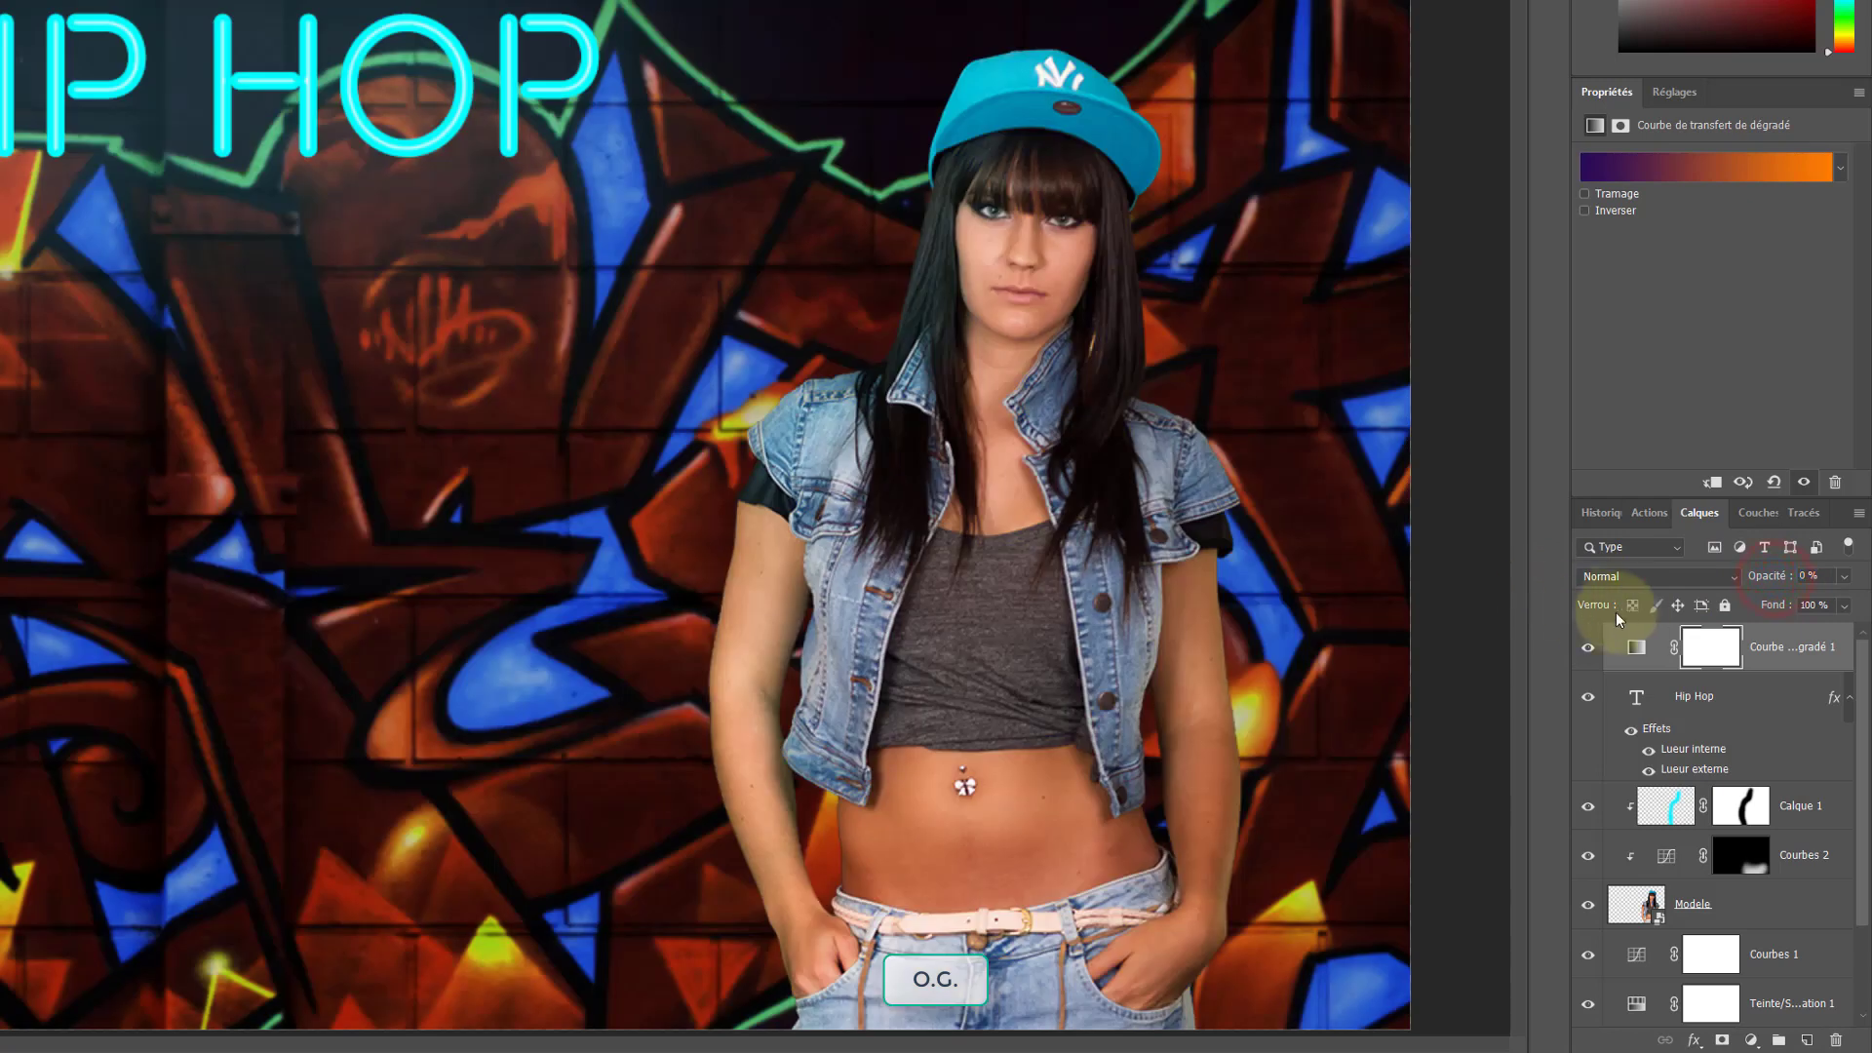
pyautogui.moveTo(1757, 581); pyautogui.dragTo(1769, 582)
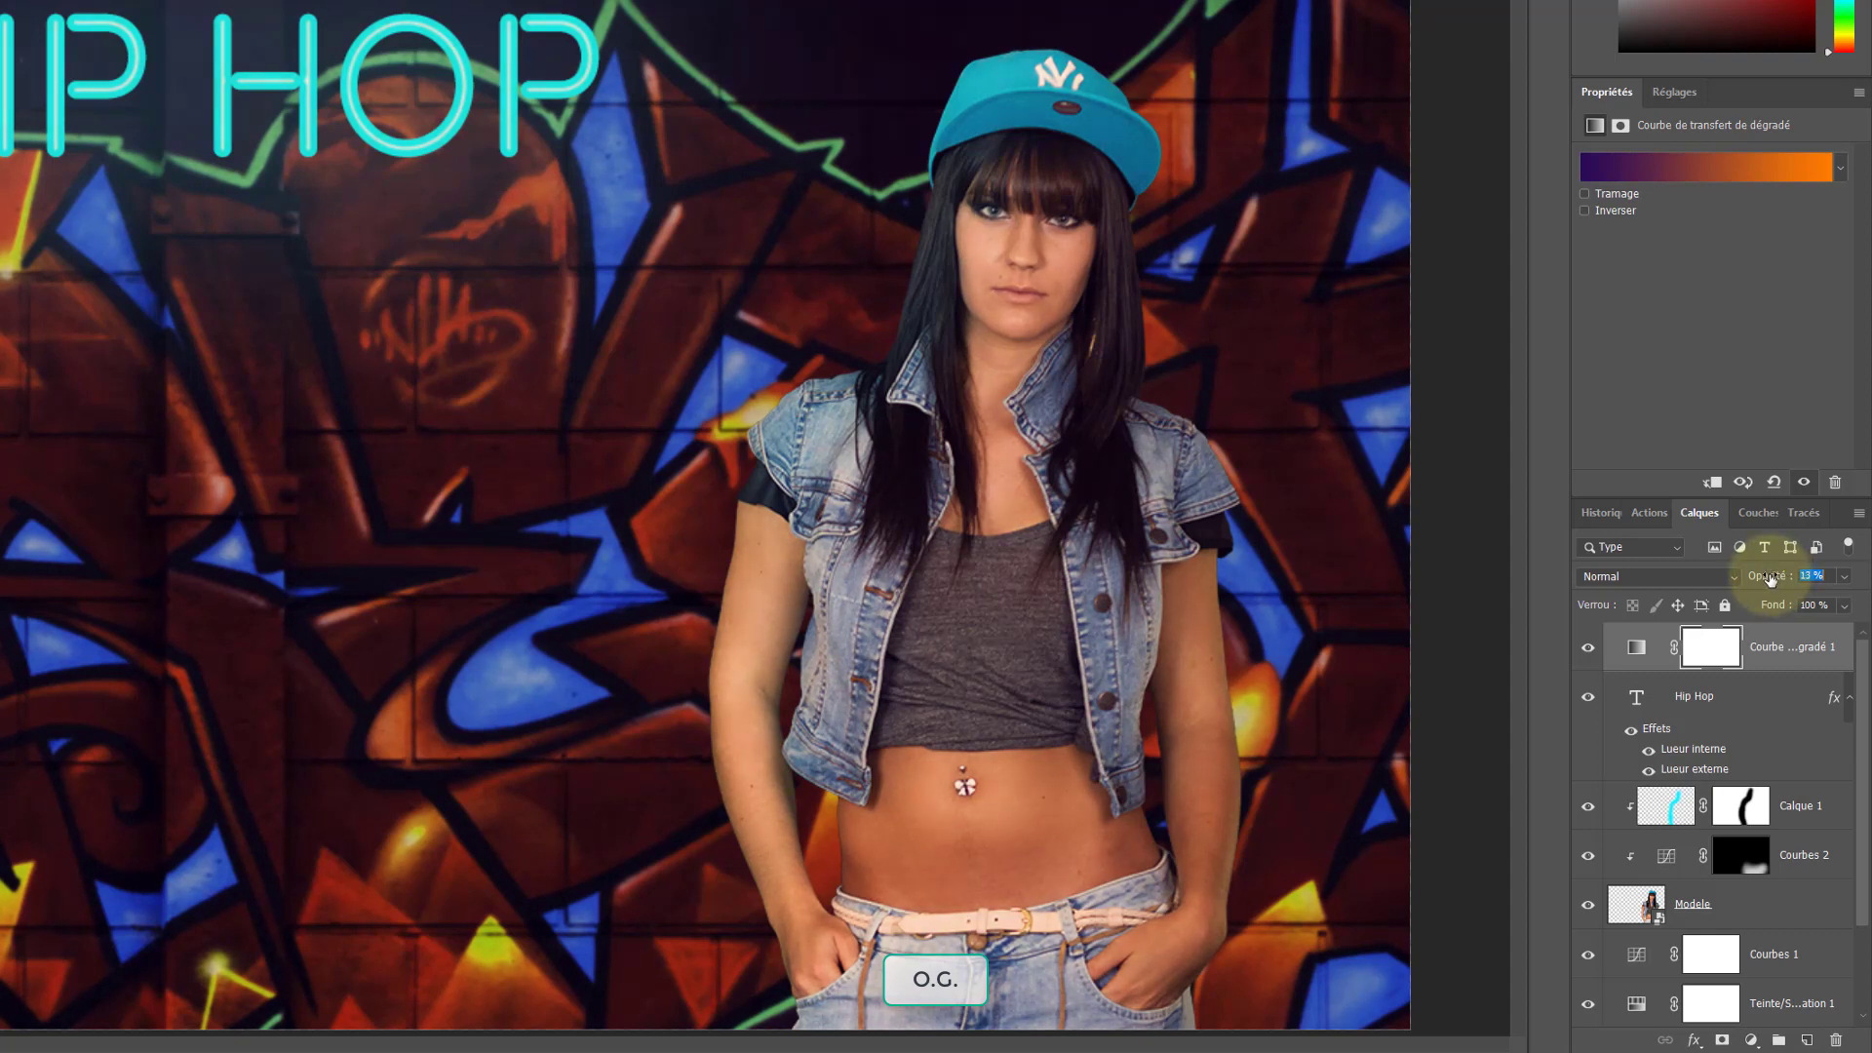
pyautogui.click(1590, 651)
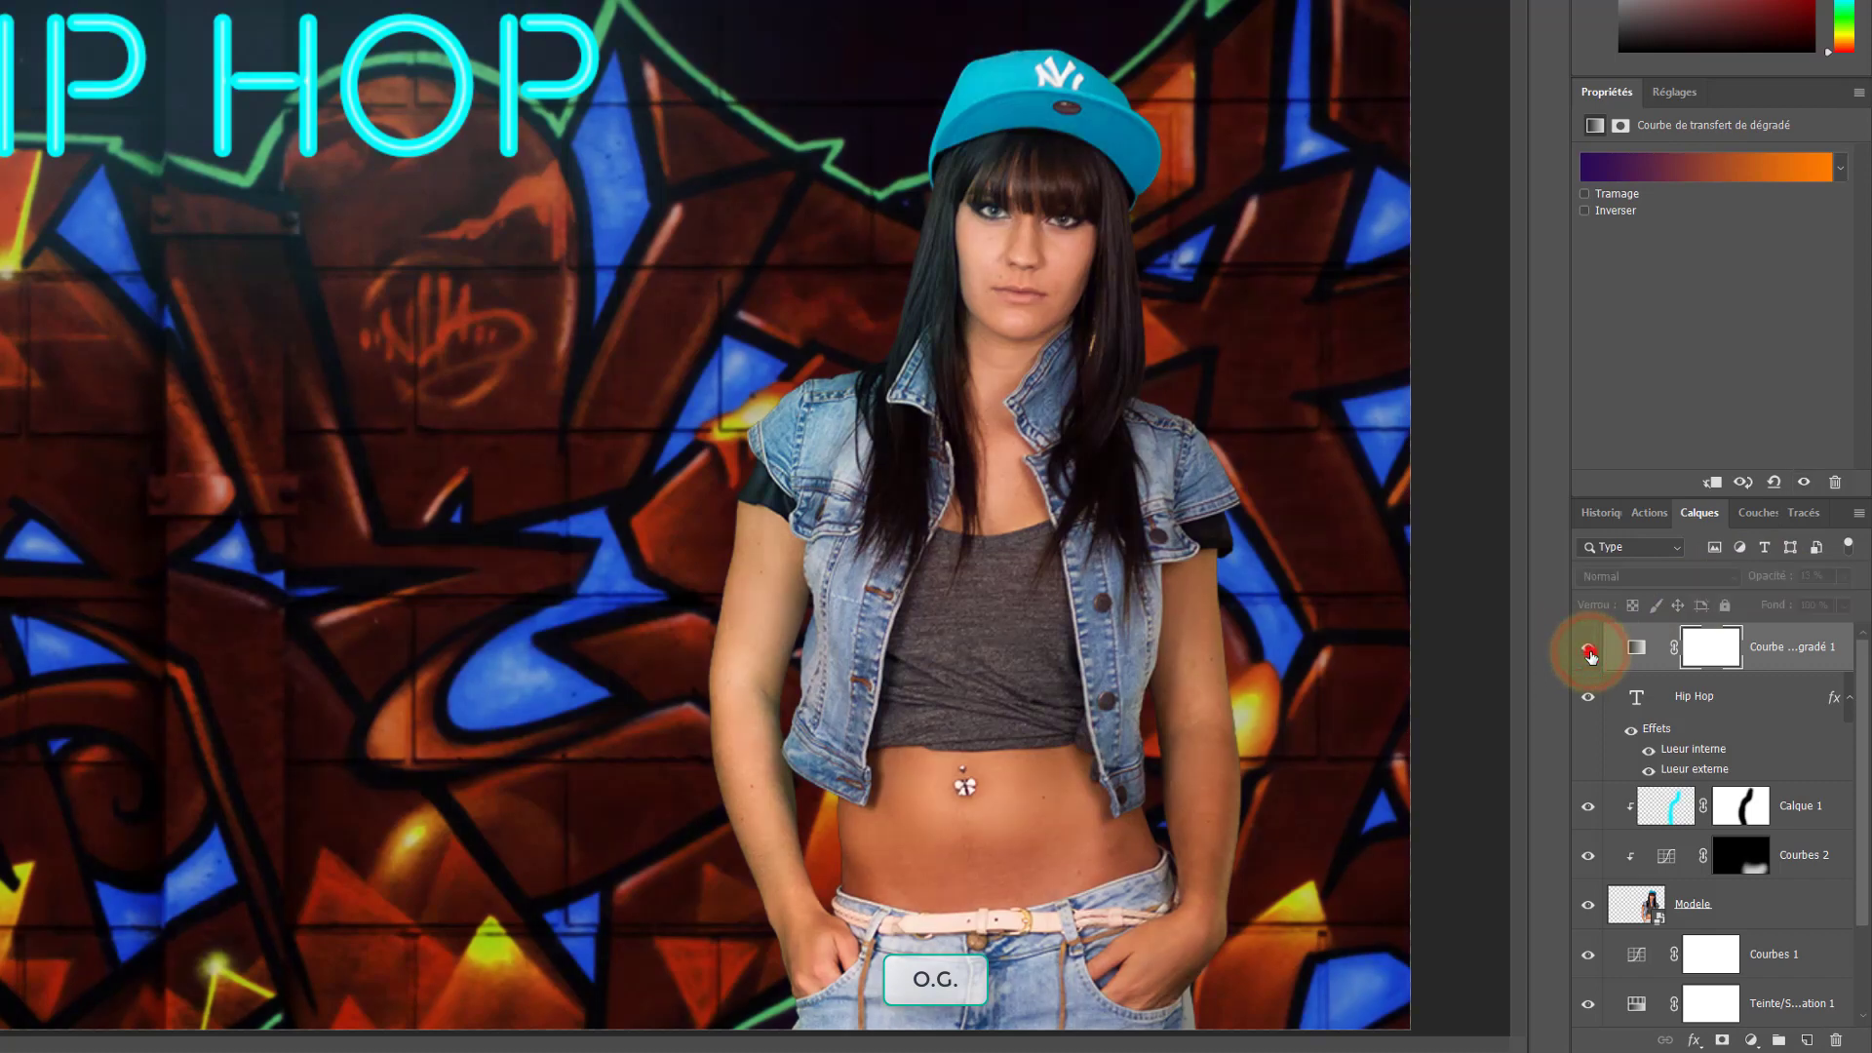
pyautogui.click(1589, 651)
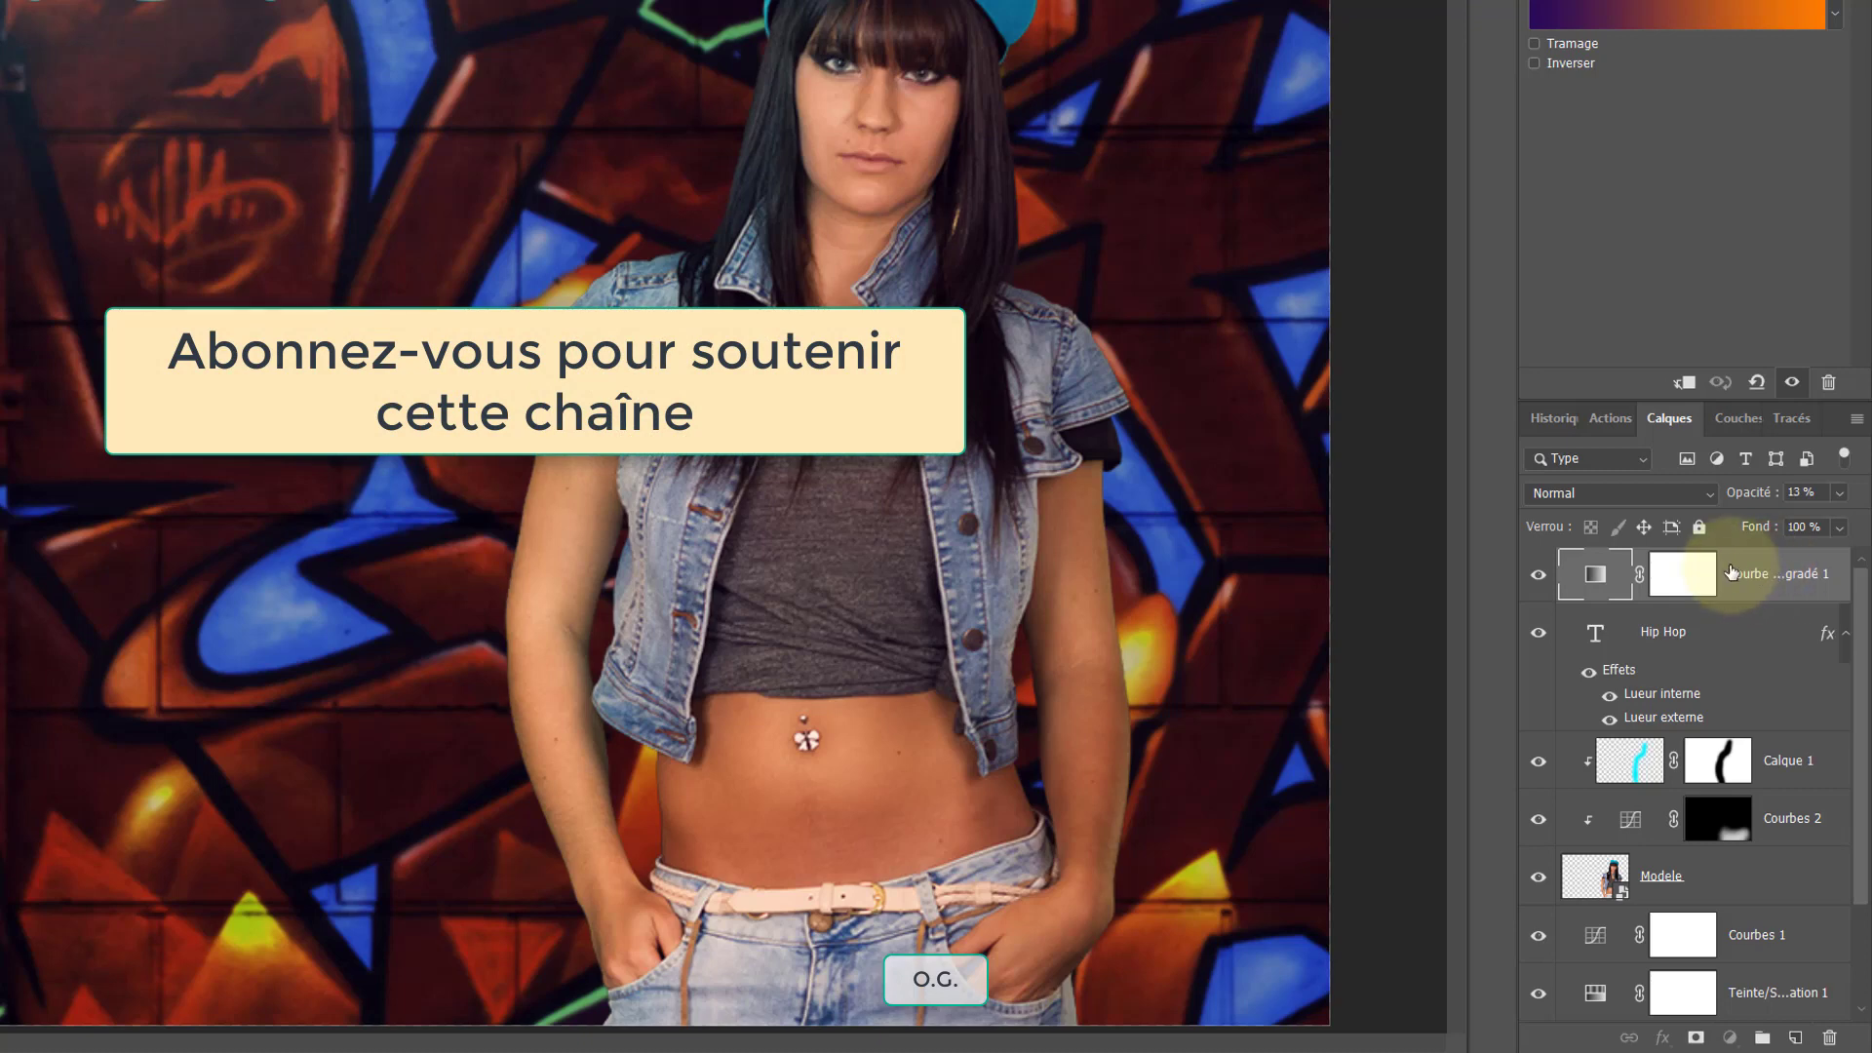
# Replace the gradient map with a Color Lookup adjustment layer using the Kodak 5205 Fuji 3510 (by Adobe).cube 3D LUT
pyautogui.moveTo(1736, 573); pyautogui.dragTo(1832, 1034)
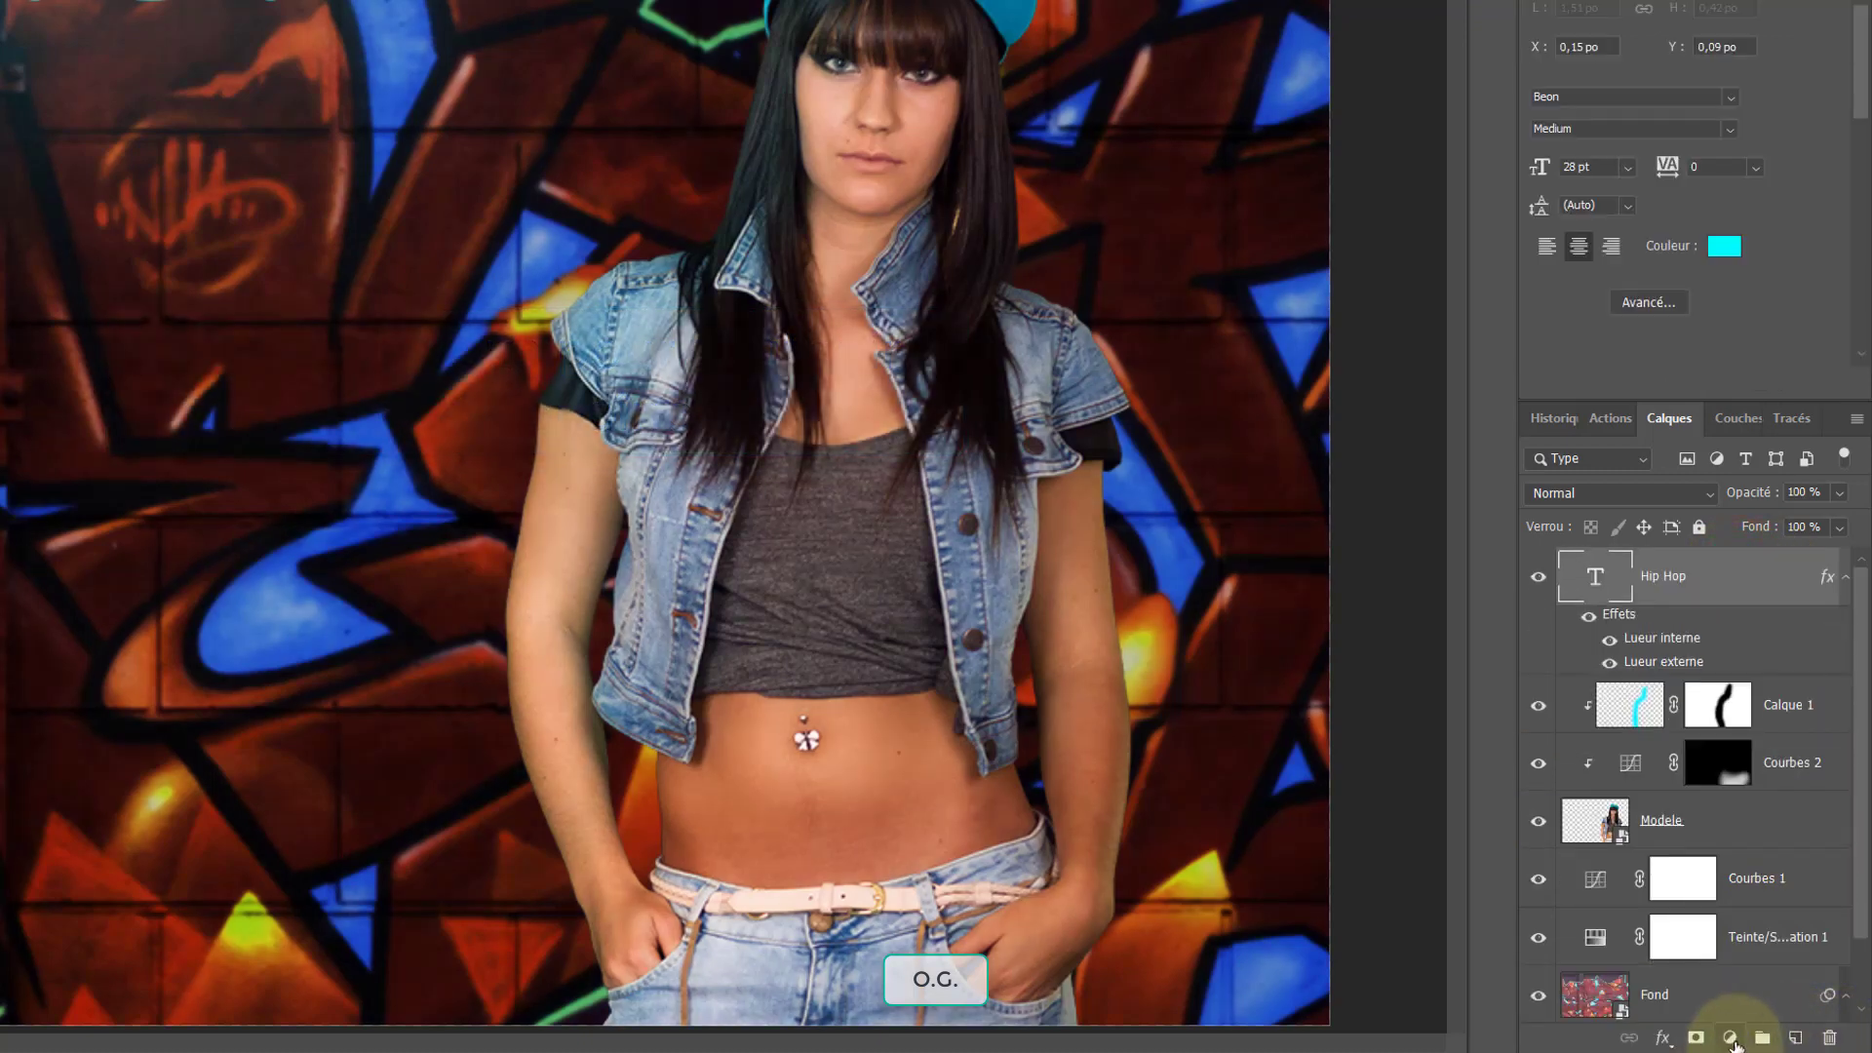
pyautogui.click(1731, 1038)
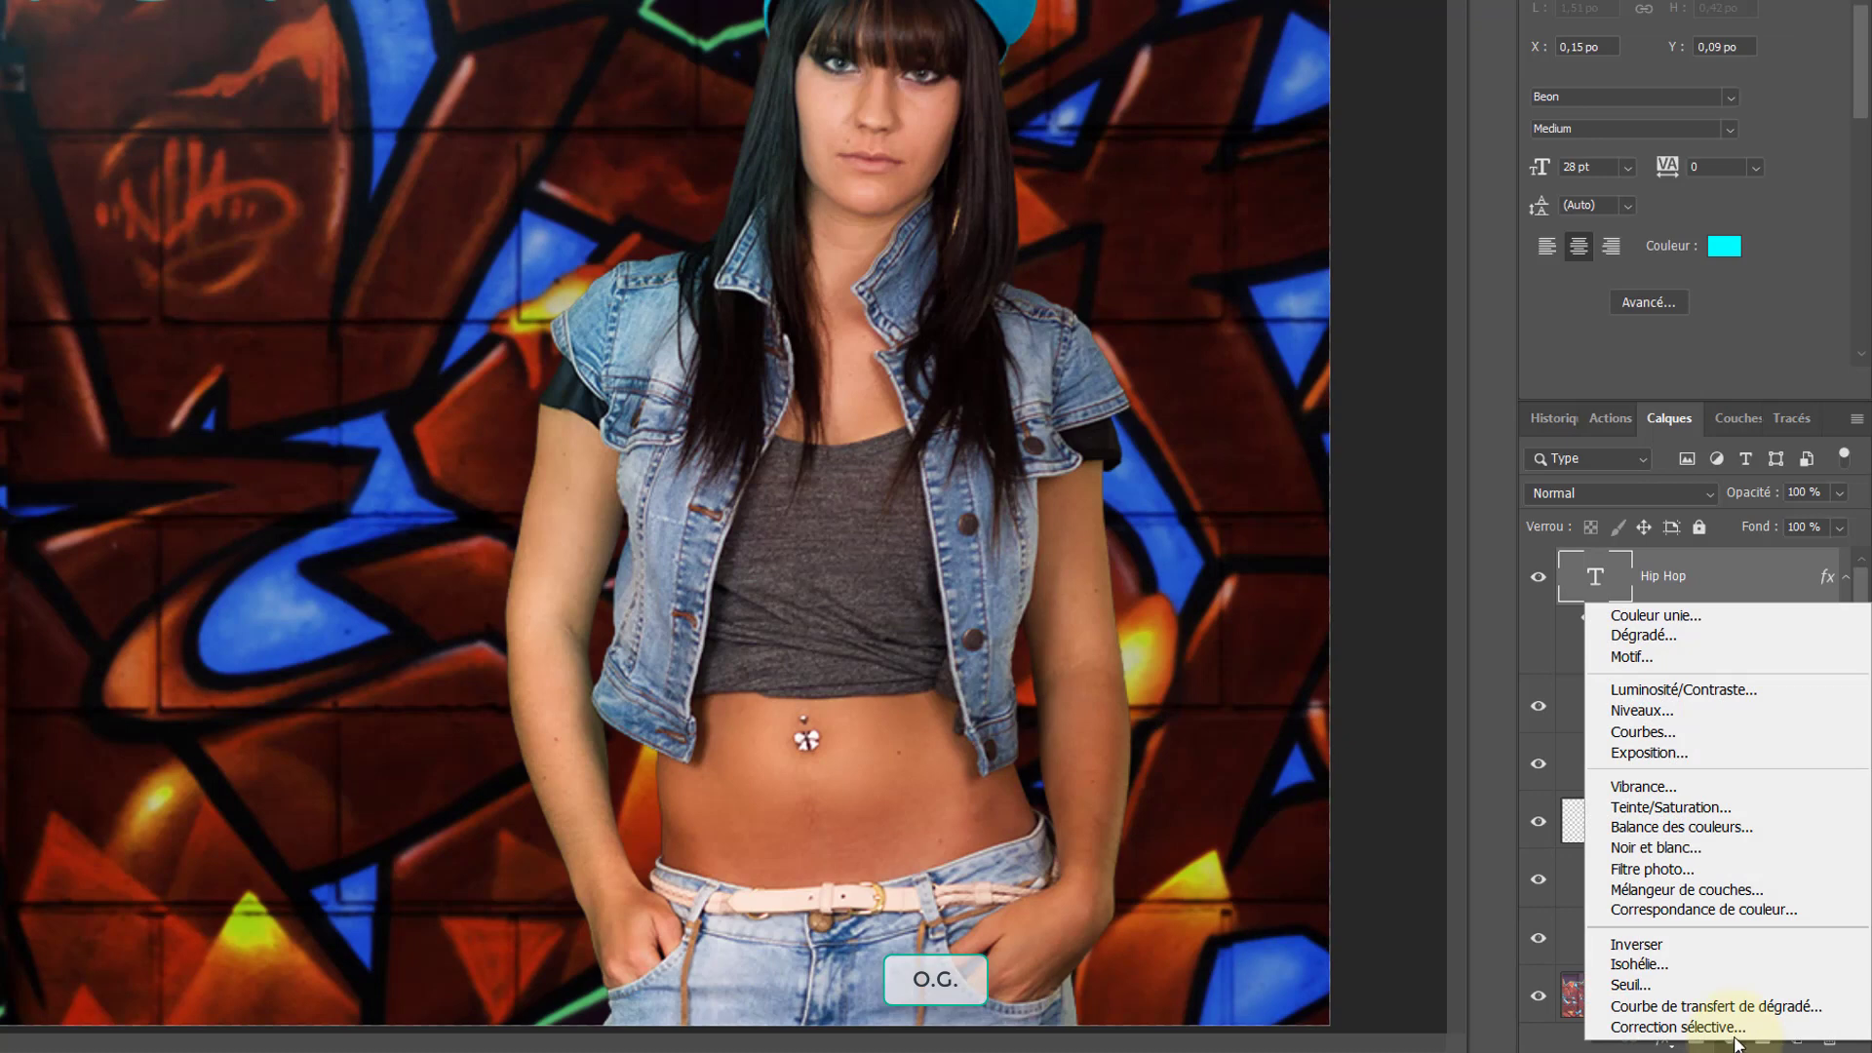
pyautogui.click(1790, 909)
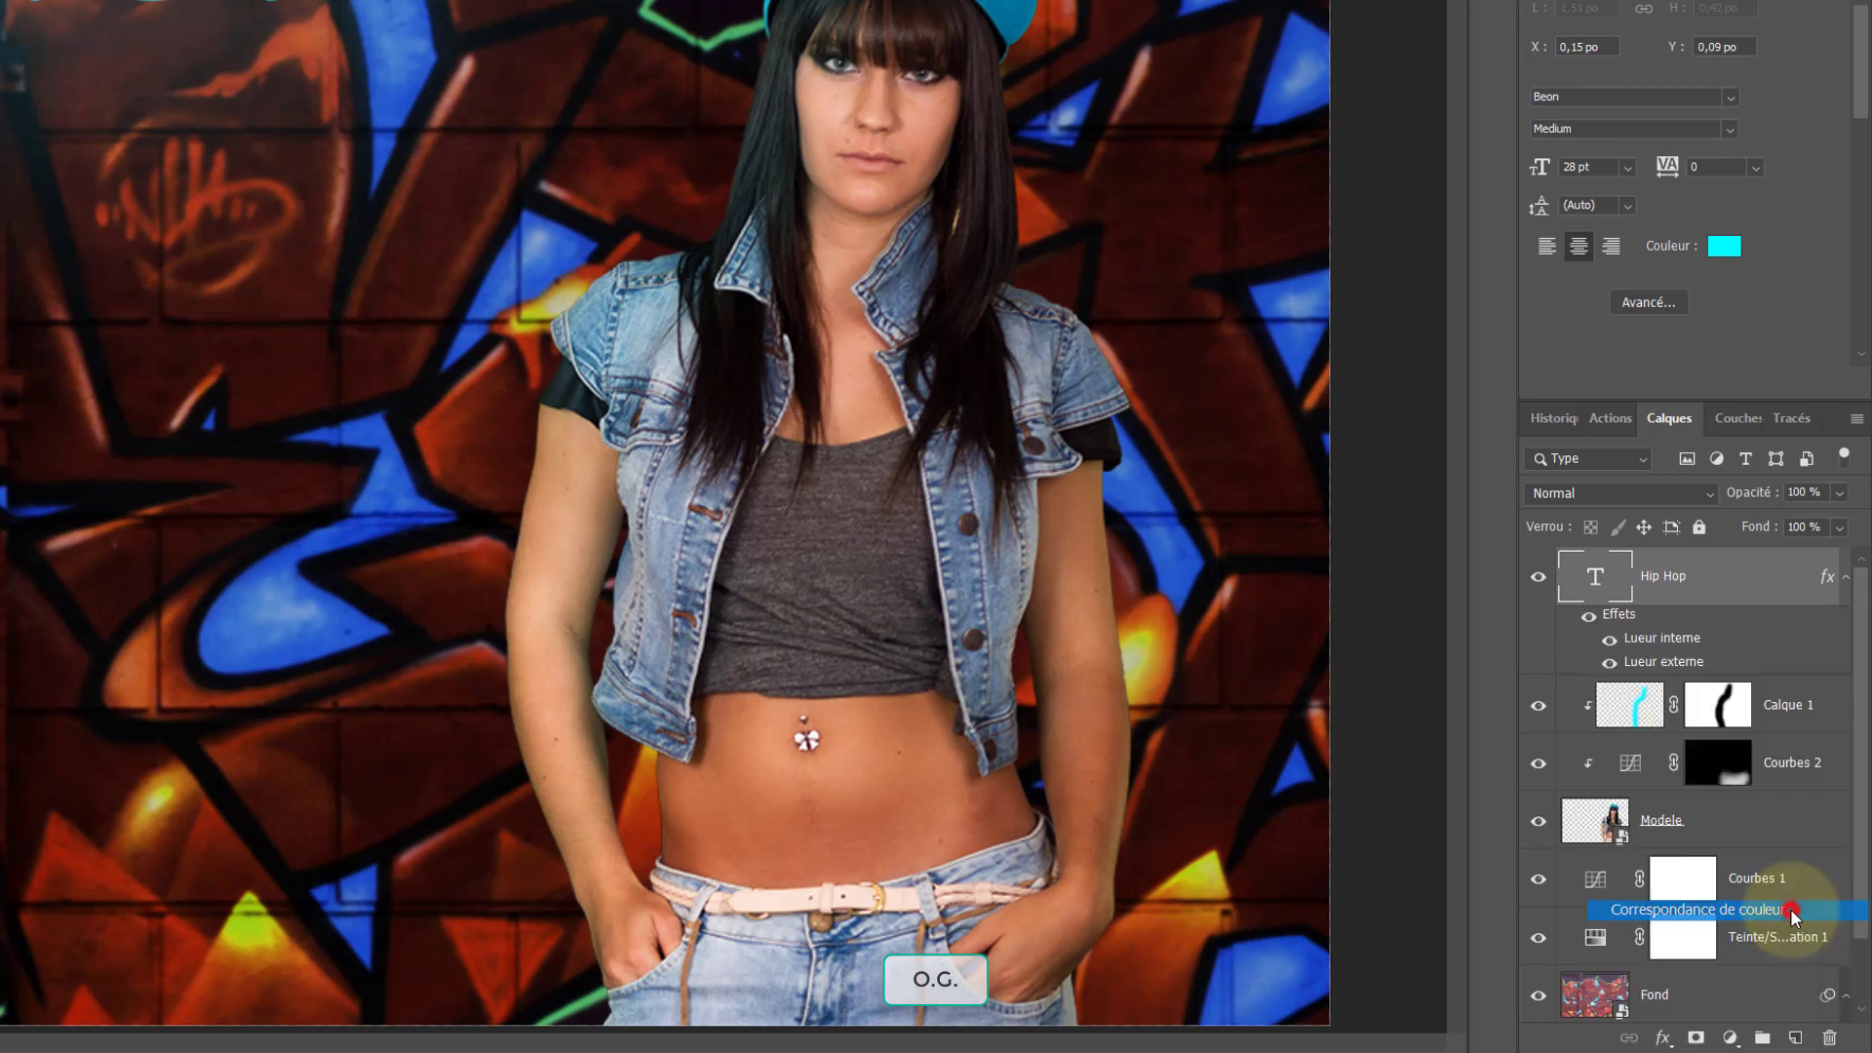
pyautogui.click(1818, 117)
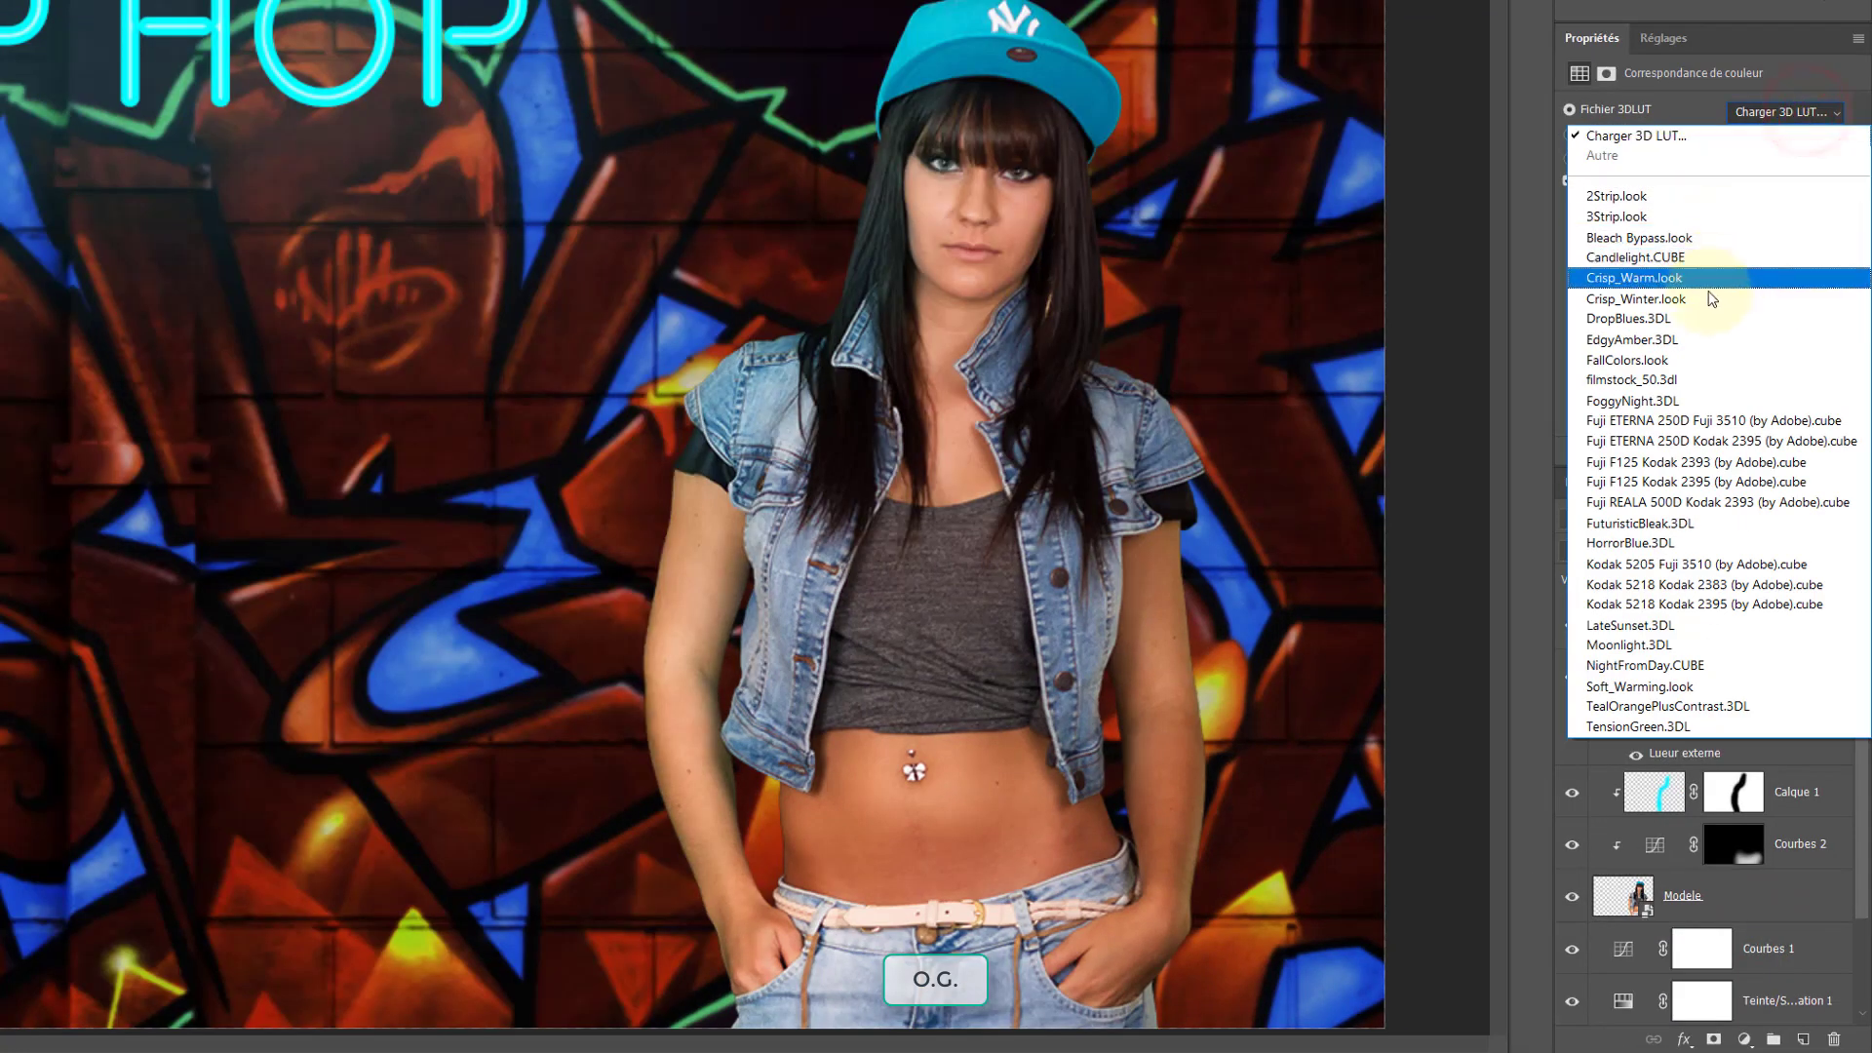
pyautogui.click(1662, 568)
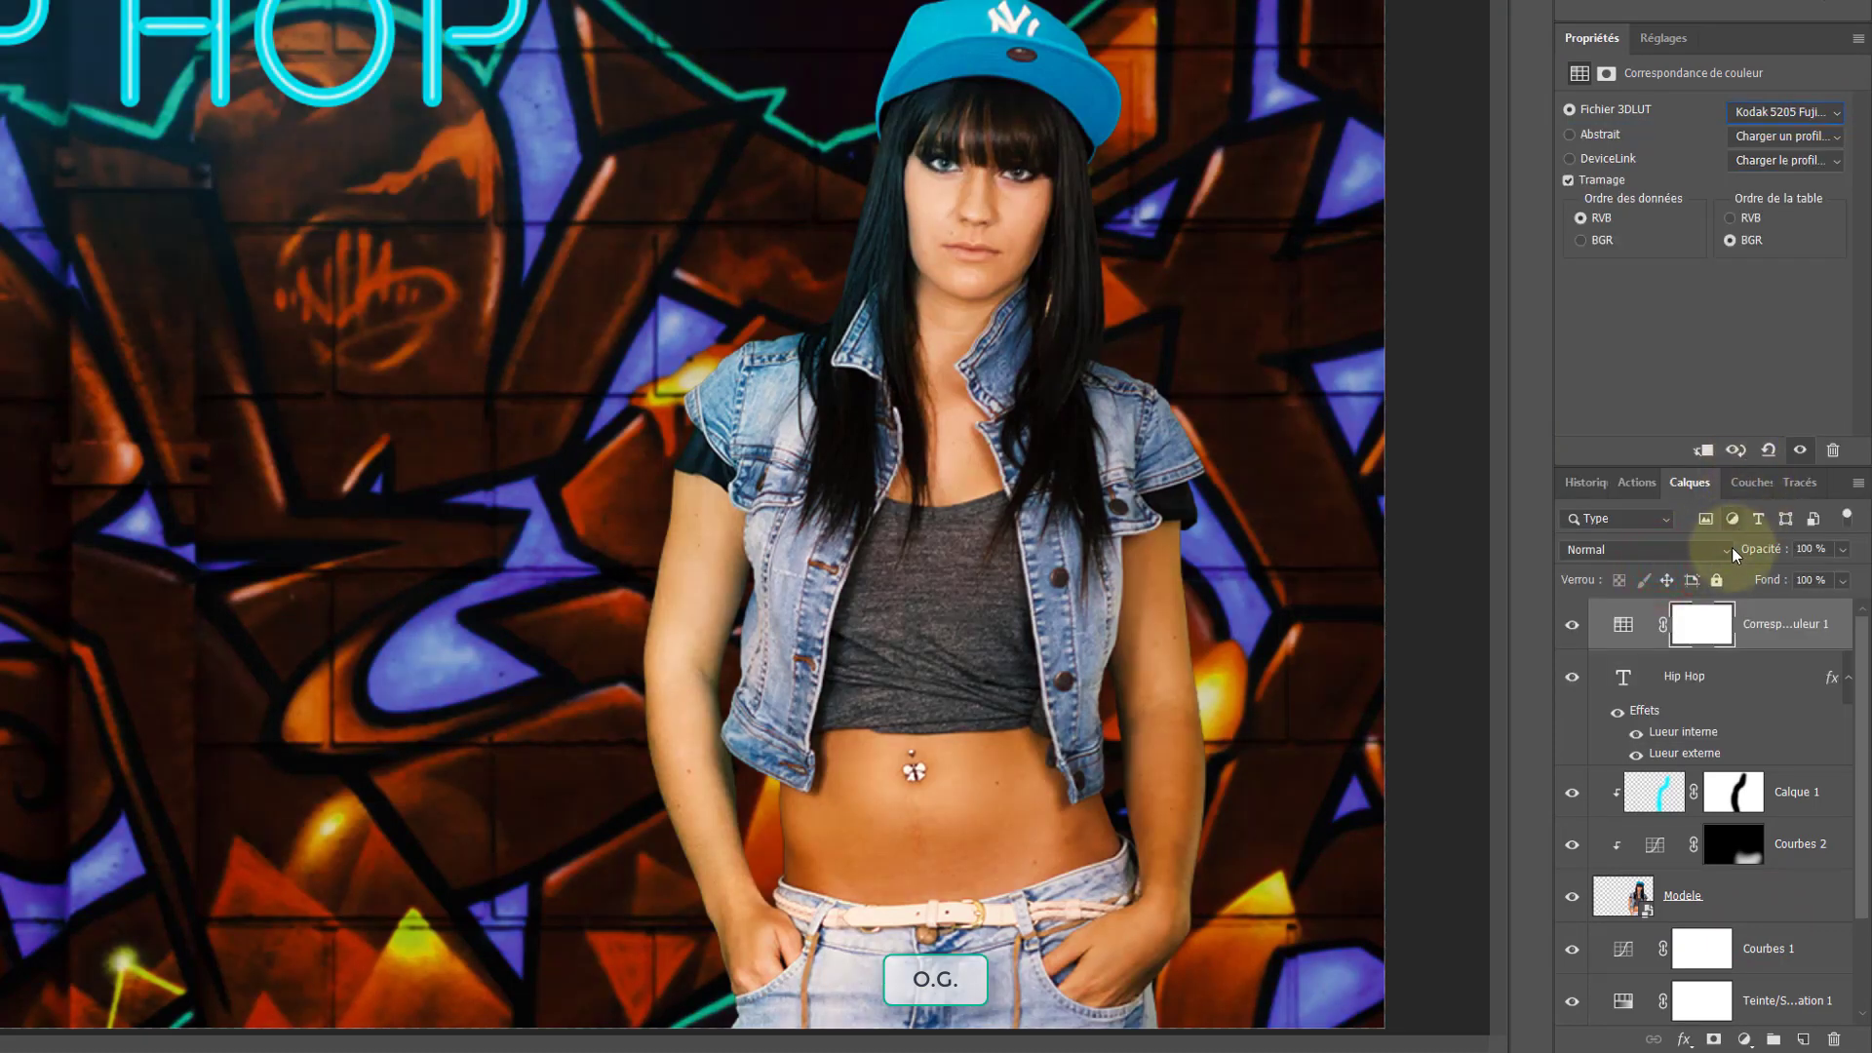
# Set the Color Lookup layer's opacity to 72 % and compare the image with and without the color grading
pyautogui.moveTo(1772, 552); pyautogui.dragTo(1534, 555)
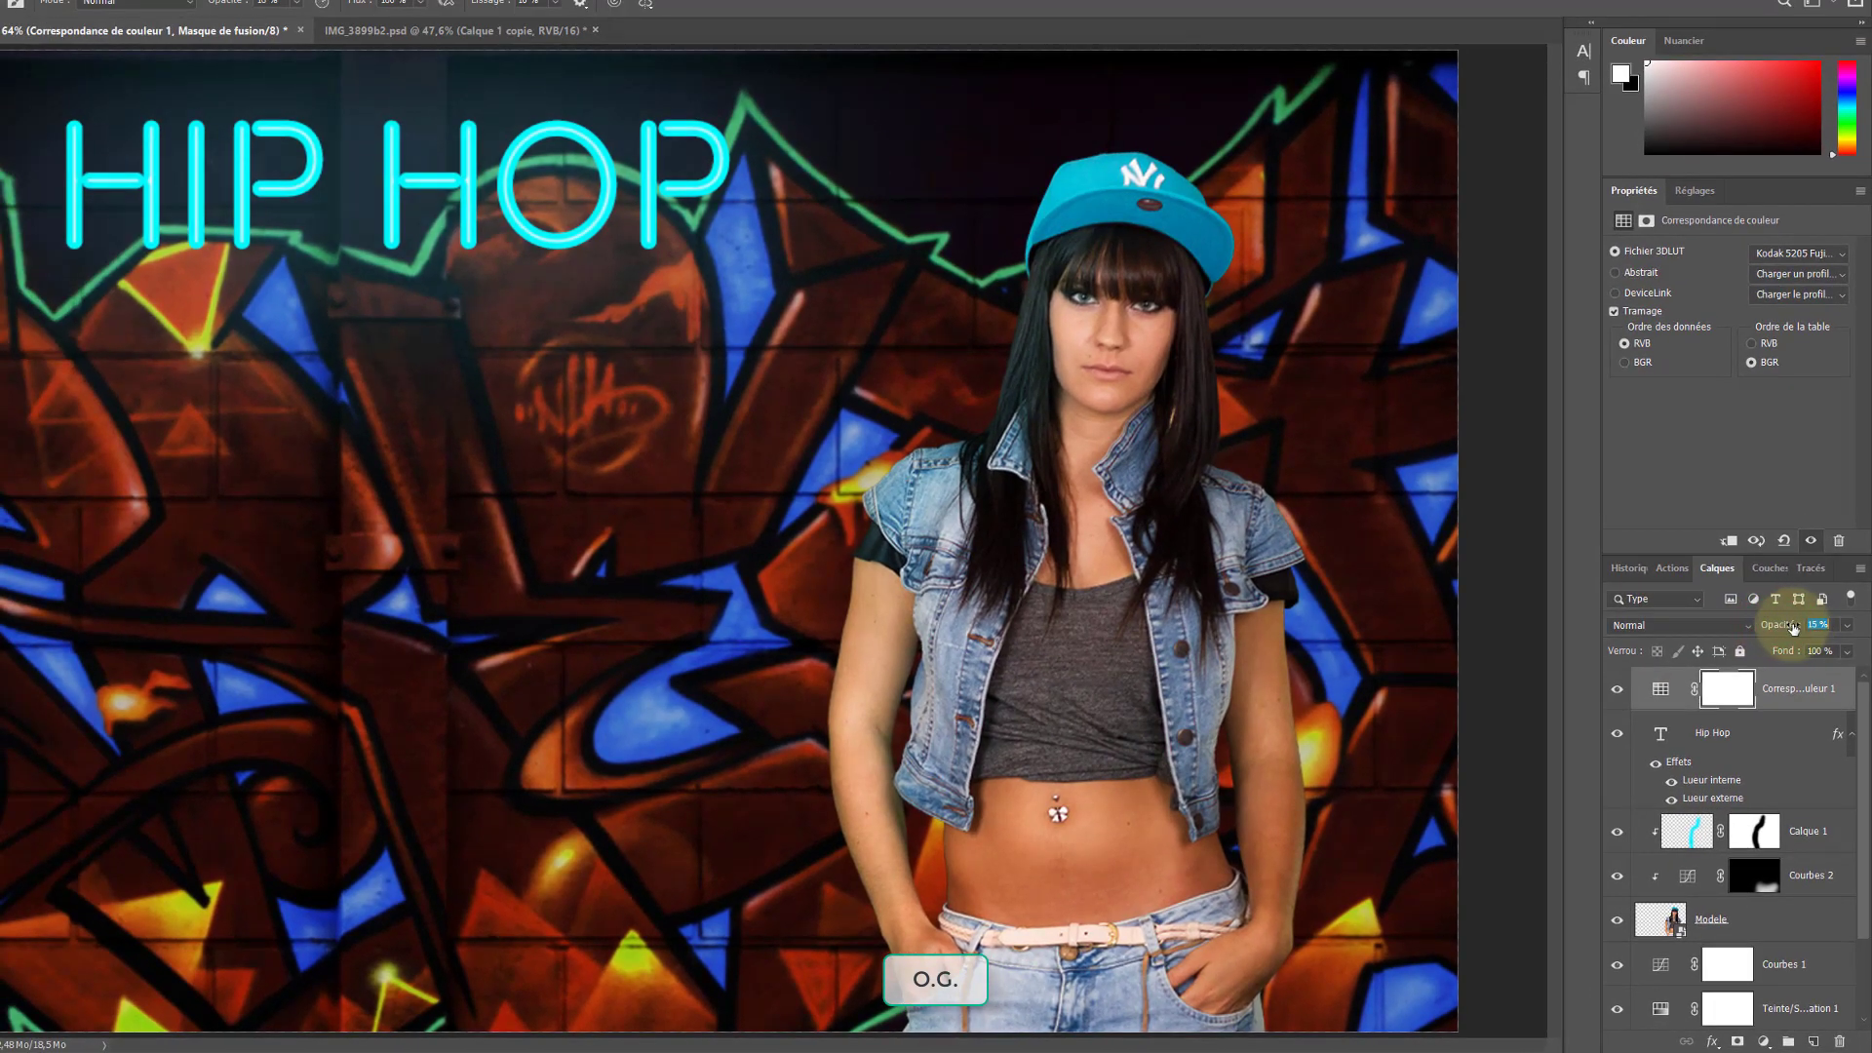
pyautogui.moveTo(1794, 629); pyautogui.dragTo(1839, 631)
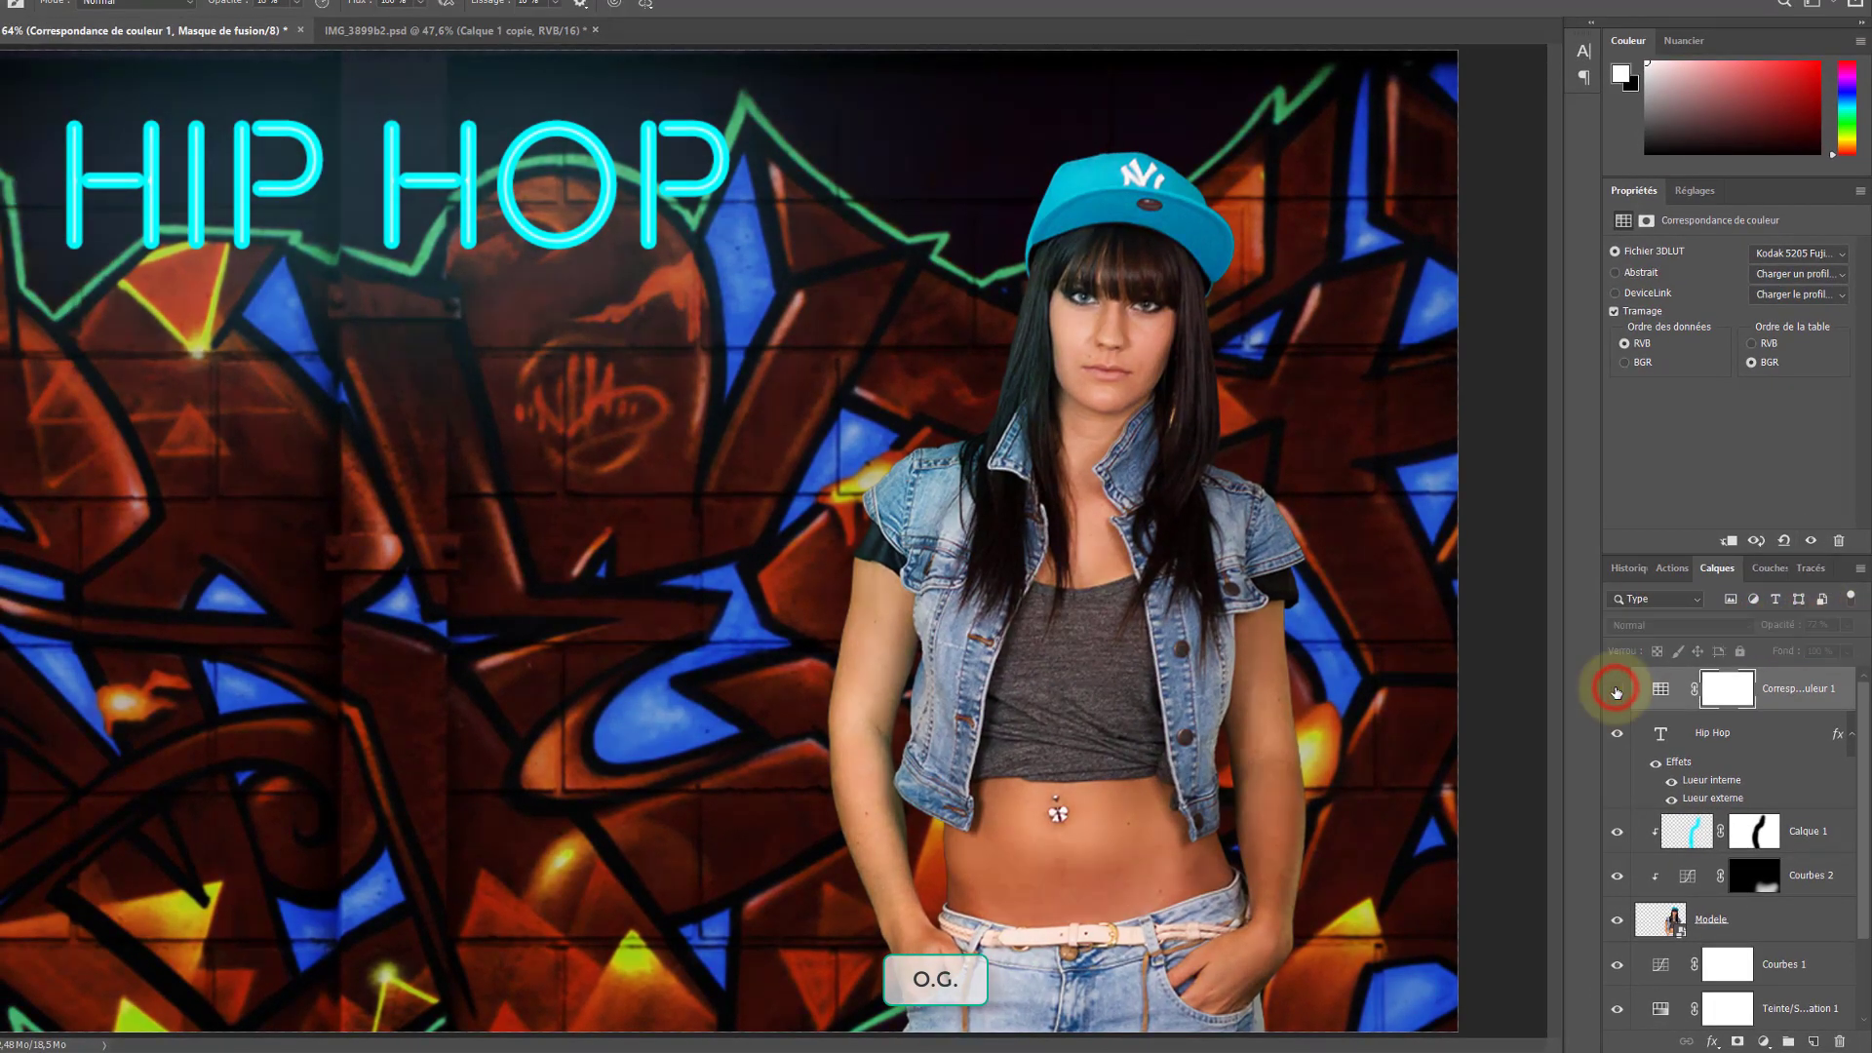
pyautogui.click(1616, 690)
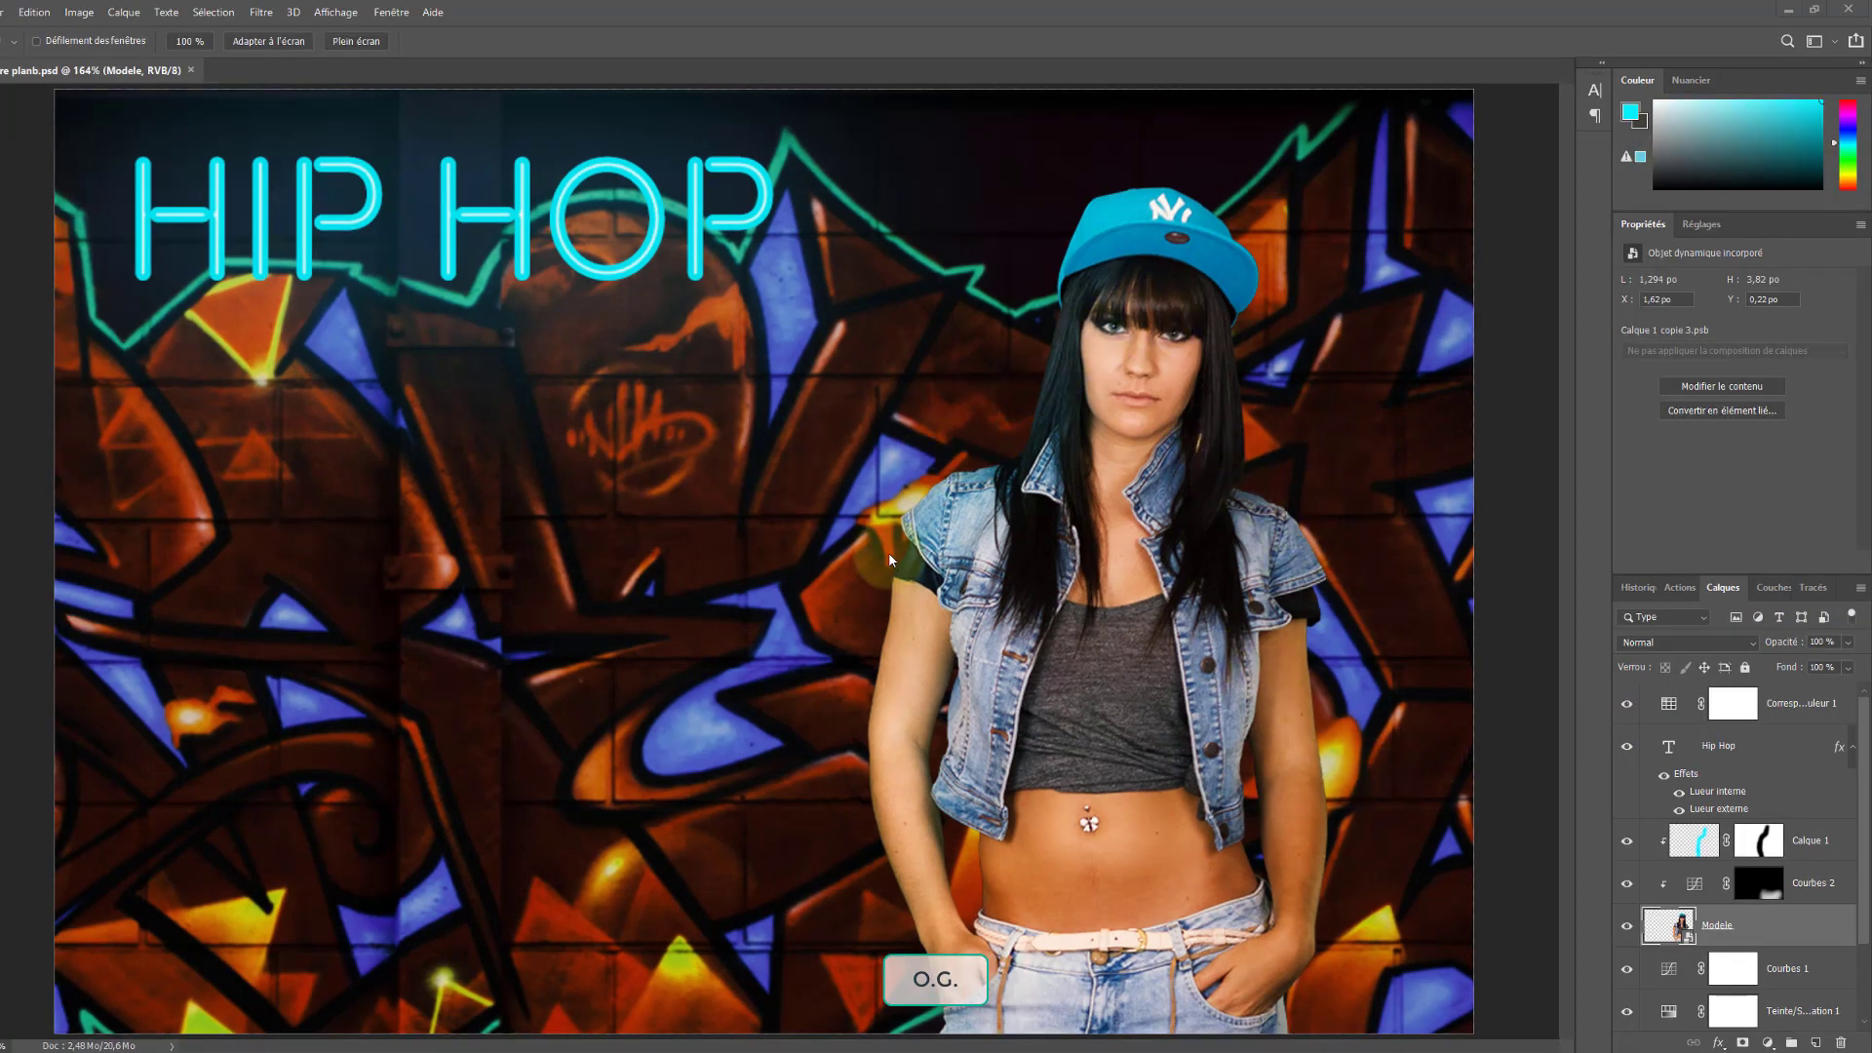
# Add a drop shadow to the Modele layer and set its color to black (000000)
pyautogui.click(1823, 927)
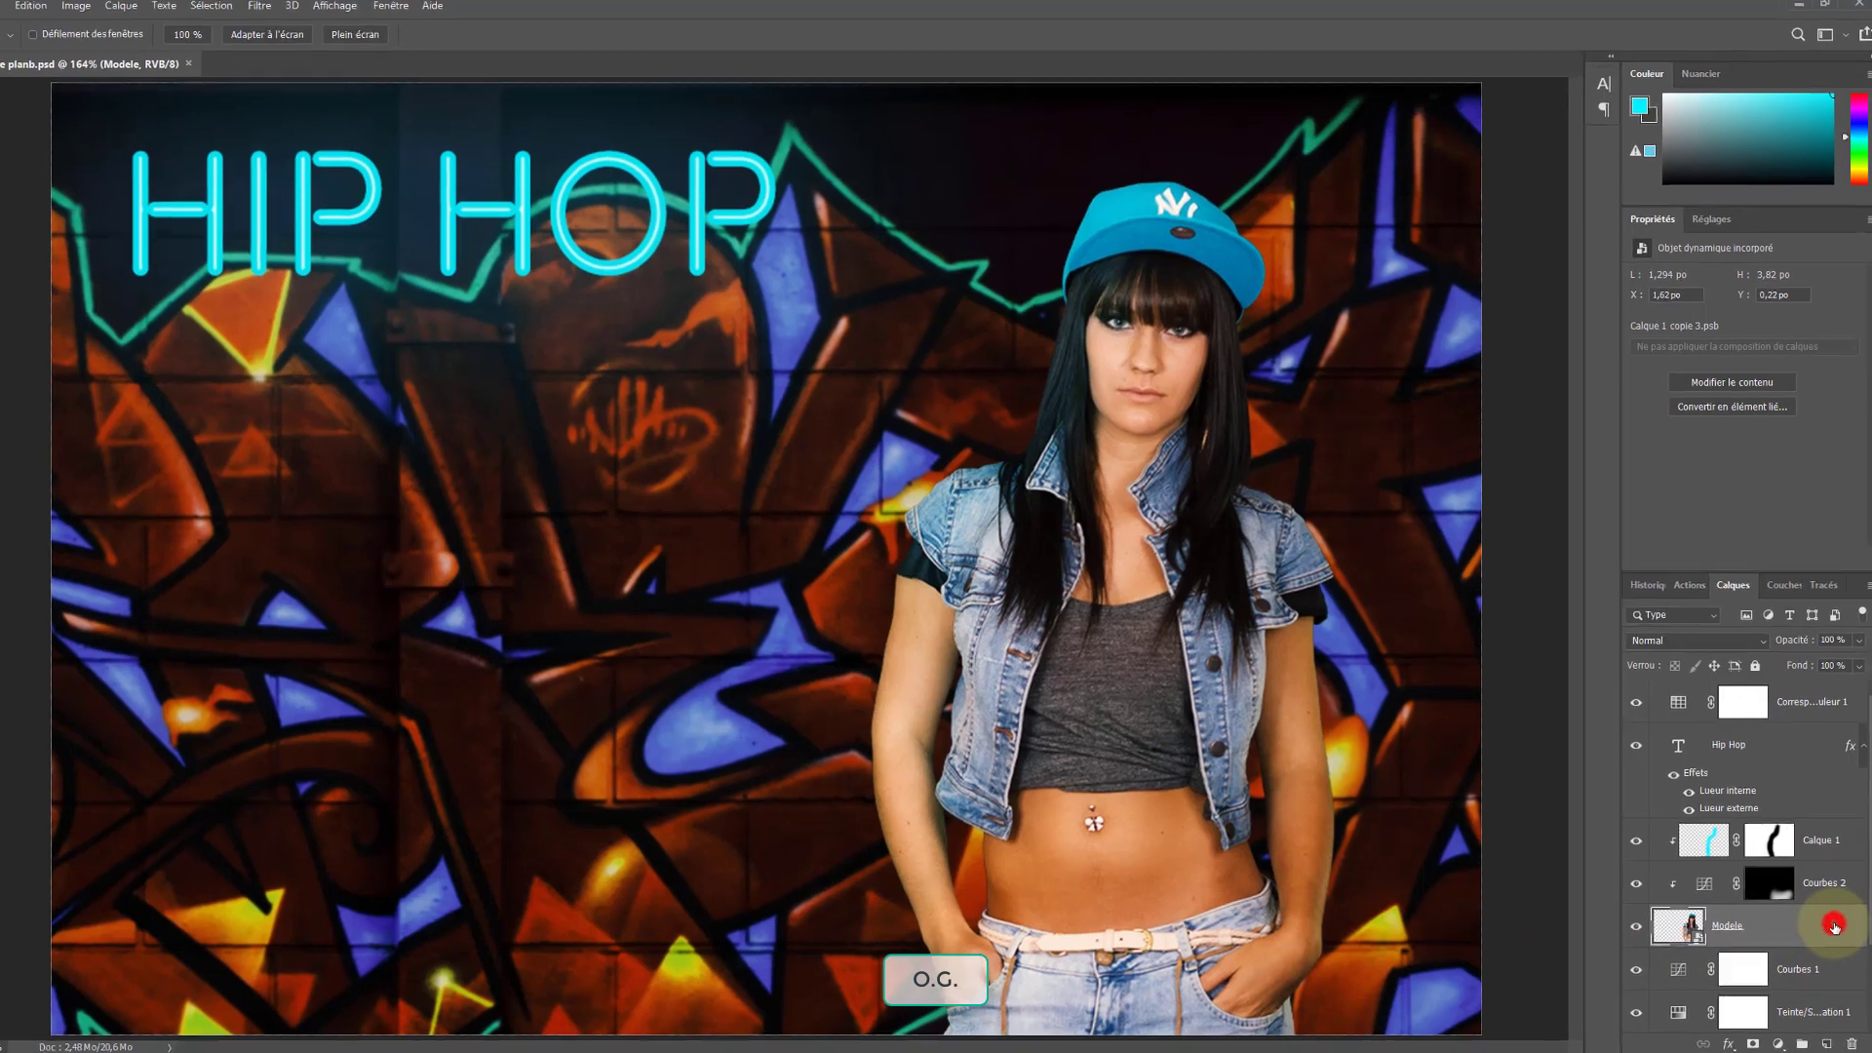
pyautogui.doubleClick(1834, 927)
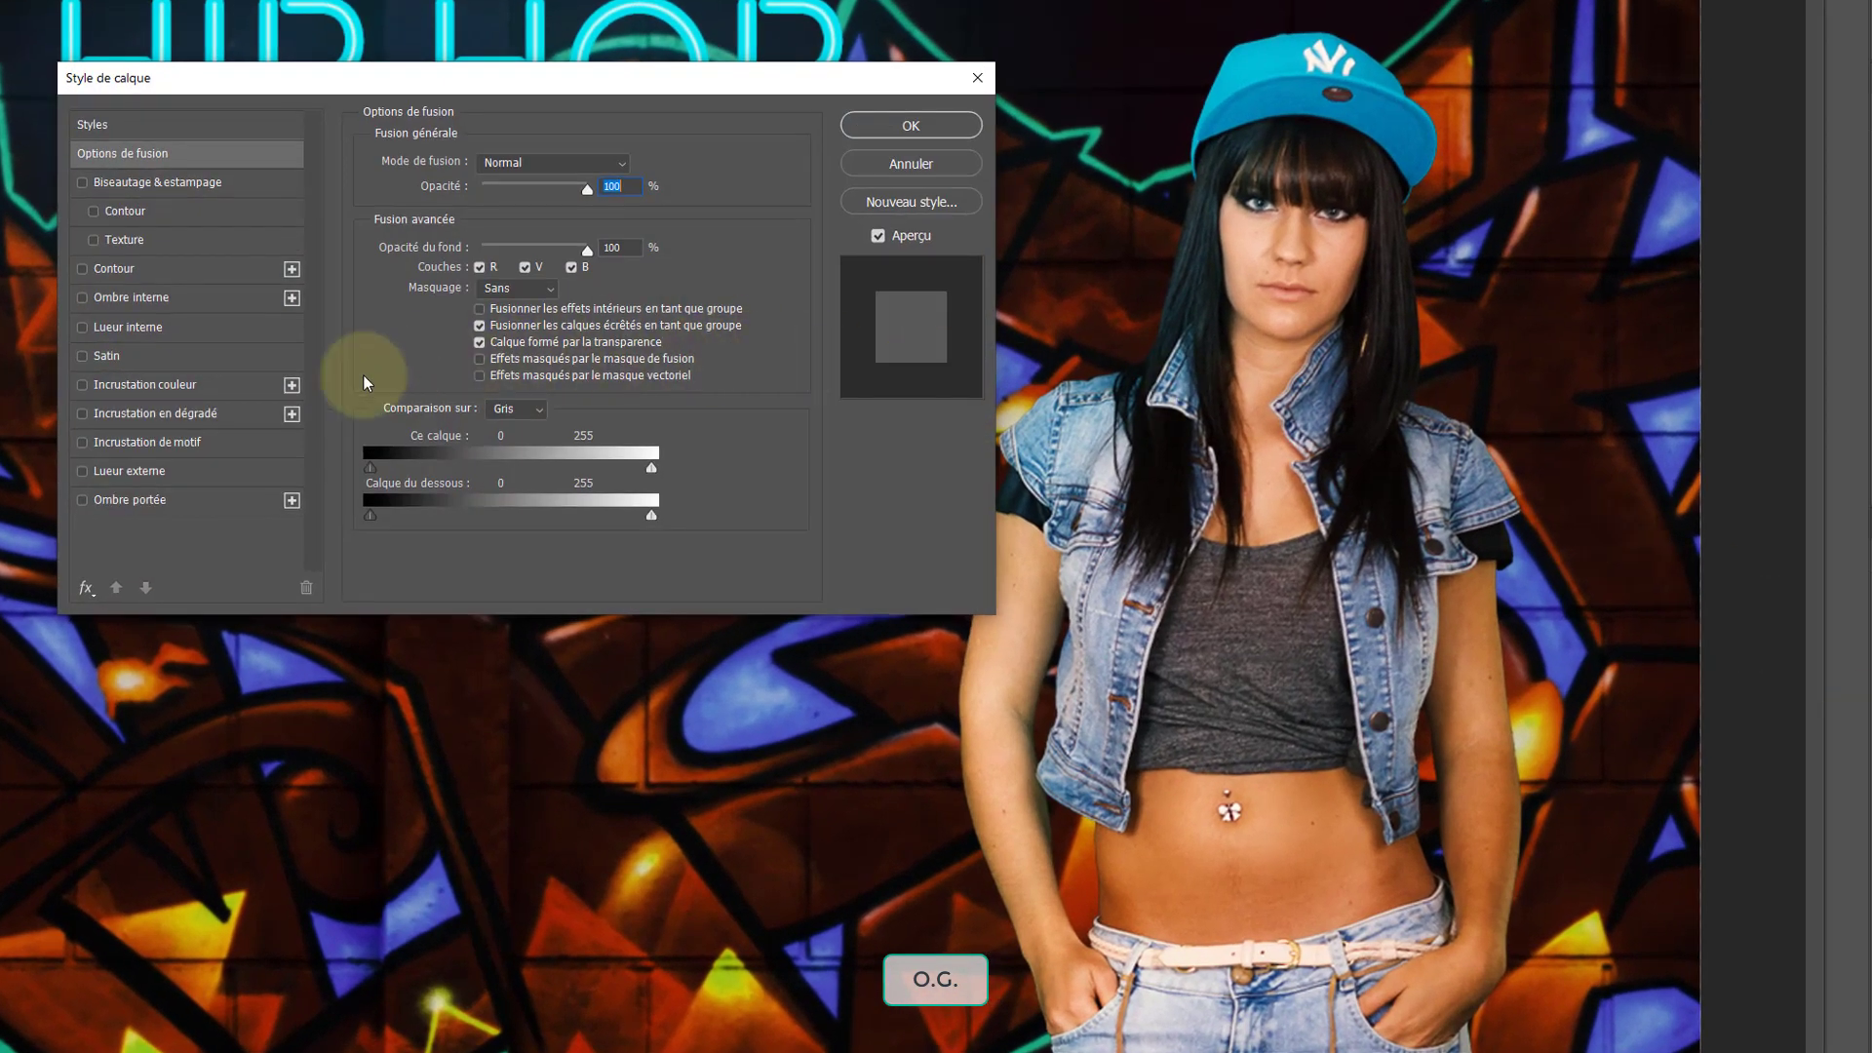
pyautogui.click(82, 500)
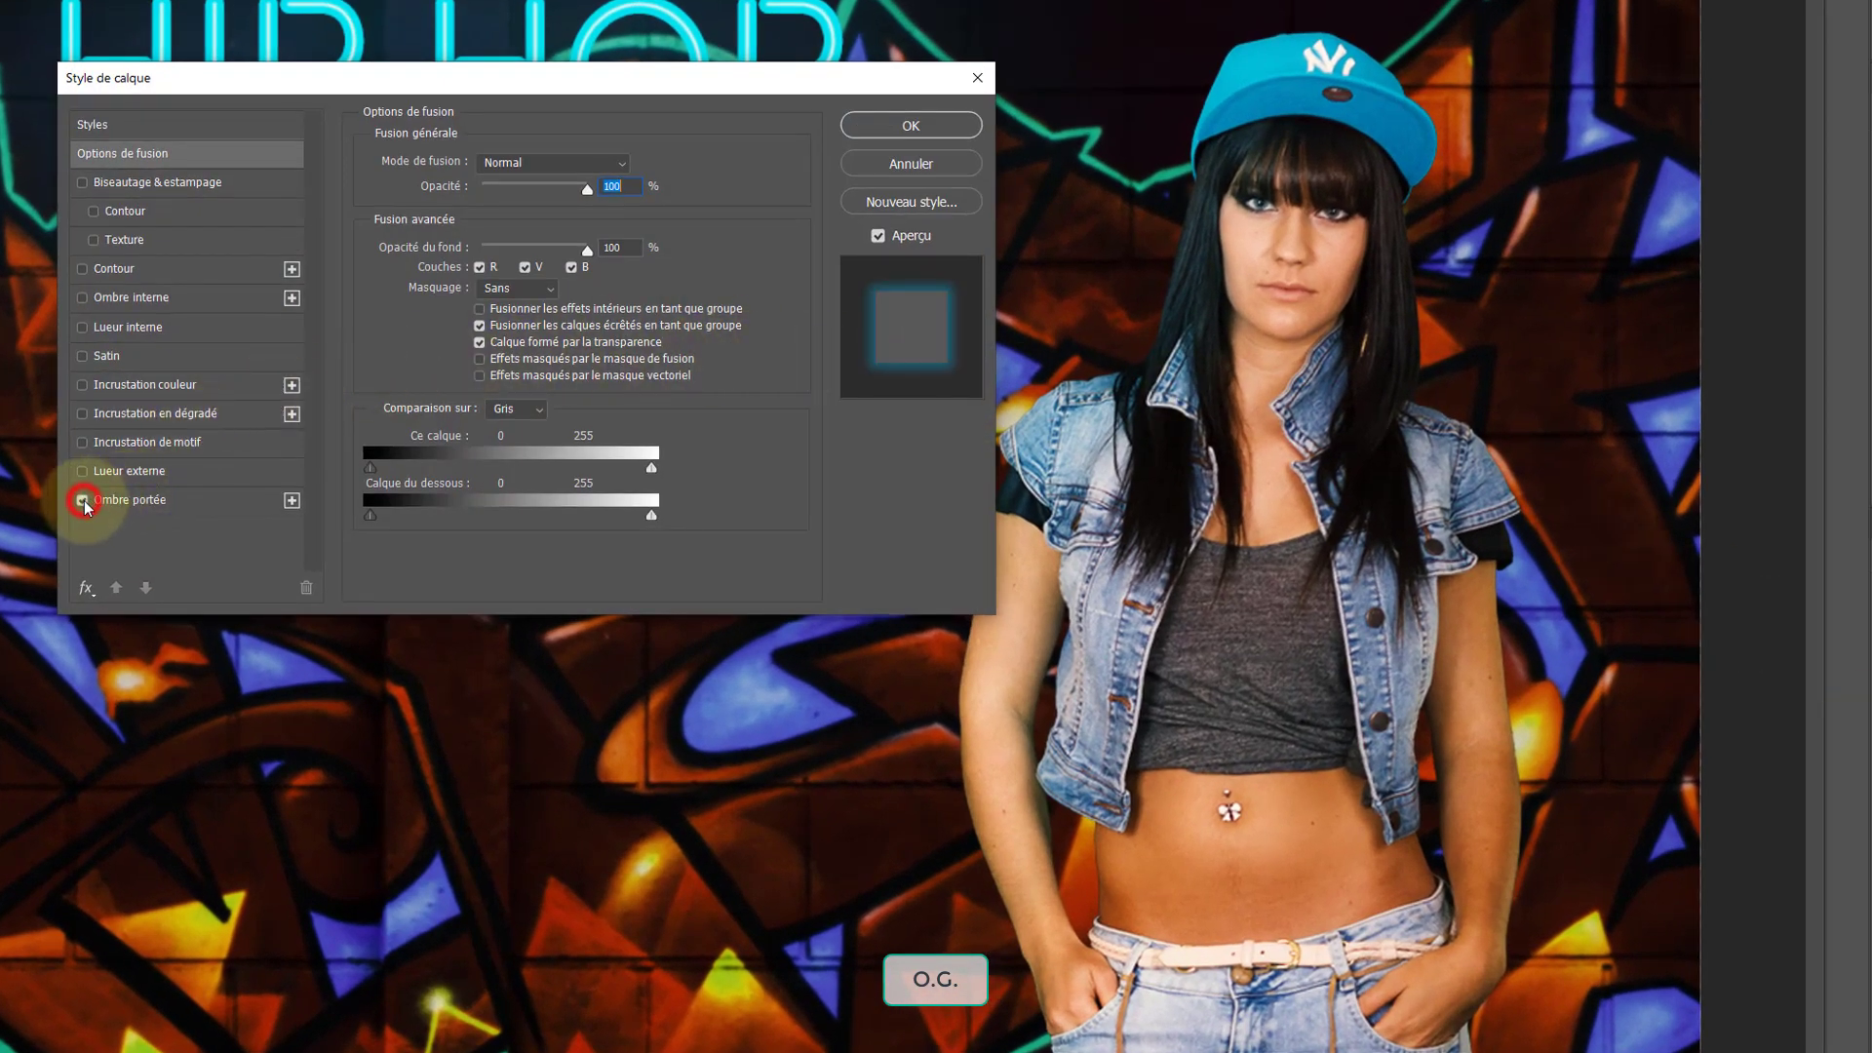
pyautogui.click(152, 502)
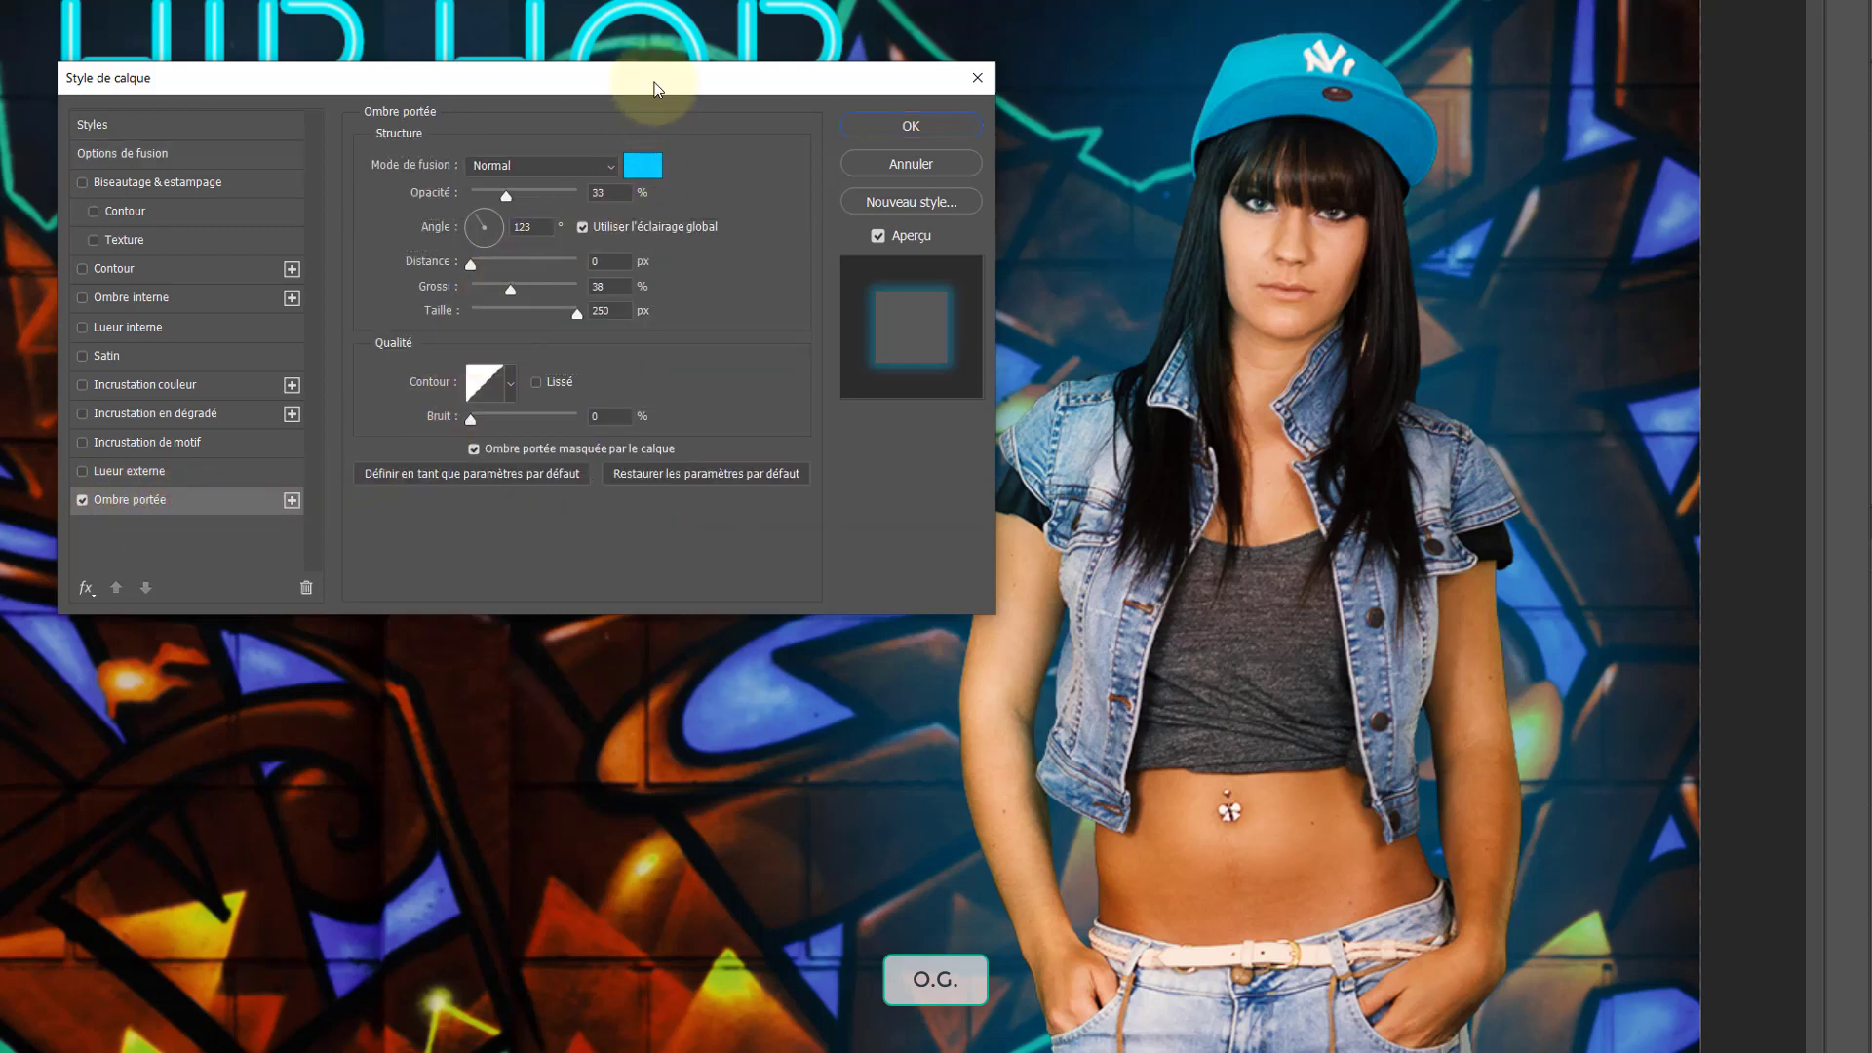
pyautogui.moveTo(655, 88); pyautogui.dragTo(638, 353)
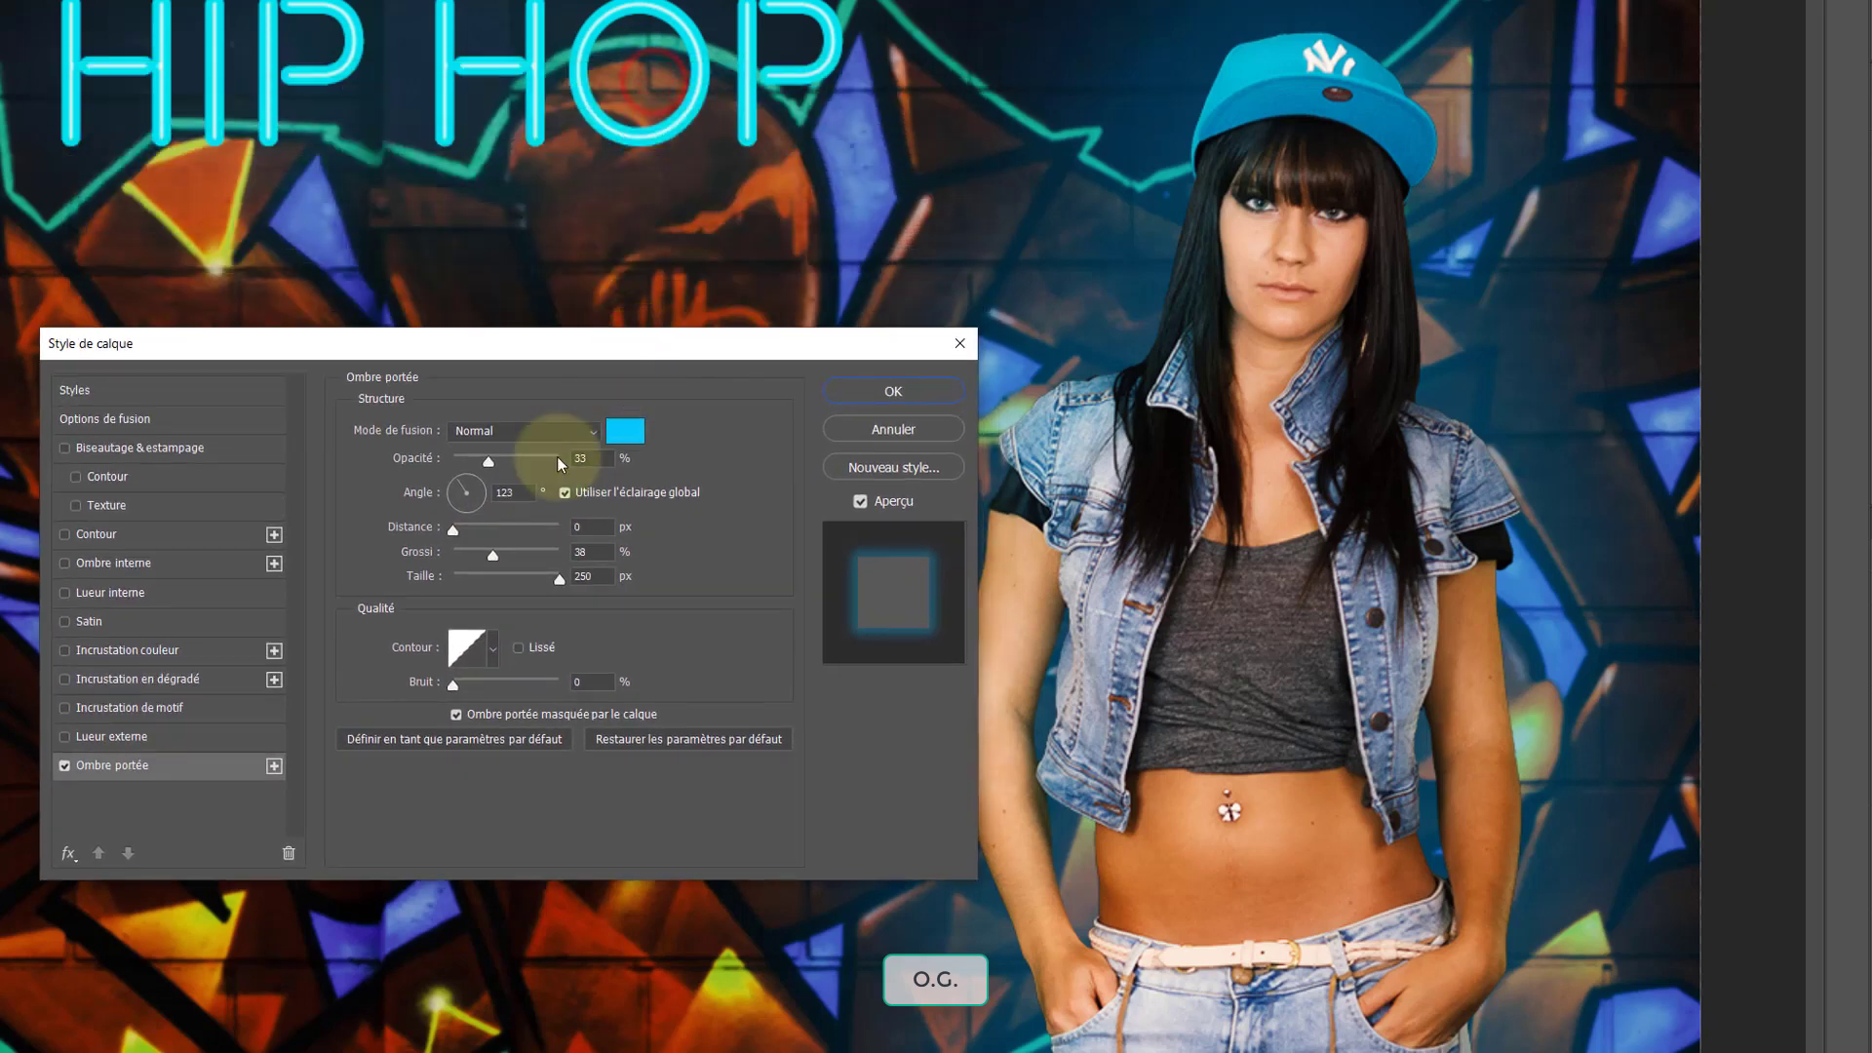
pyautogui.click(630, 435)
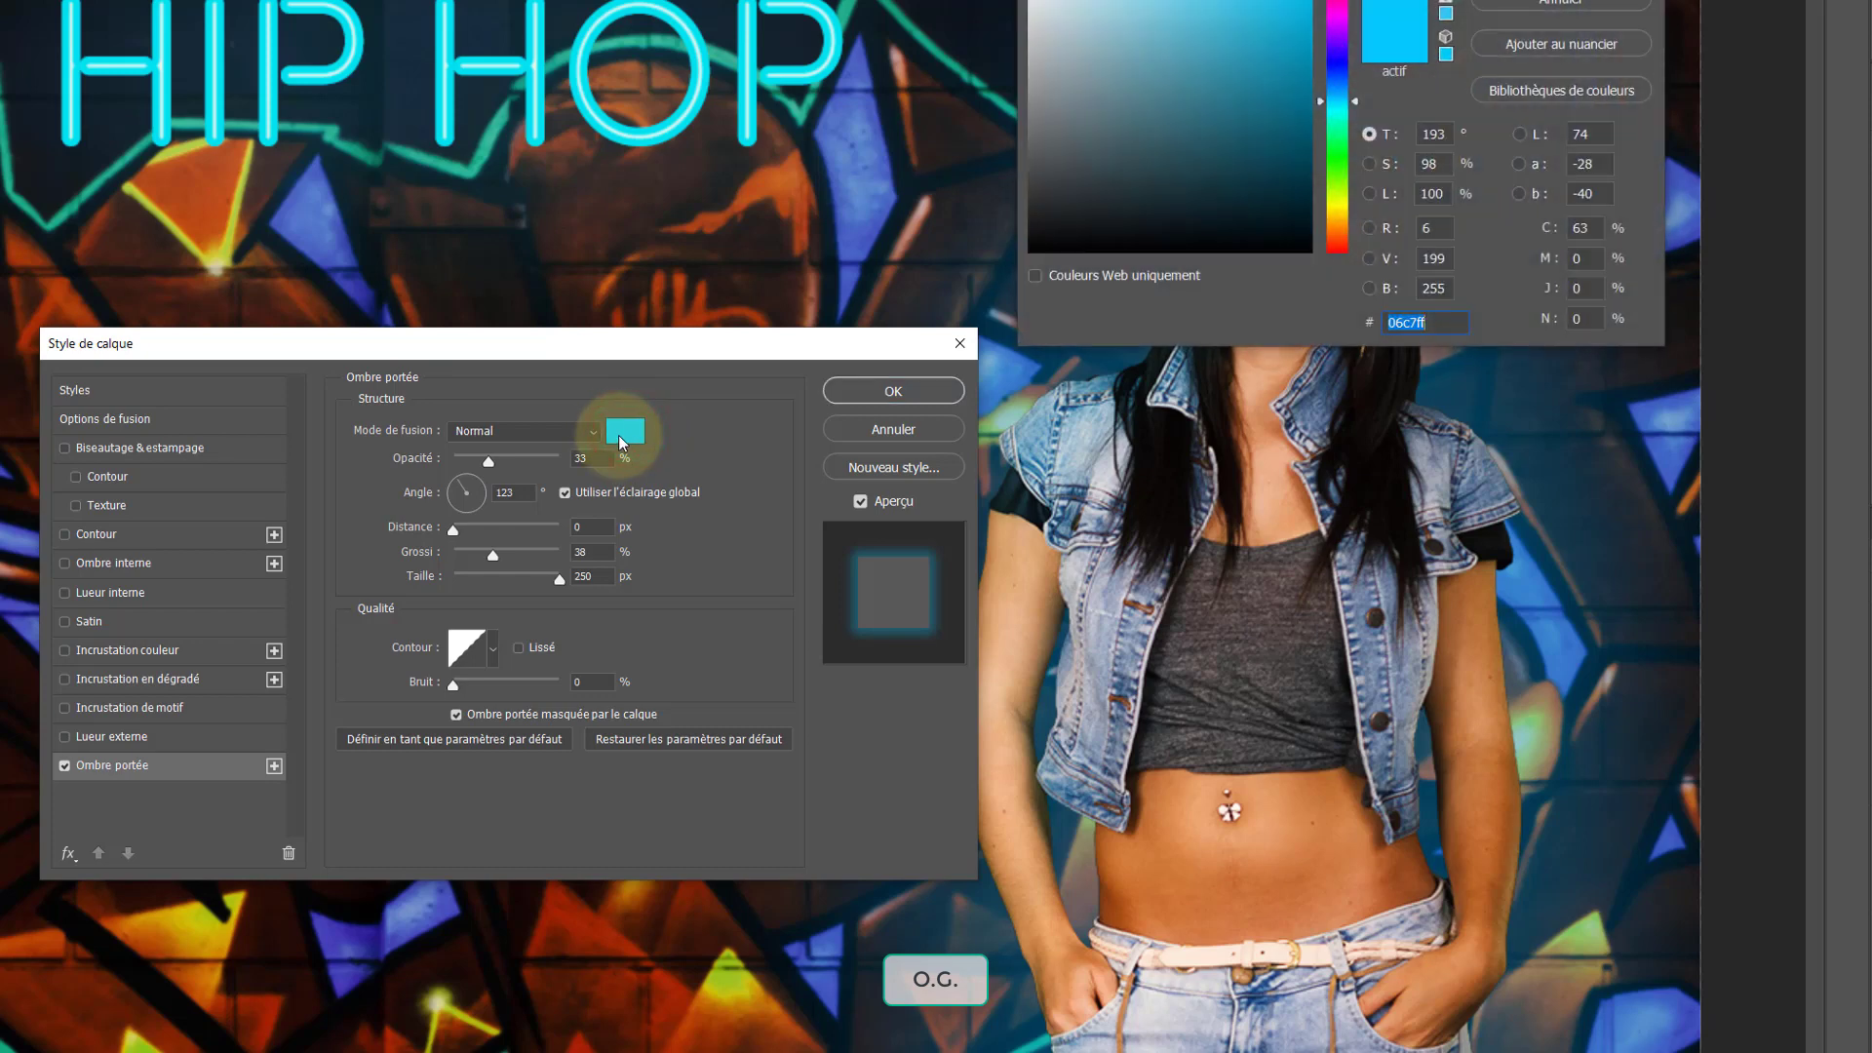
pyautogui.moveTo(1158, 143); pyautogui.dragTo(929, 310)
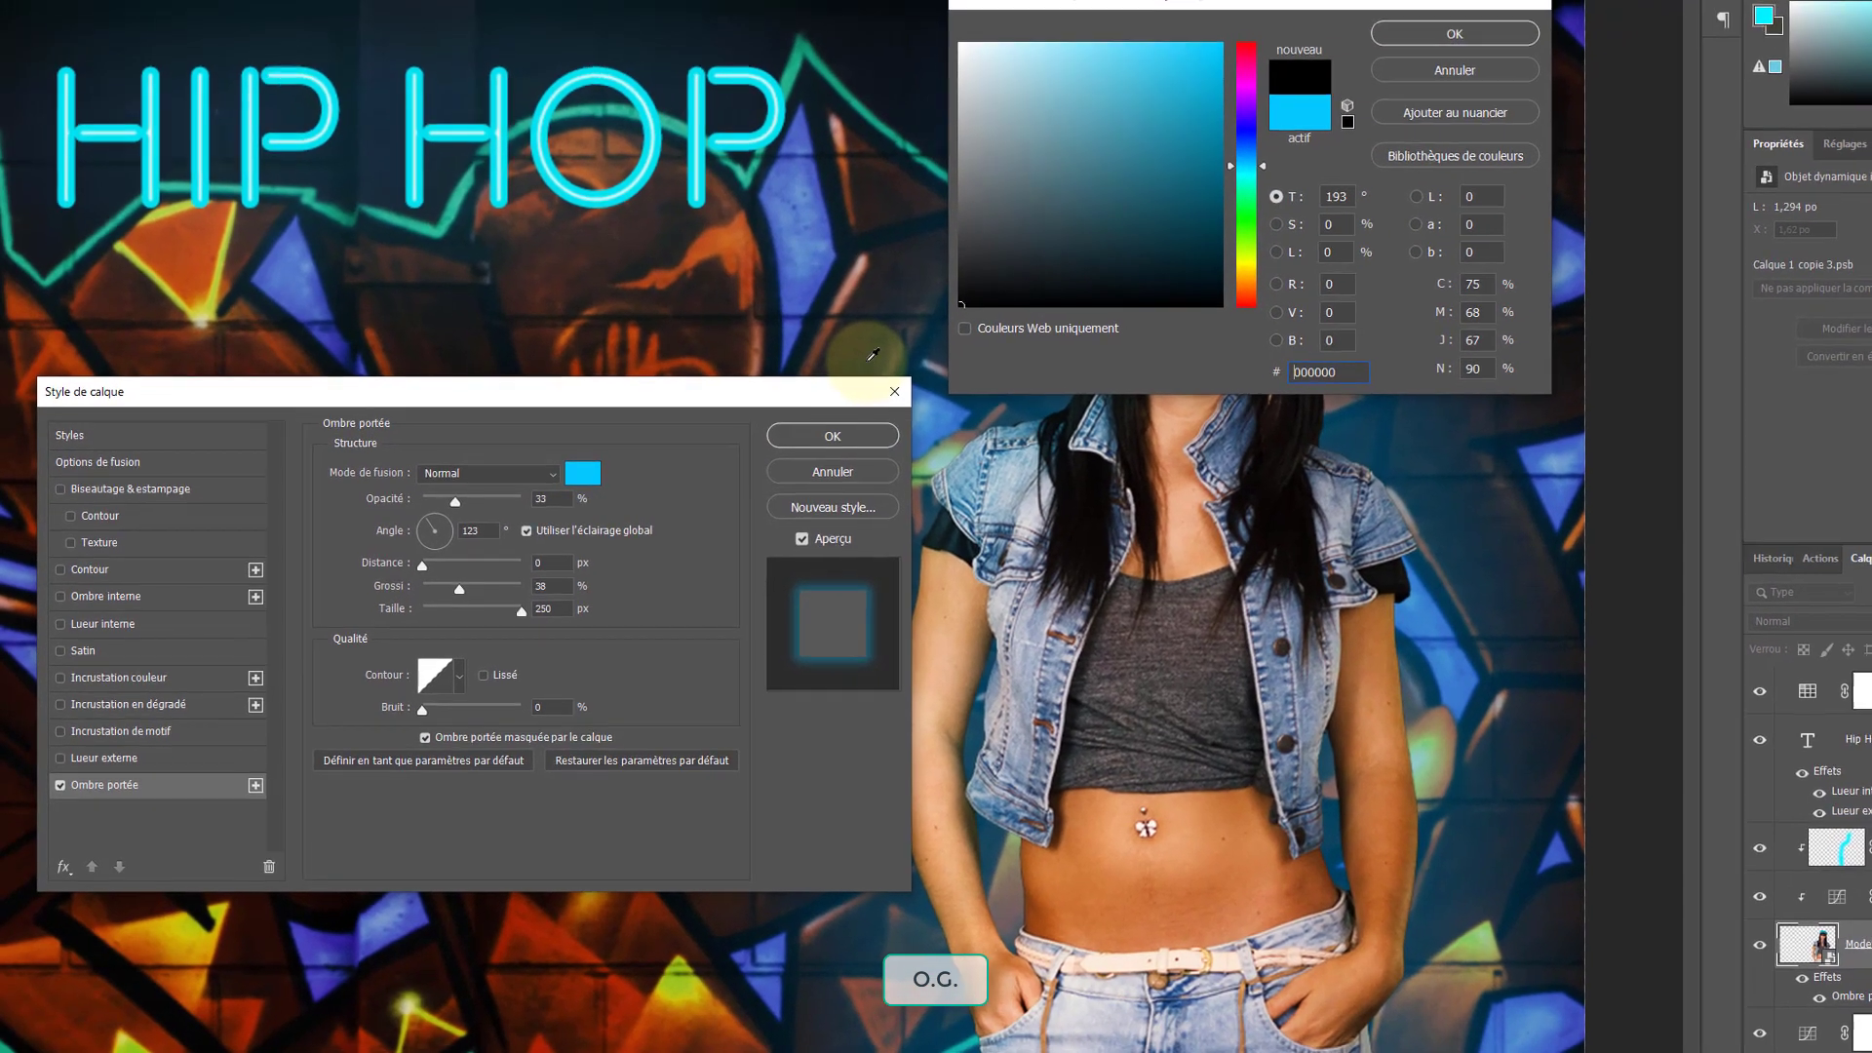
pyautogui.click(1522, 0)
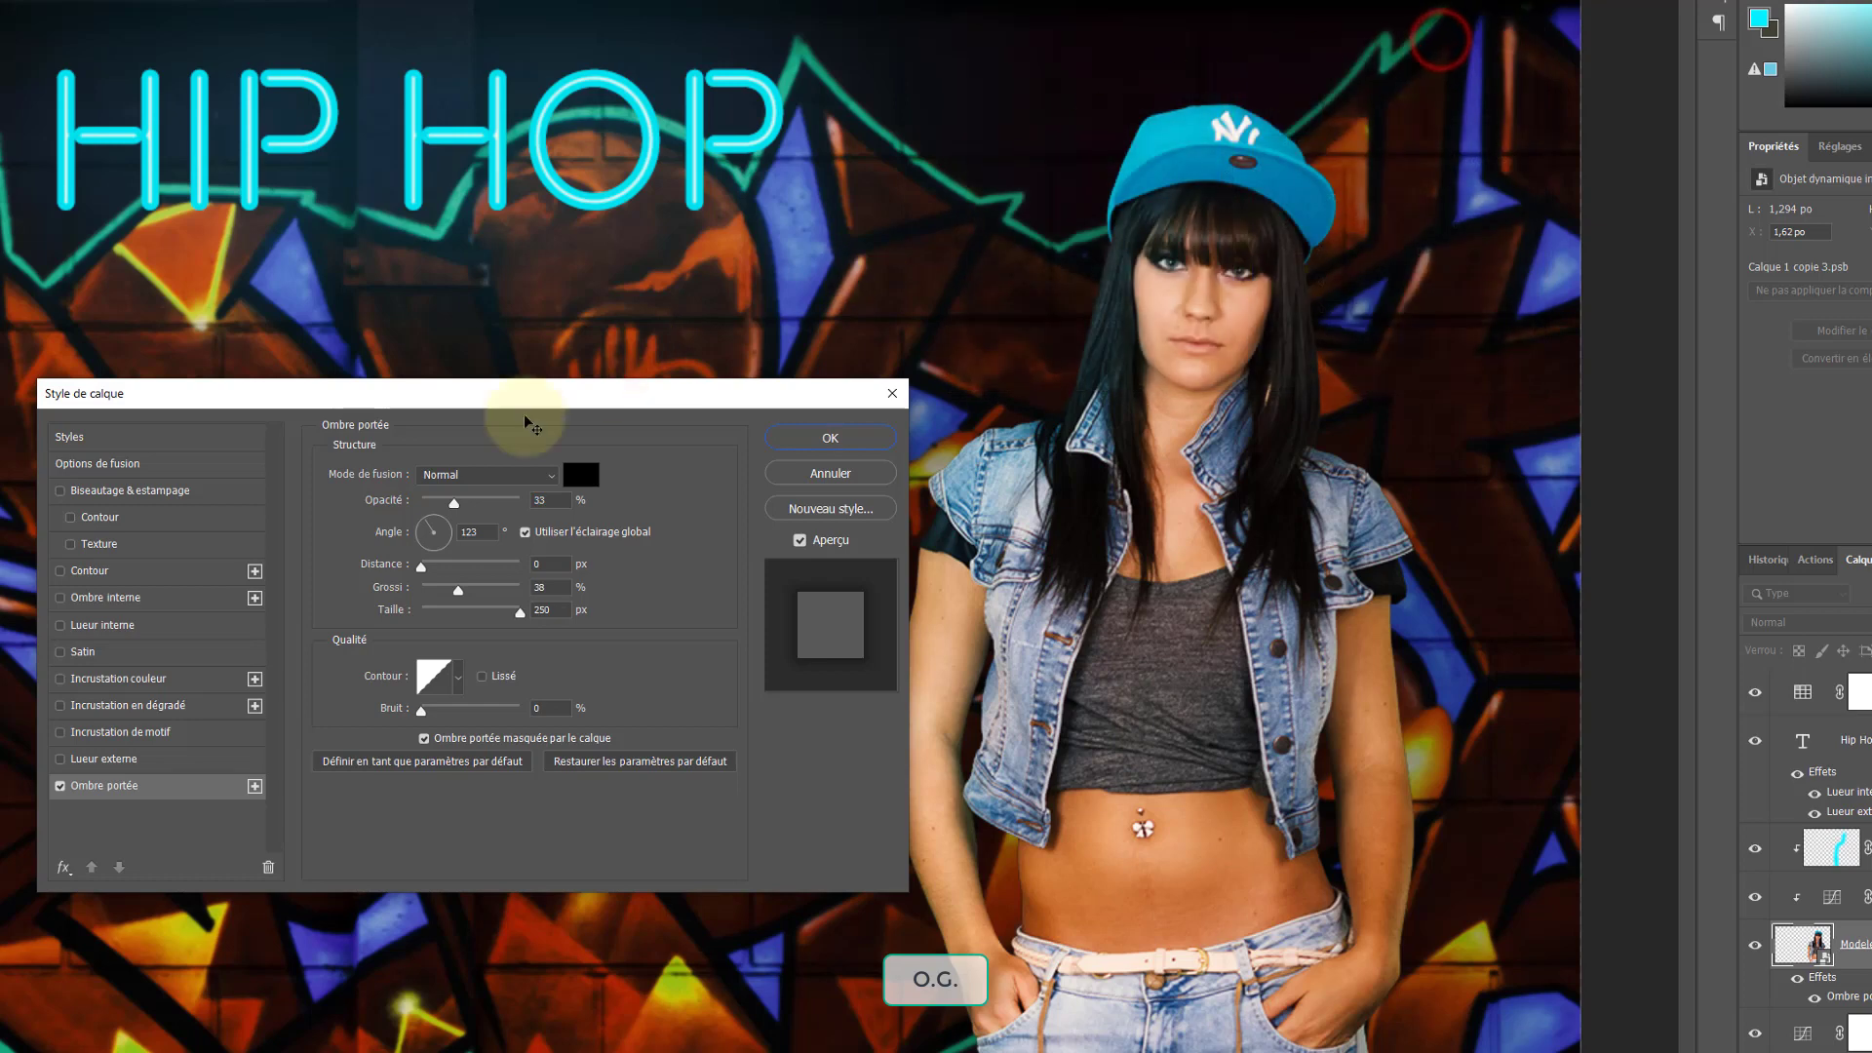
# Set the model's drop shadow to 32 px distance, 14 % spread and 10 px size, check the preview and apply it
pyautogui.moveTo(452, 394); pyautogui.dragTo(517, 527)
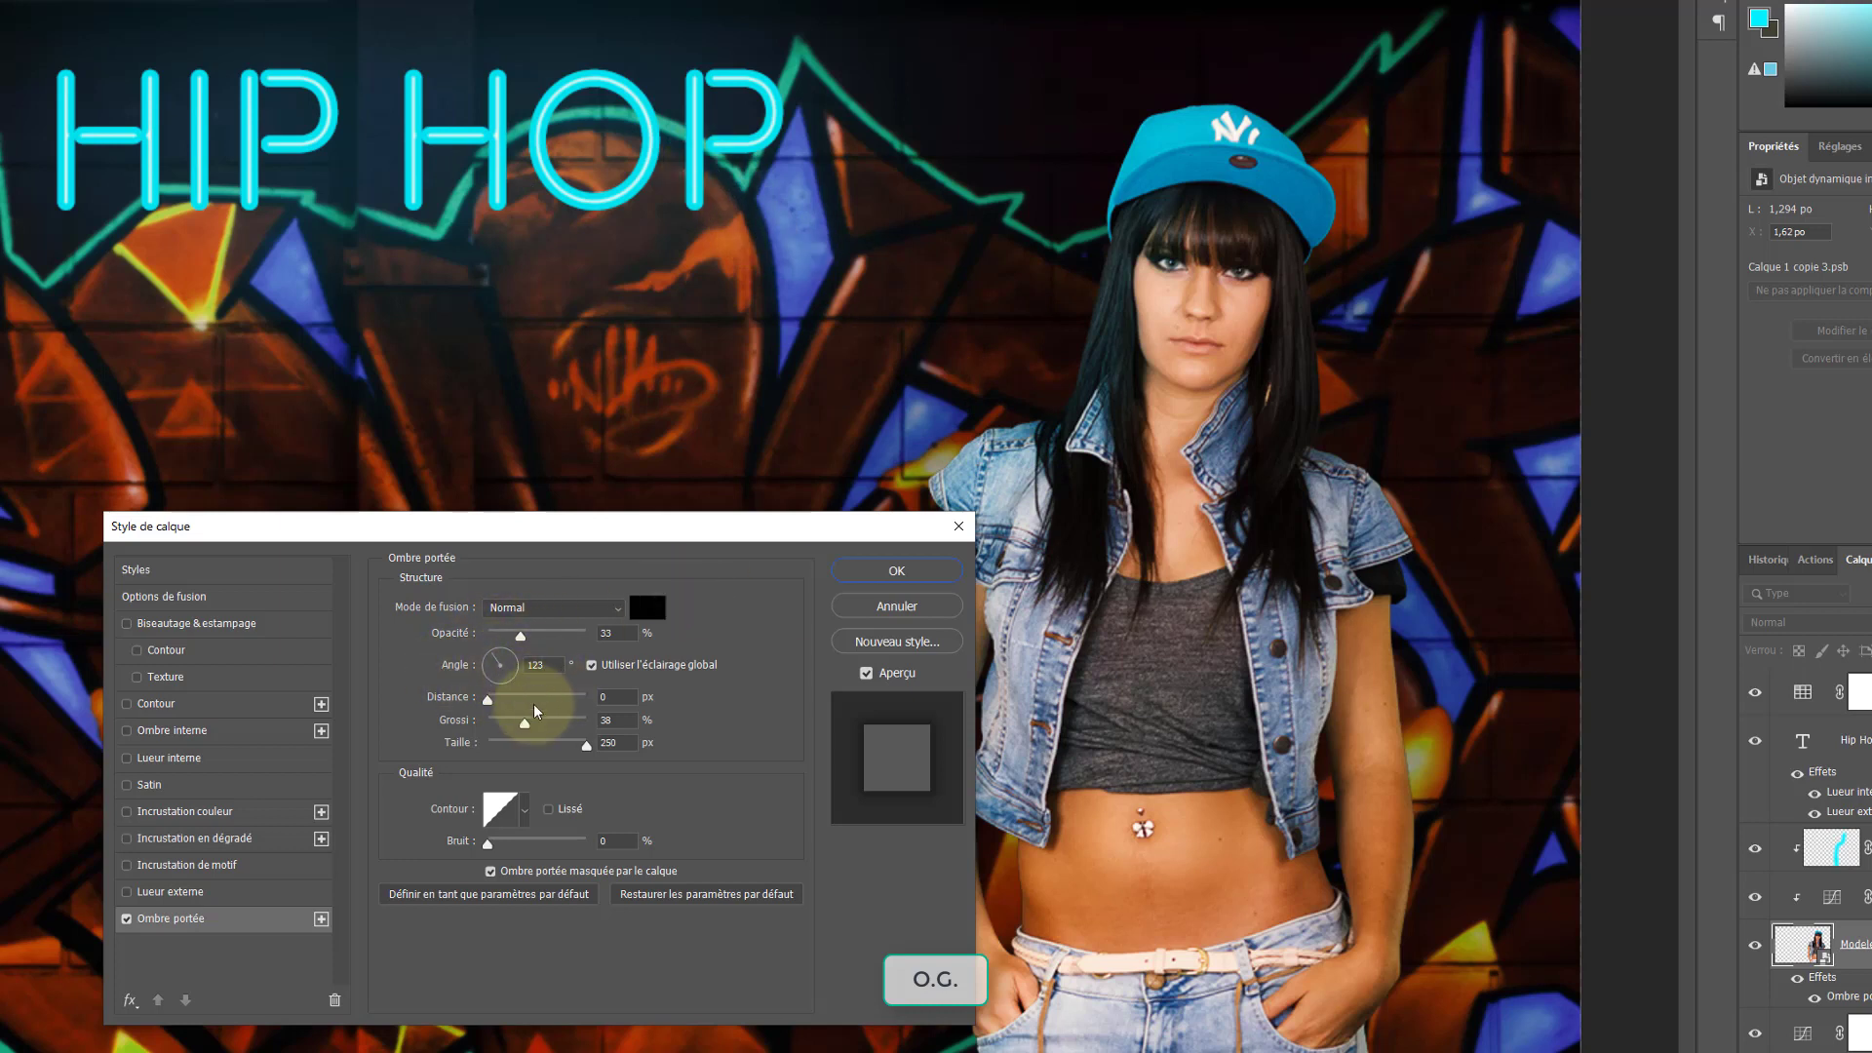
pyautogui.moveTo(524, 723); pyautogui.dragTo(444, 746)
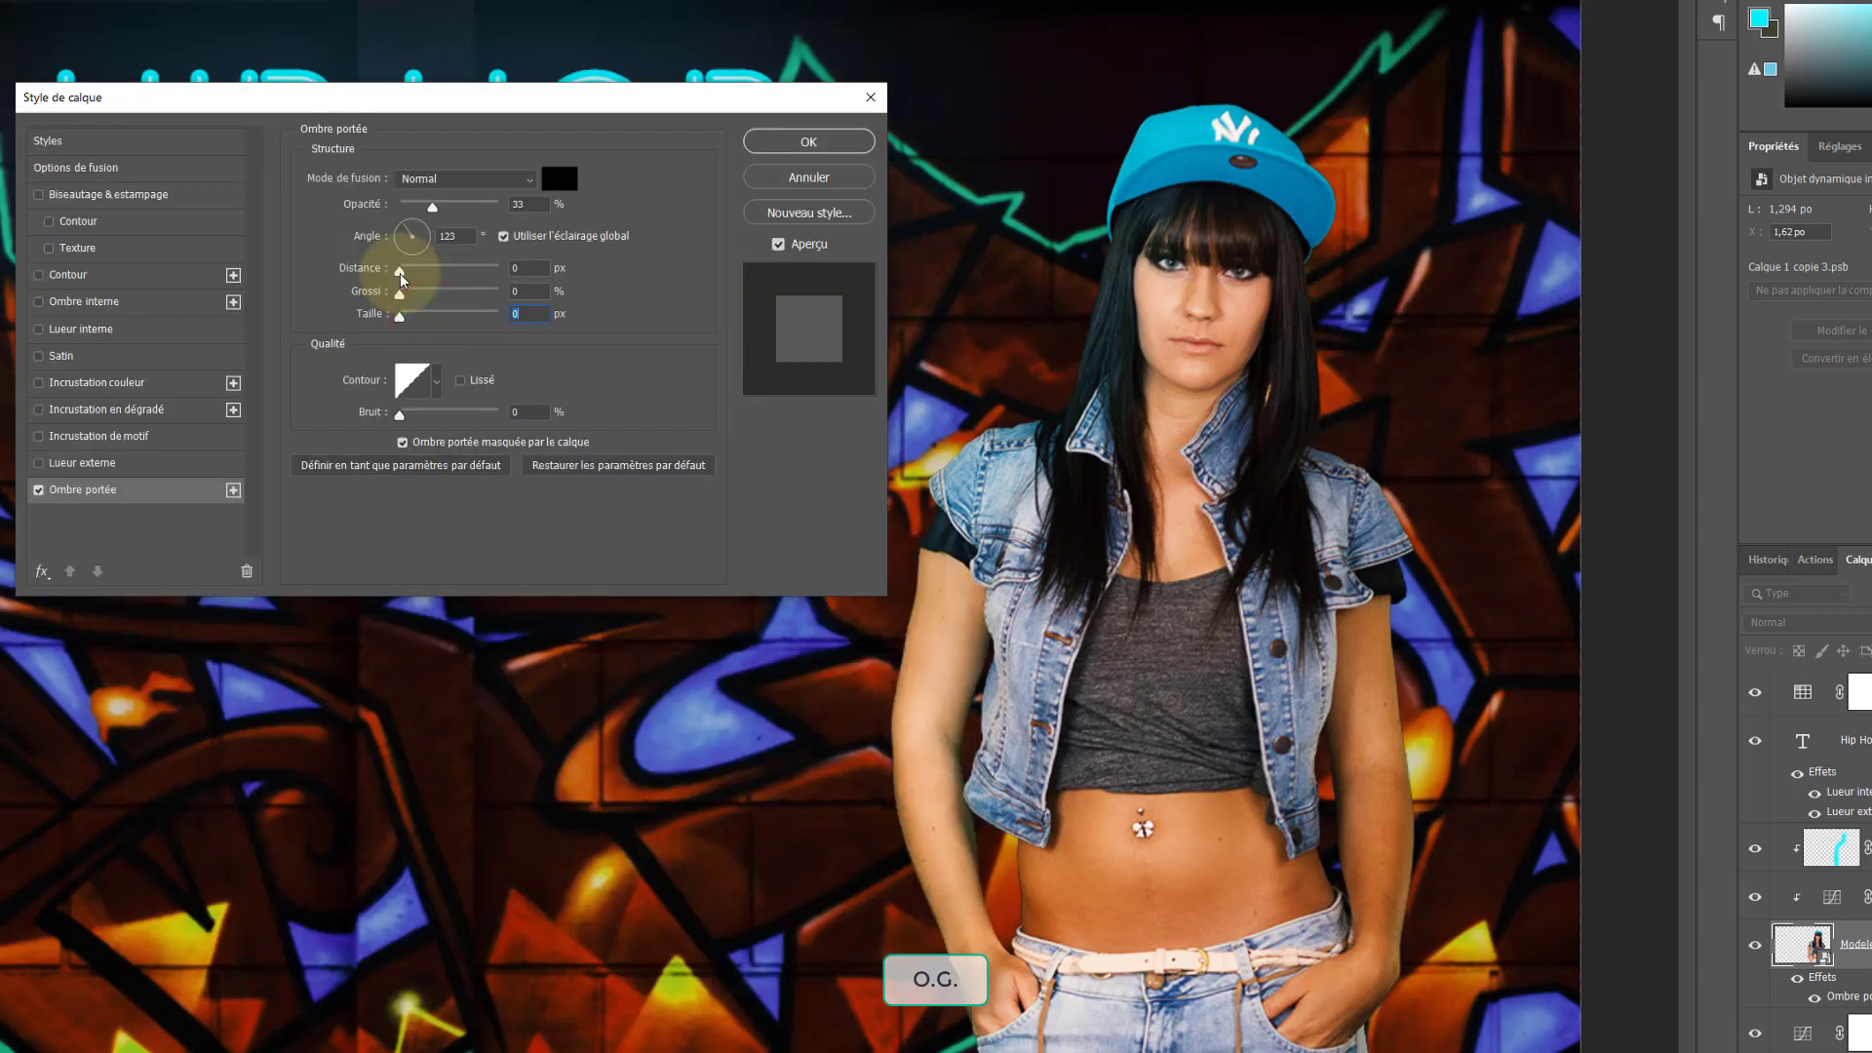
pyautogui.moveTo(401, 277); pyautogui.dragTo(407, 325)
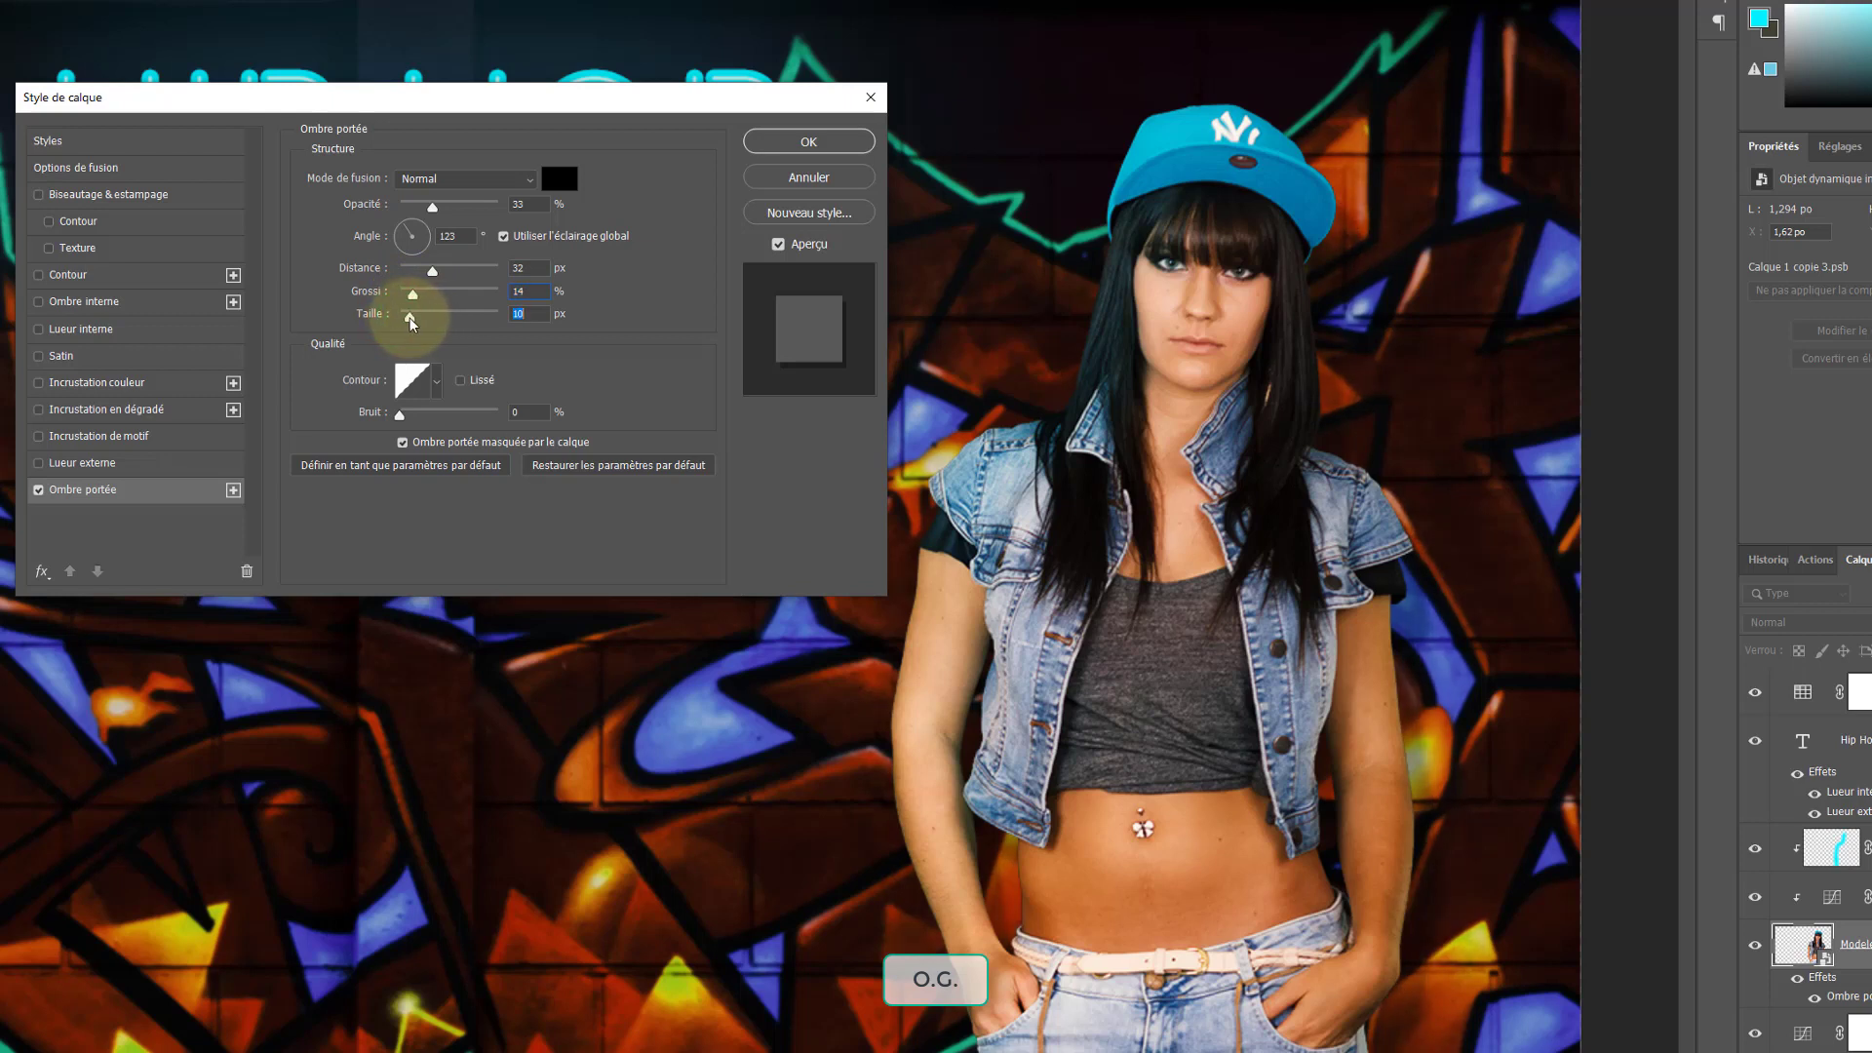
pyautogui.click(793, 250)
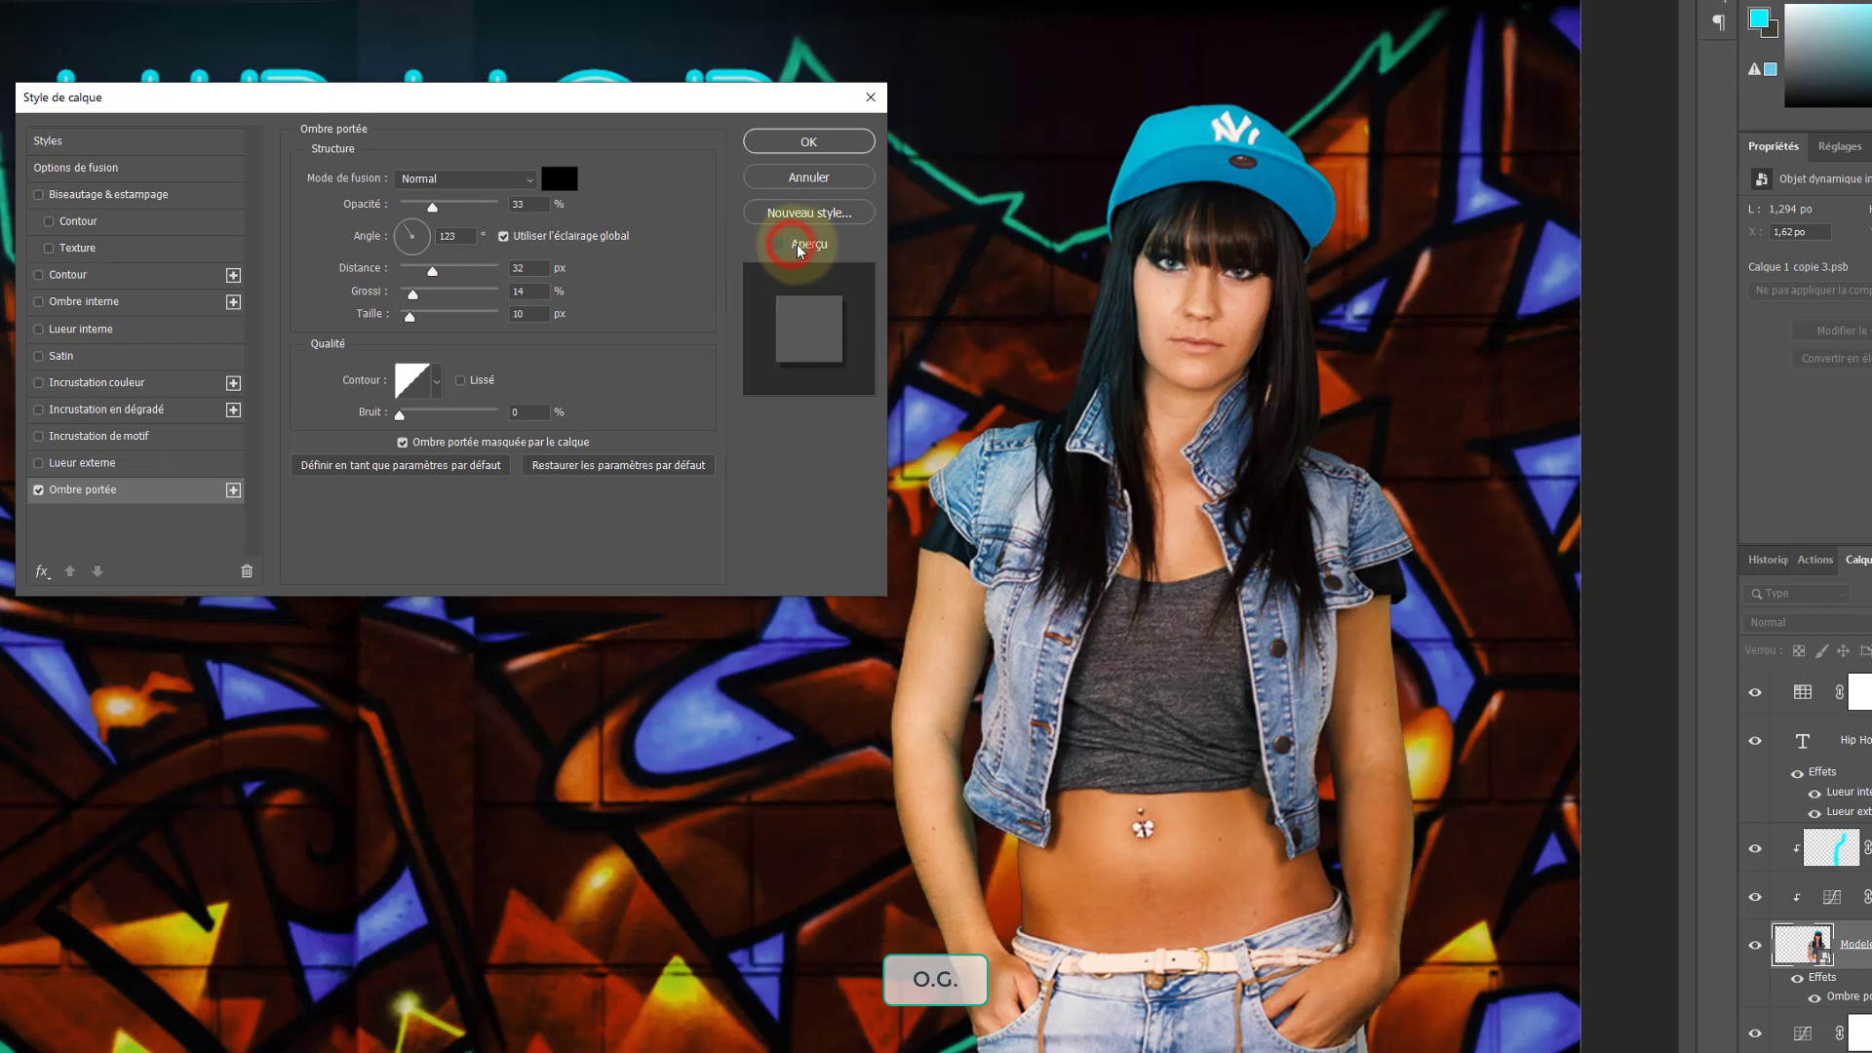
pyautogui.click(795, 250)
pyautogui.click(798, 250)
pyautogui.click(798, 250)
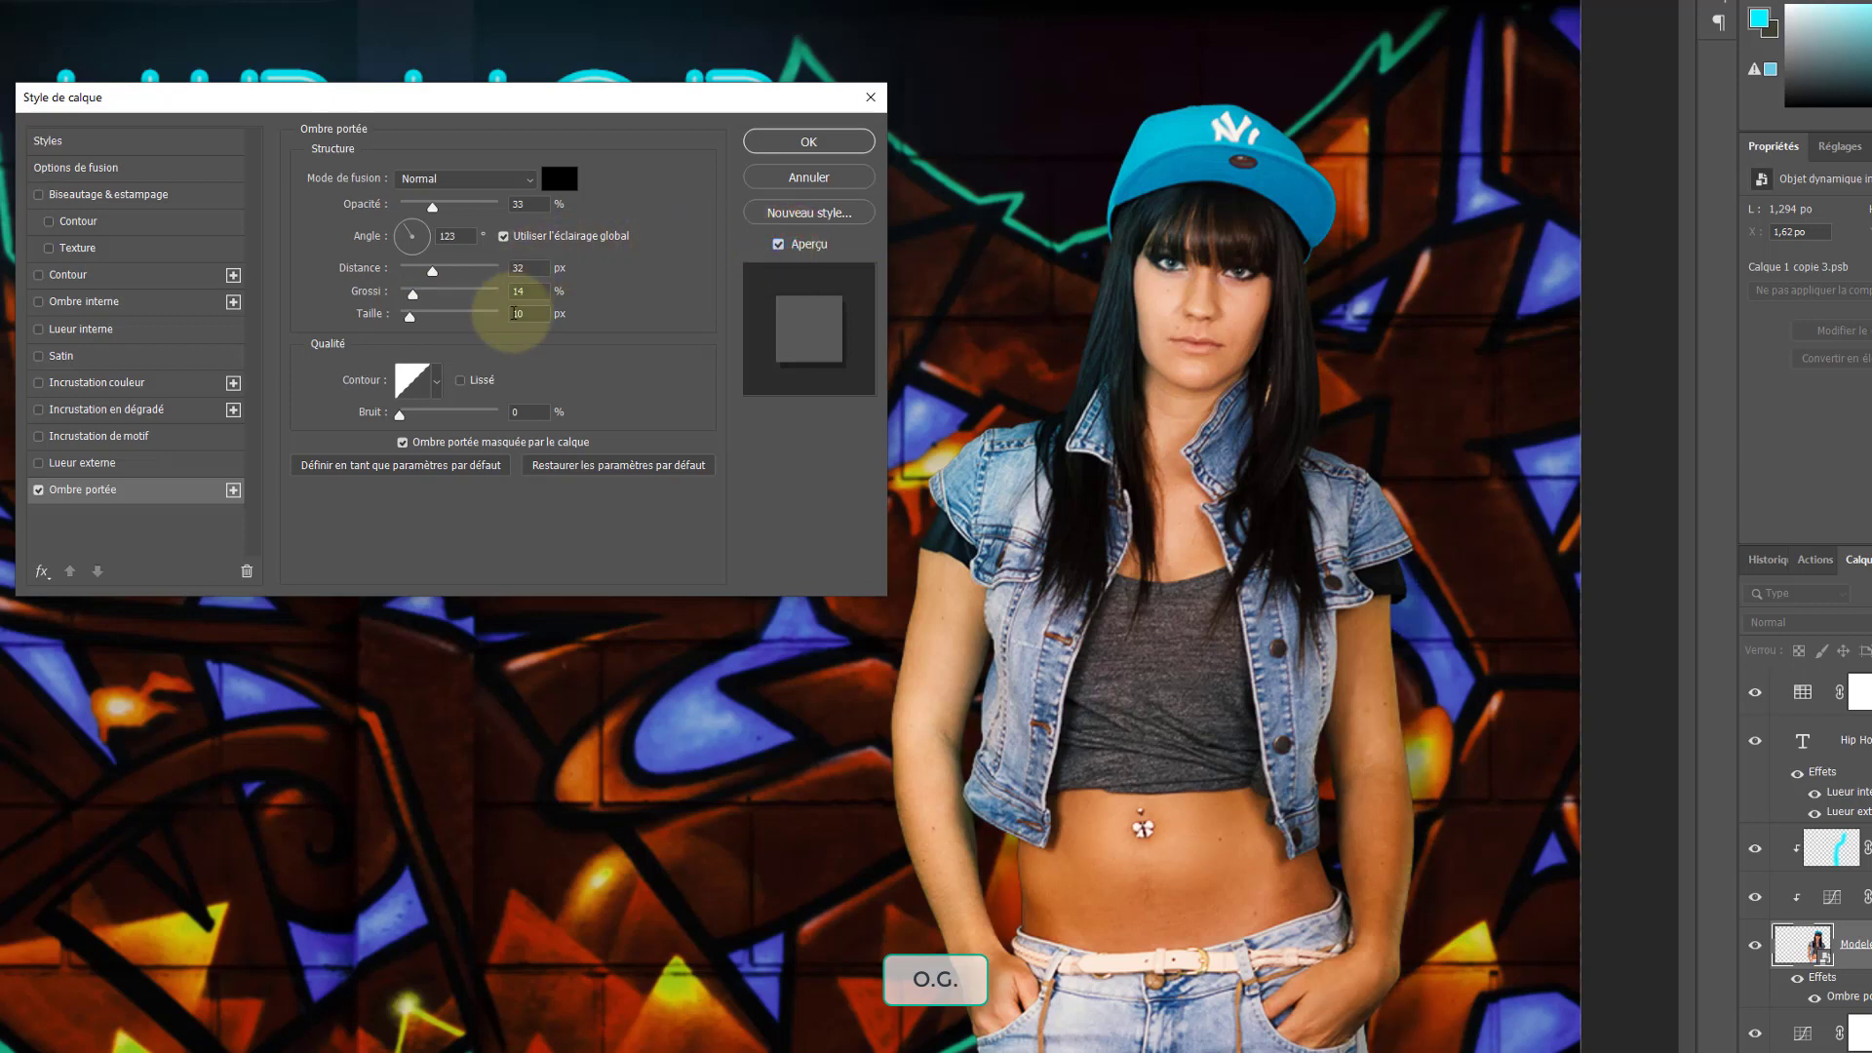
pyautogui.click(814, 142)
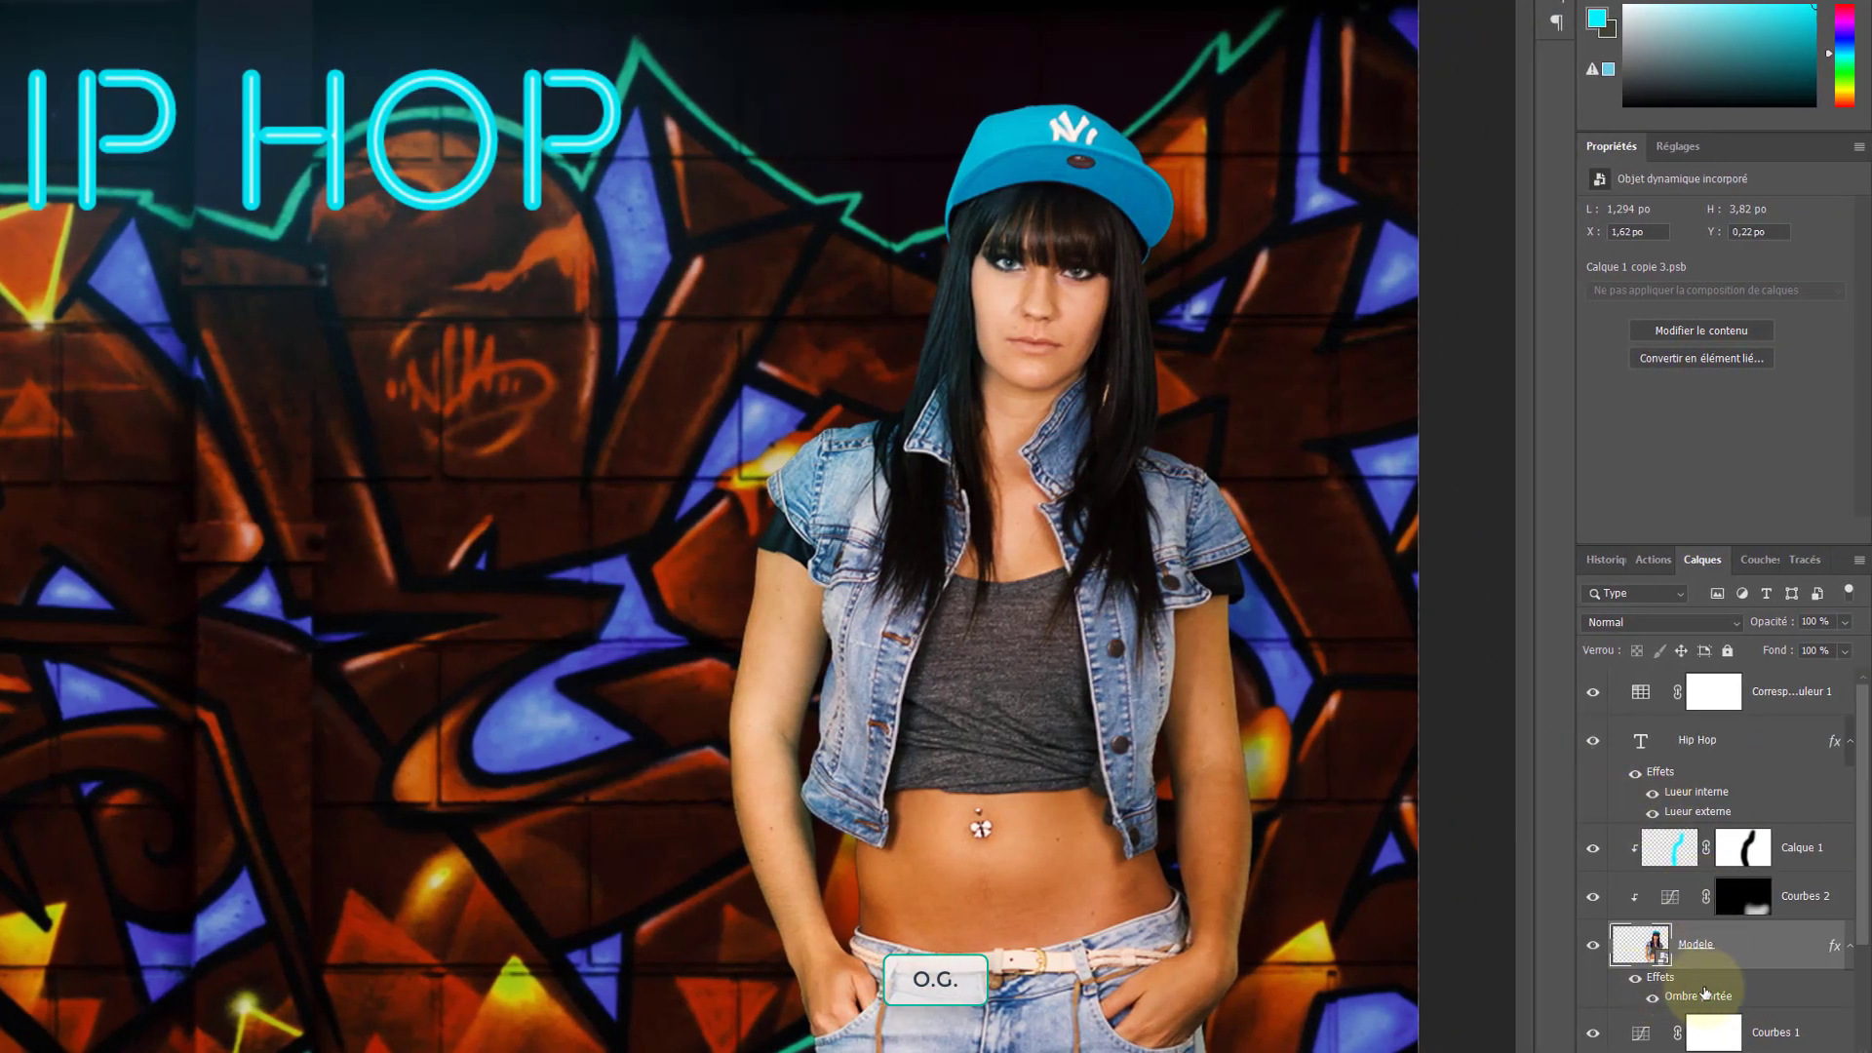
# Compare the model with and without the drop shadow
pyautogui.click(1653, 999)
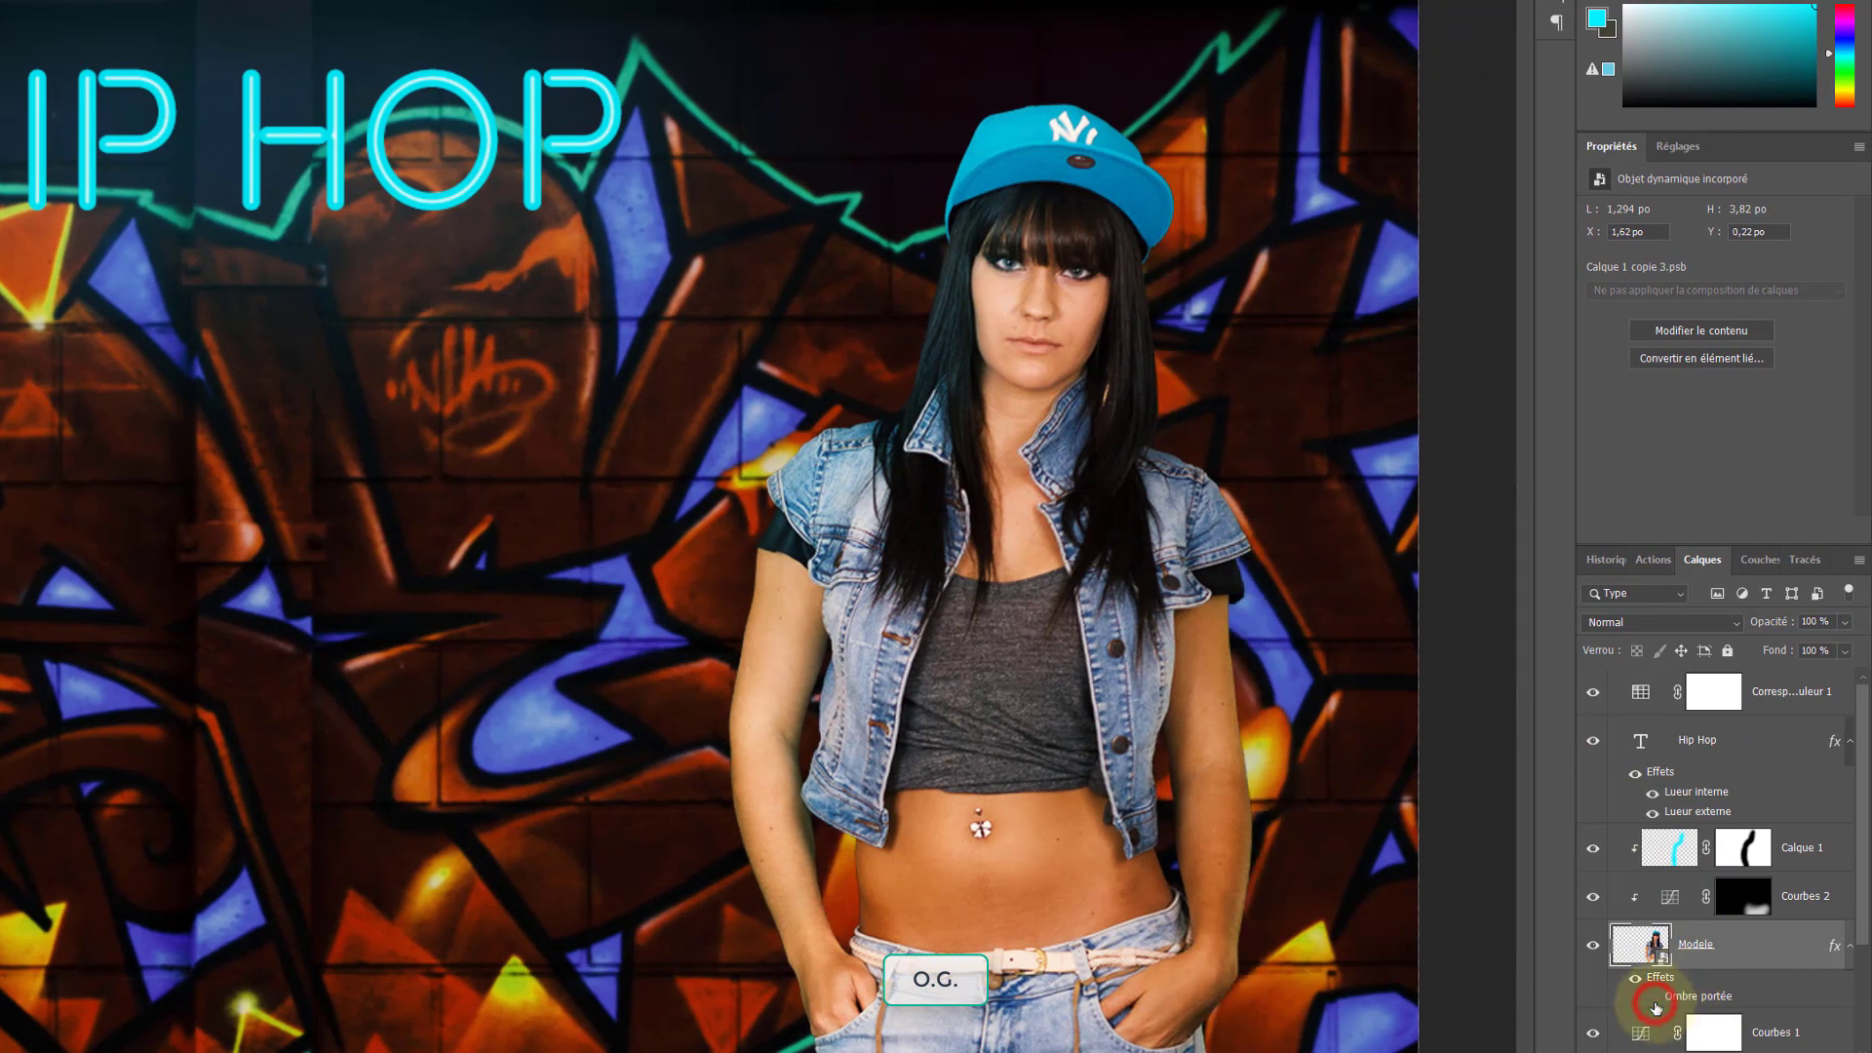
pyautogui.click(1655, 1002)
pyautogui.click(1655, 1002)
pyautogui.click(1655, 1002)
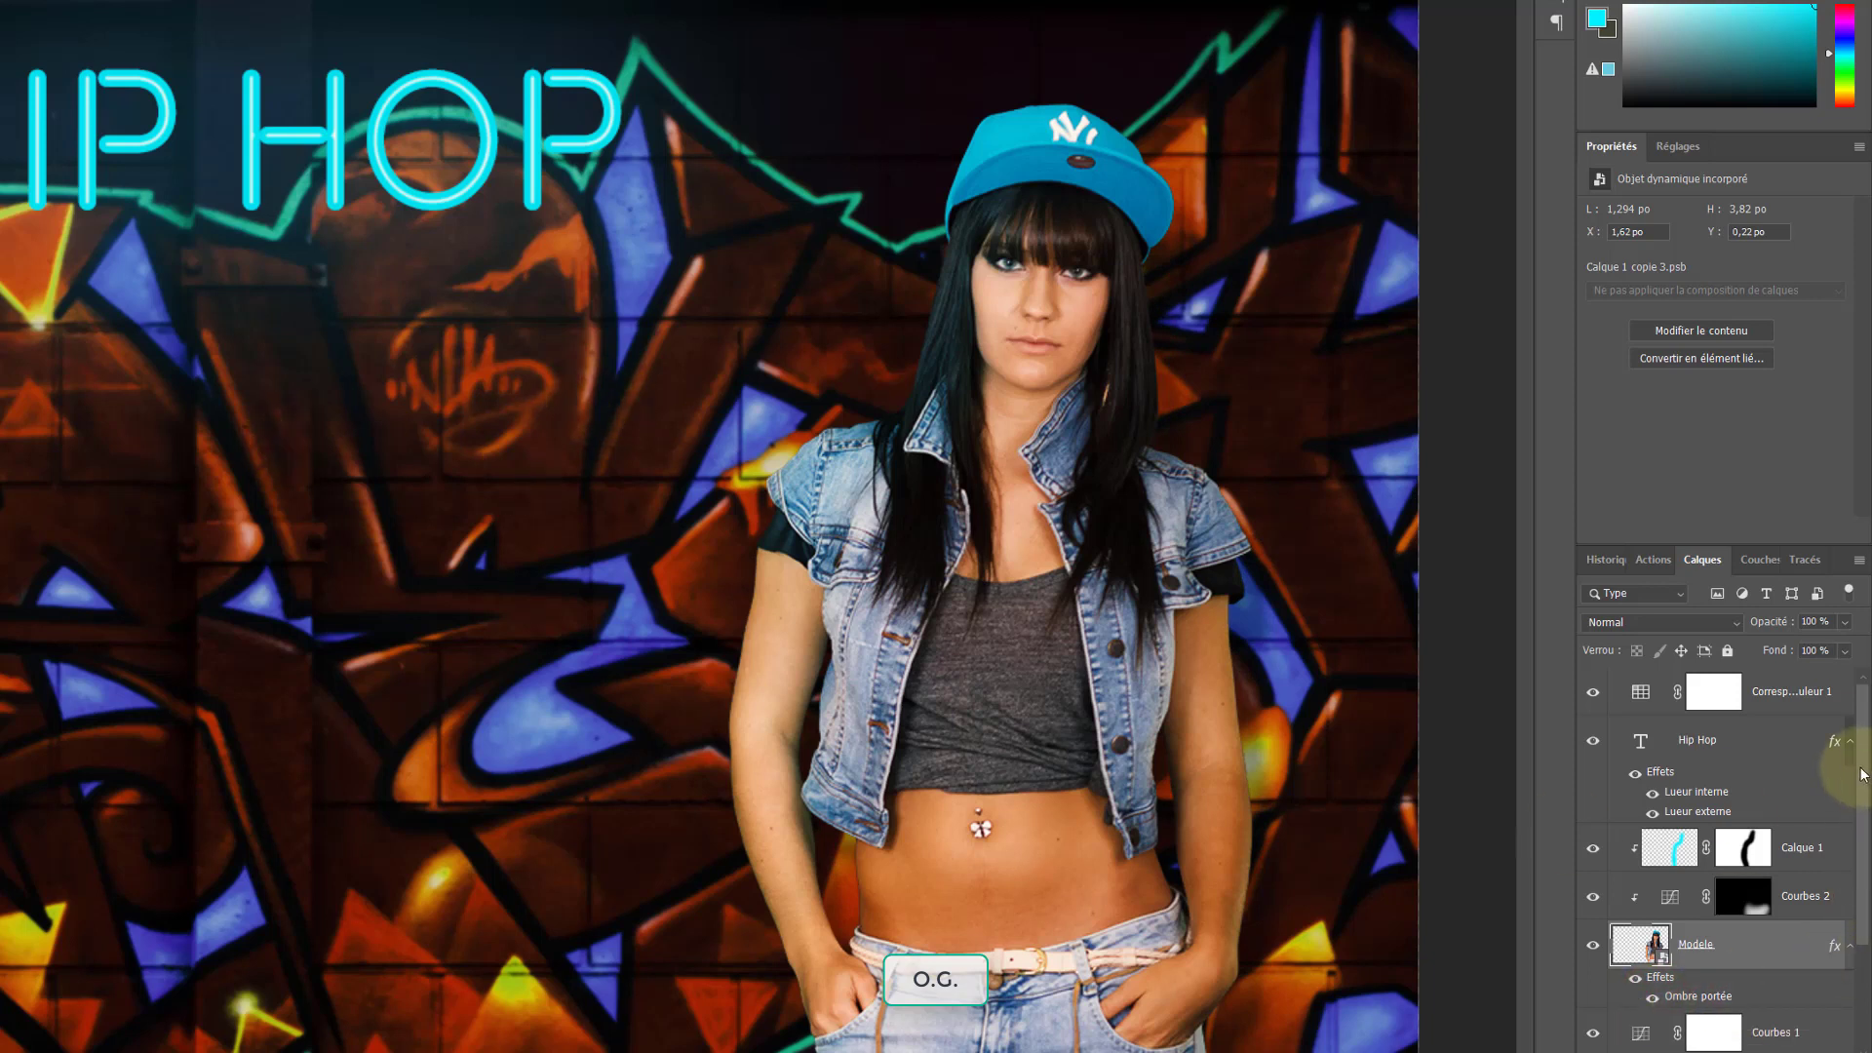
# Try adjusting the background's saturation in the Teinte/Saturation 1 layer above the Fond layer
pyautogui.moveTo(1859, 766); pyautogui.dragTo(1869, 984)
pyautogui.click(1728, 980)
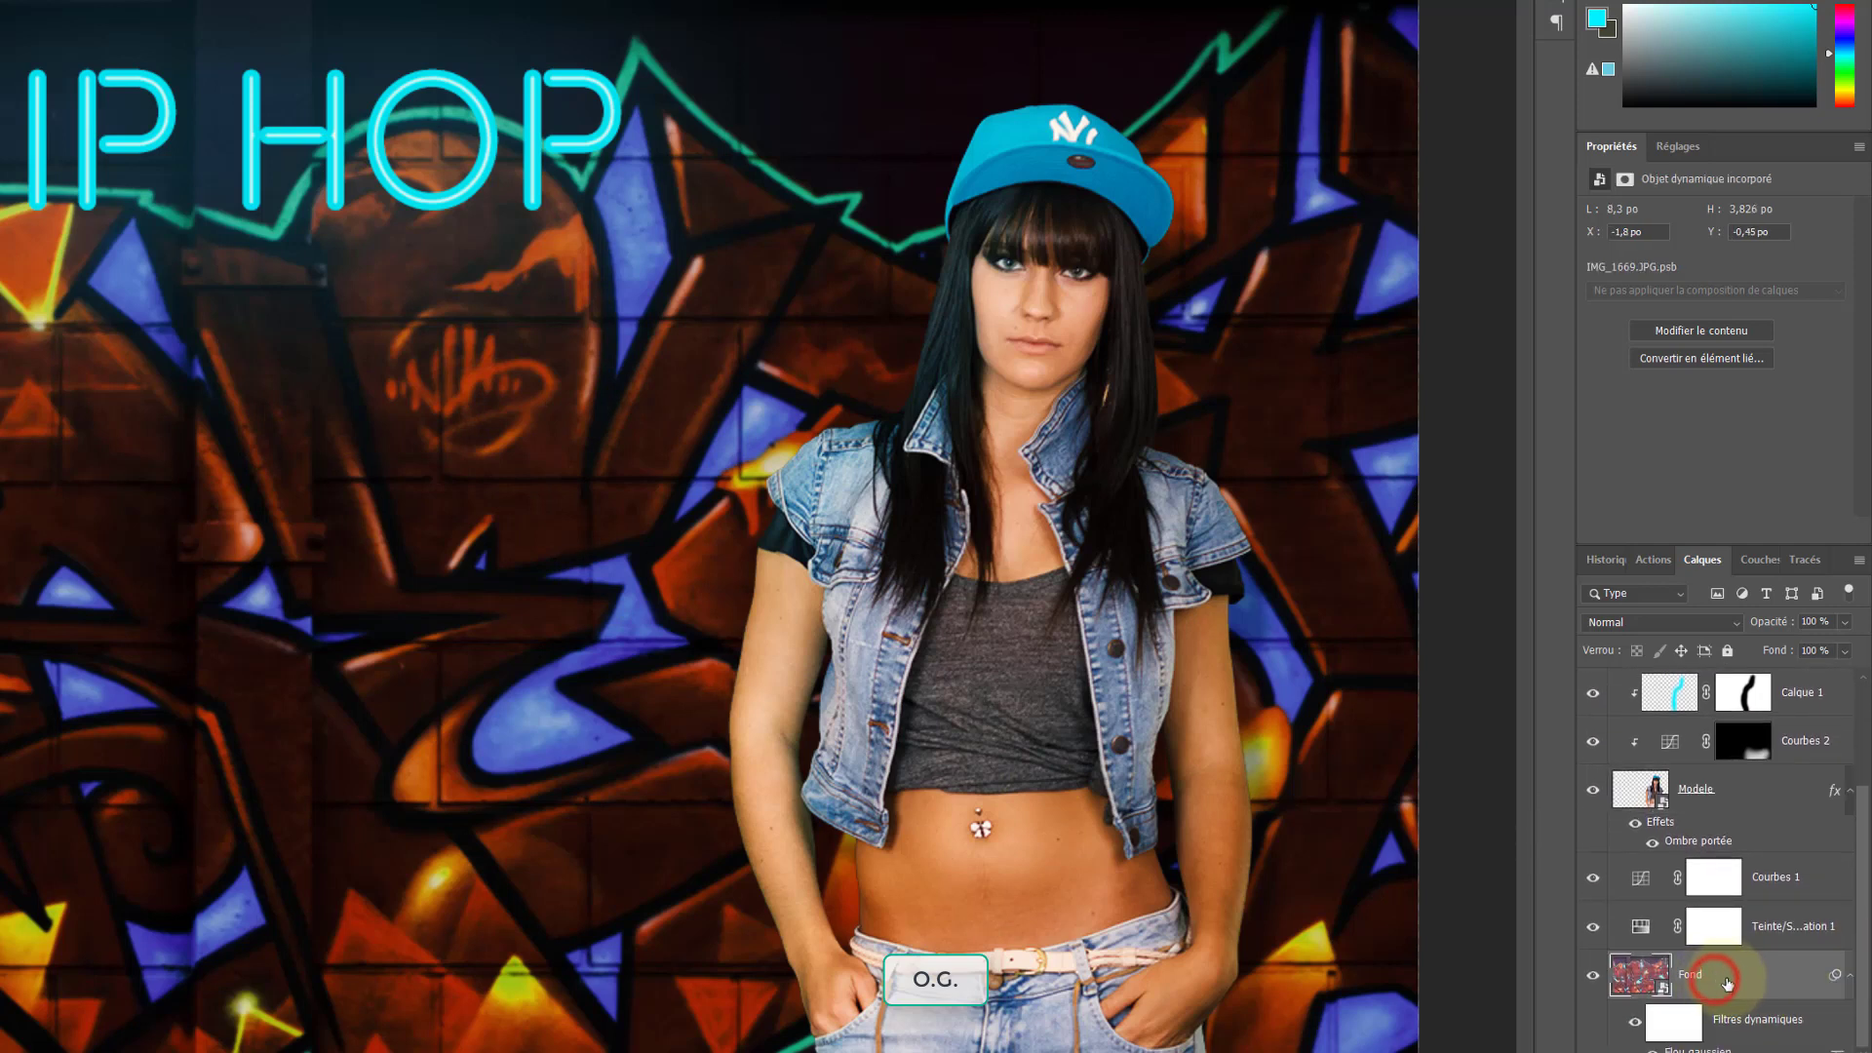
pyautogui.click(1772, 932)
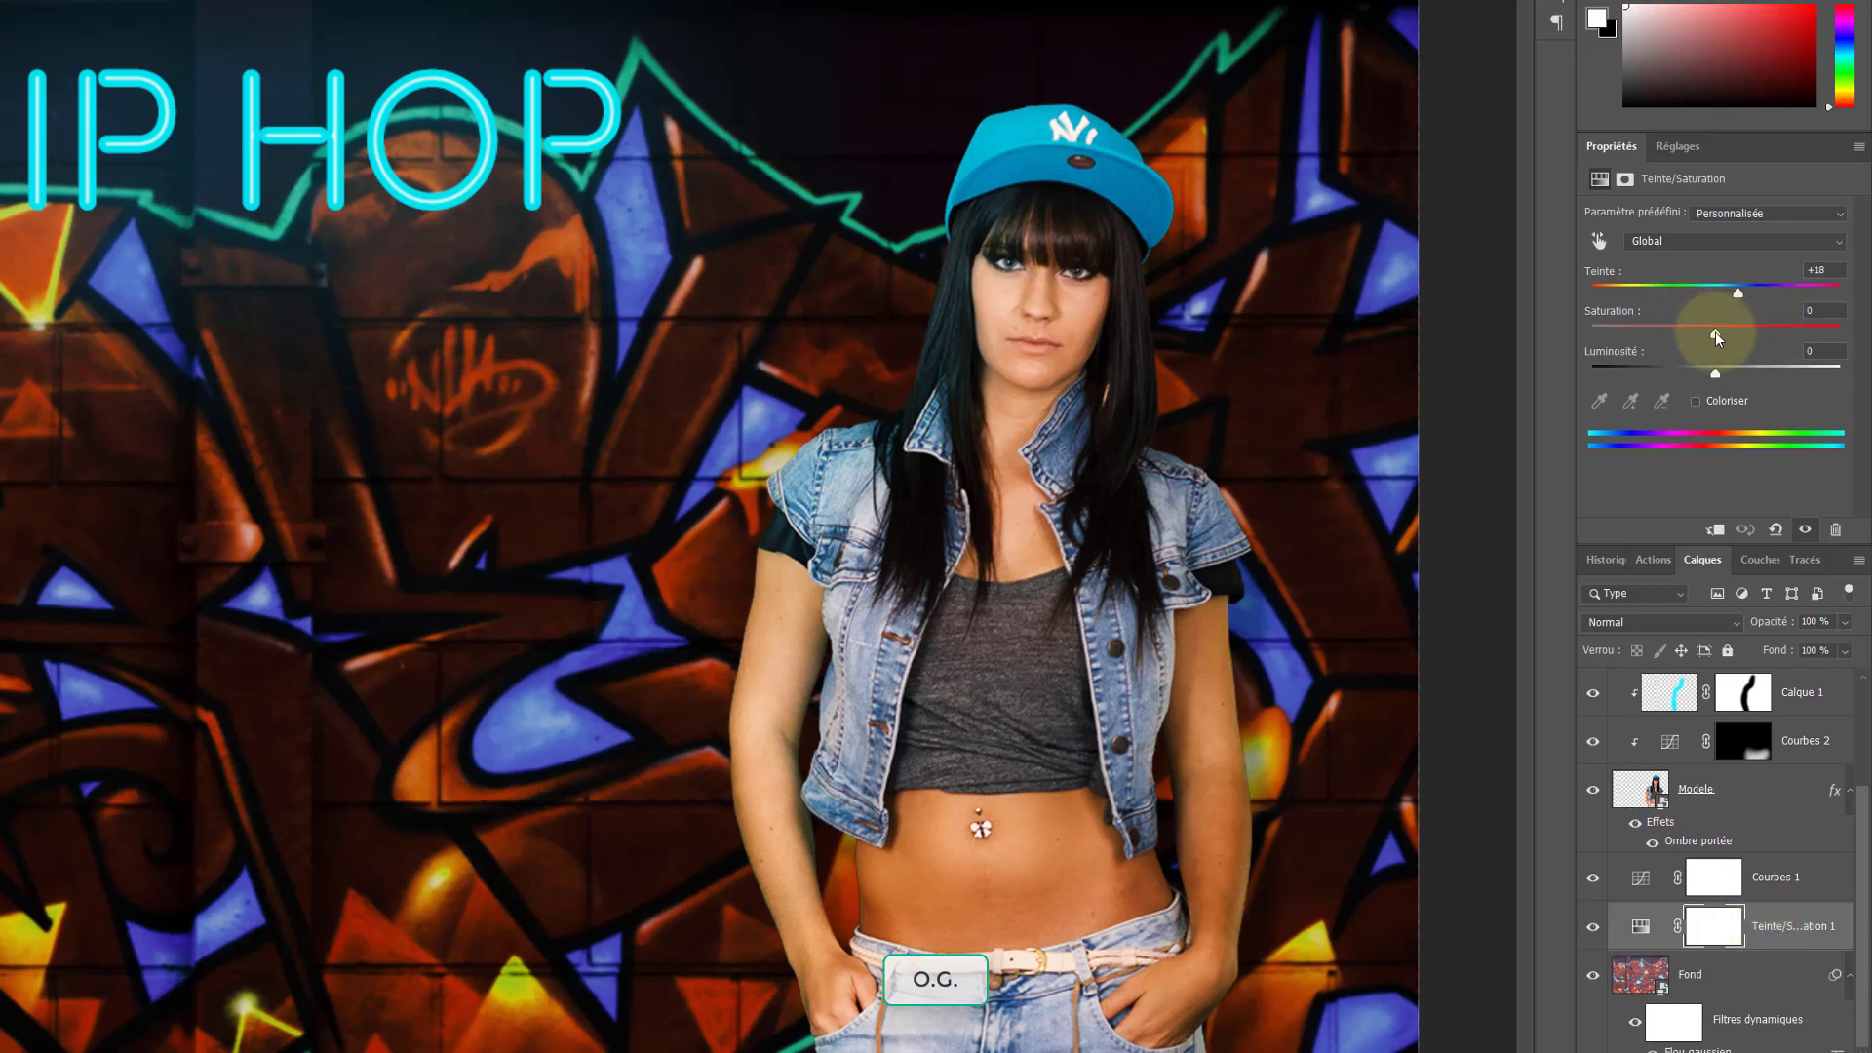
pyautogui.moveTo(1717, 332)
pyautogui.mouseDown()
pyautogui.moveTo(1695, 331)
pyautogui.moveTo(1714, 330)
pyautogui.mouseUp()
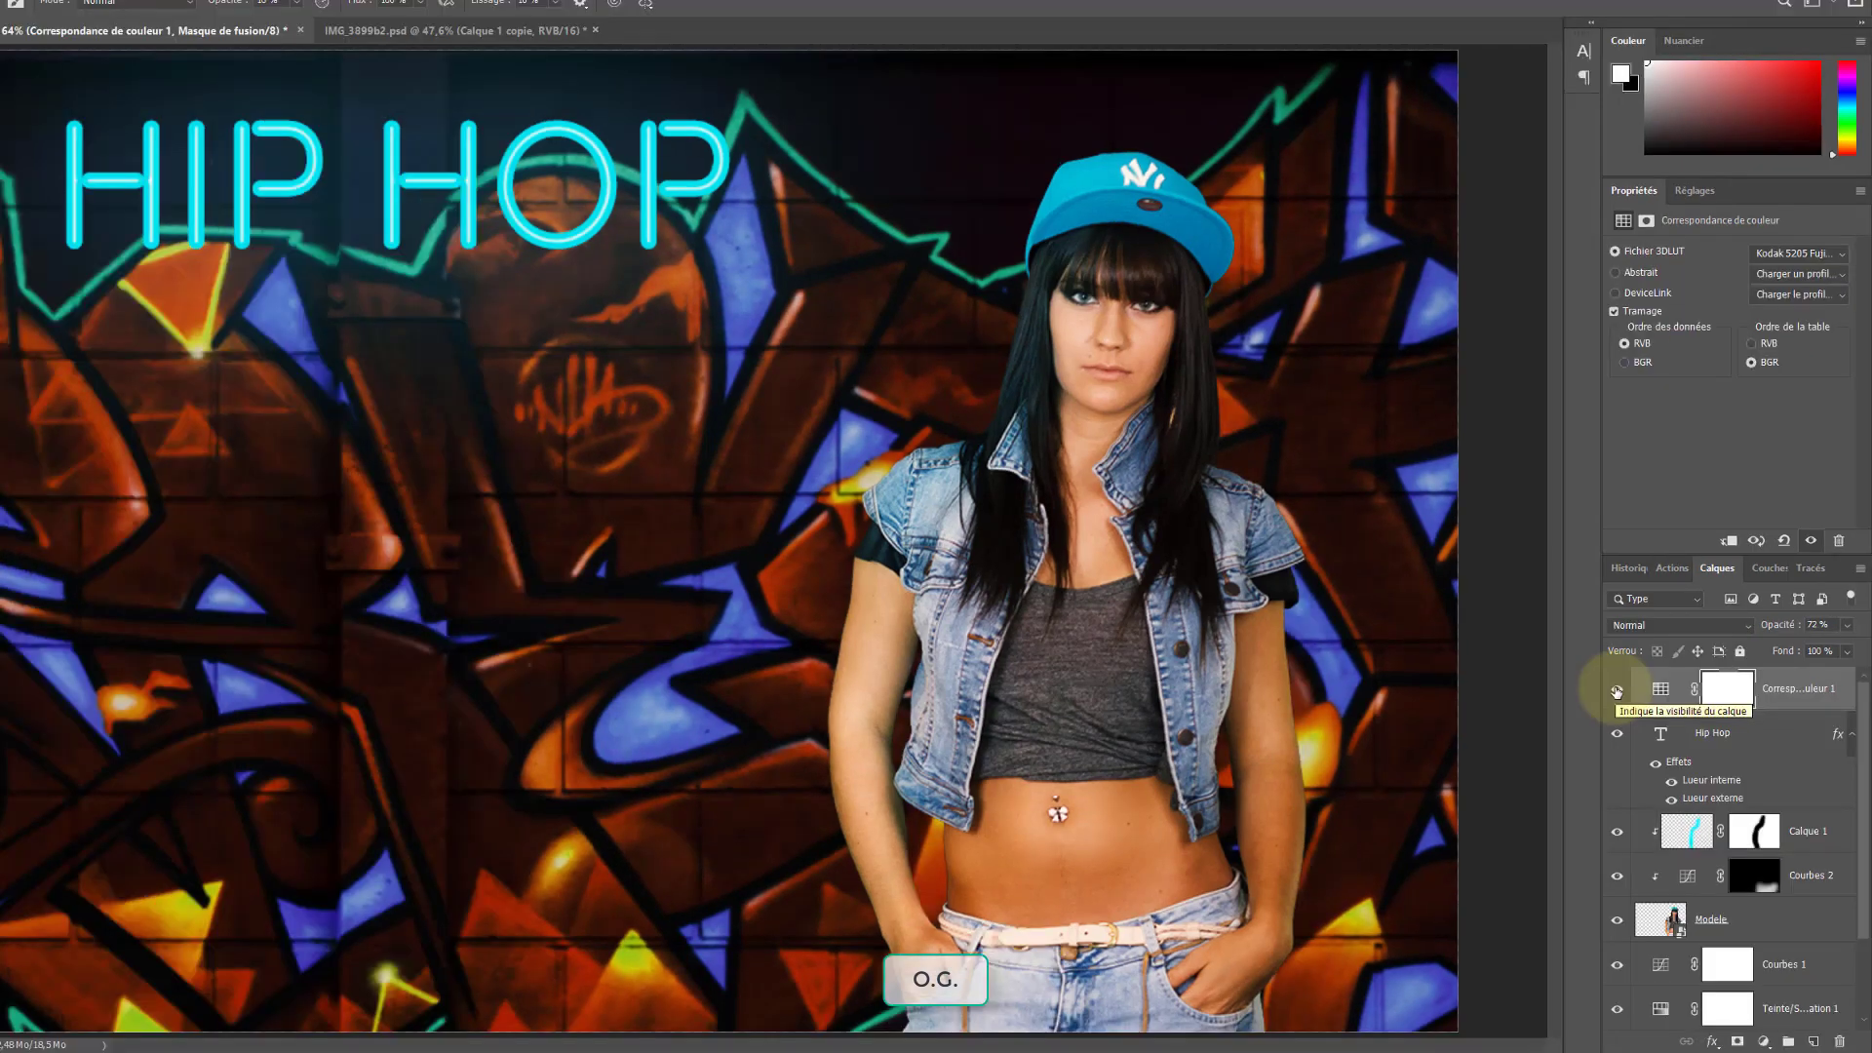